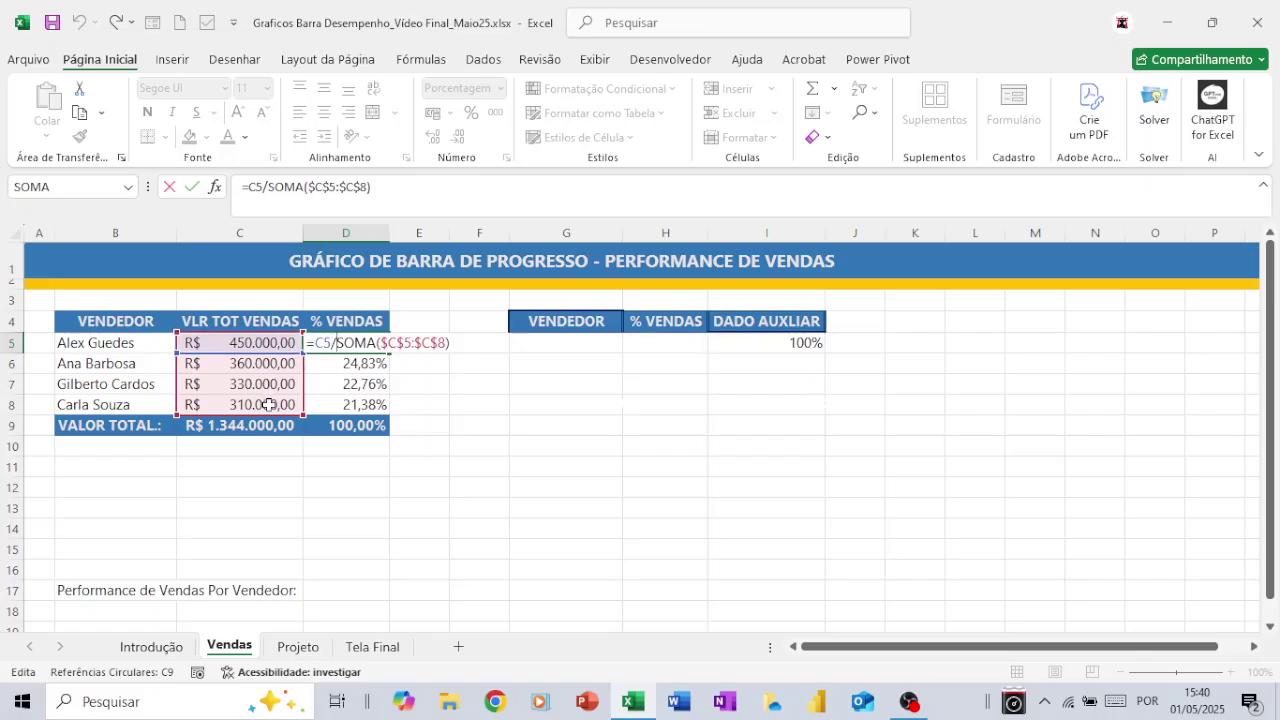
# Step: Close the share formula in D5 and check the total formula in D9
pyautogui.press('Return')
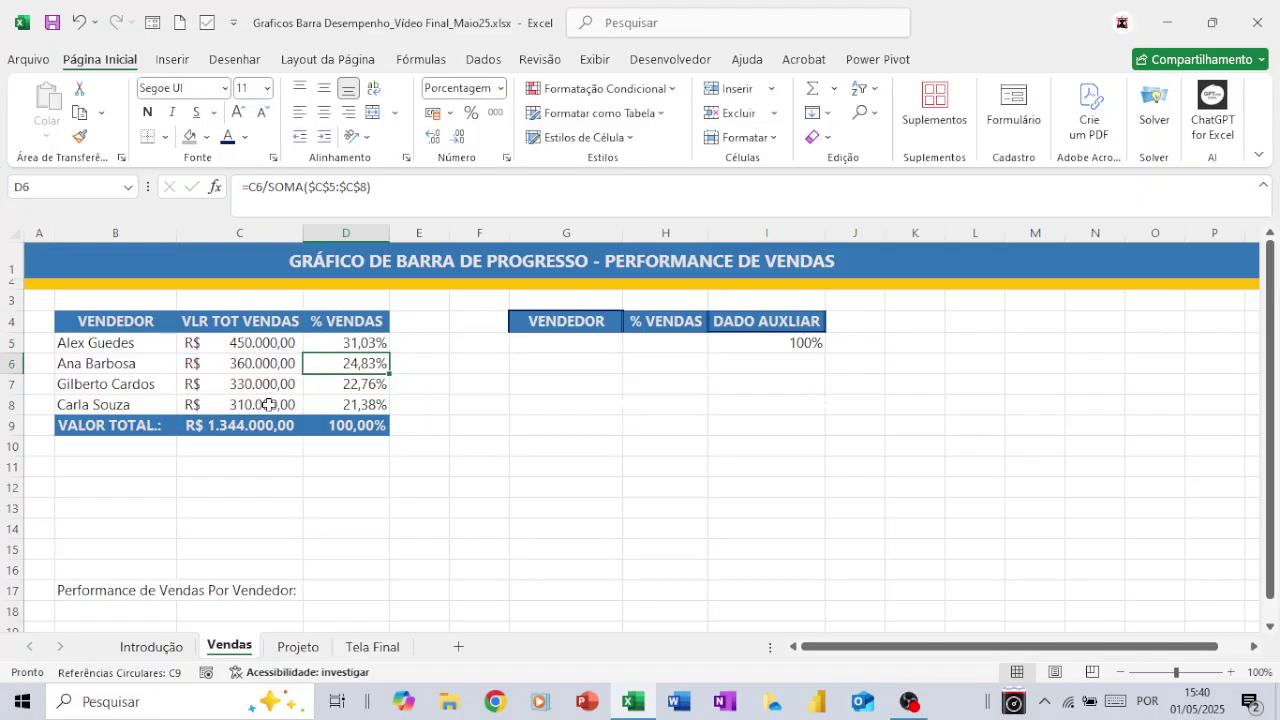
pyautogui.click(354, 425)
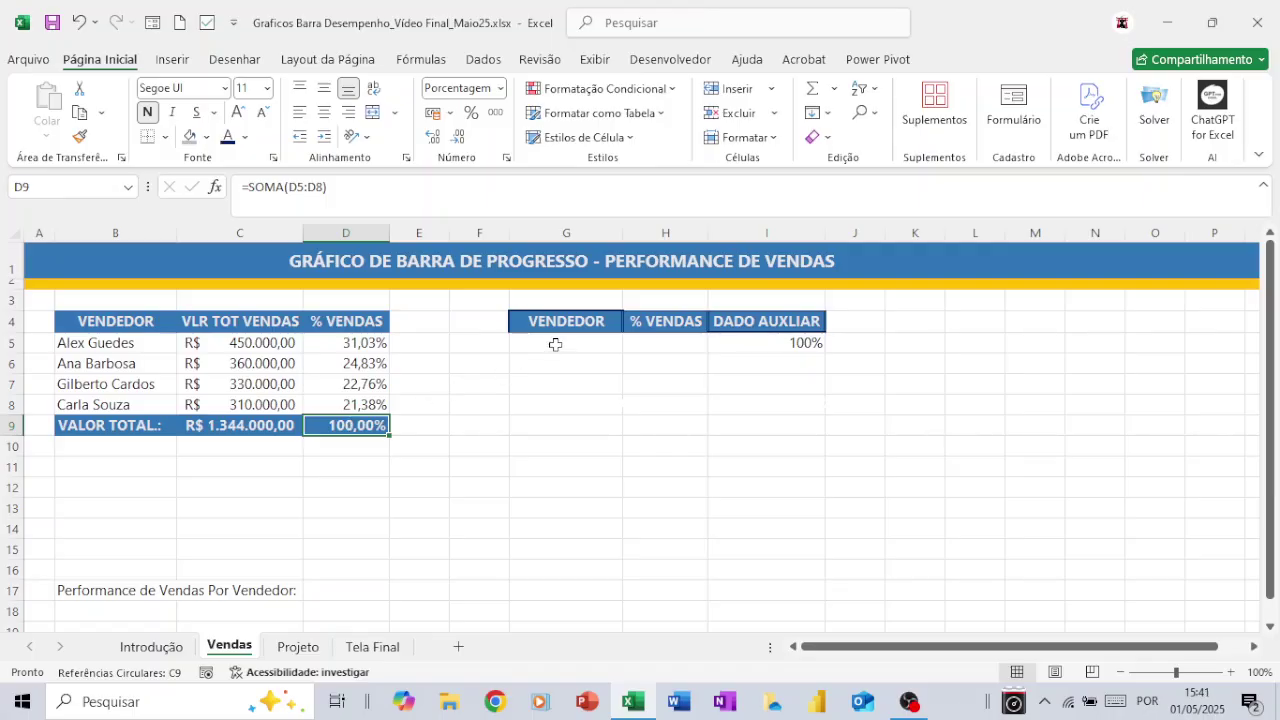
# Step: Add a list (Lista) data validation to G5 with source =$B$5:$B$8, and pick the first vendor from it
pyautogui.click(555, 344)
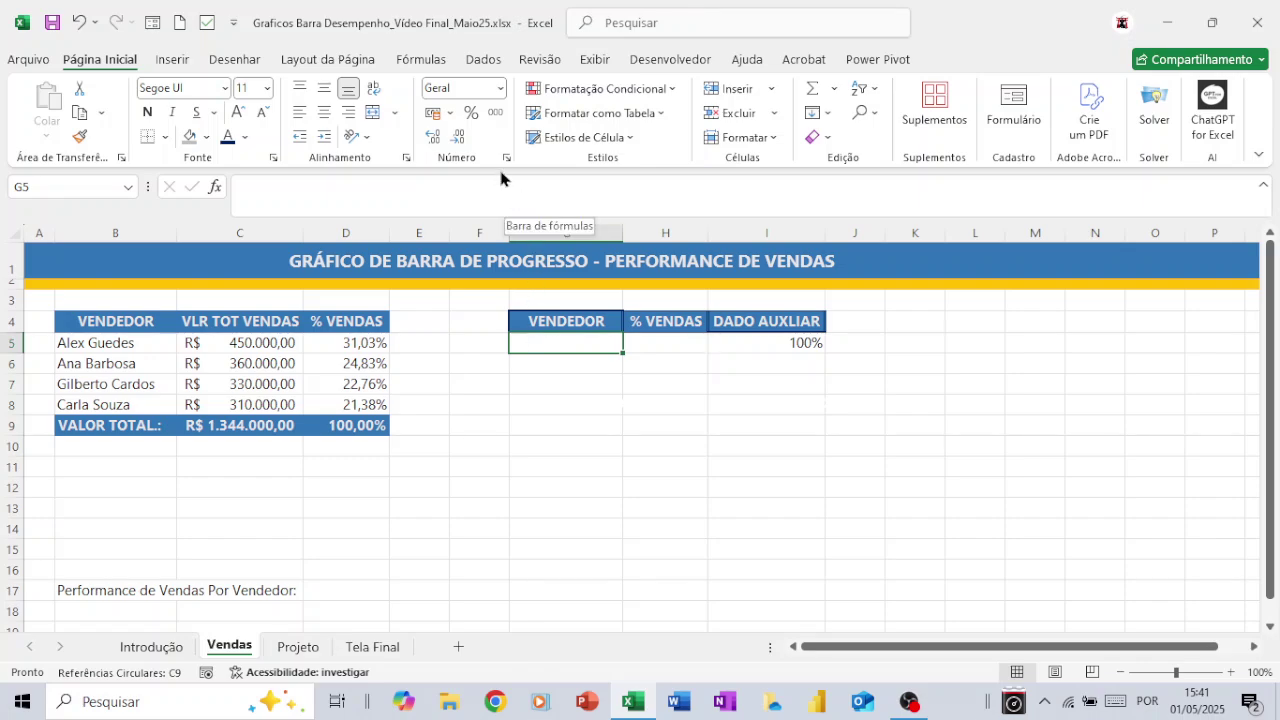
pyautogui.click(480, 63)
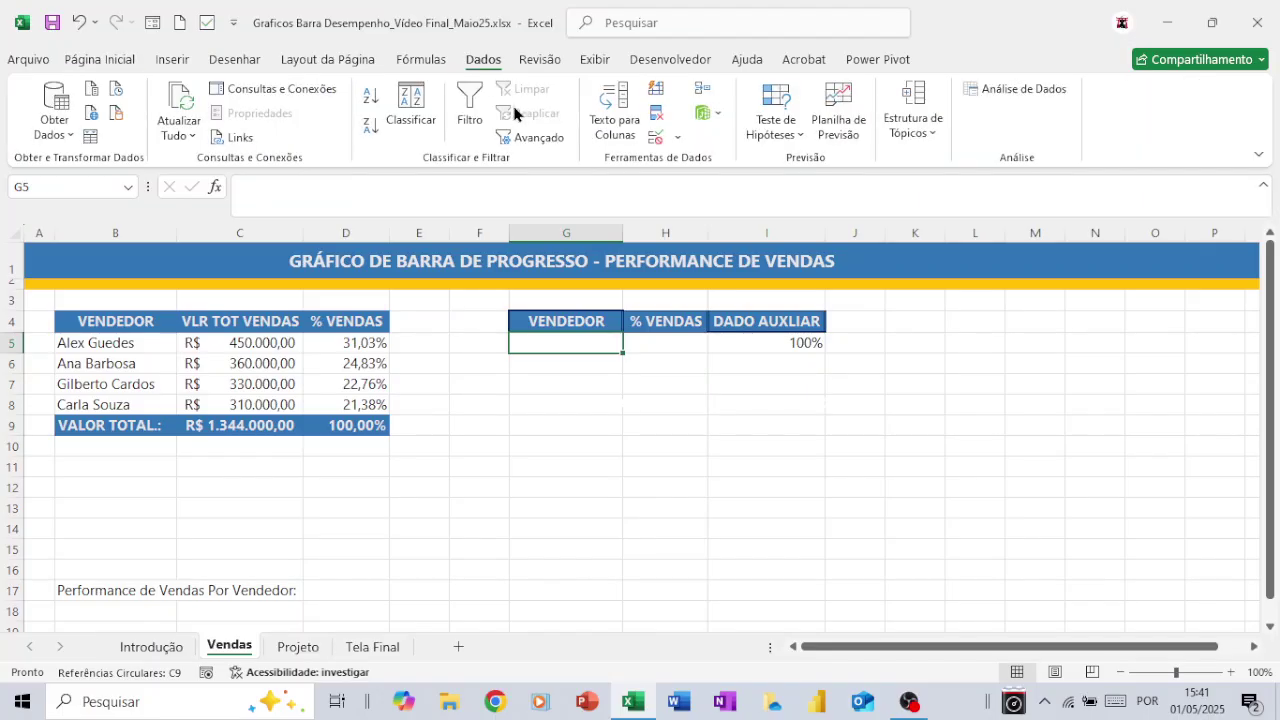
pyautogui.click(674, 141)
pyautogui.click(690, 163)
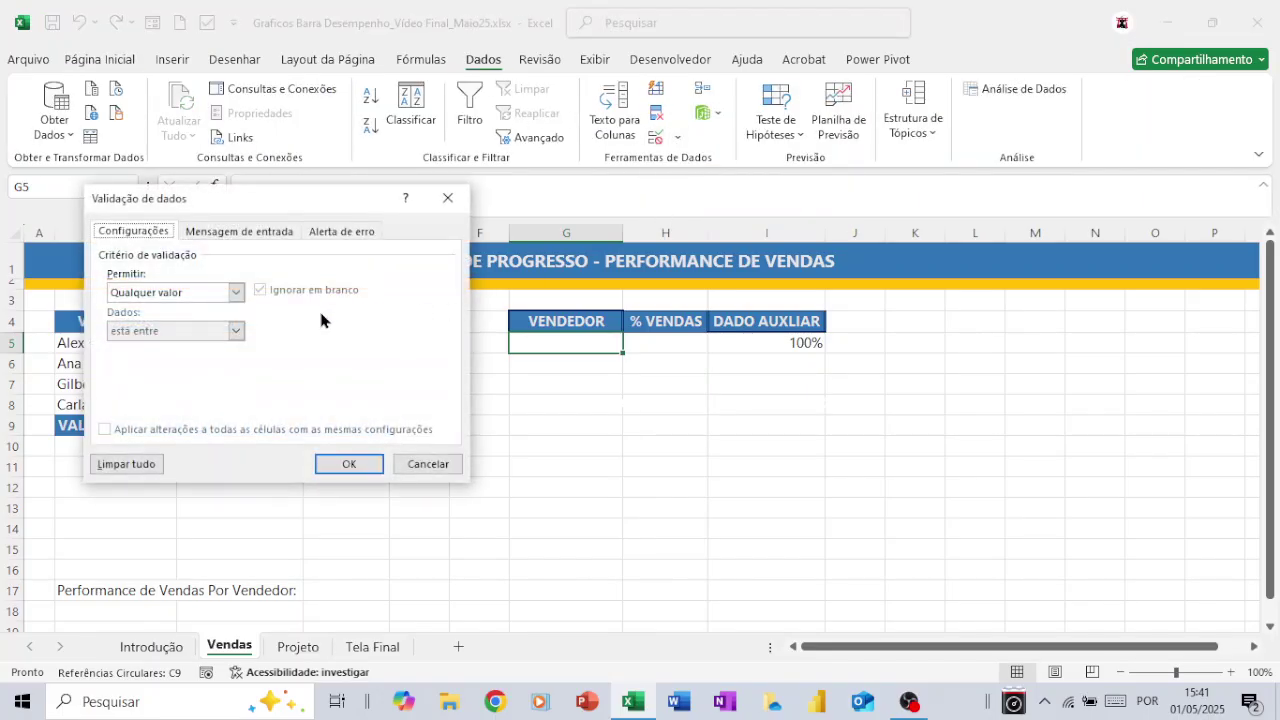
pyautogui.moveTo(263, 204); pyautogui.dragTo(856, 261)
pyautogui.click(828, 346)
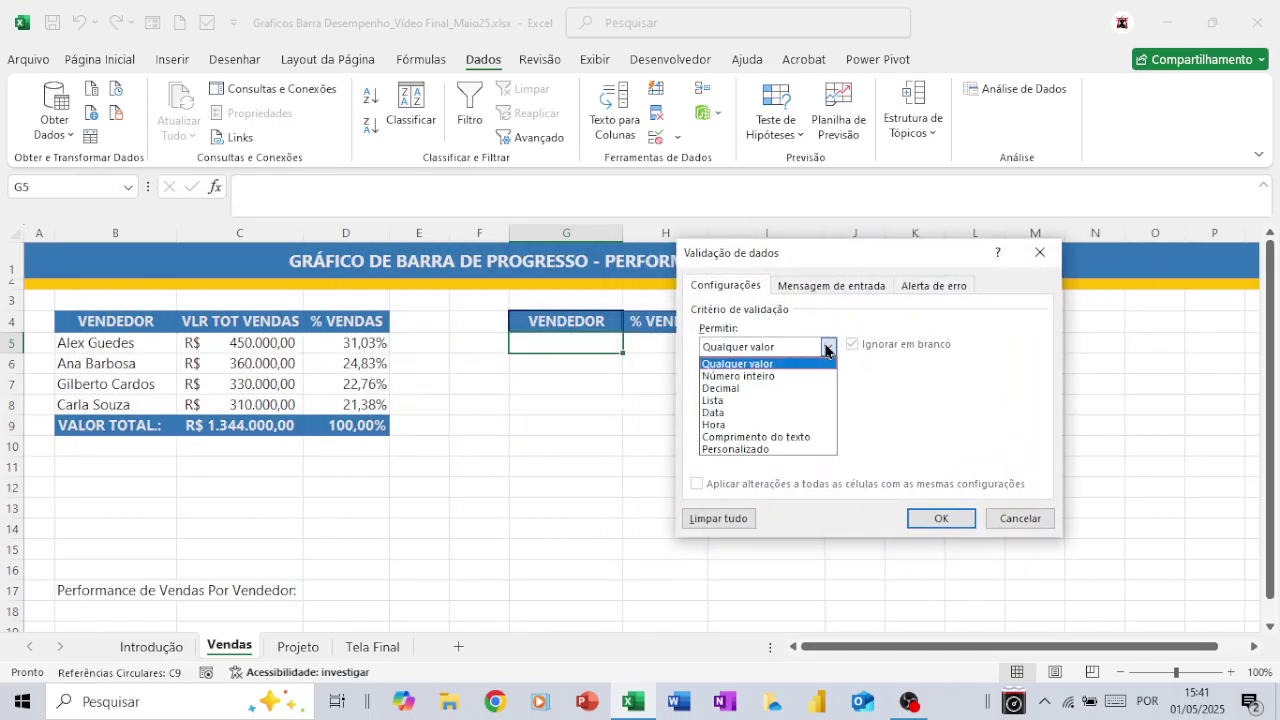
pyautogui.click(728, 401)
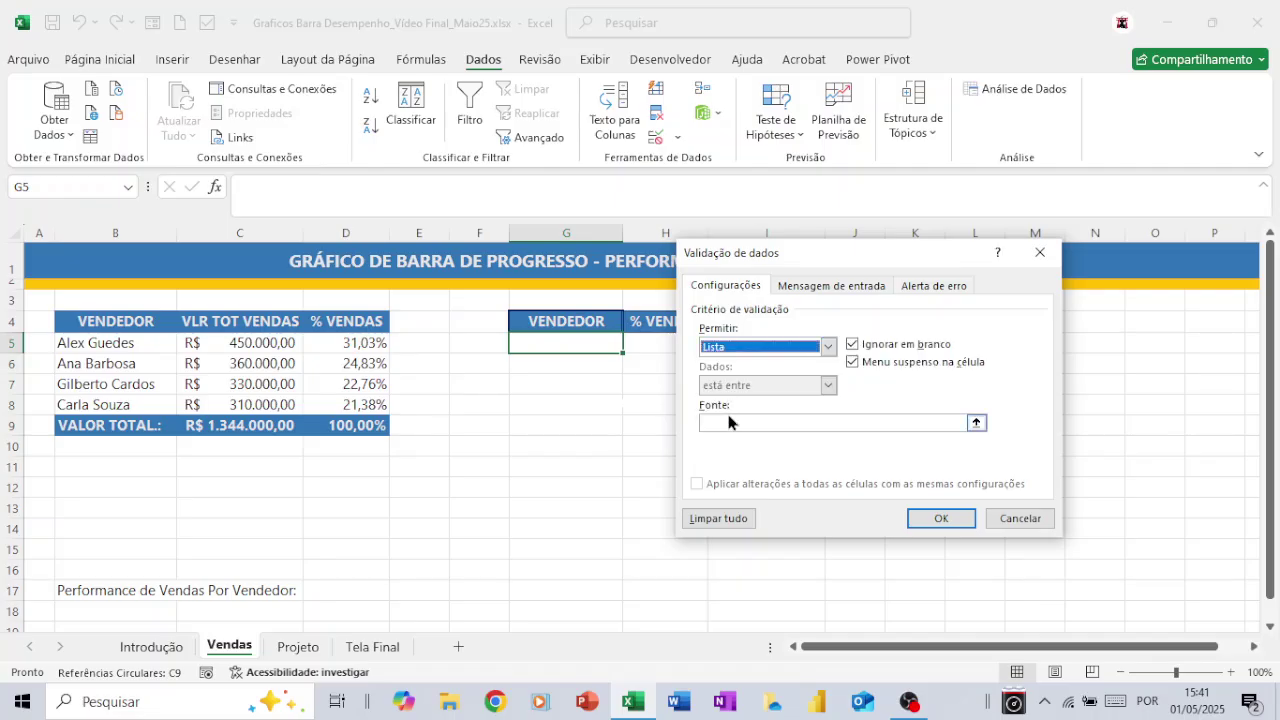
pyautogui.click(727, 421)
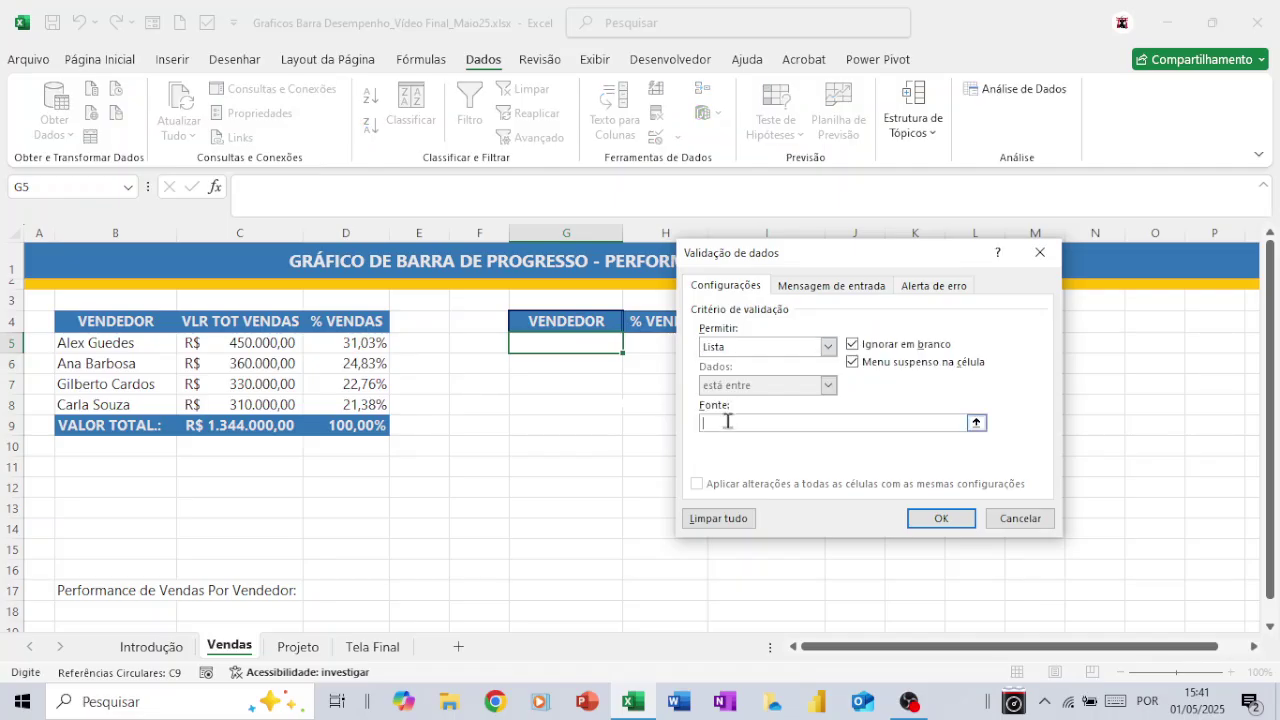
pyautogui.moveTo(148, 350); pyautogui.dragTo(148, 404)
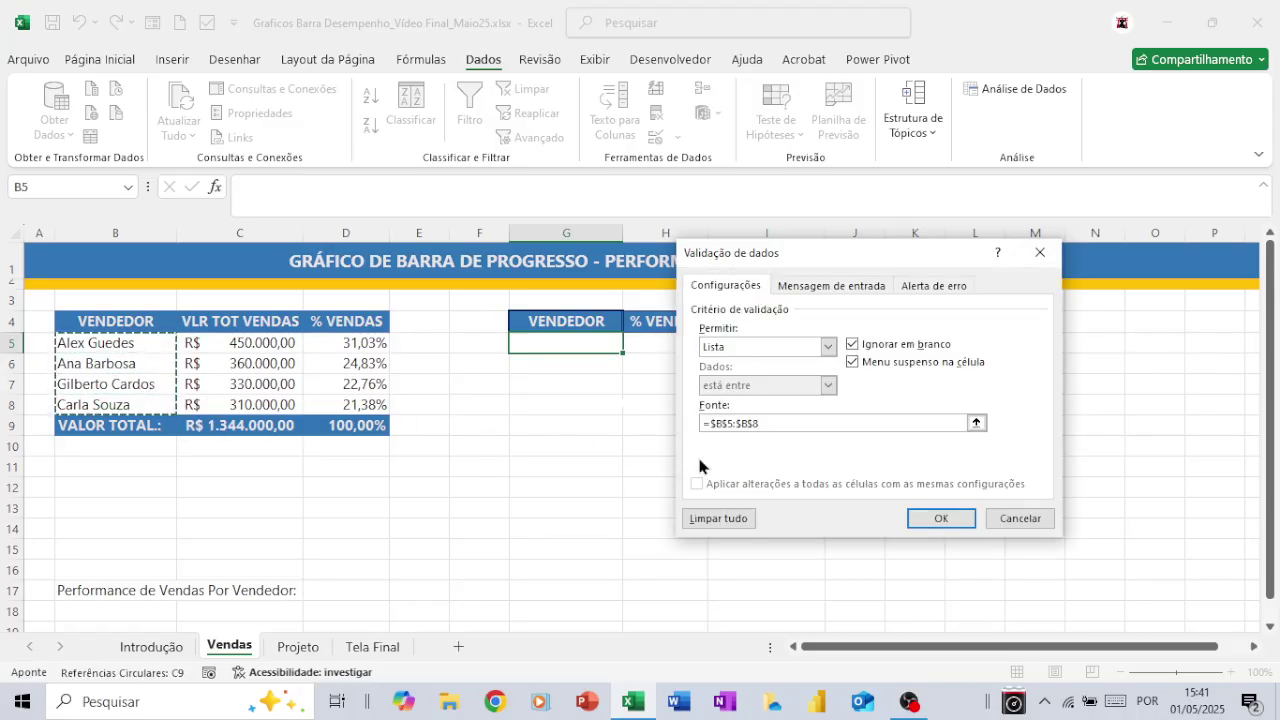
pyautogui.click(930, 518)
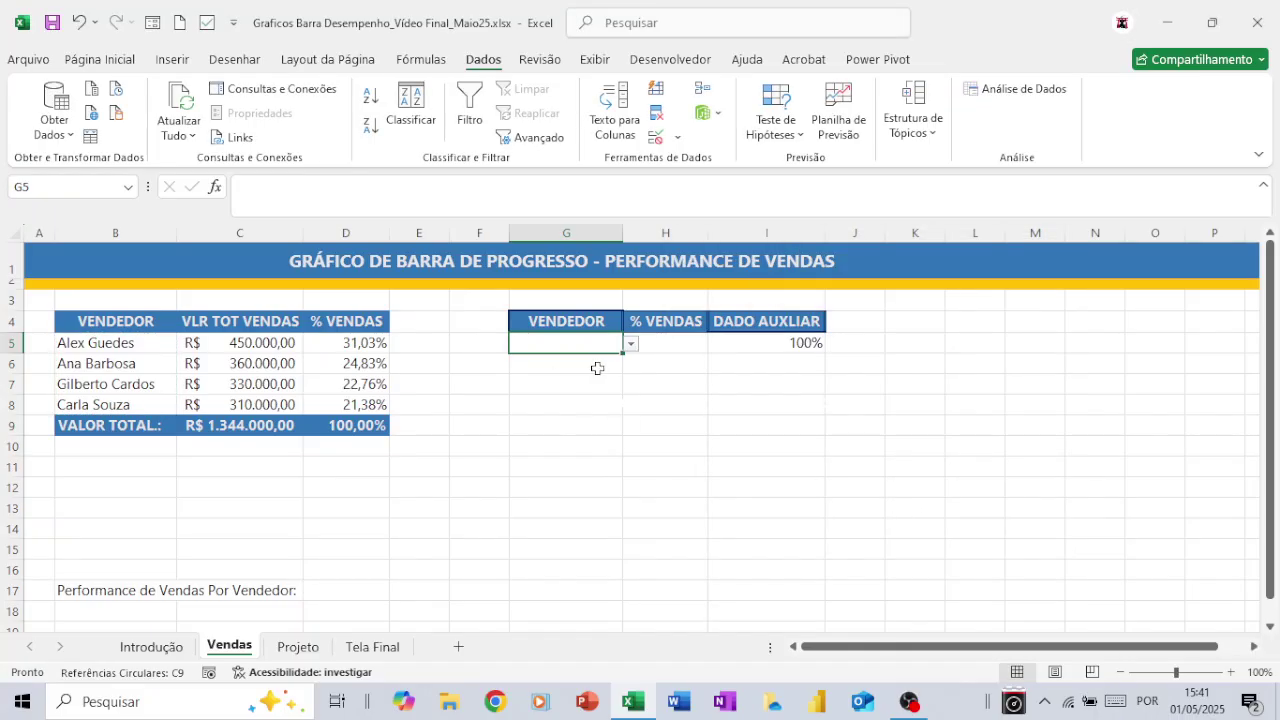
pyautogui.click(631, 343)
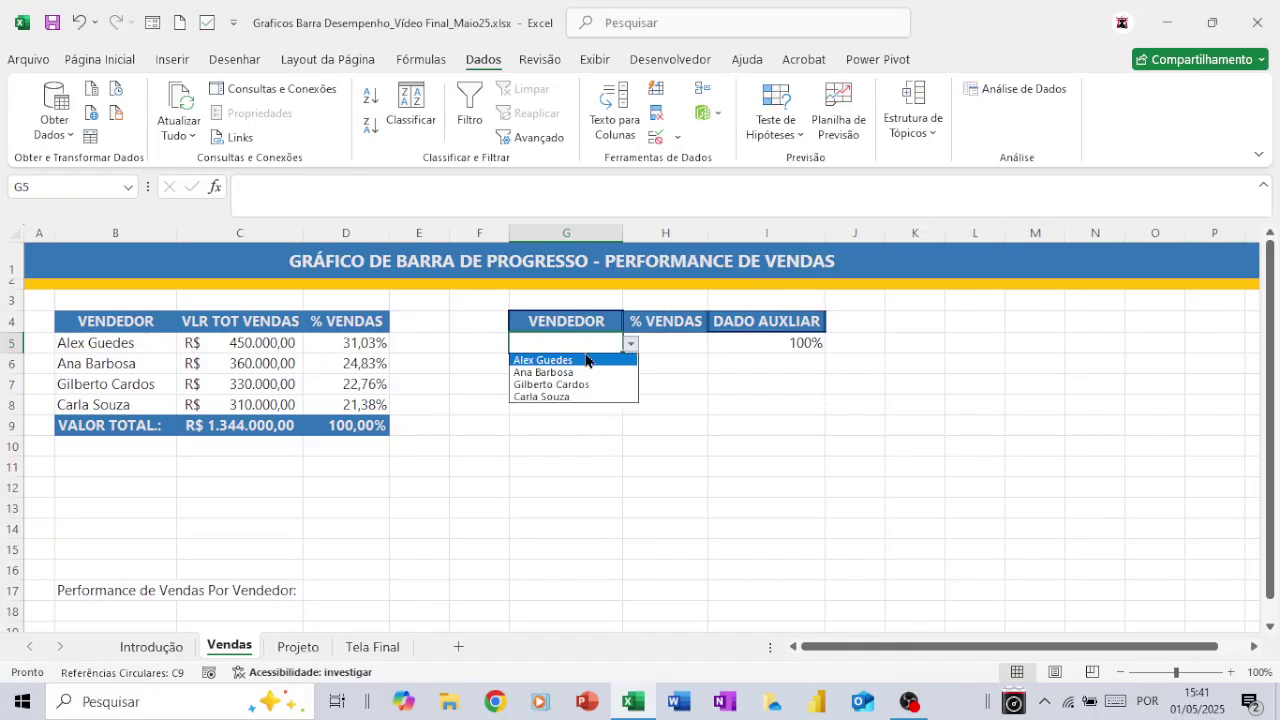
pyautogui.click(585, 362)
# Step: Enter =PROCV(G5;B4:D8;3;0) in H5 to look up the chosen vendor's sales percentage
pyautogui.click(663, 343)
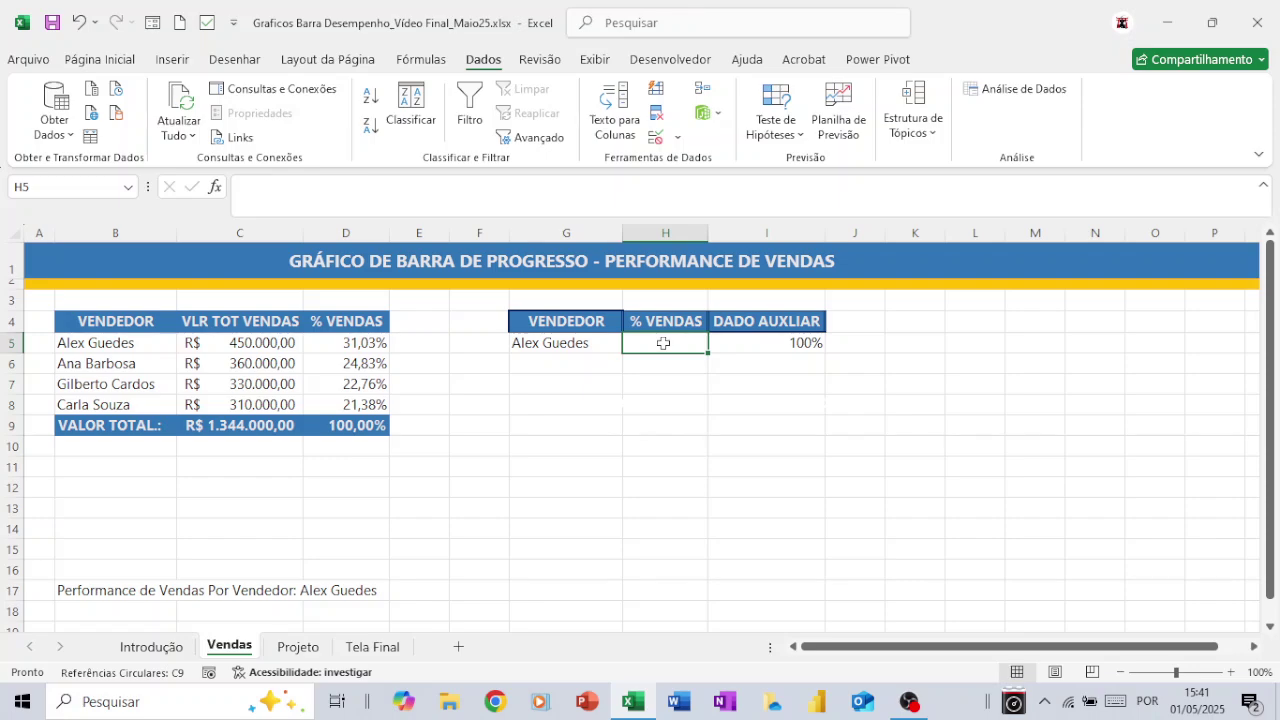
pyautogui.write('=procv')
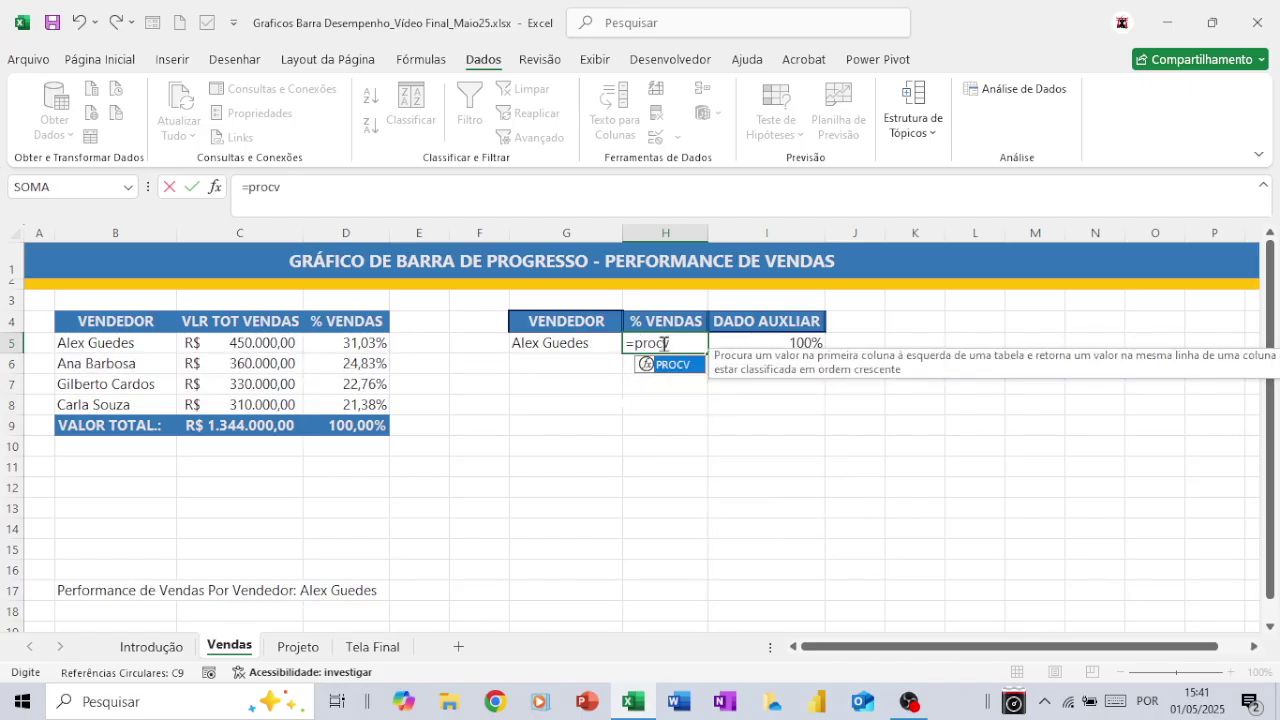
pyautogui.write('(')
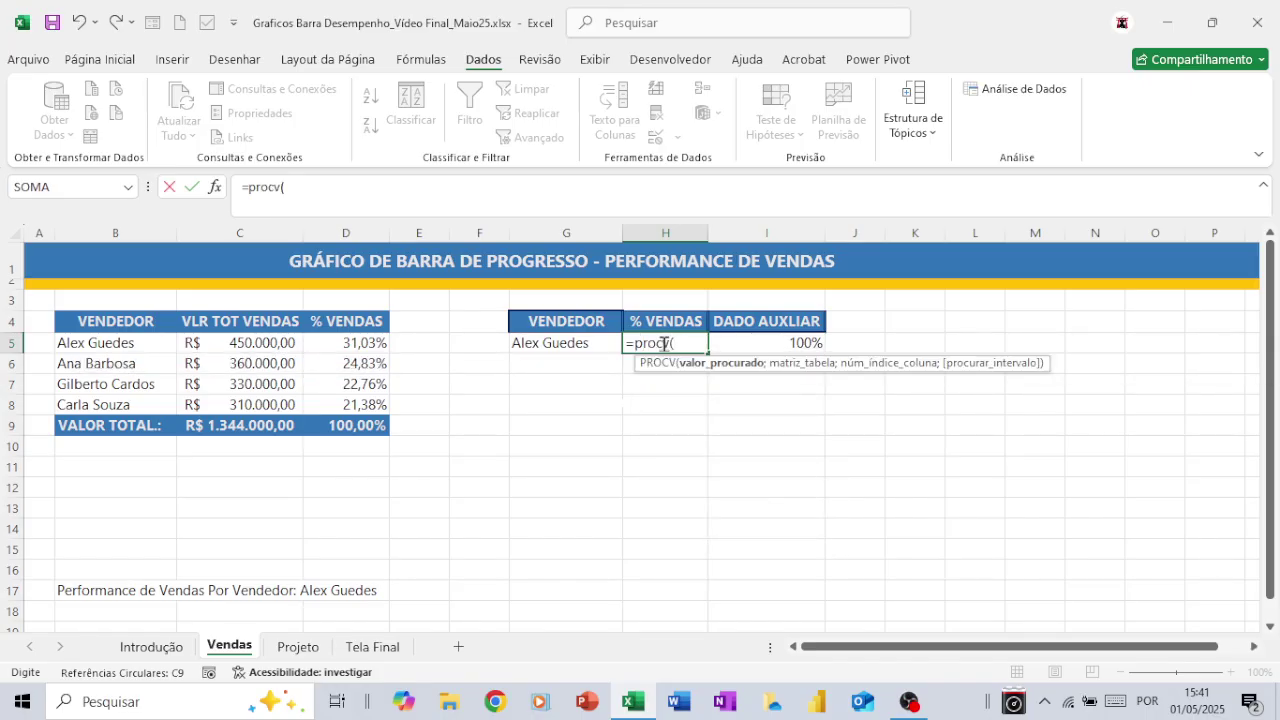
pyautogui.click(560, 343)
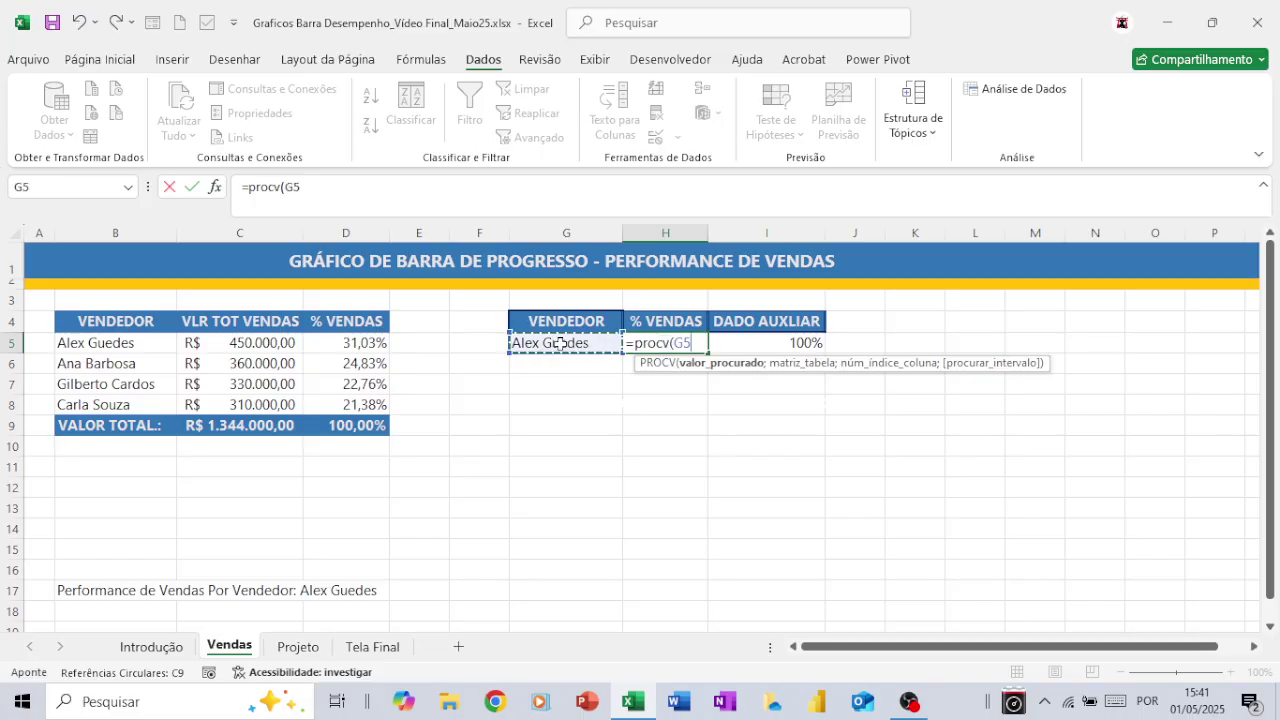
pyautogui.write(';')
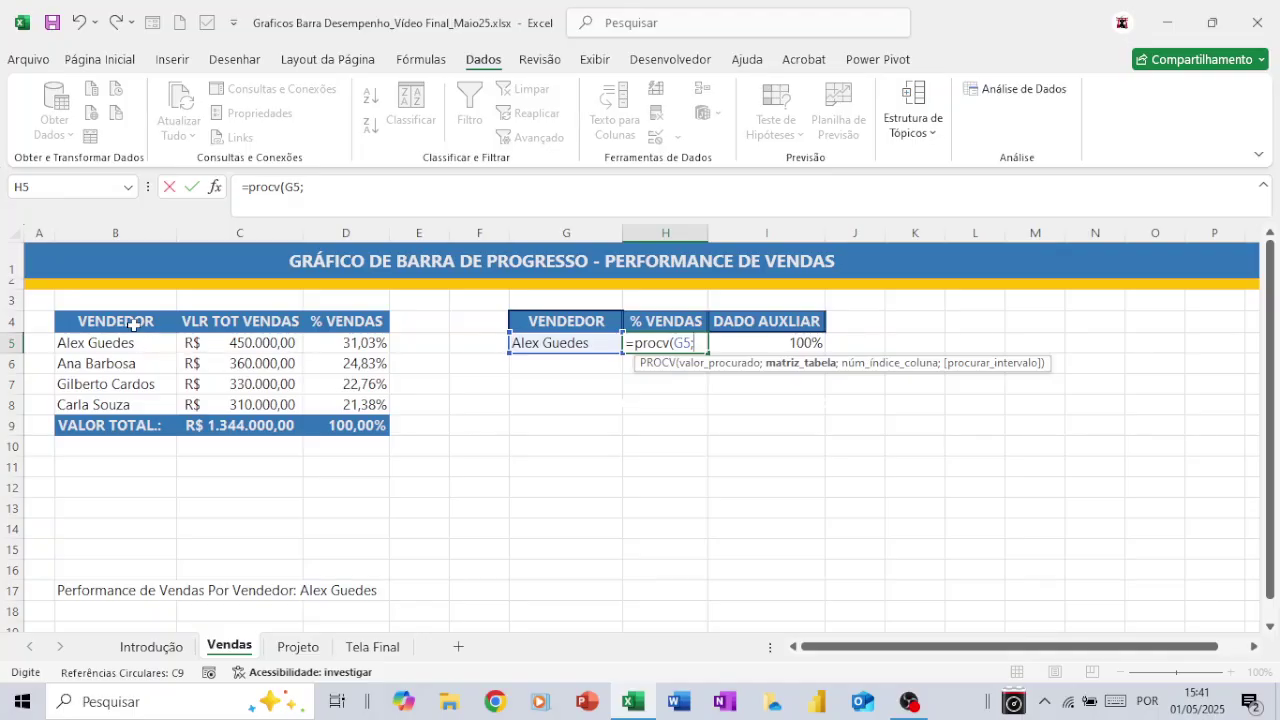
pyautogui.moveTo(133, 324); pyautogui.dragTo(344, 407)
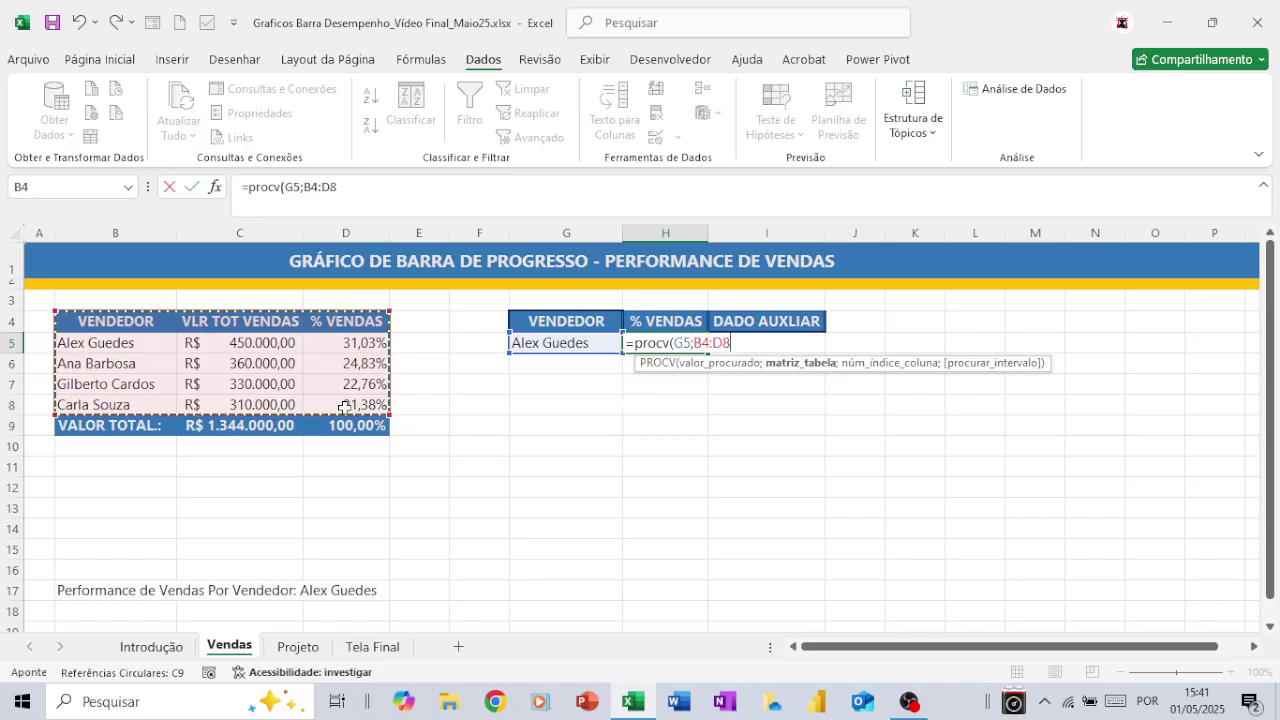
pyautogui.write(';')
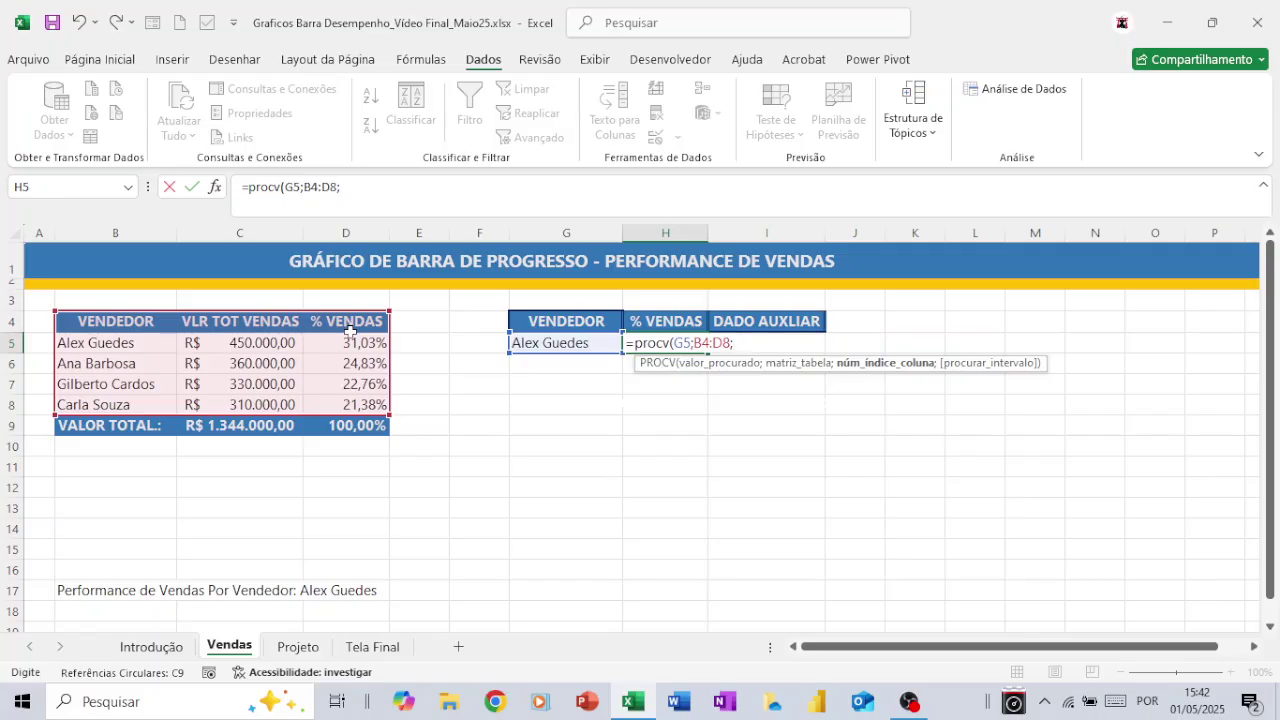
pyautogui.write('3;')
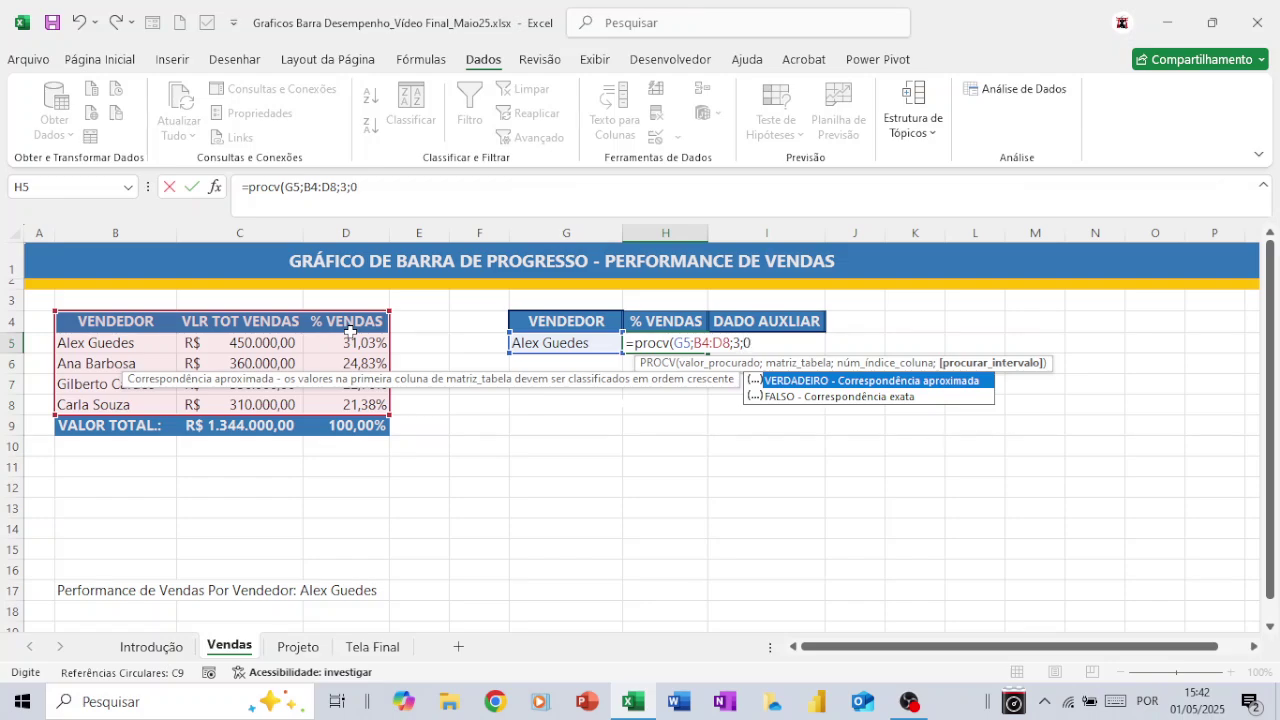
pyautogui.write('0)')
pyautogui.press('Return')
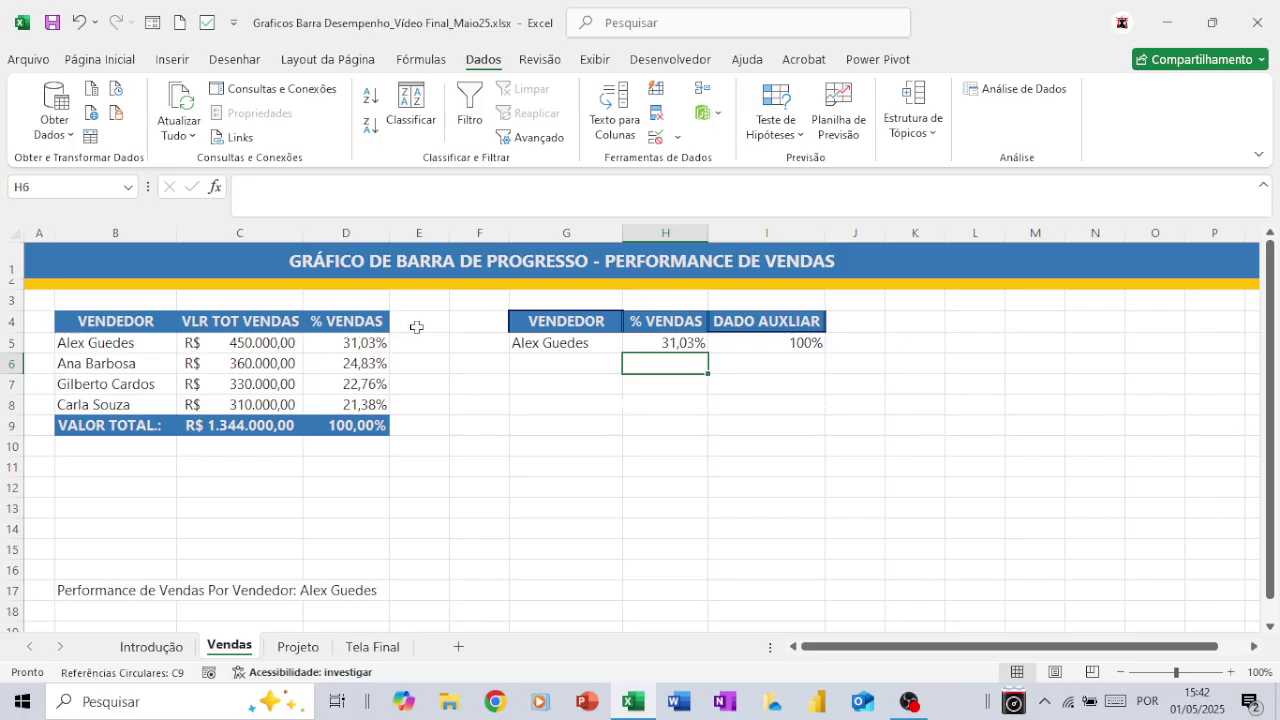
# Step: Test the lookup by changing the vendor in G5 to the second, third and finally fourth list entry
pyautogui.click(548, 338)
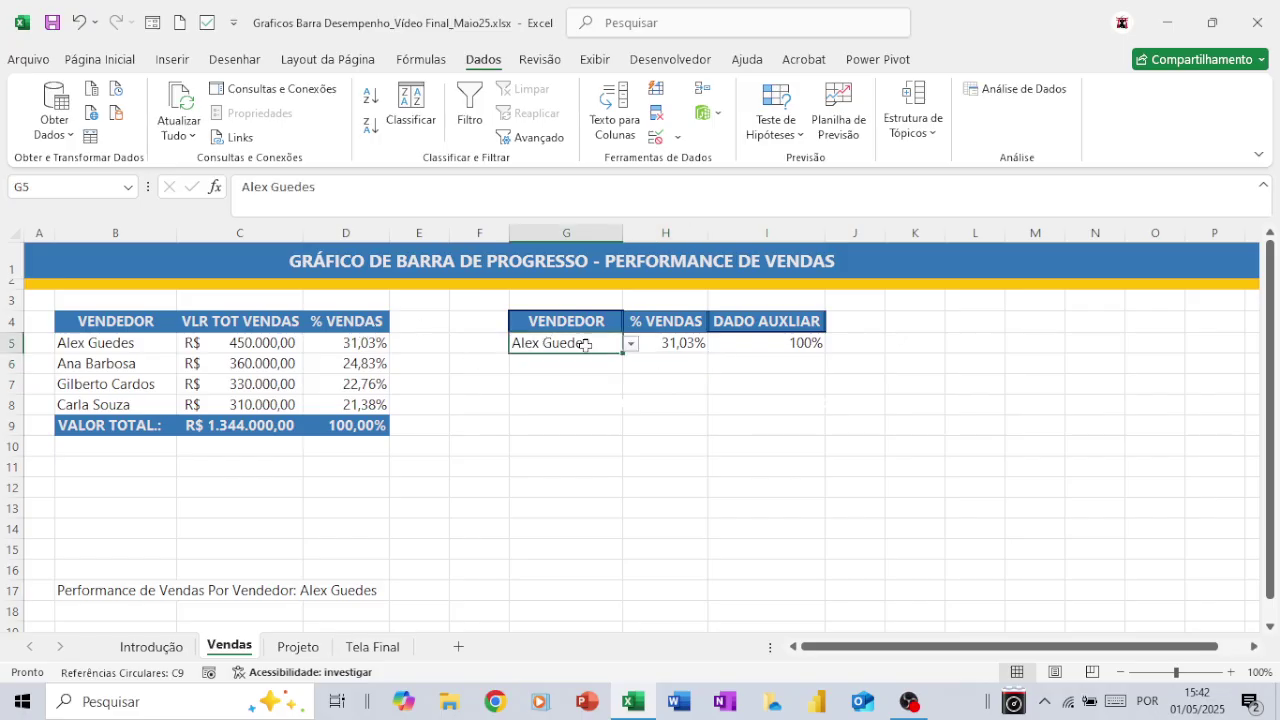
pyautogui.click(630, 344)
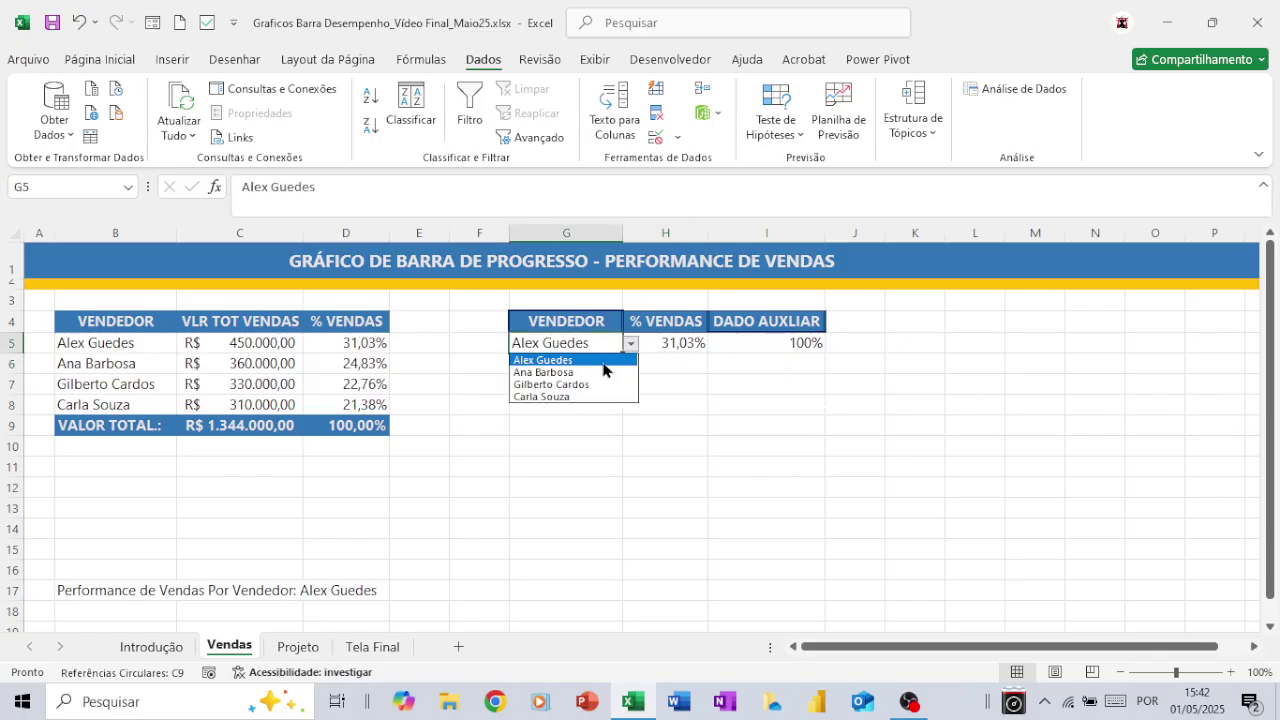
pyautogui.click(580, 369)
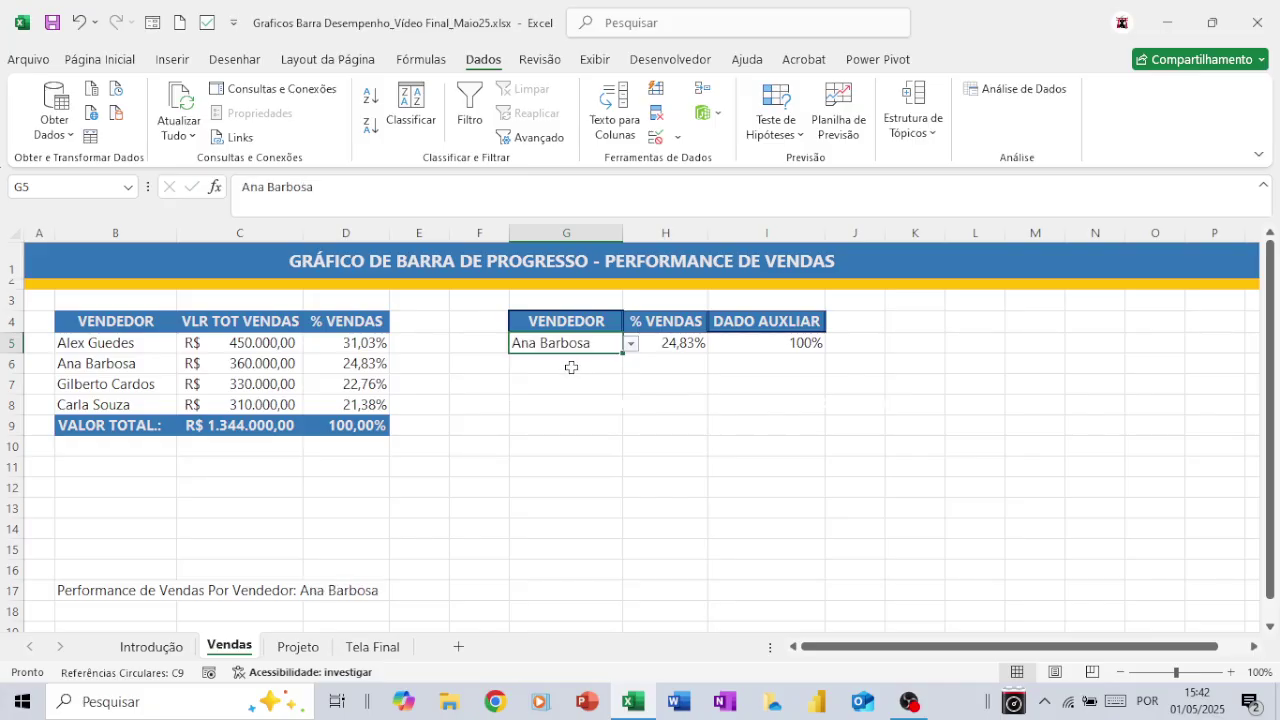
pyautogui.click(627, 346)
pyautogui.click(588, 385)
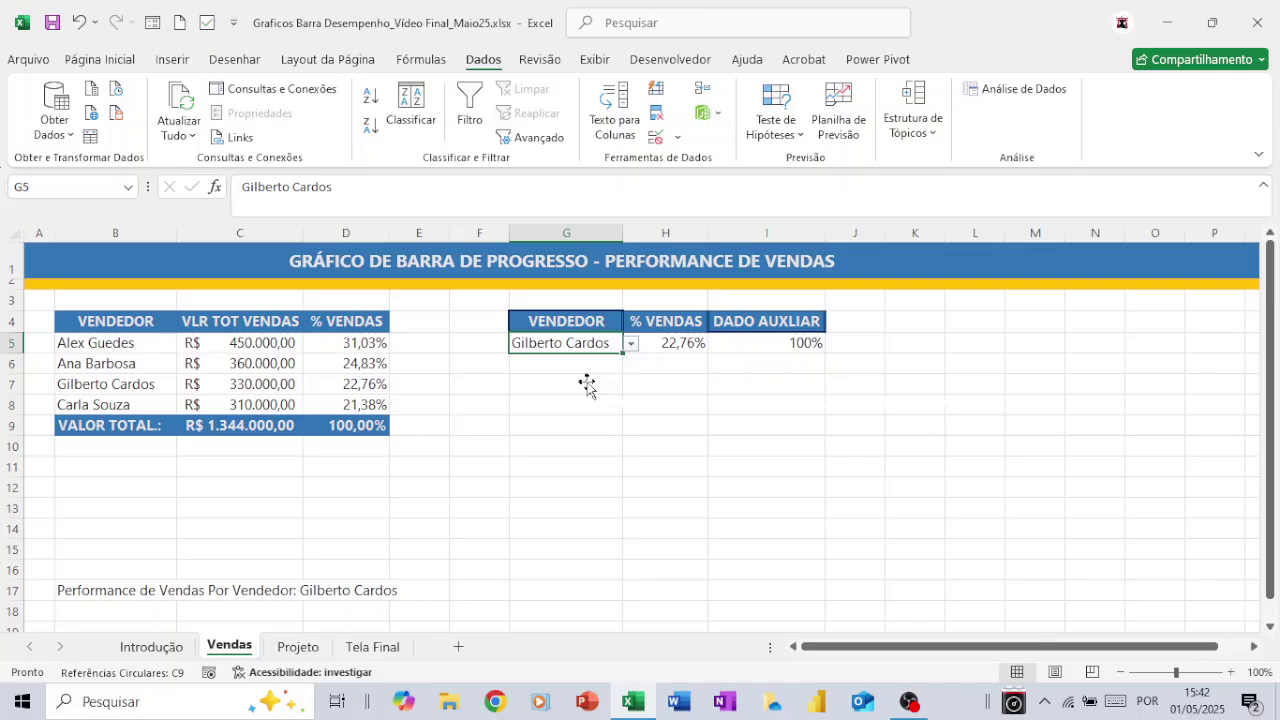
pyautogui.click(629, 347)
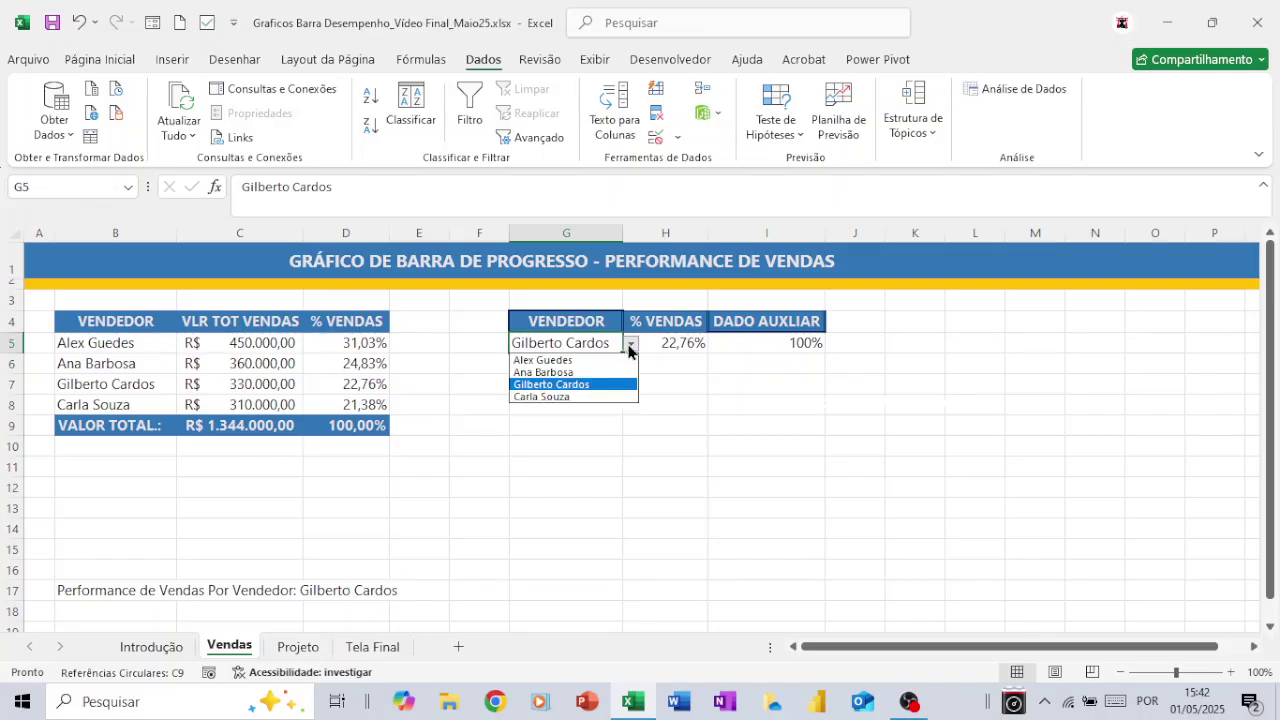
pyautogui.click(590, 396)
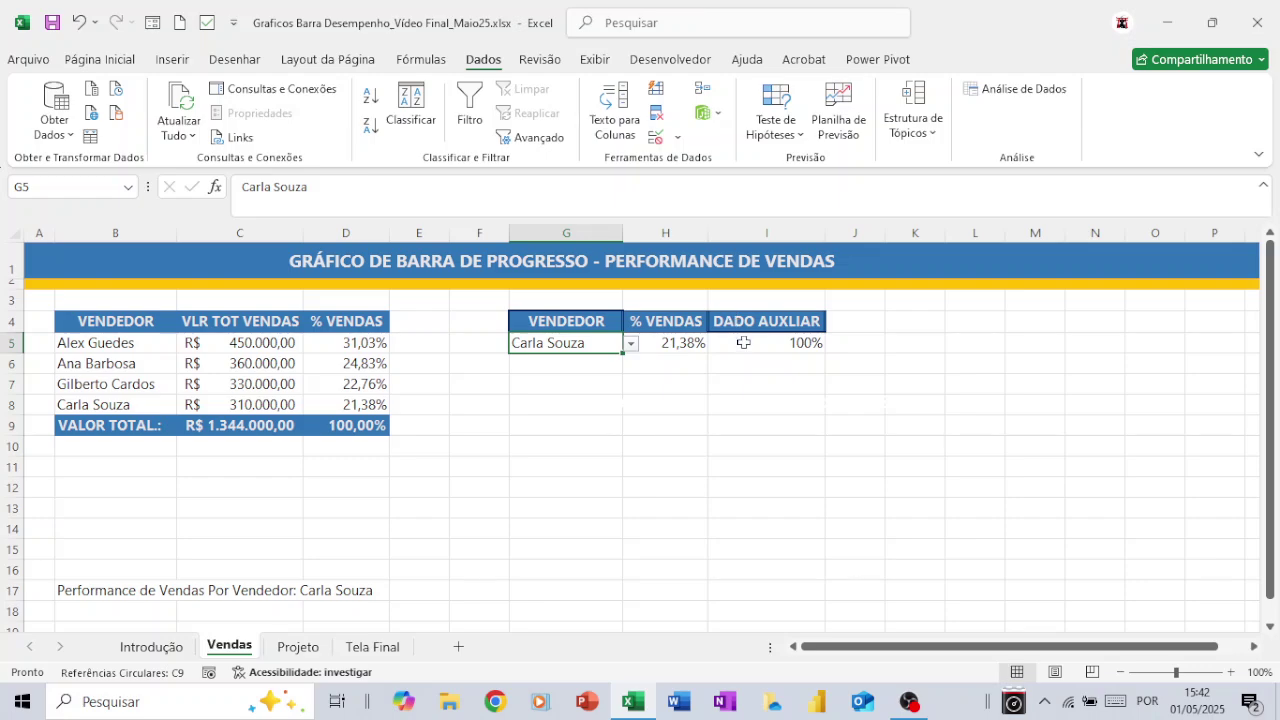
# Step: Insert a 2D clustered bar chart from the % VENDAS and DADO AUXLIAR data in H4:I5
pyautogui.keyDown('shift'); pyautogui.click(744, 342); pyautogui.keyUp('shift')
pyautogui.click(744, 342)
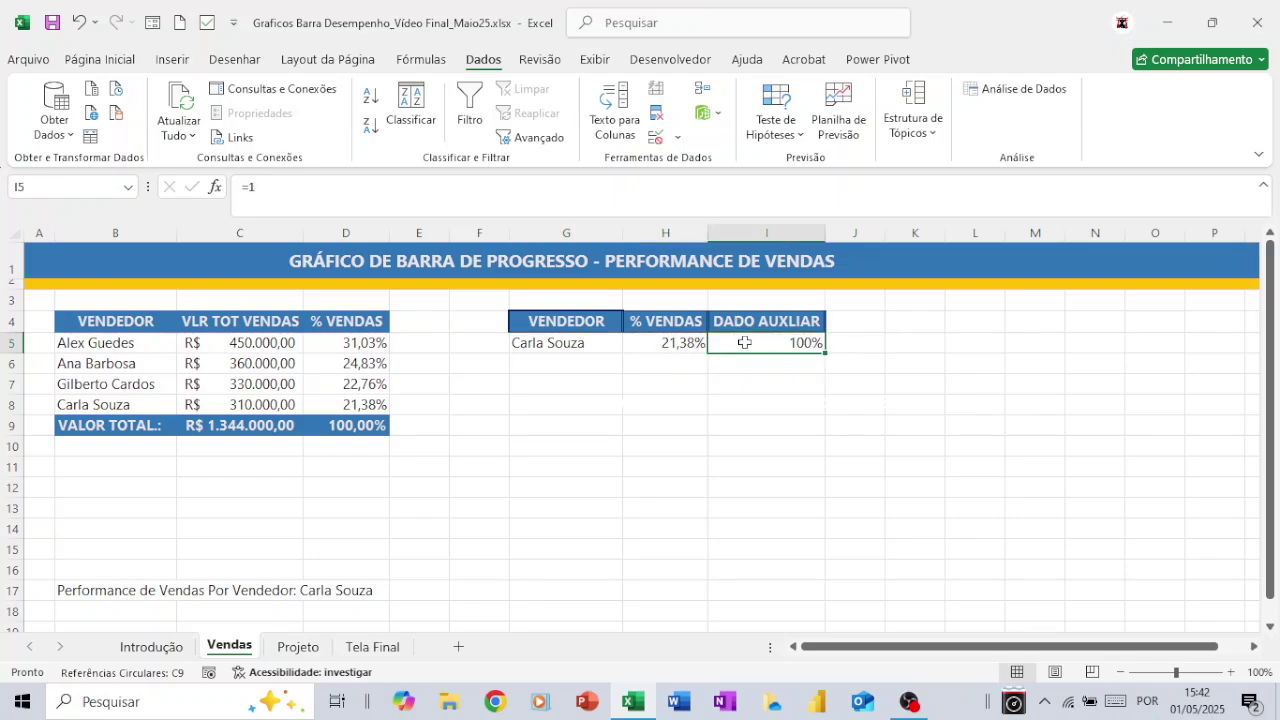
pyautogui.moveTo(673, 324); pyautogui.dragTo(722, 342)
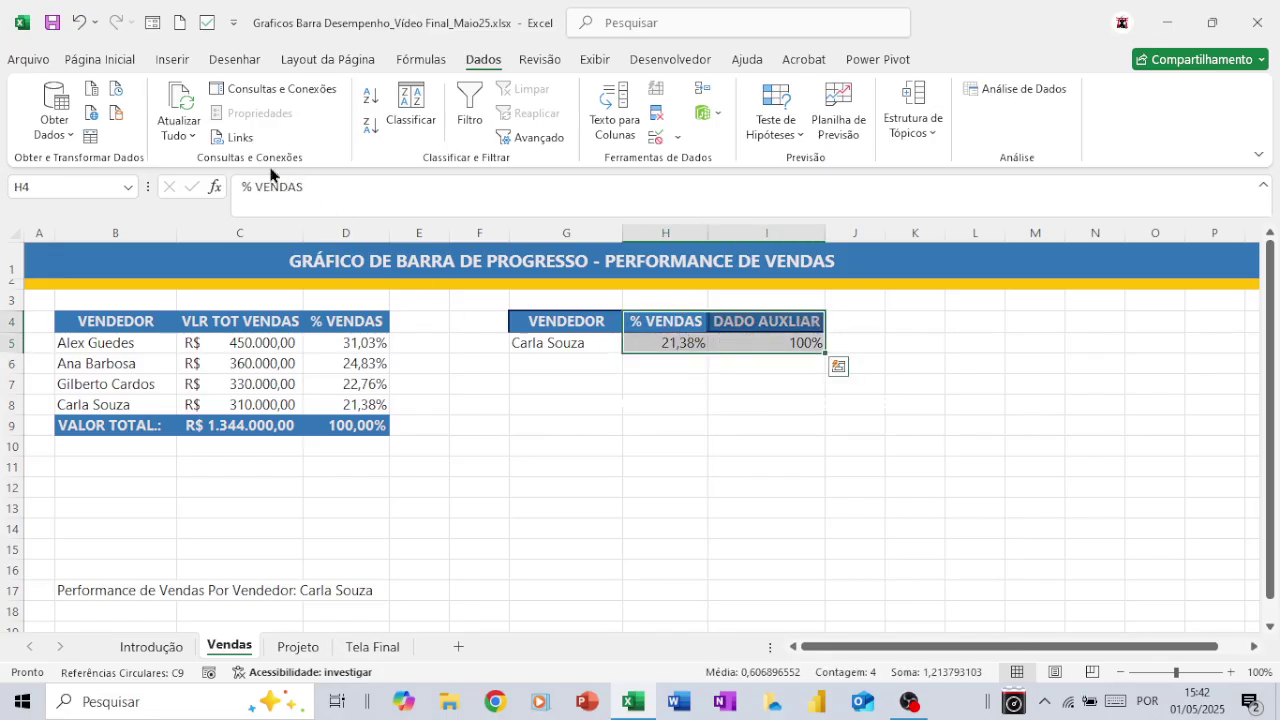
pyautogui.click(173, 60)
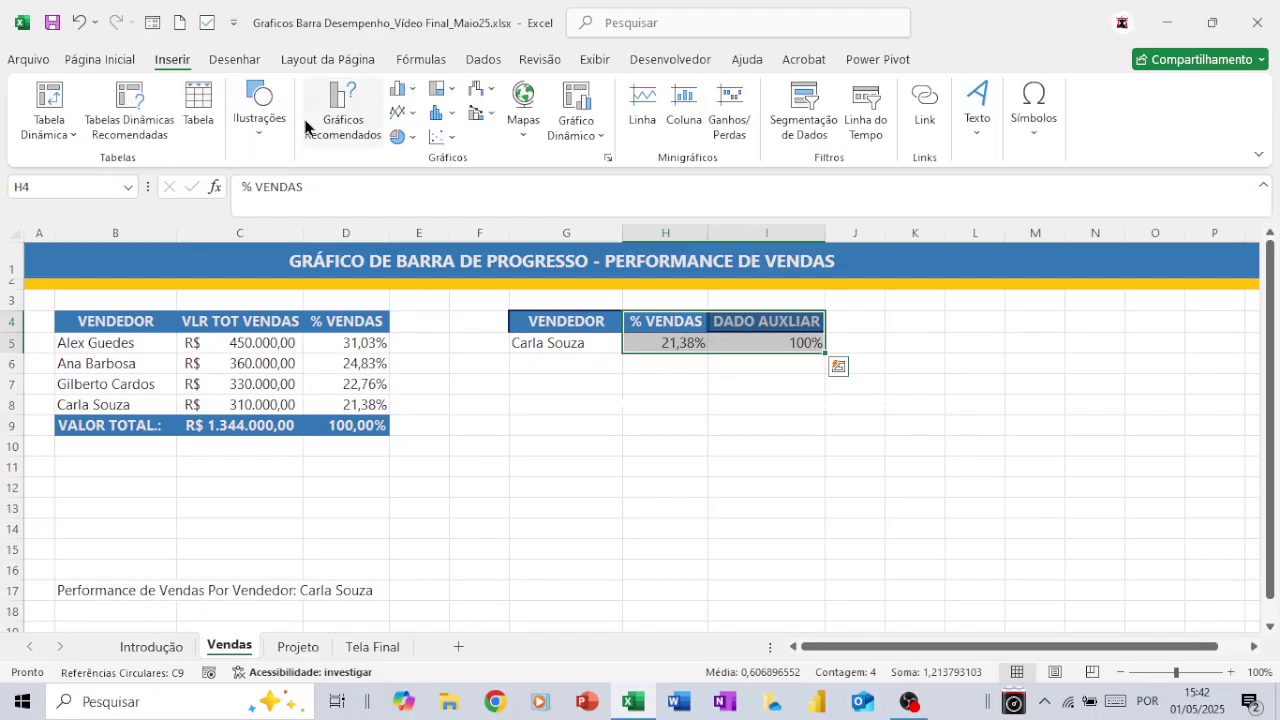
pyautogui.click(403, 93)
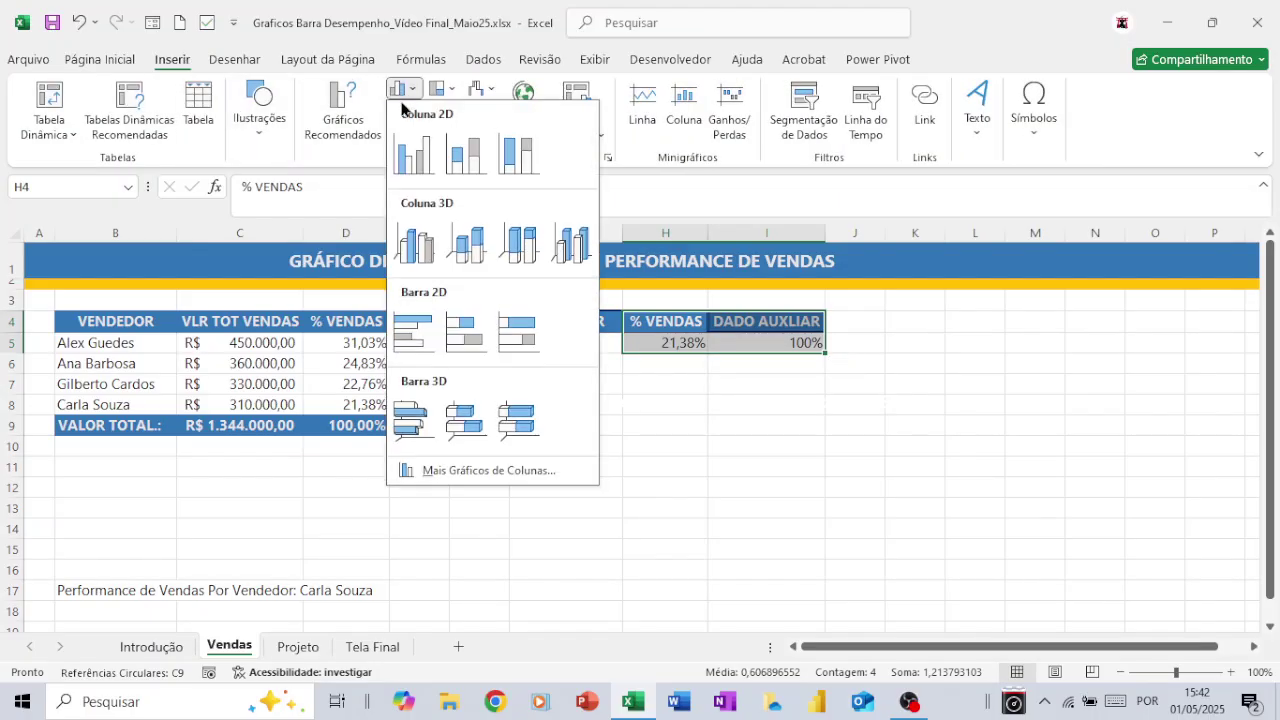
pyautogui.click(414, 332)
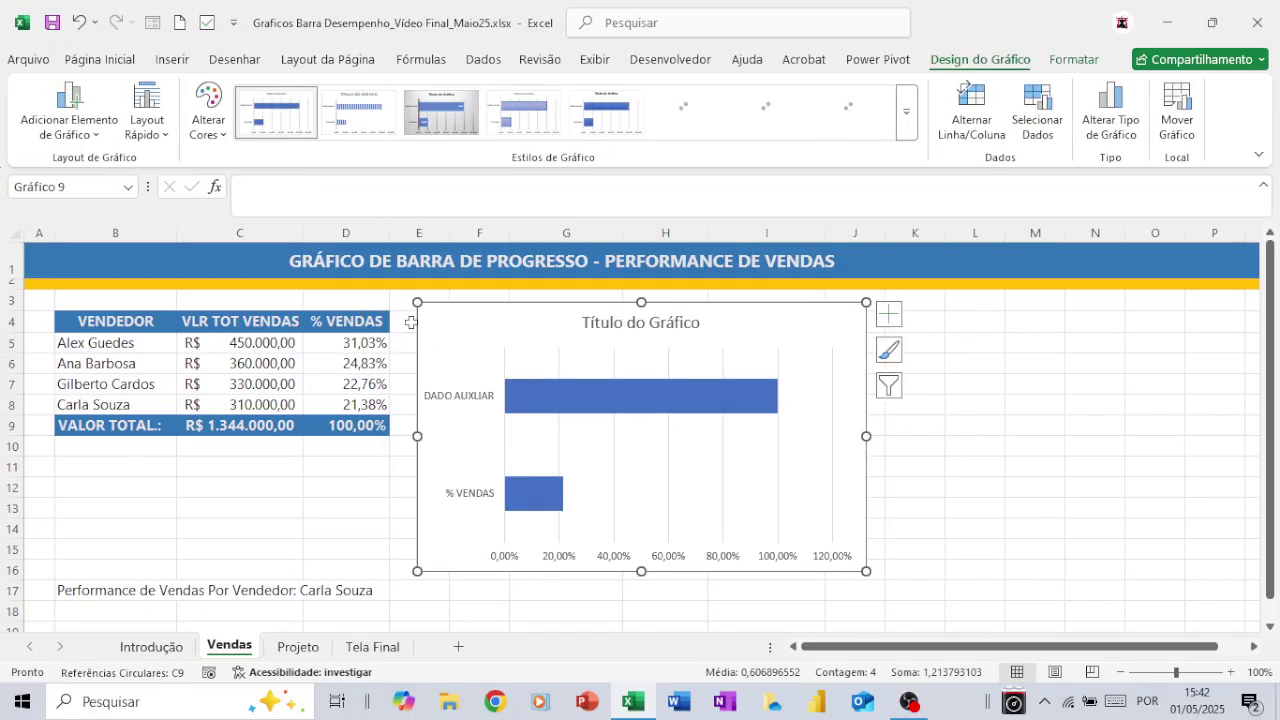
# Step: Move the bar chart just below the vendor lookup table and reduce its height to end around row 17
pyautogui.moveTo(553, 301); pyautogui.dragTo(587, 344)
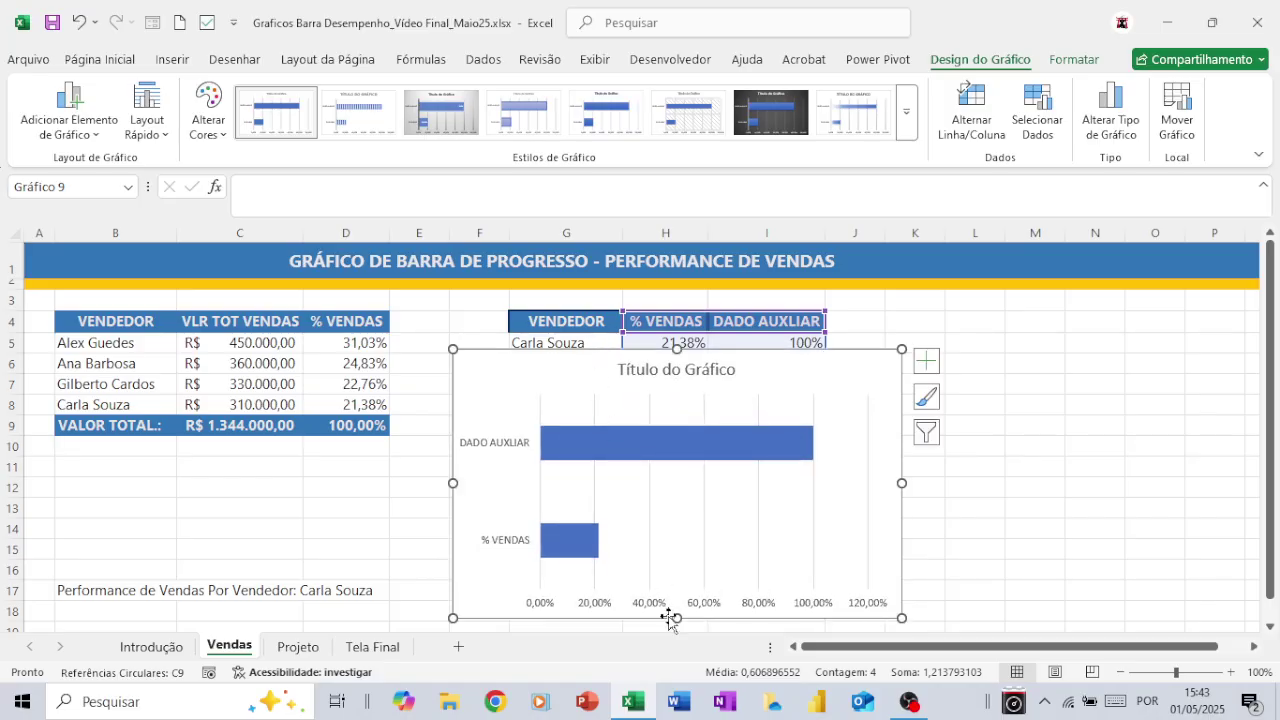
pyautogui.moveTo(676, 619); pyautogui.dragTo(670, 561)
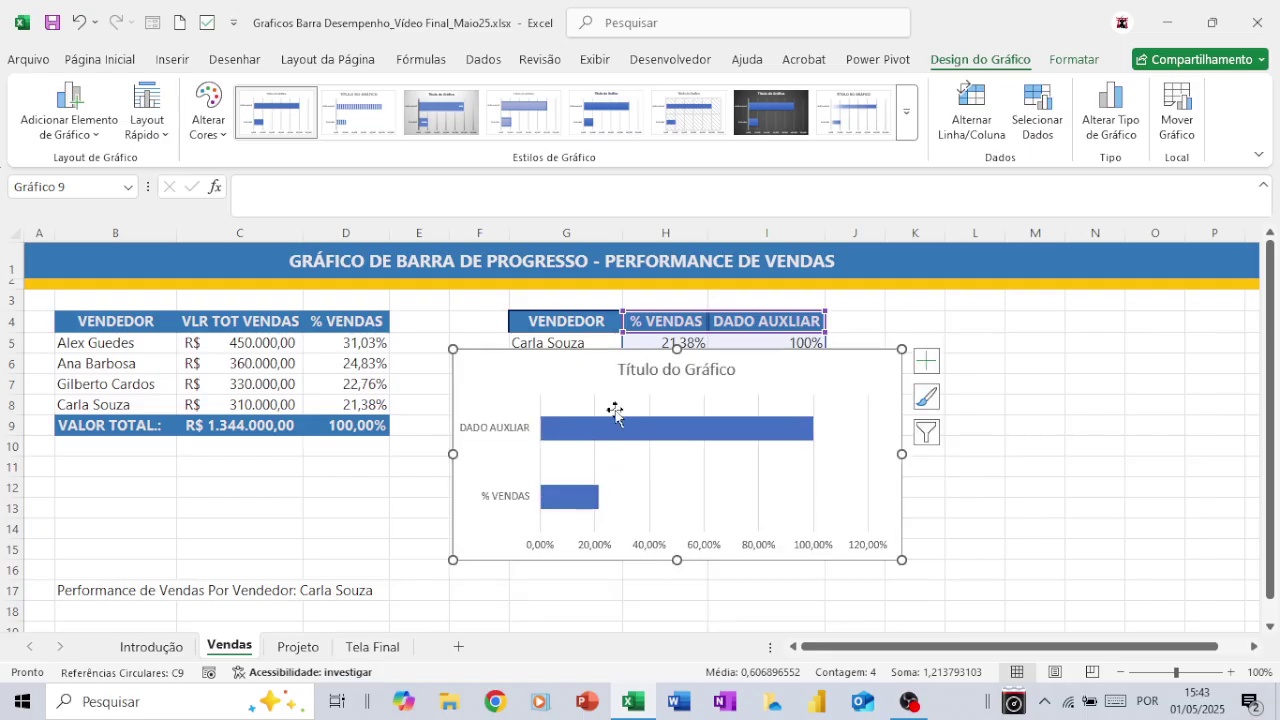
pyautogui.moveTo(603, 386)
pyautogui.mouseDown()
pyautogui.moveTo(614, 417)
pyautogui.moveTo(603, 411)
pyautogui.mouseUp()
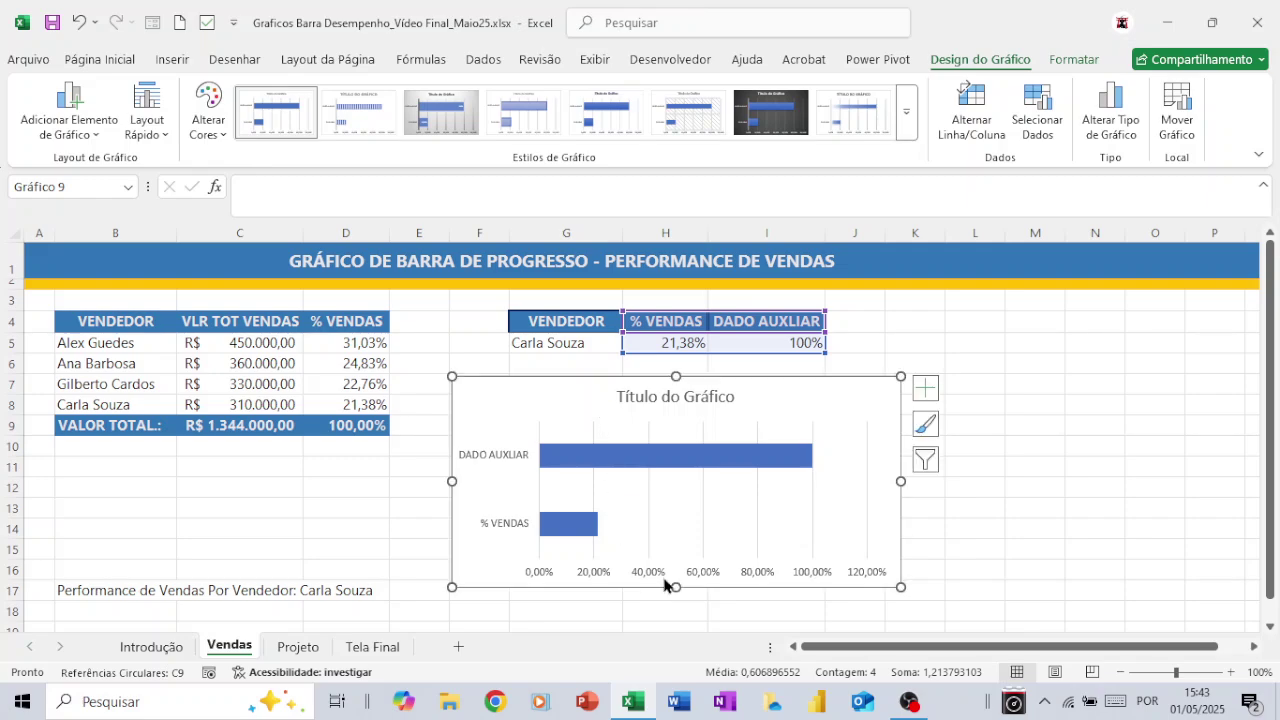
pyautogui.moveTo(673, 586); pyautogui.dragTo(677, 595)
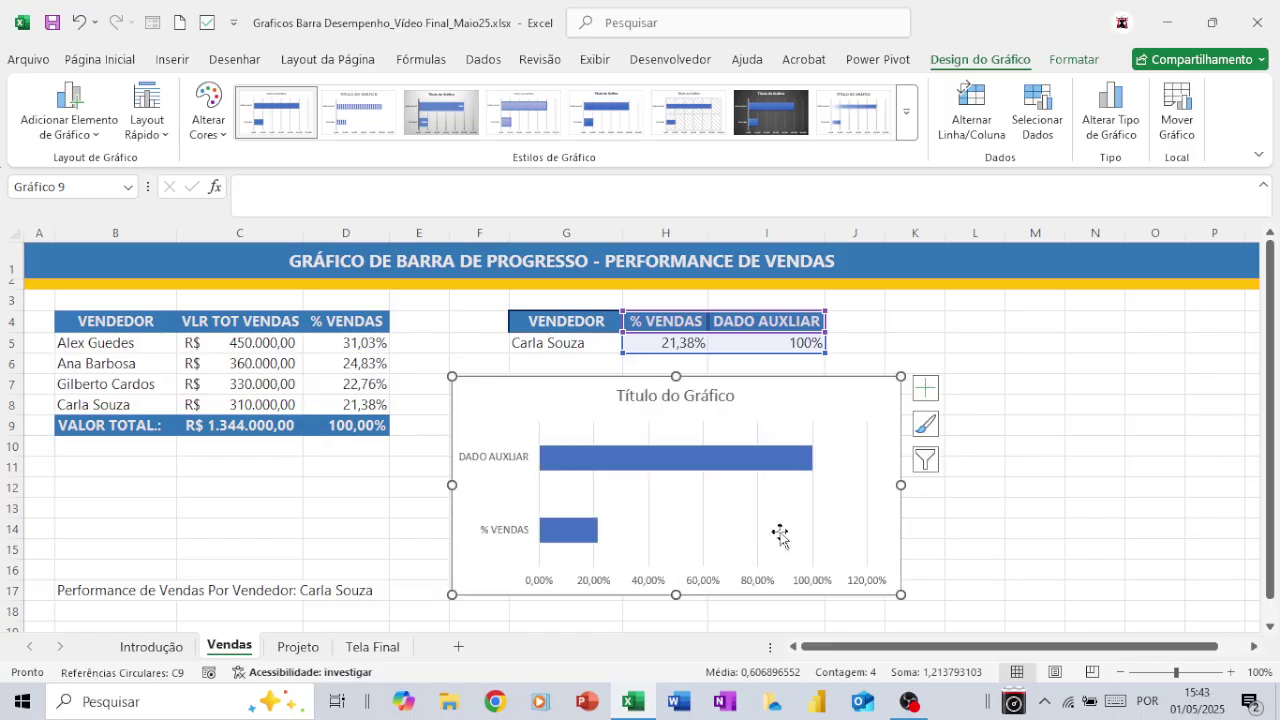
# Step: Widen the chart to about column M and fix its horizontal axis limits at a minimum of 0,0 and a maximum of 1,0
pyautogui.moveTo(900, 485); pyautogui.dragTo(1062, 484)
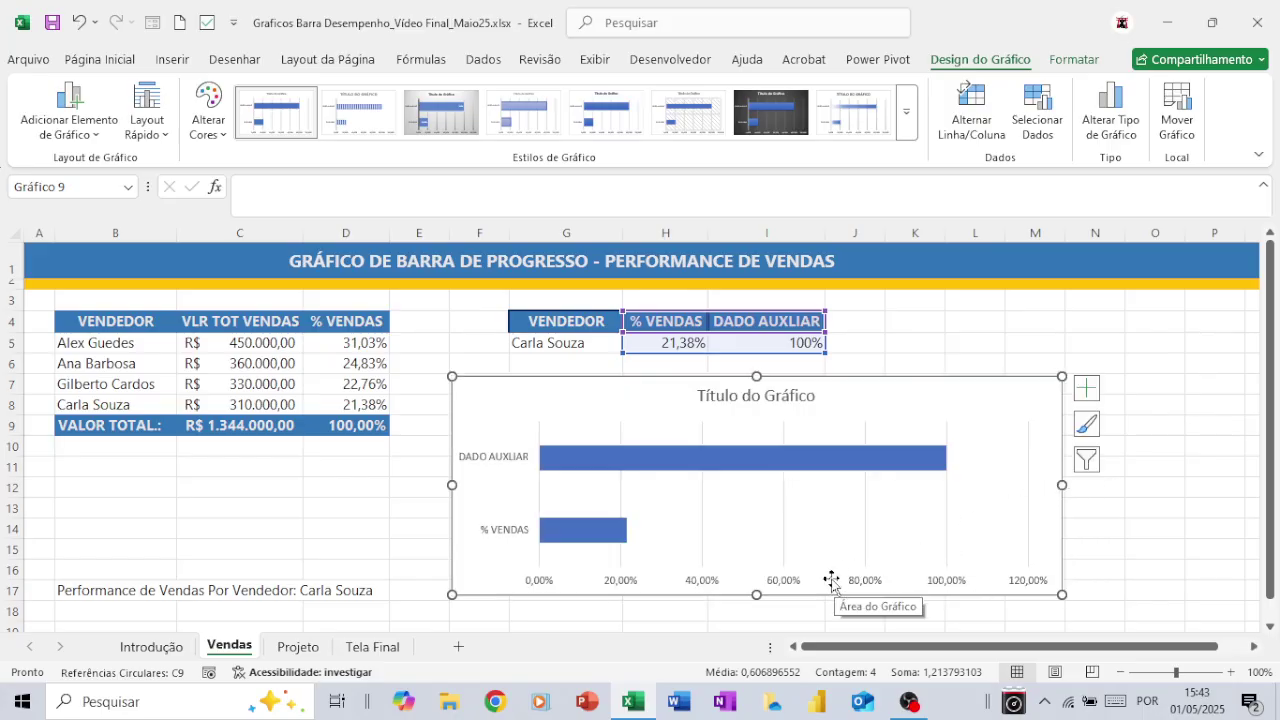
pyautogui.click(778, 584)
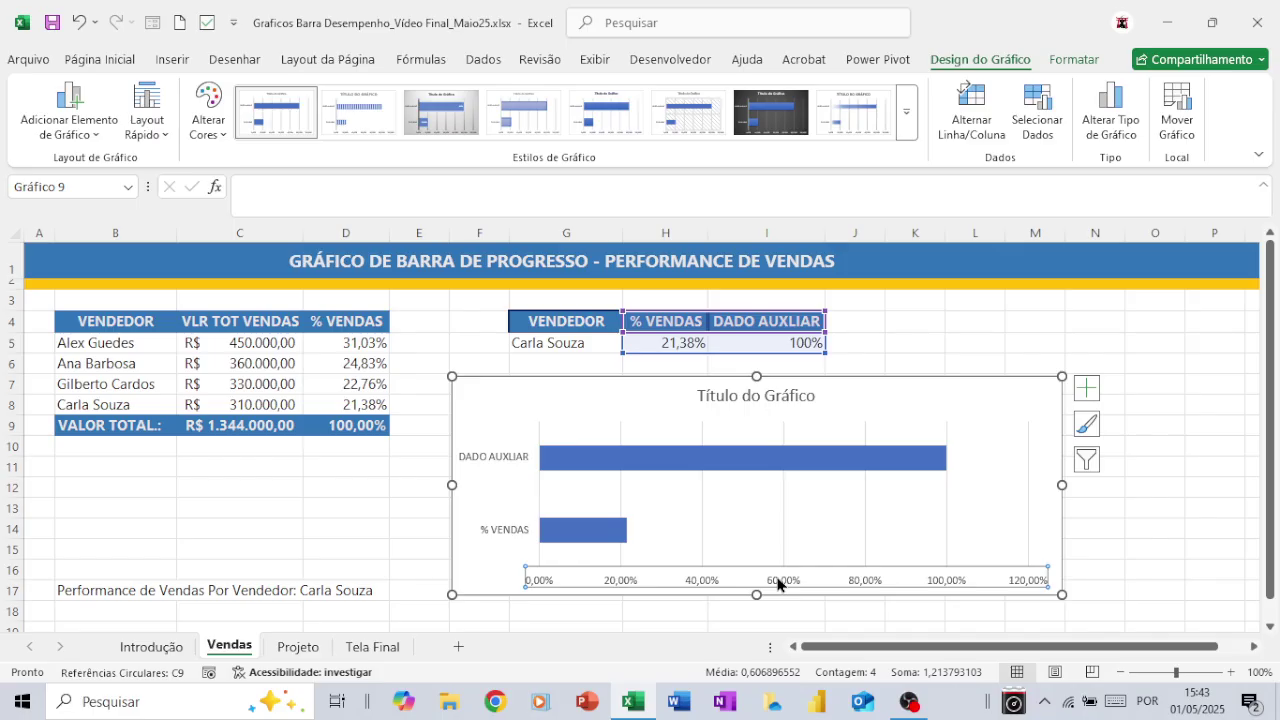
pyautogui.rightClick(778, 584)
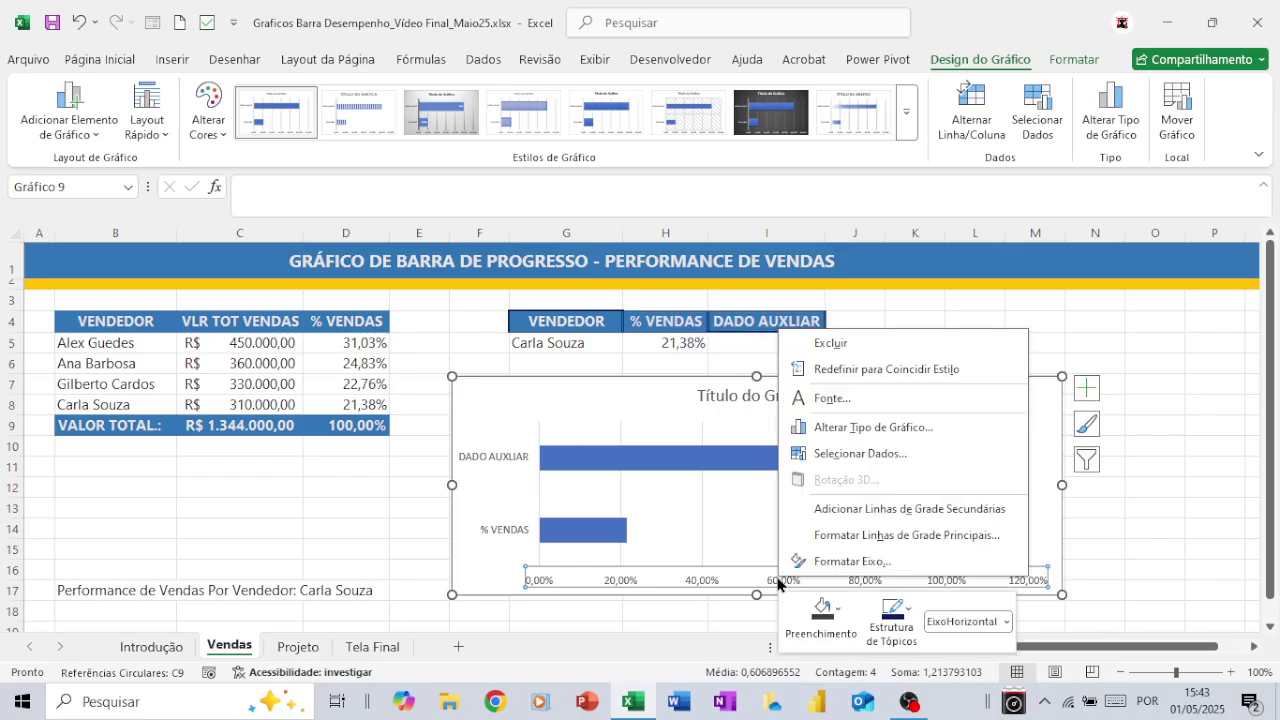
pyautogui.click(828, 562)
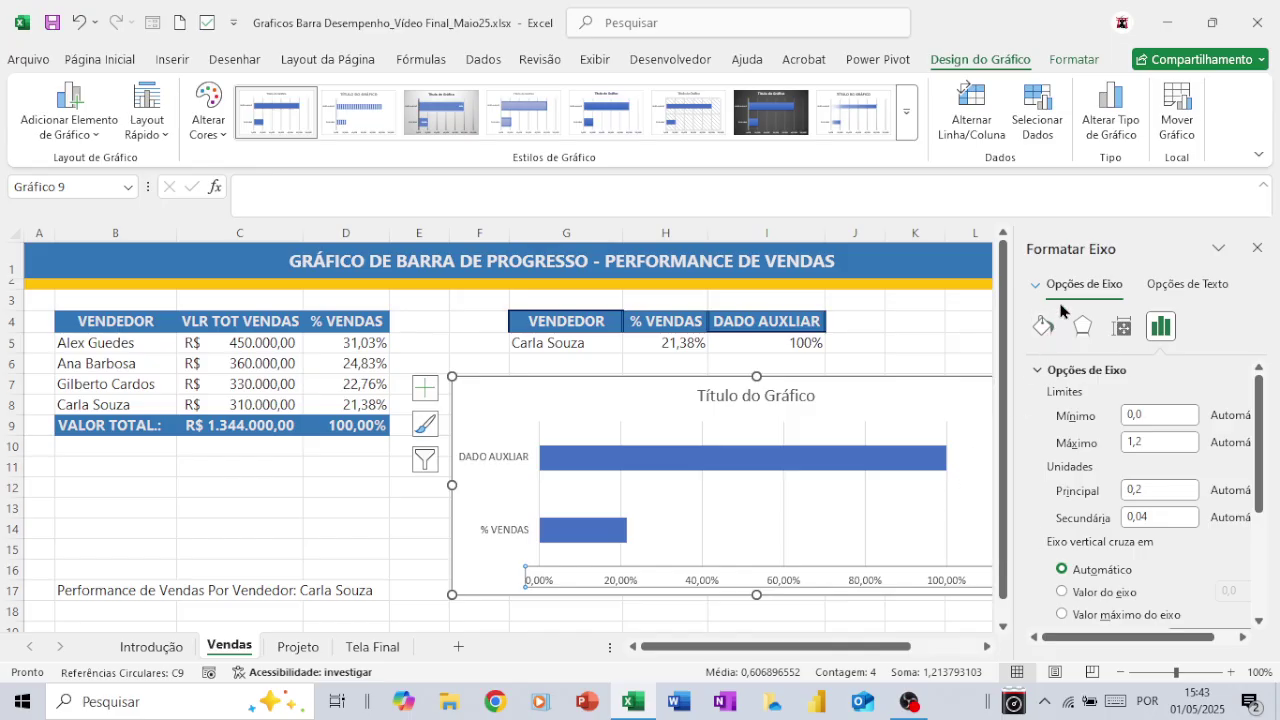
pyautogui.click(1149, 415)
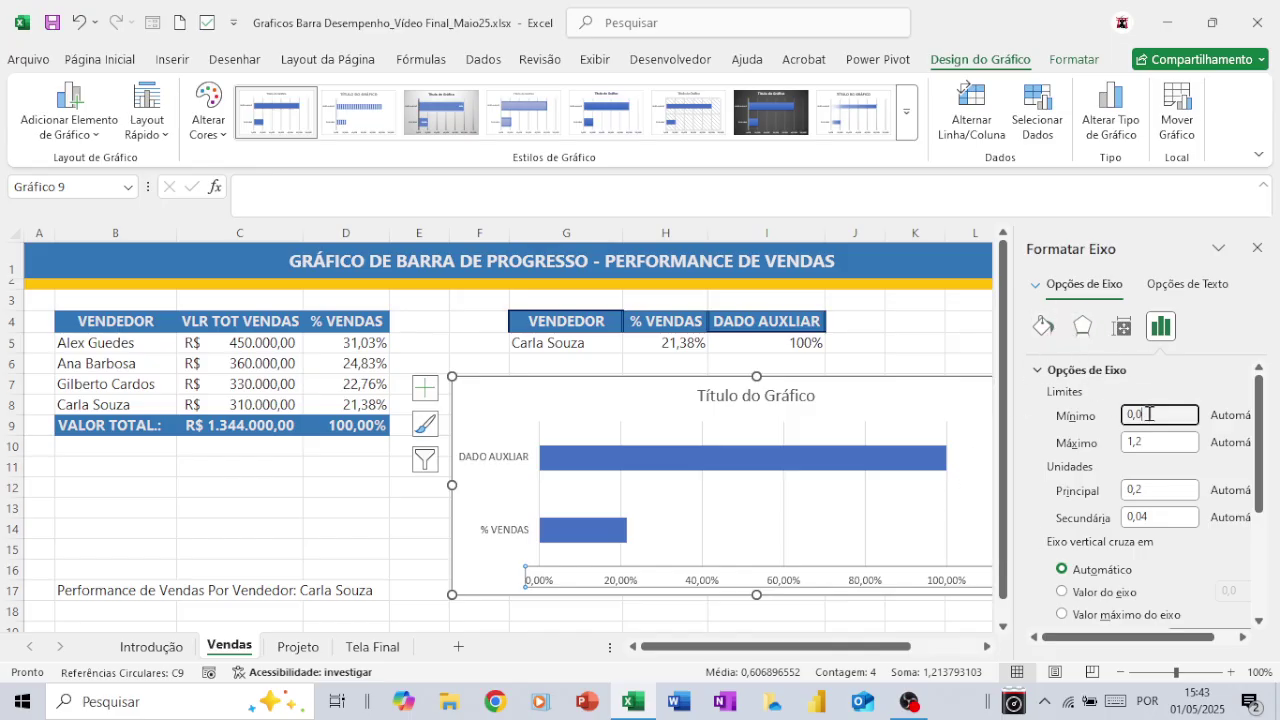
pyautogui.press('BackSpace')
pyautogui.press('BackSpace')
pyautogui.press('Return')
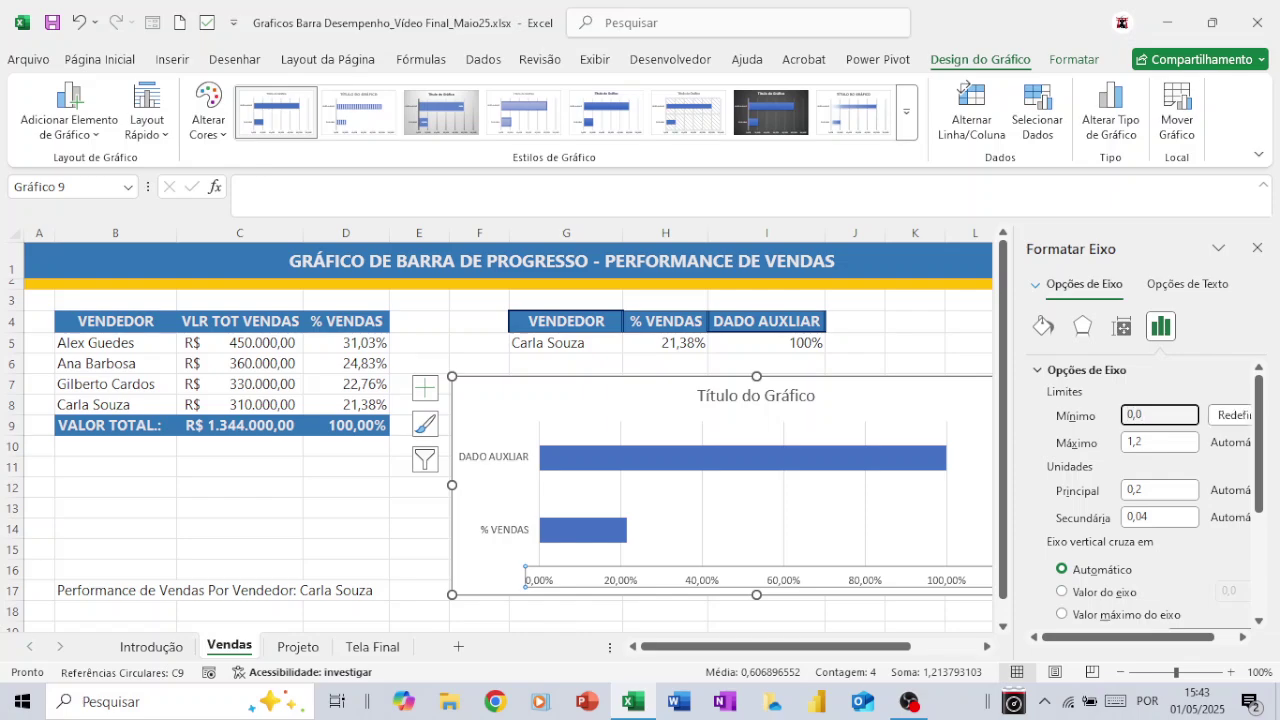
pyautogui.click(1147, 443)
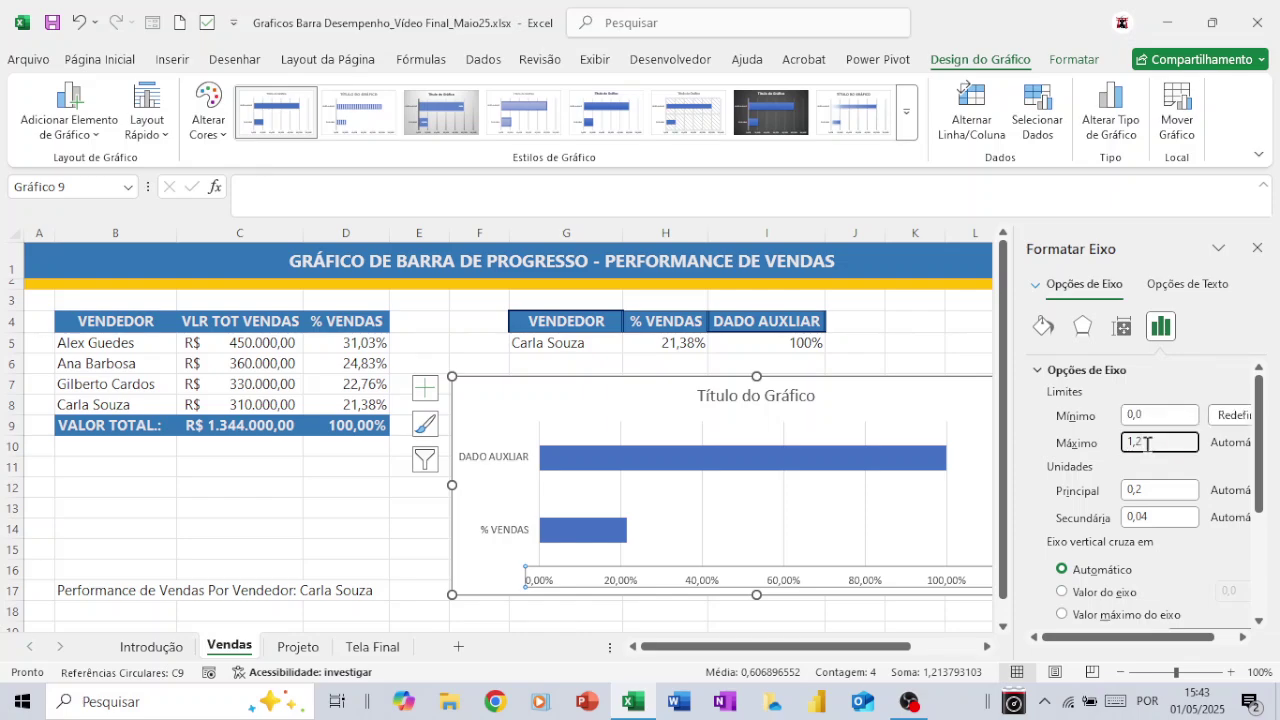
pyautogui.press('BackSpace')
pyautogui.press('Return')
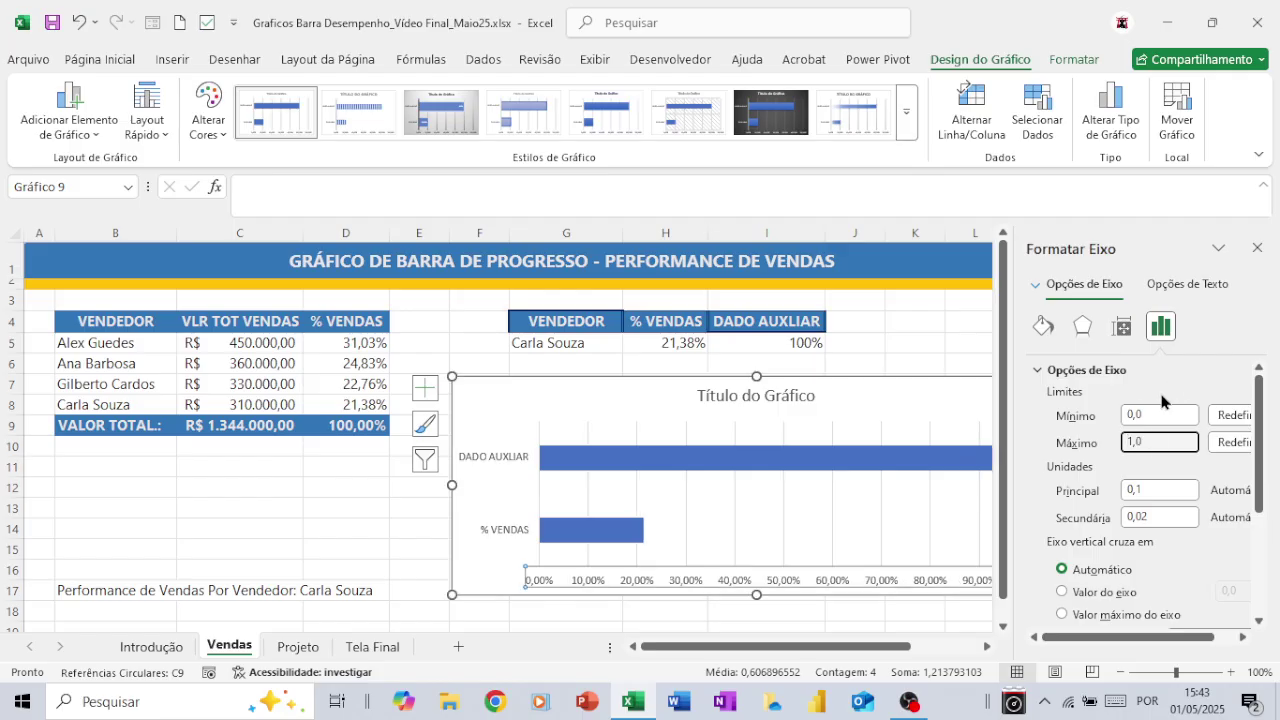
# Step: Set the horizontal axis percentage labels to 0 decimal places and close the axis formatting options
pyautogui.scroll(-4, 1145, 568)
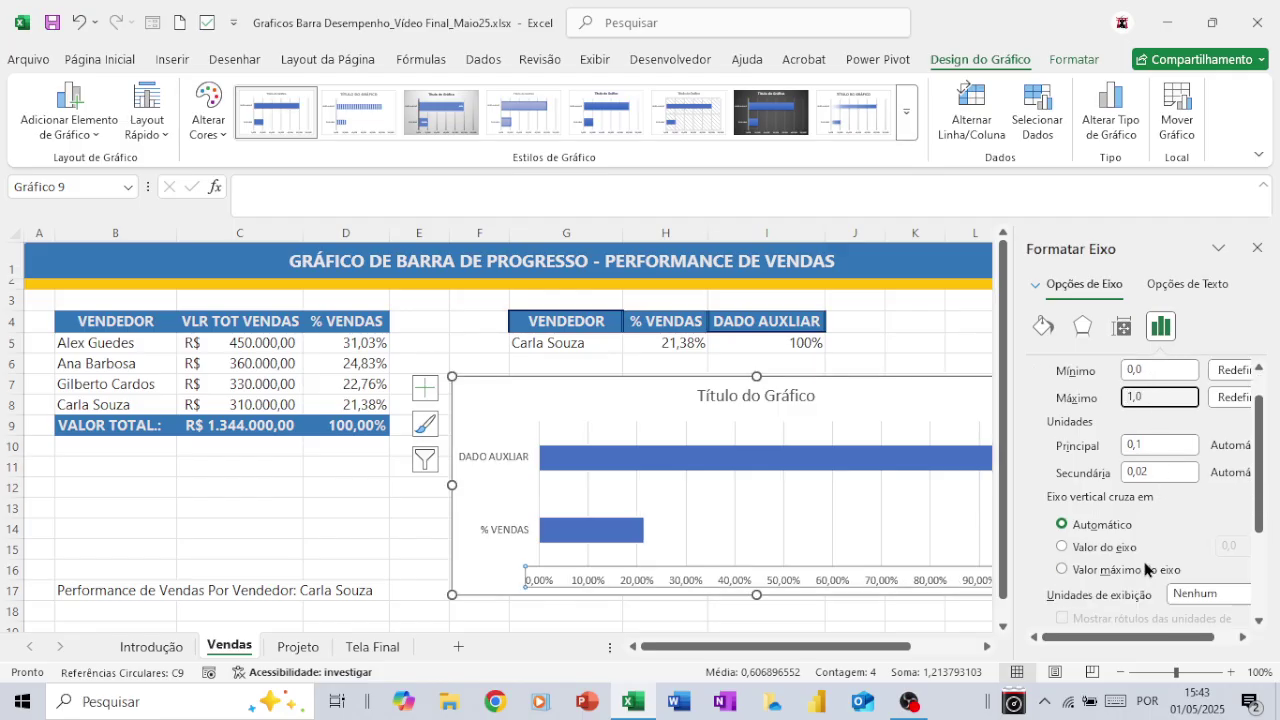
pyautogui.scroll(-1, 1128, 576)
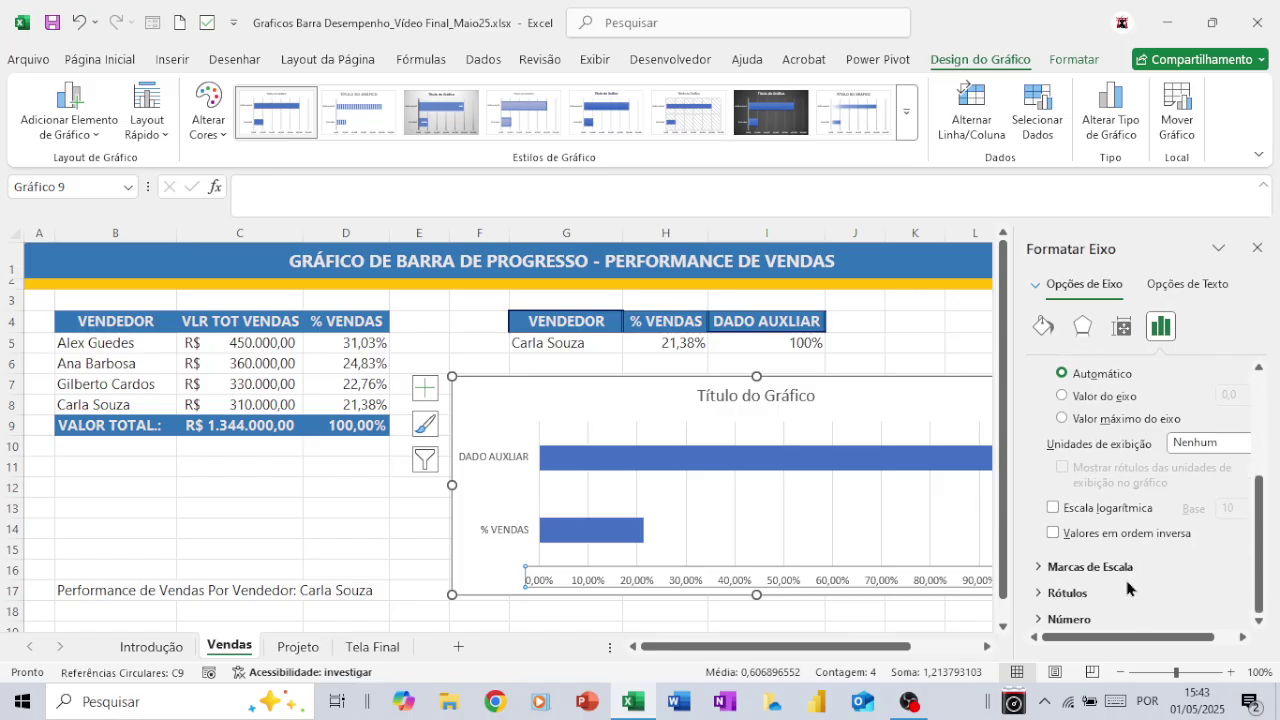
pyautogui.click(1039, 620)
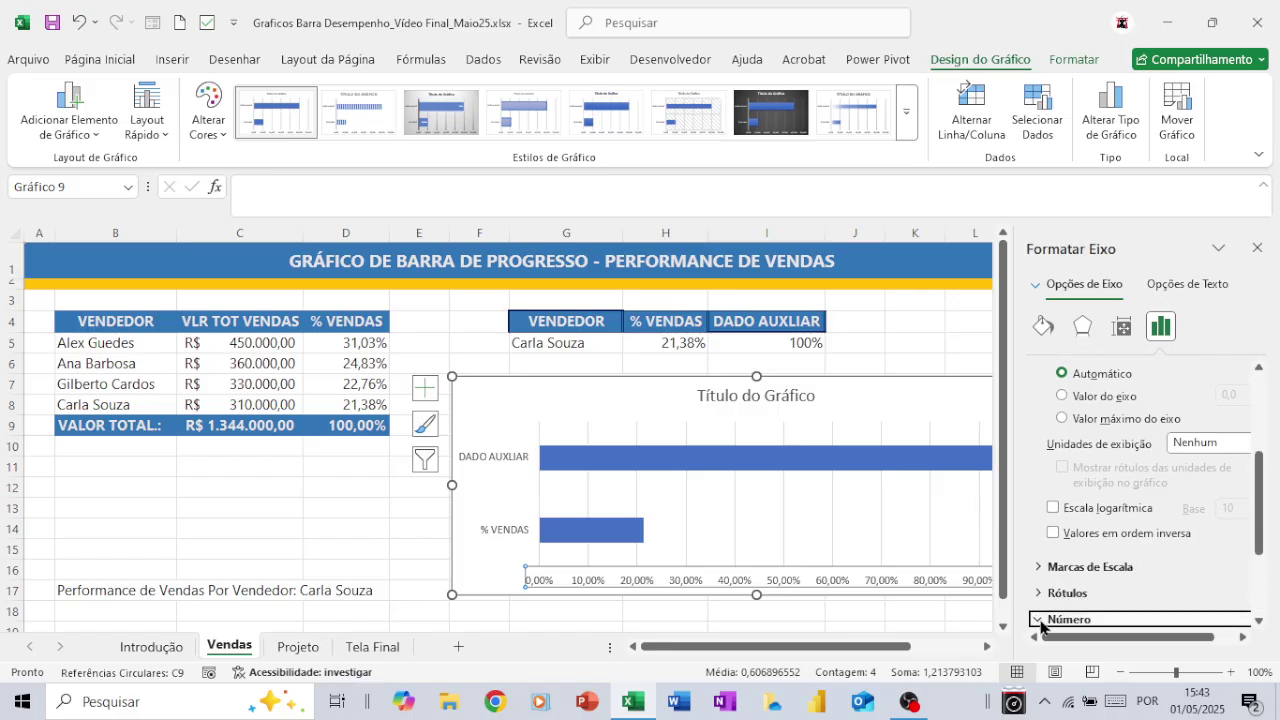
pyautogui.click(1163, 600)
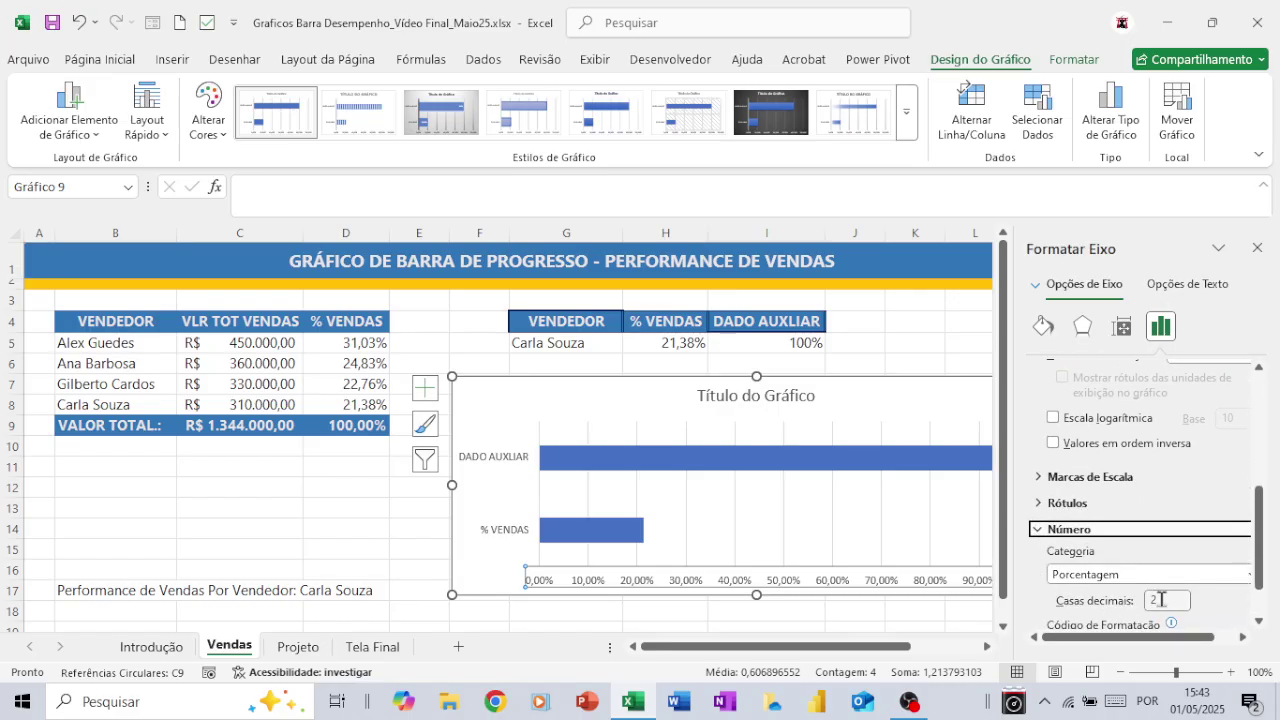
pyautogui.write('0')
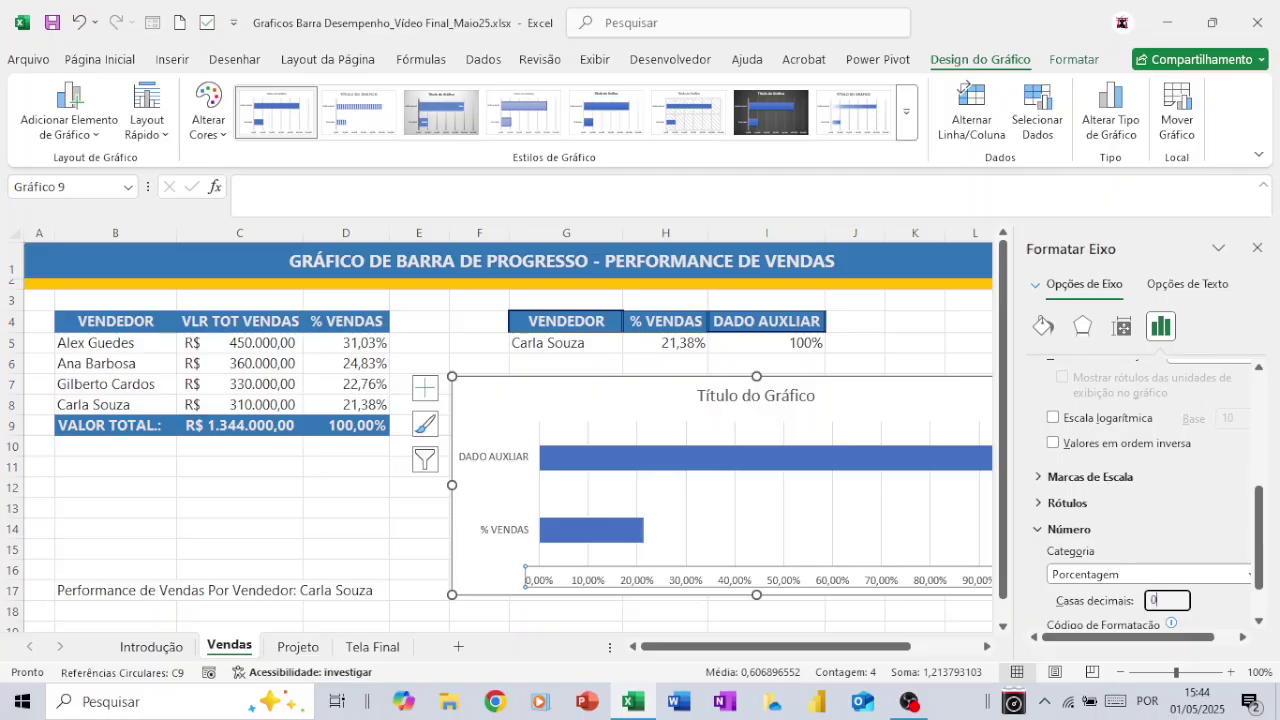
pyautogui.press('Return')
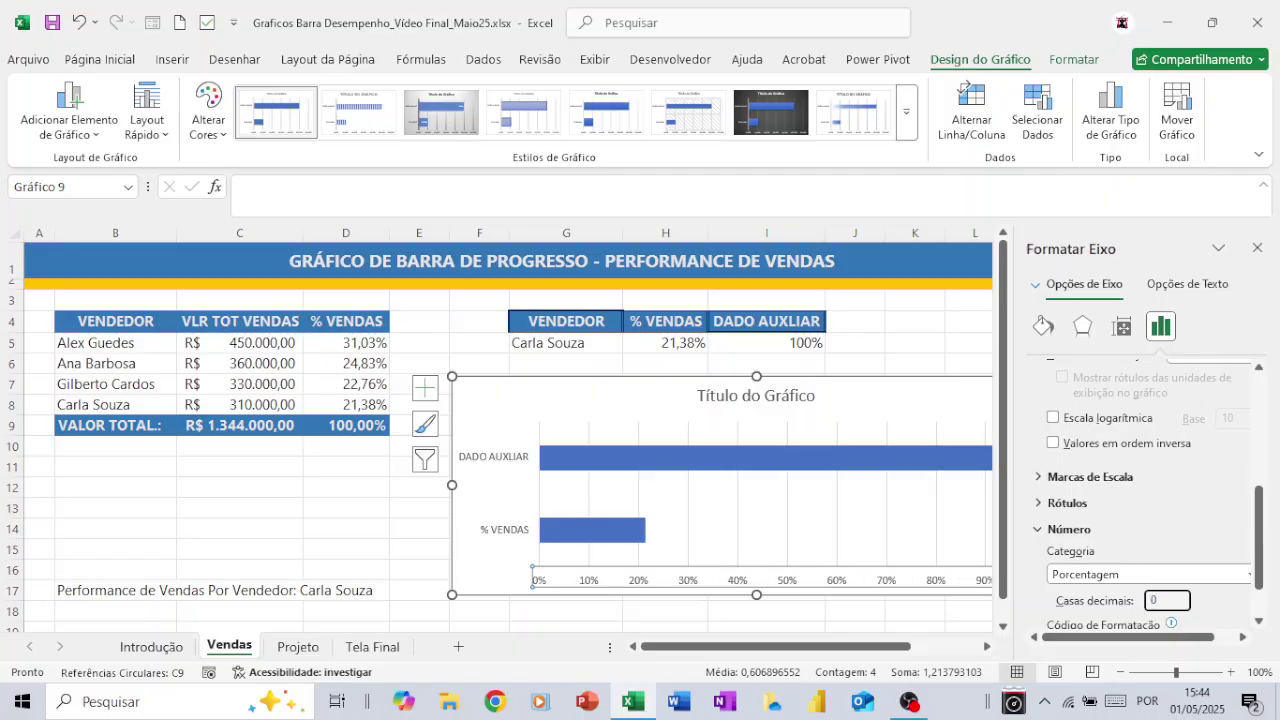
pyautogui.click(1257, 248)
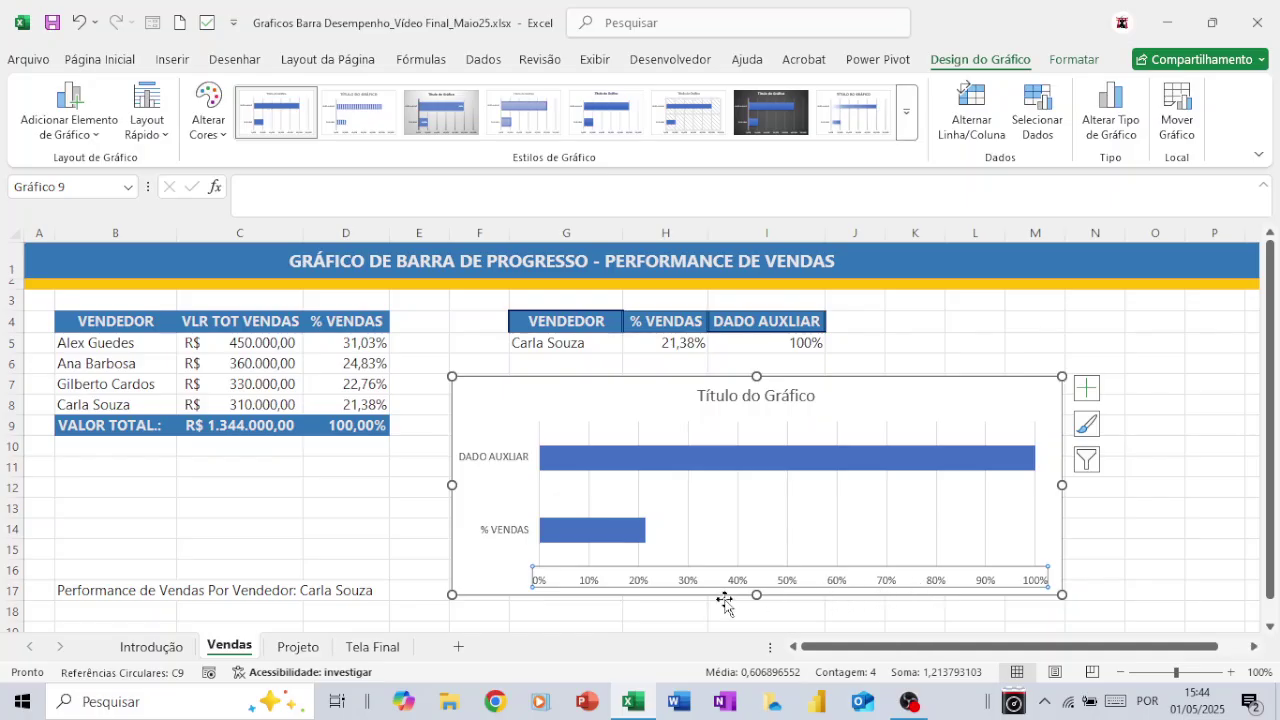
# Step: Delete the vertical gridlines and the title from the bar chart
pyautogui.click(736, 524)
pyautogui.press('Delete')
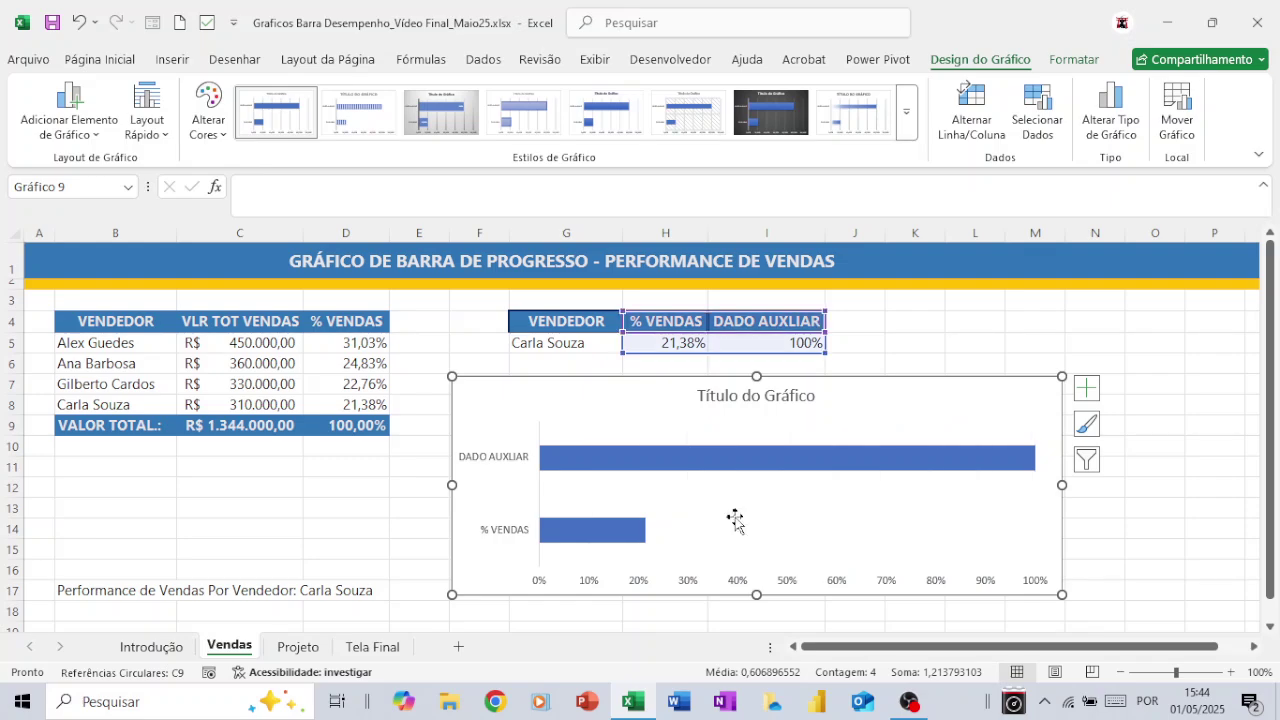
pyautogui.click(738, 399)
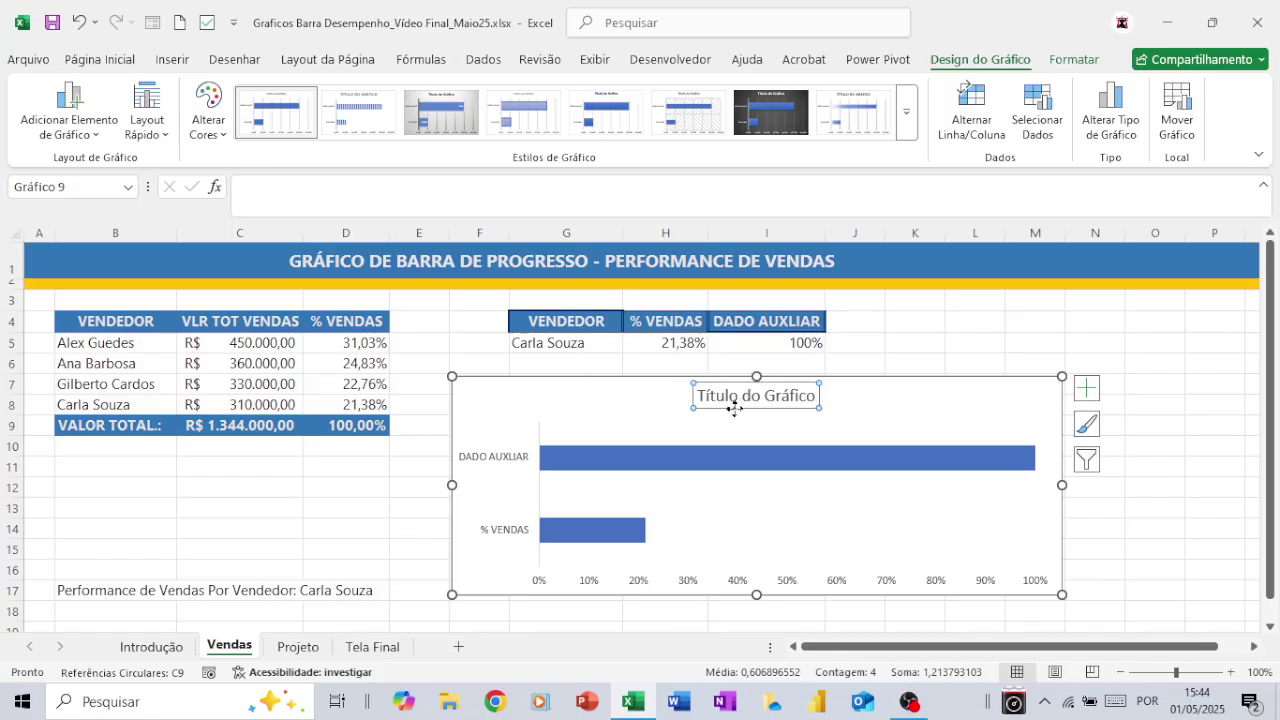
pyautogui.press('Delete')
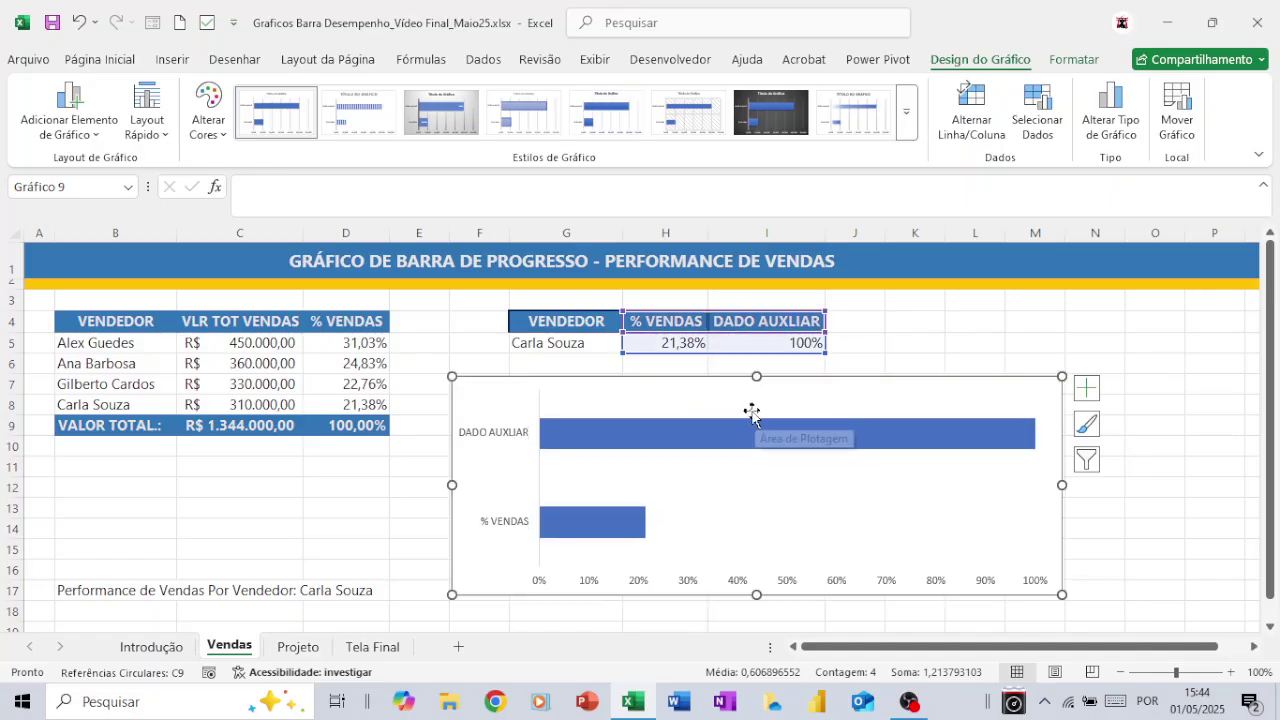
# Step: Lower the plot area's upper edge to leave free space above the bars and shorten the chart to start at row 8
pyautogui.click(745, 408)
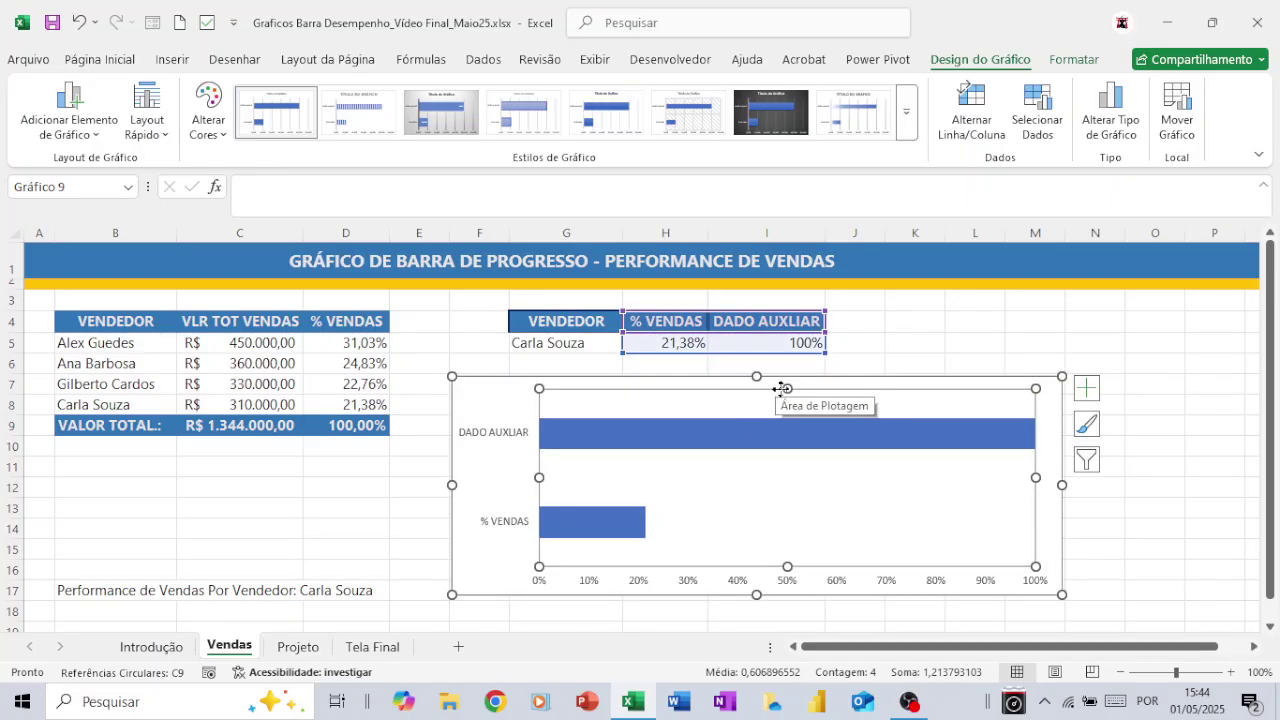
pyautogui.moveTo(787, 393); pyautogui.dragTo(790, 457)
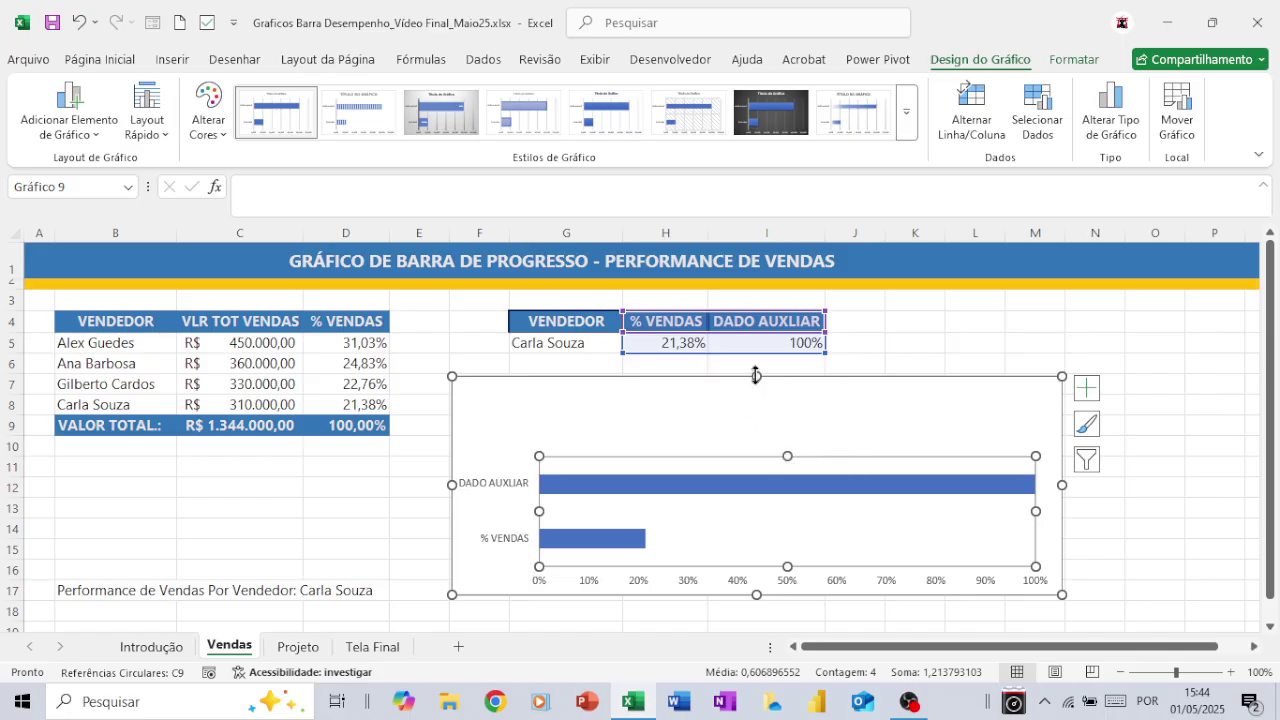
pyautogui.moveTo(757, 376)
pyautogui.mouseDown()
pyautogui.moveTo(765, 419)
pyautogui.moveTo(748, 395)
pyautogui.mouseUp()
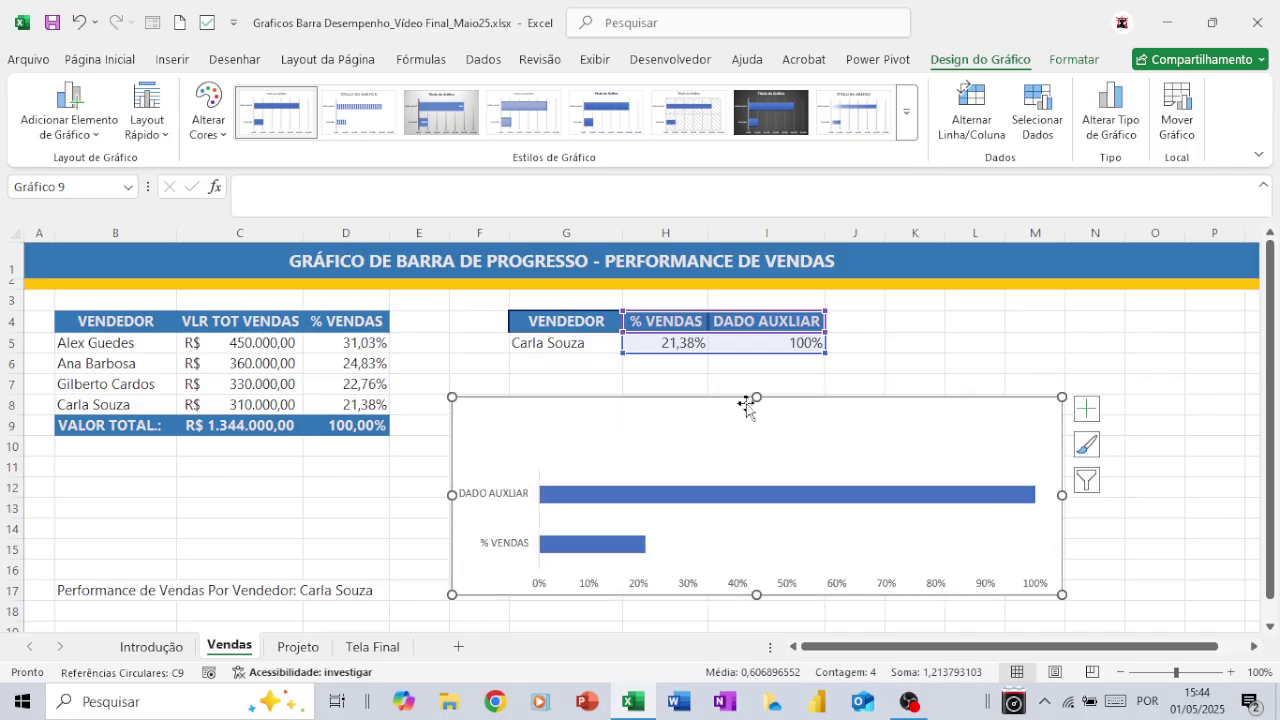
# Step: Switch the chart's rows and columns in its data source and place the % VENDAS series after DADO AUXLIAR
pyautogui.click(668, 500)
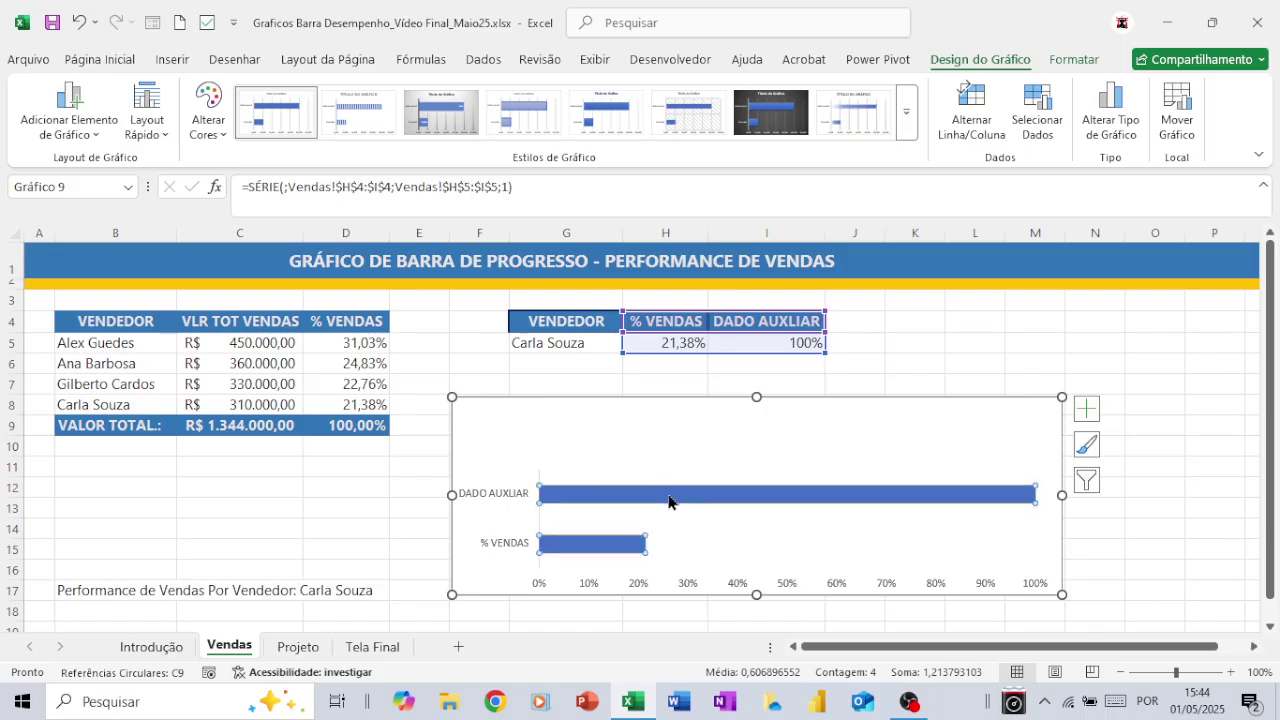
pyautogui.rightClick(668, 501)
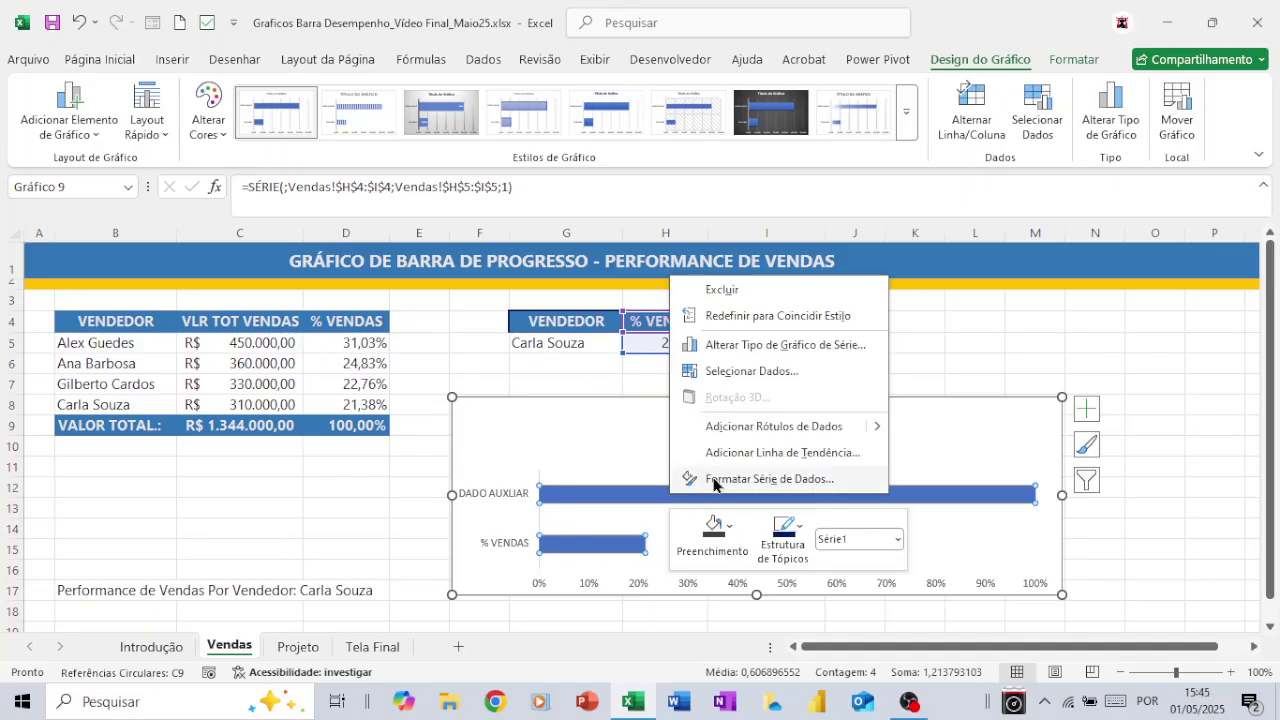
pyautogui.click(716, 373)
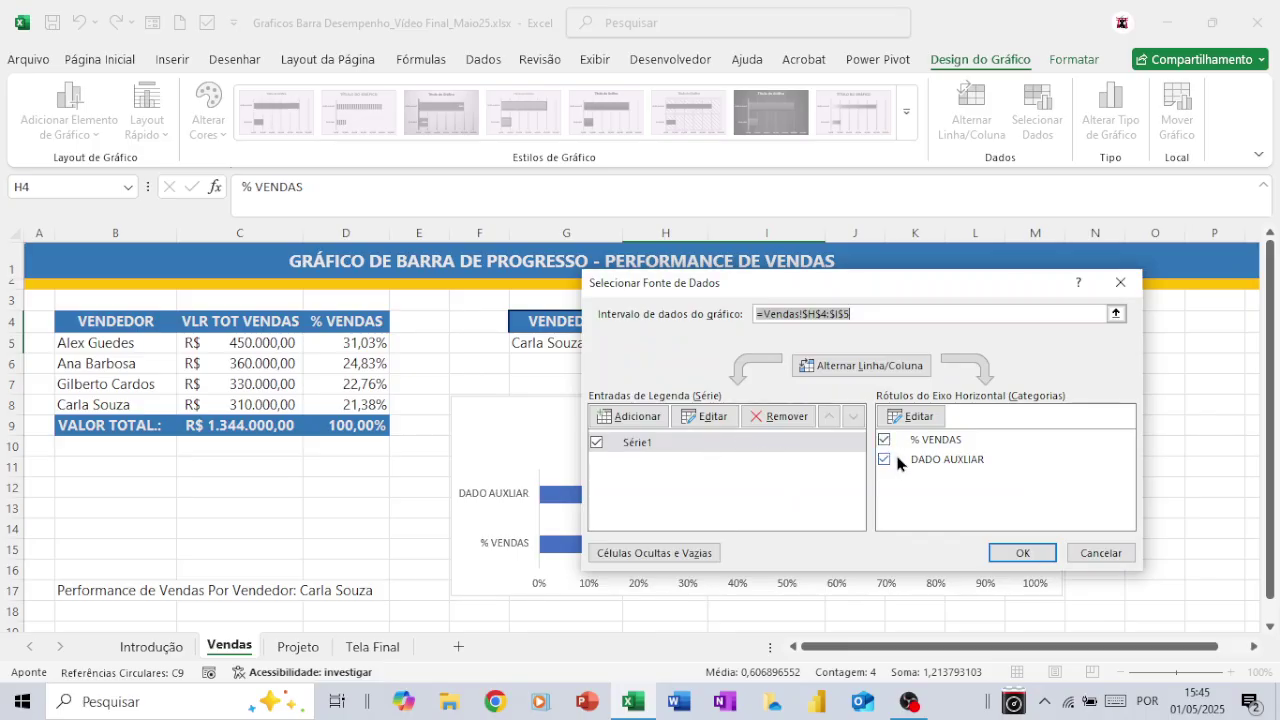
pyautogui.click(838, 367)
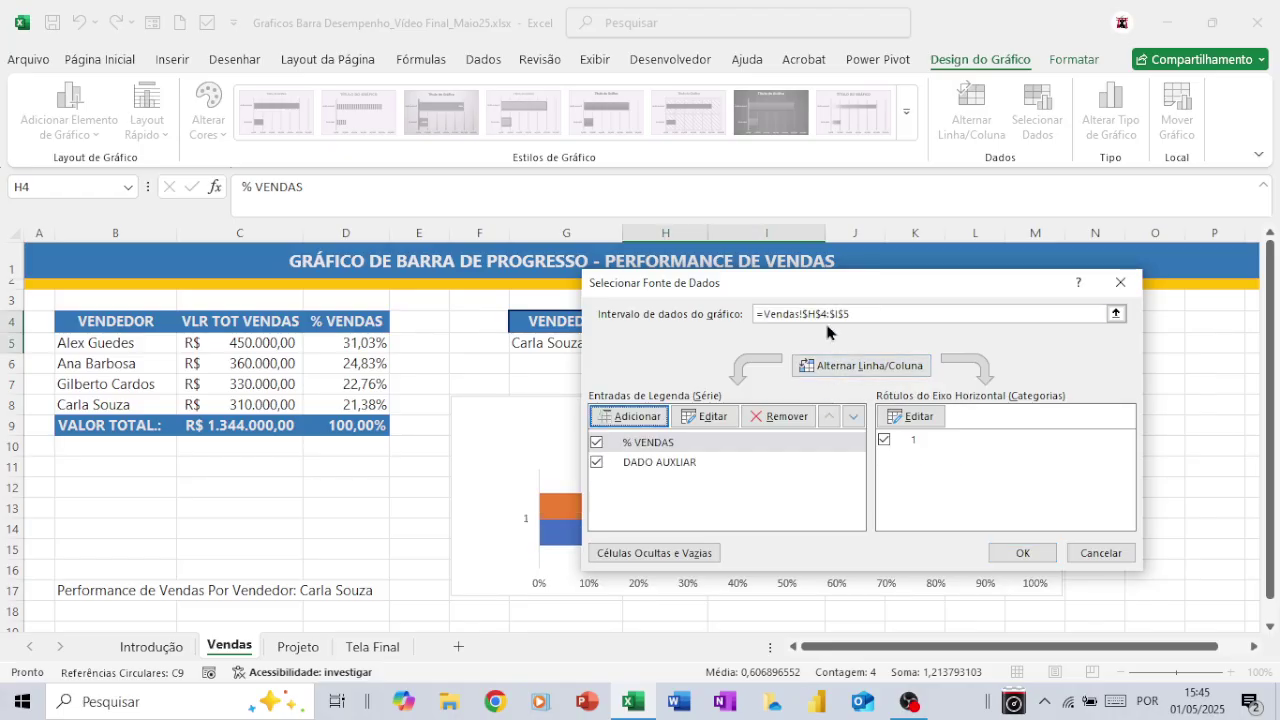
pyautogui.moveTo(826, 283); pyautogui.dragTo(270, 182)
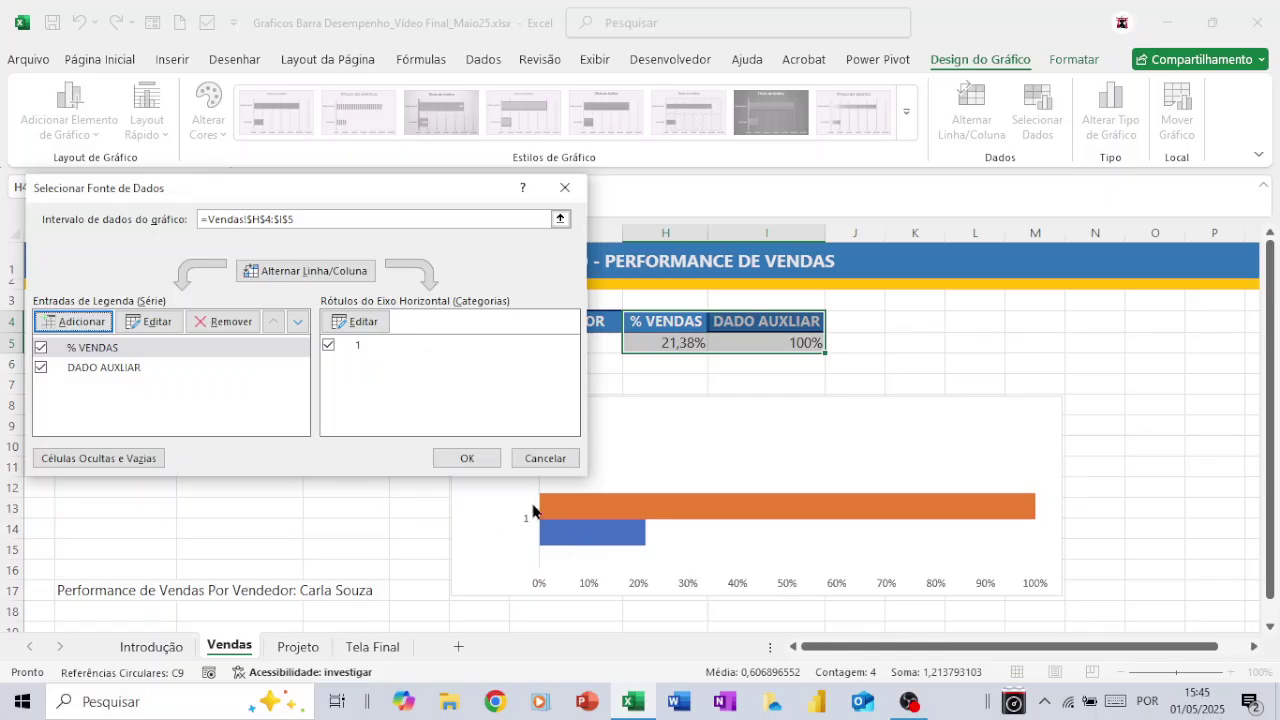
pyautogui.click(296, 324)
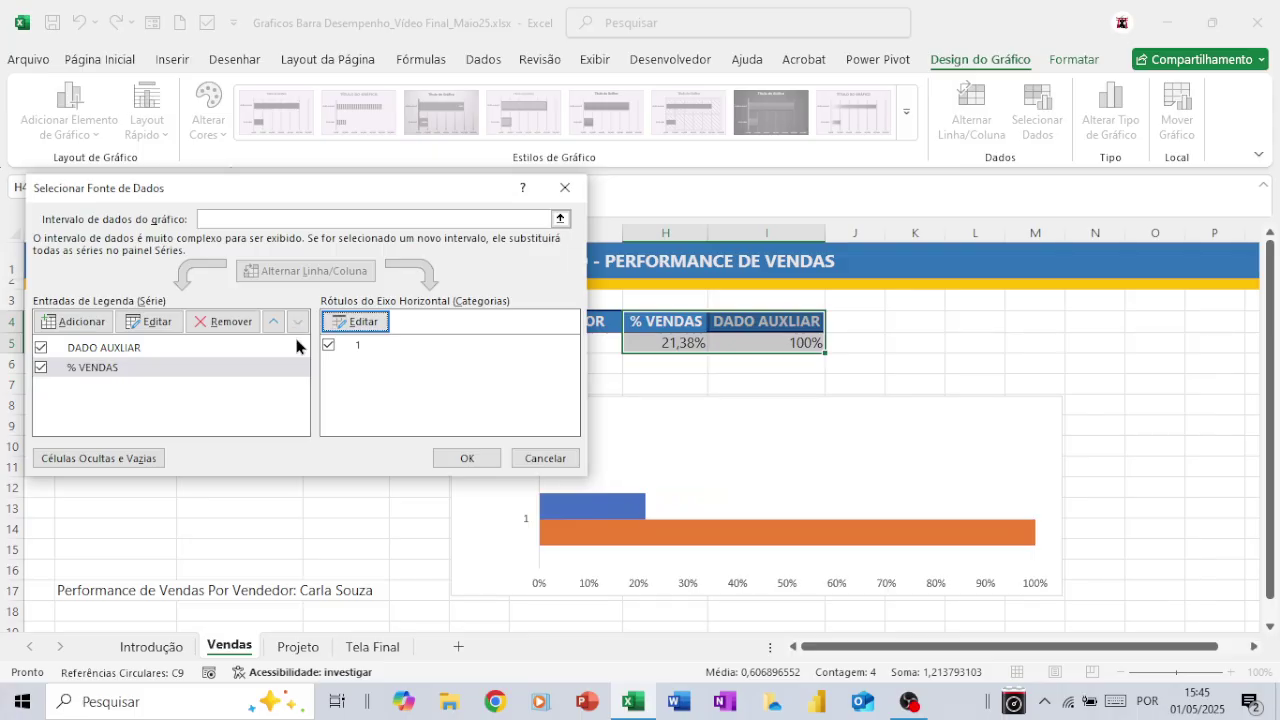
pyautogui.click(463, 458)
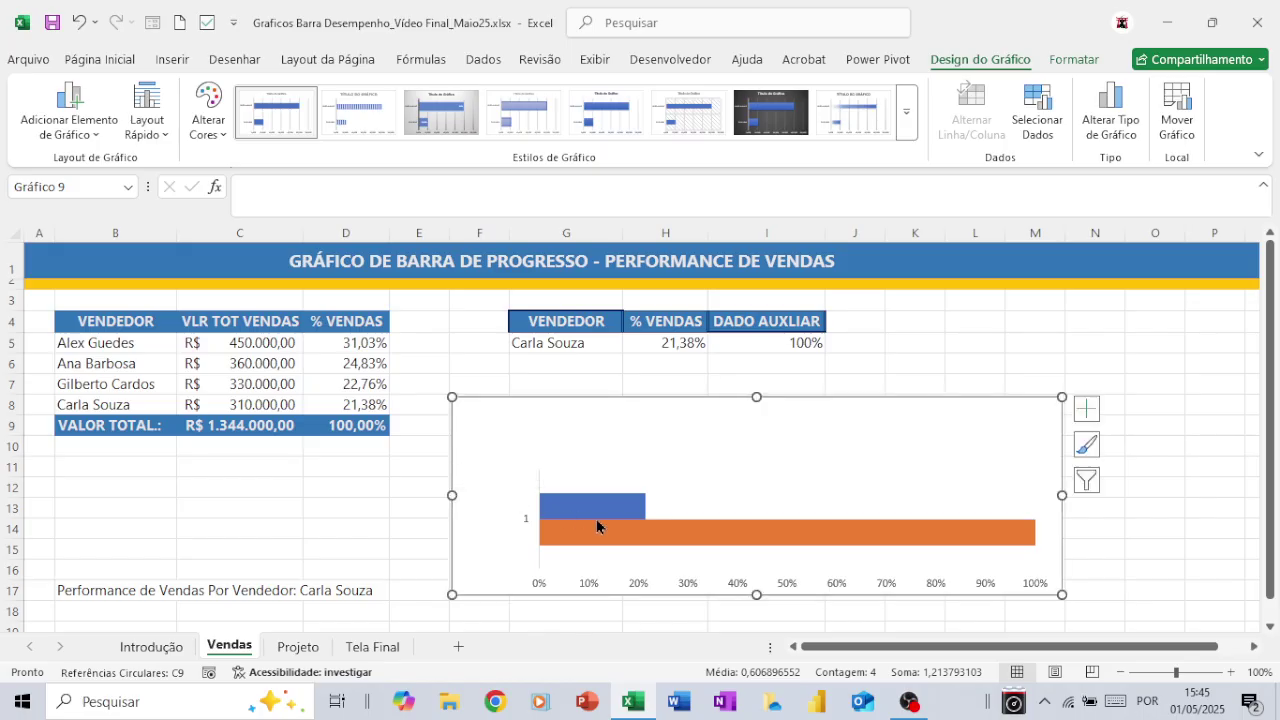
# Step: Fill the DADO AUXLIAR bar with the lightest grey theme colour
pyautogui.click(1033, 541)
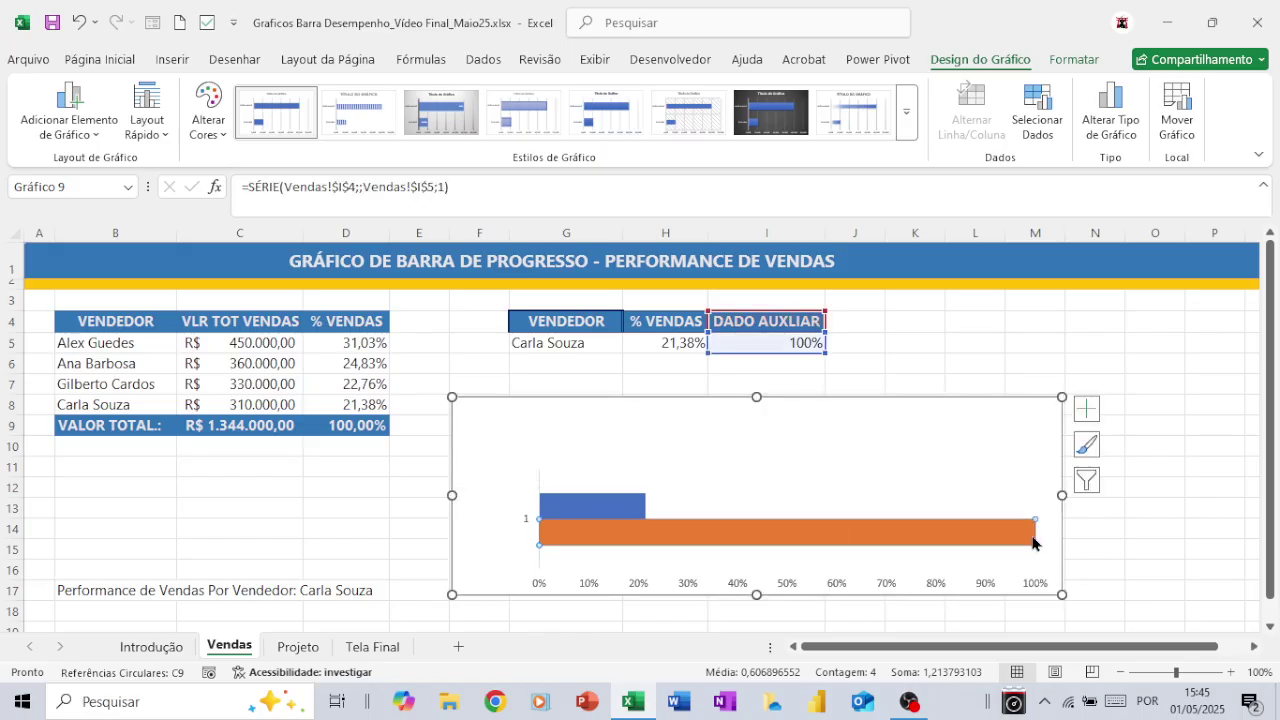
pyautogui.click(1068, 61)
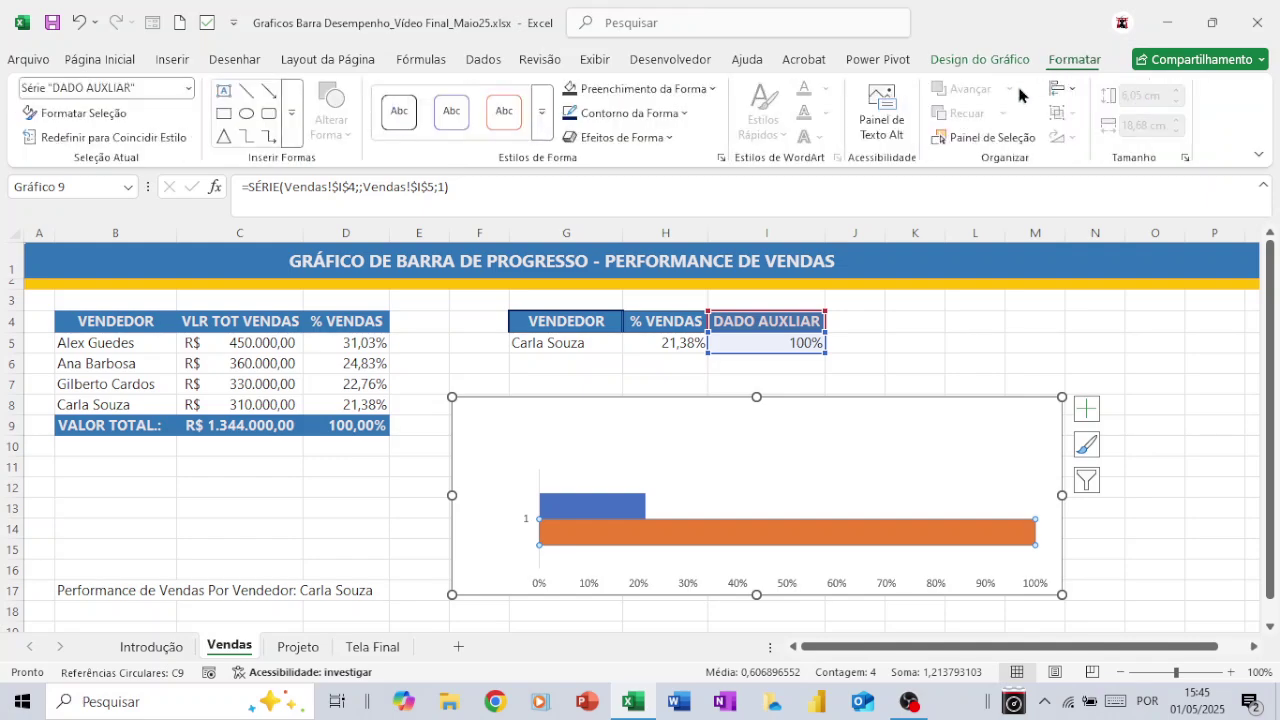
pyautogui.click(713, 89)
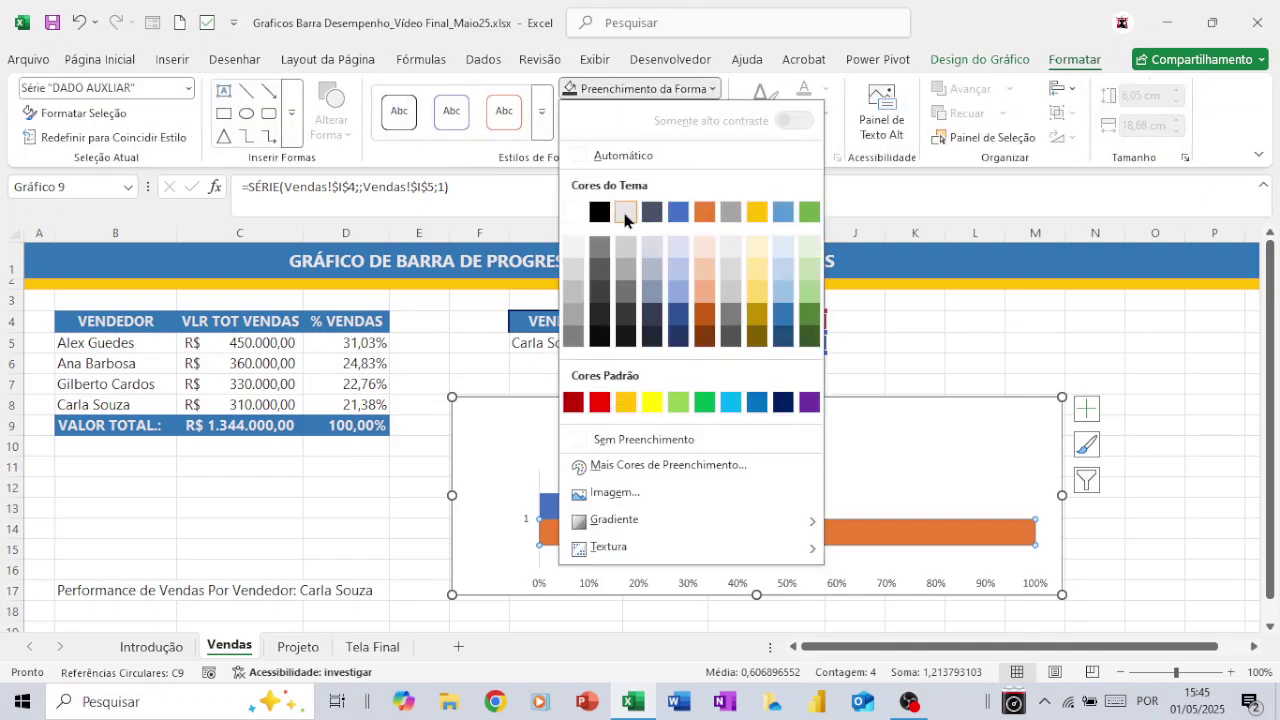
pyautogui.click(574, 247)
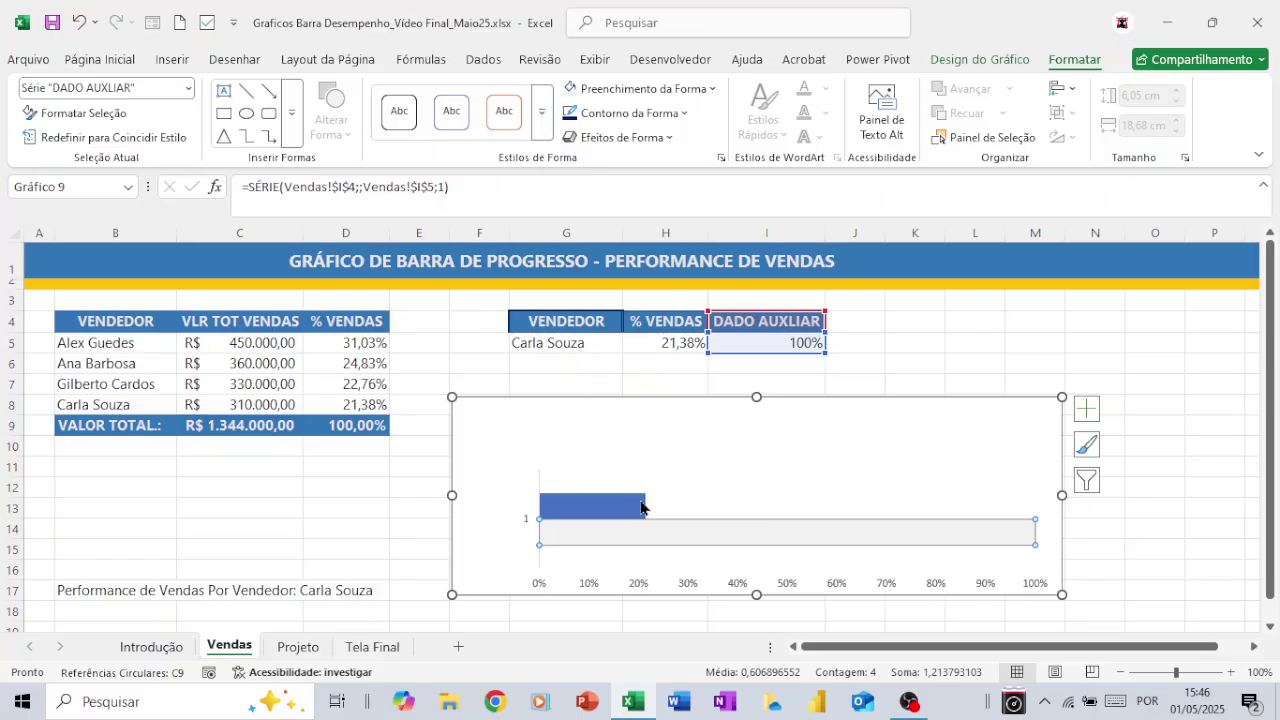
# Step: Fill the % VENDAS bar with the standard green colour
pyautogui.click(644, 508)
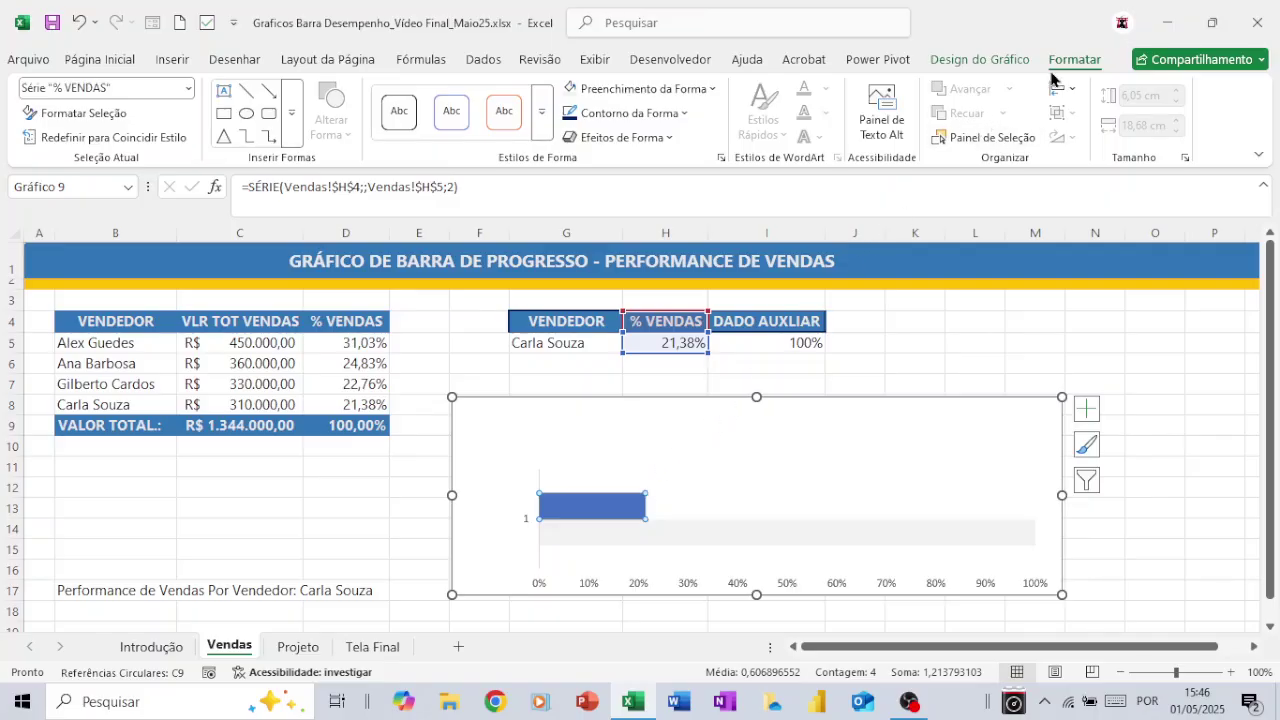
pyautogui.click(711, 90)
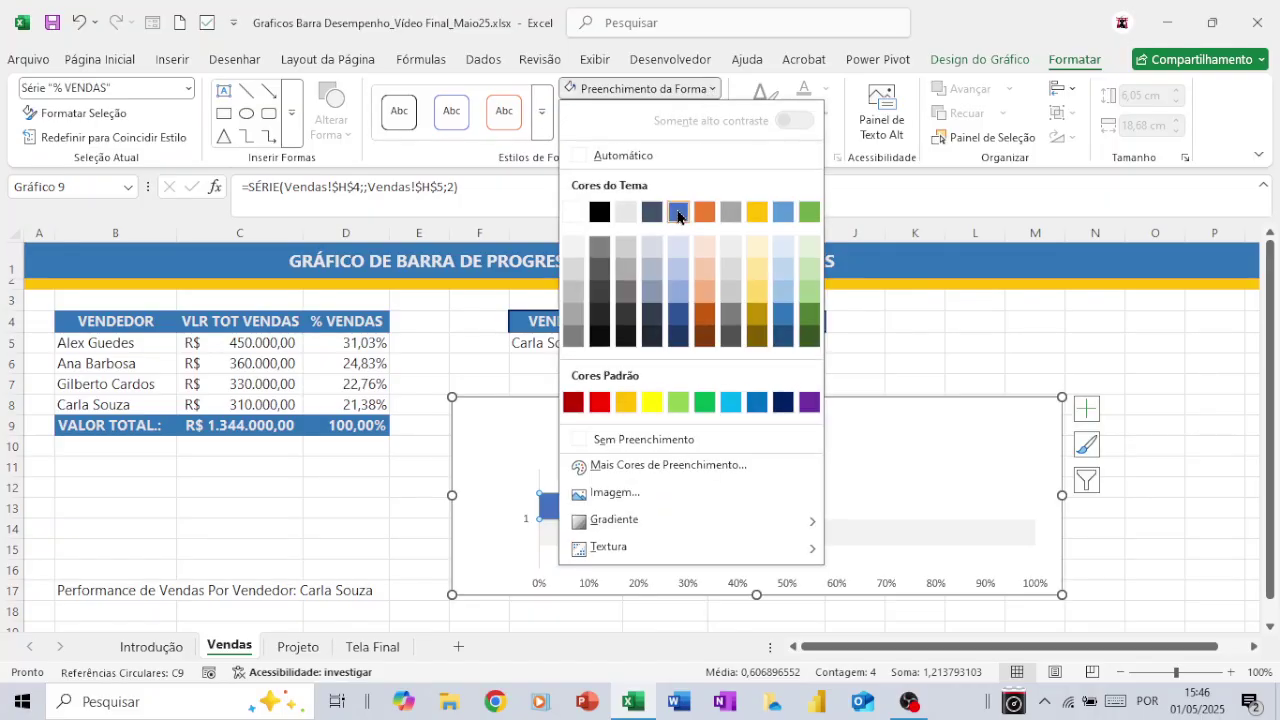
pyautogui.click(705, 403)
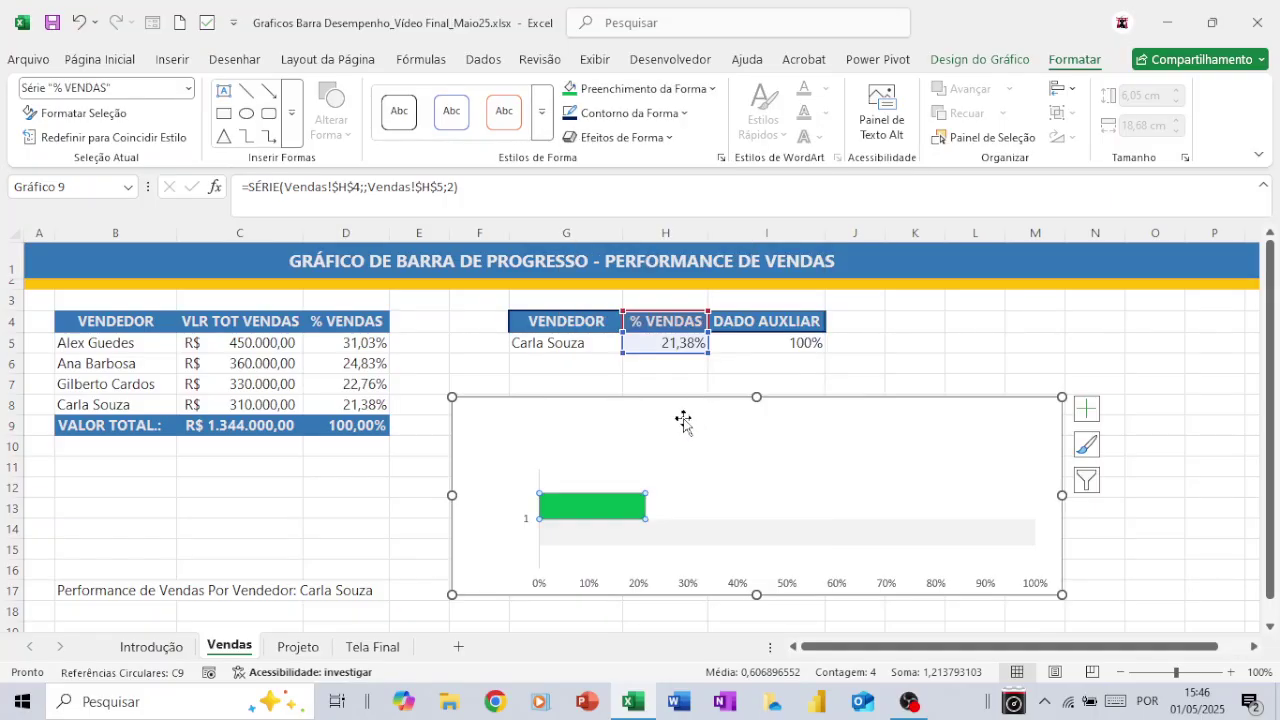
# Step: Set the series overlap of the % VENDAS bar to 100%
pyautogui.moveTo(616, 509)
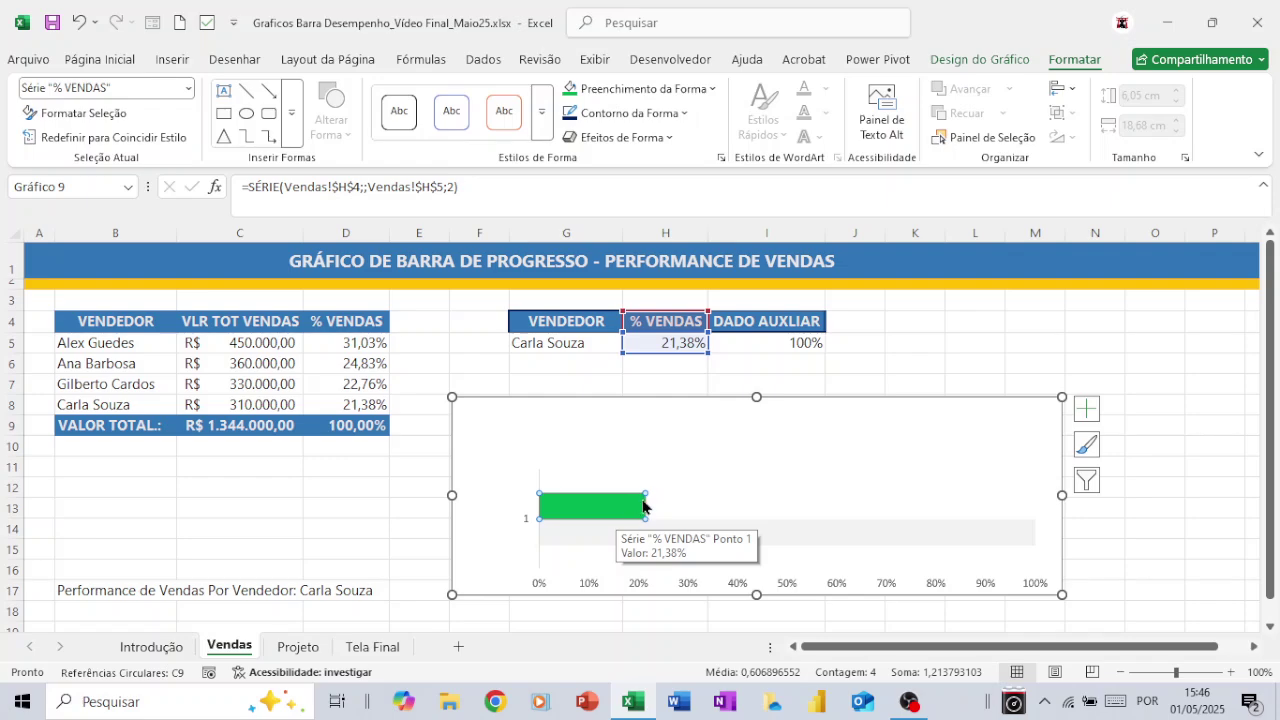
pyautogui.rightClick(644, 506)
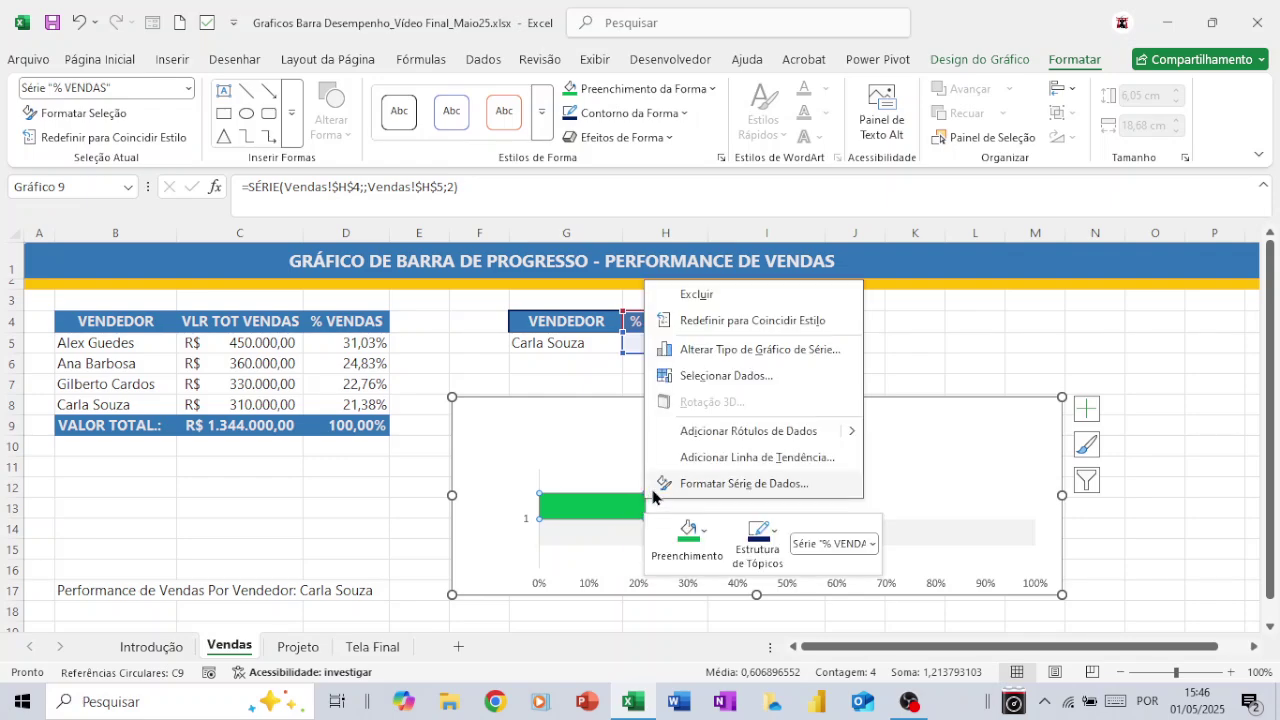
pyautogui.click(688, 484)
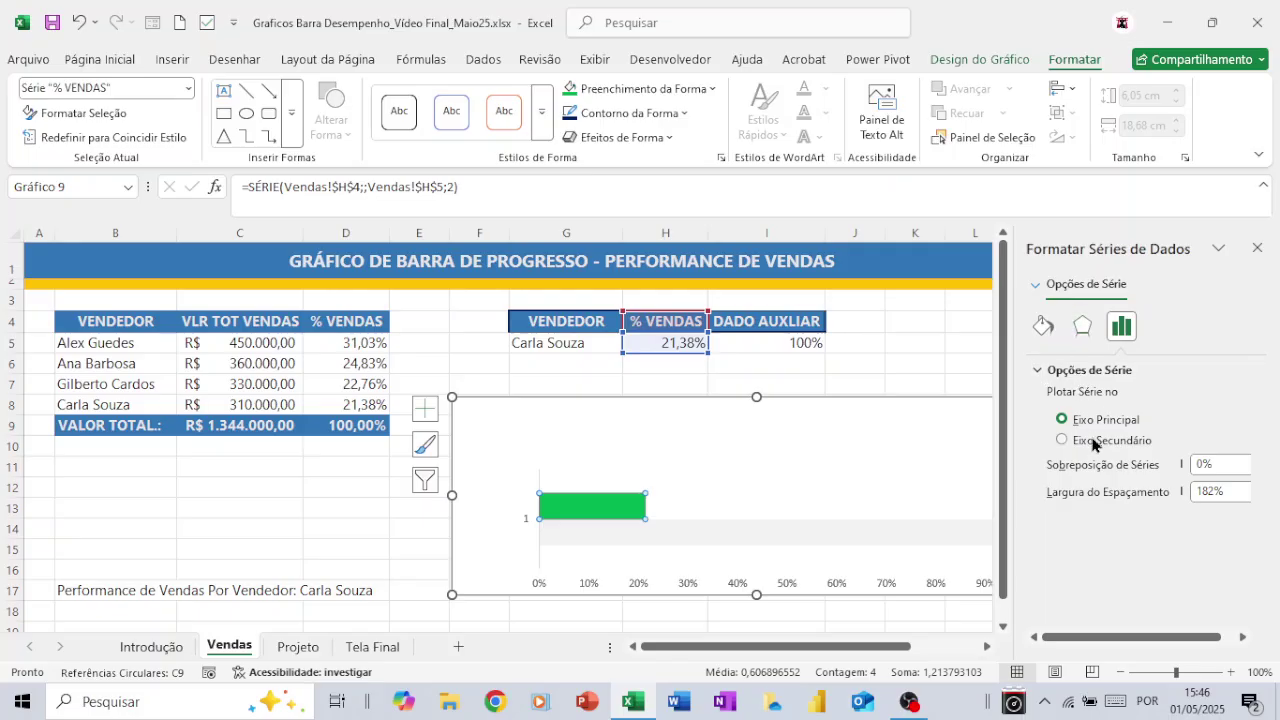
pyautogui.doubleClick(1193, 466)
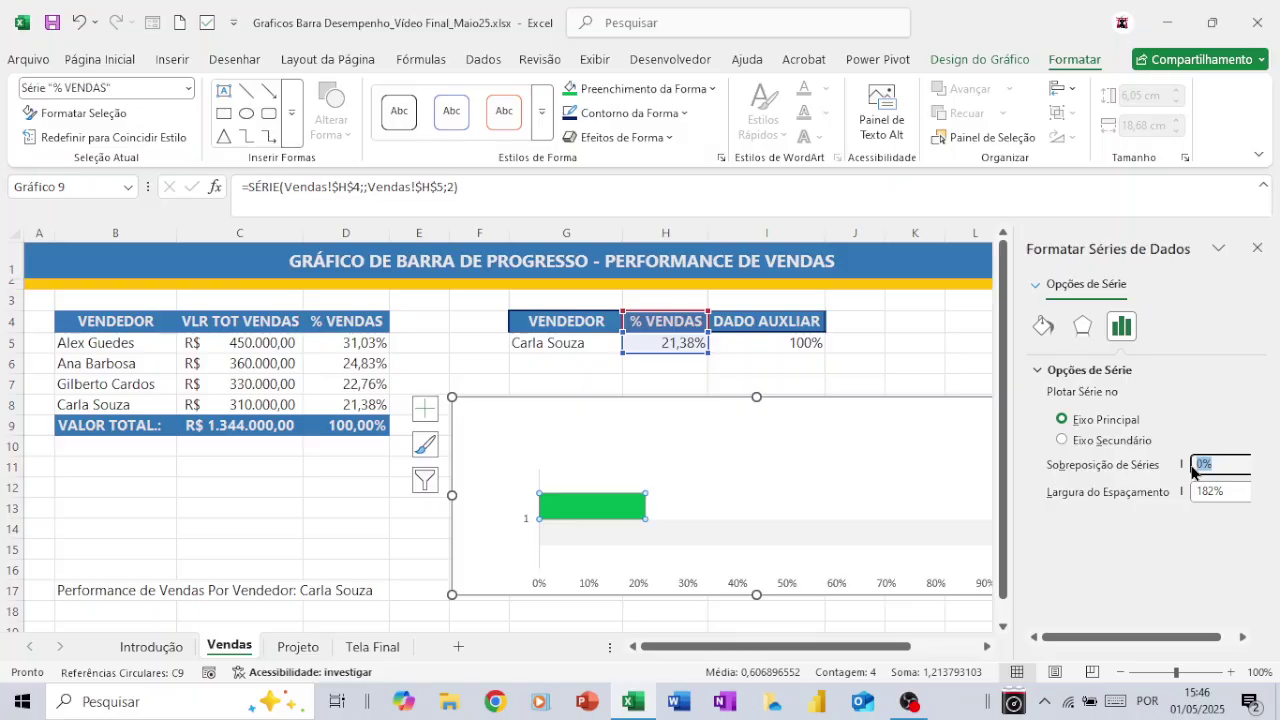
pyautogui.write('100')
pyautogui.press('Return')
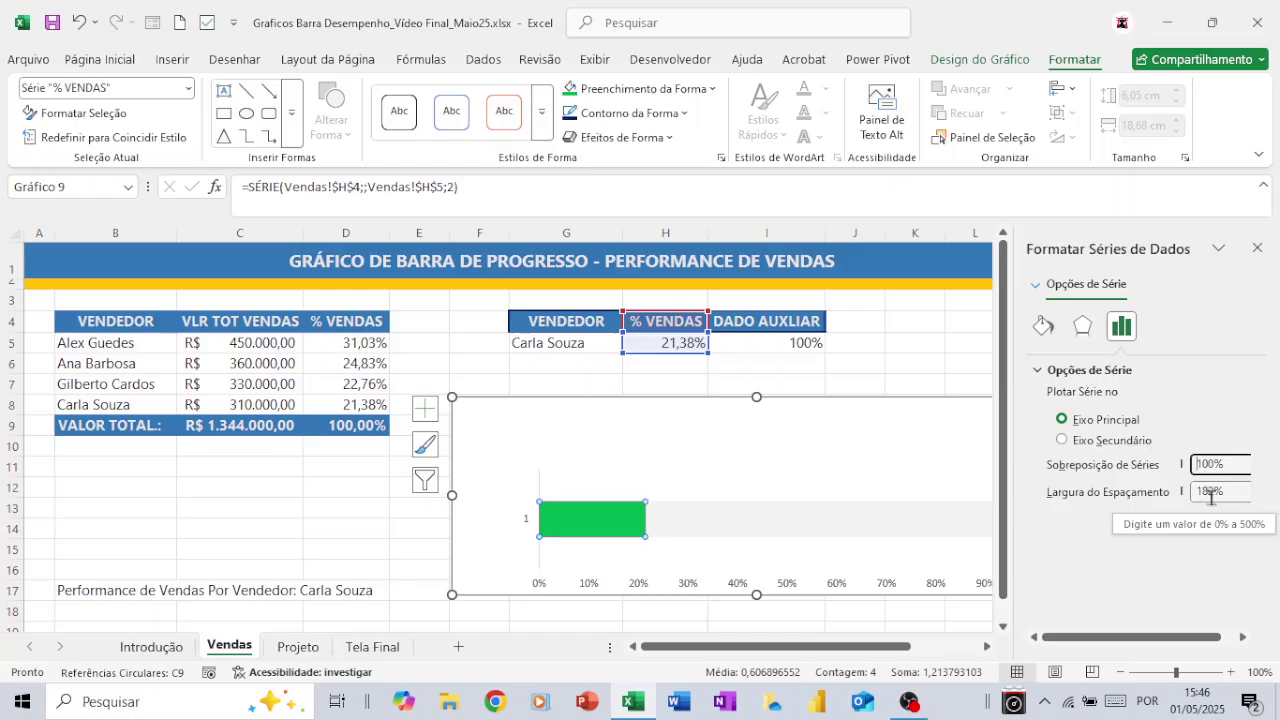
# Step: Try gap widths of 150% and 130% for the bars, settle on 110%, and close the series formatting
pyautogui.moveTo(1211, 496); pyautogui.dragTo(1173, 501)
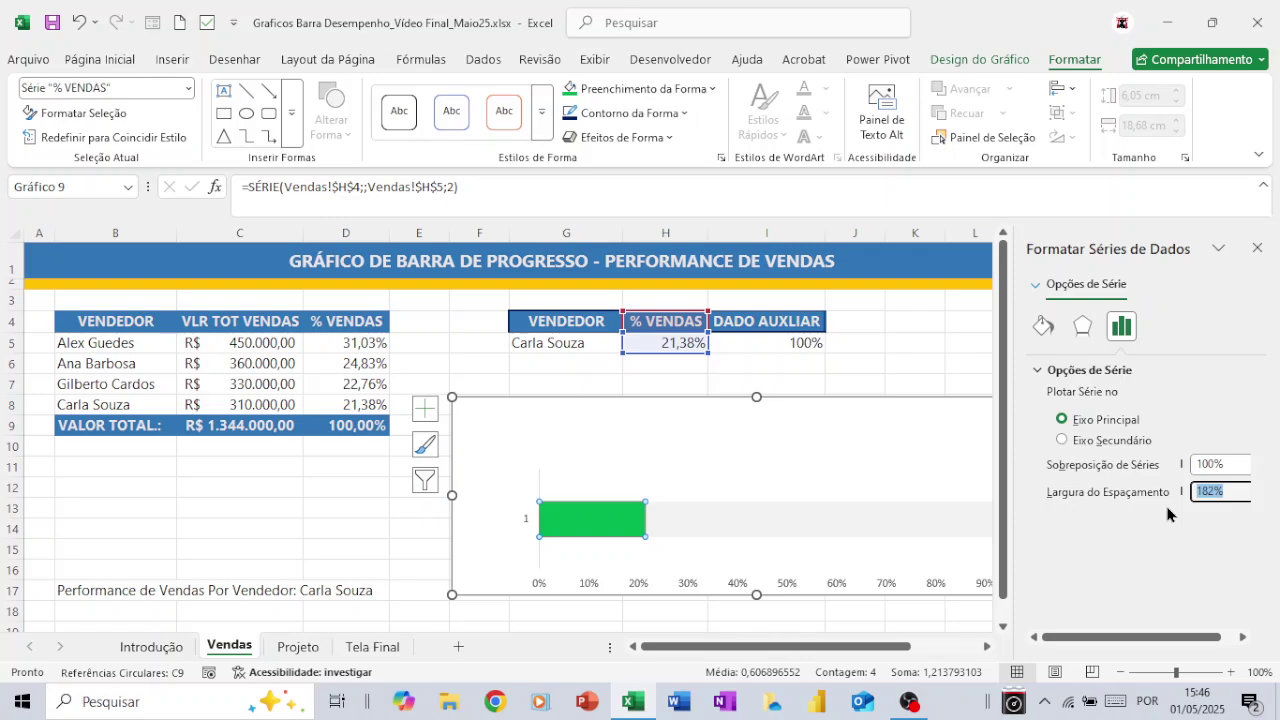
pyautogui.write('150')
pyautogui.press('Return')
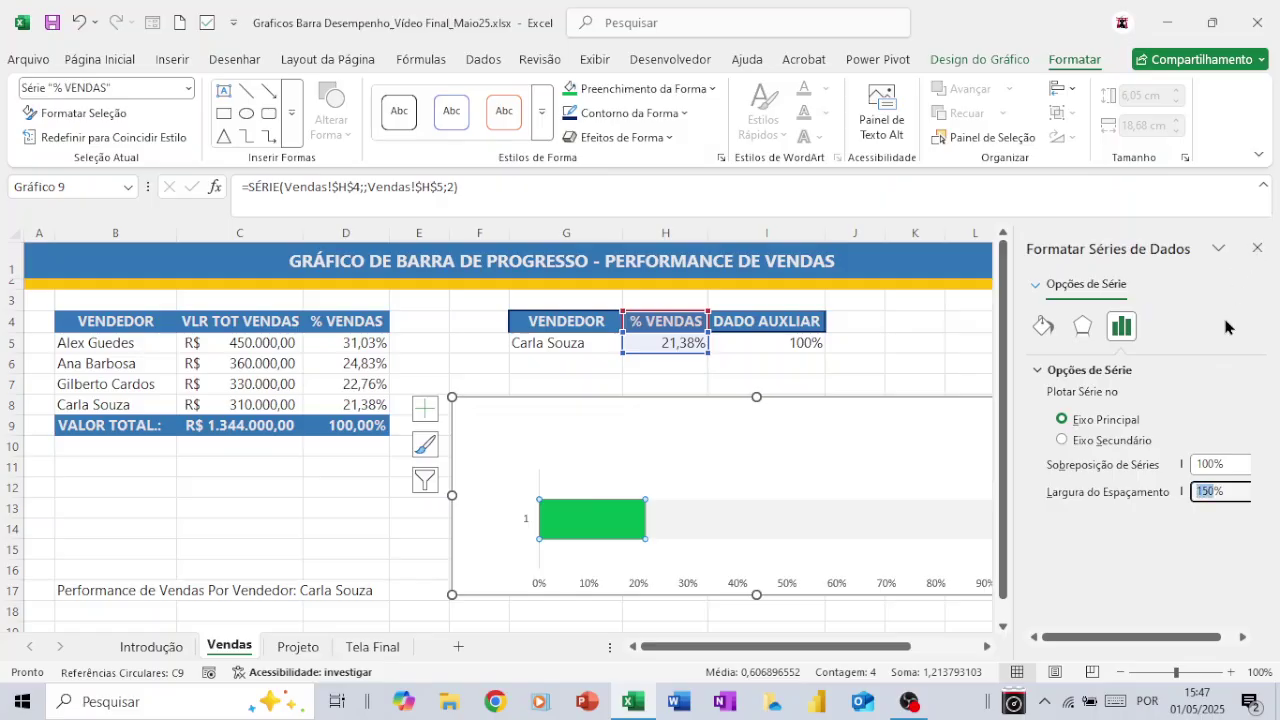
pyautogui.write('130')
pyautogui.press('Return')
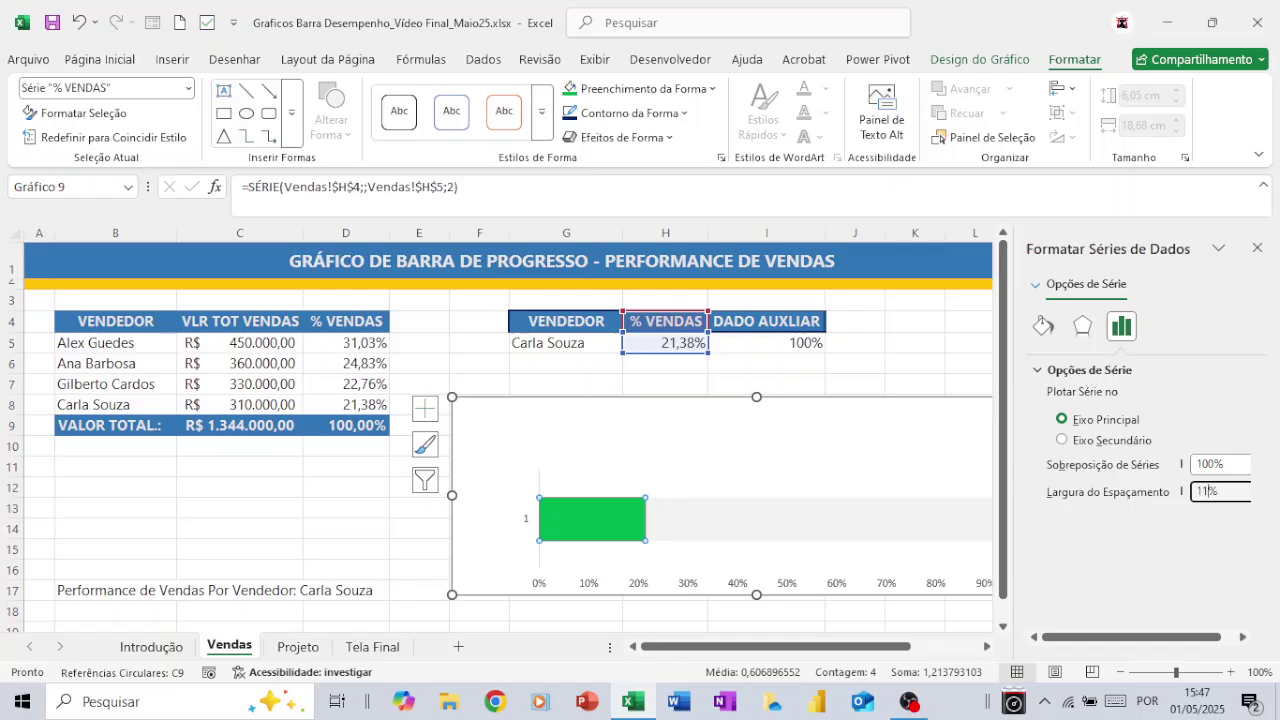
pyautogui.press('Return')
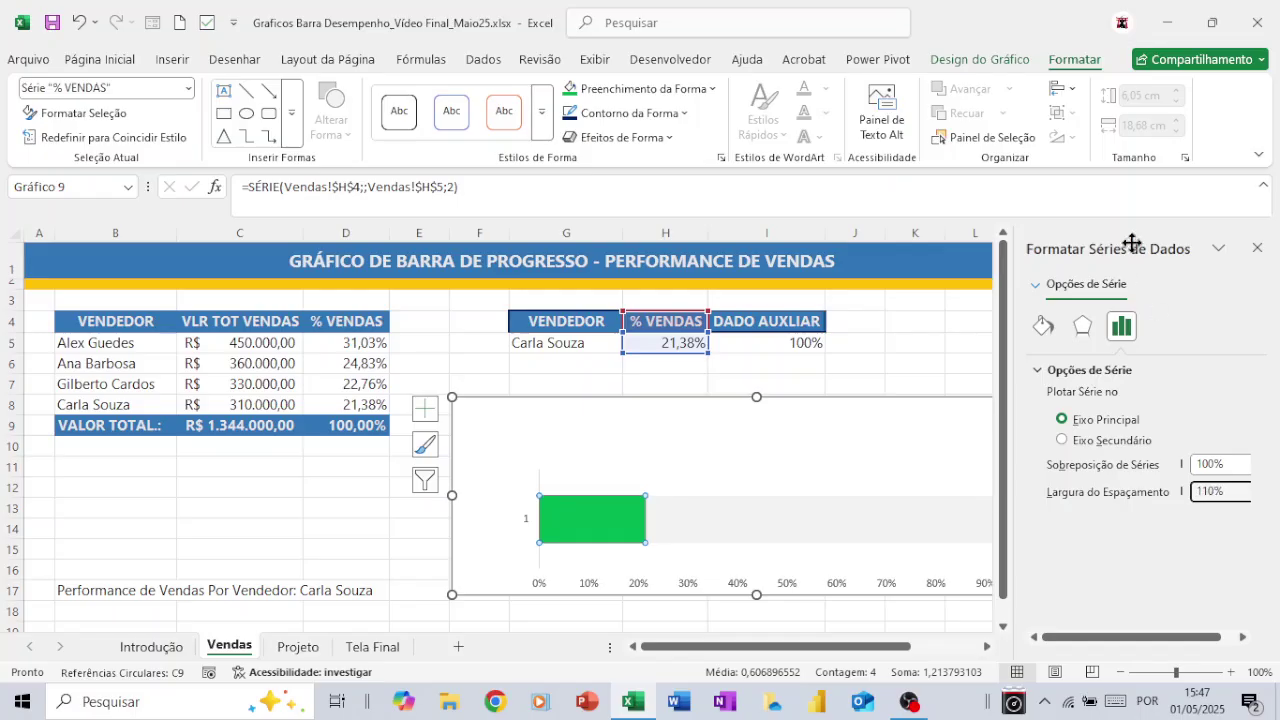
pyautogui.click(1258, 248)
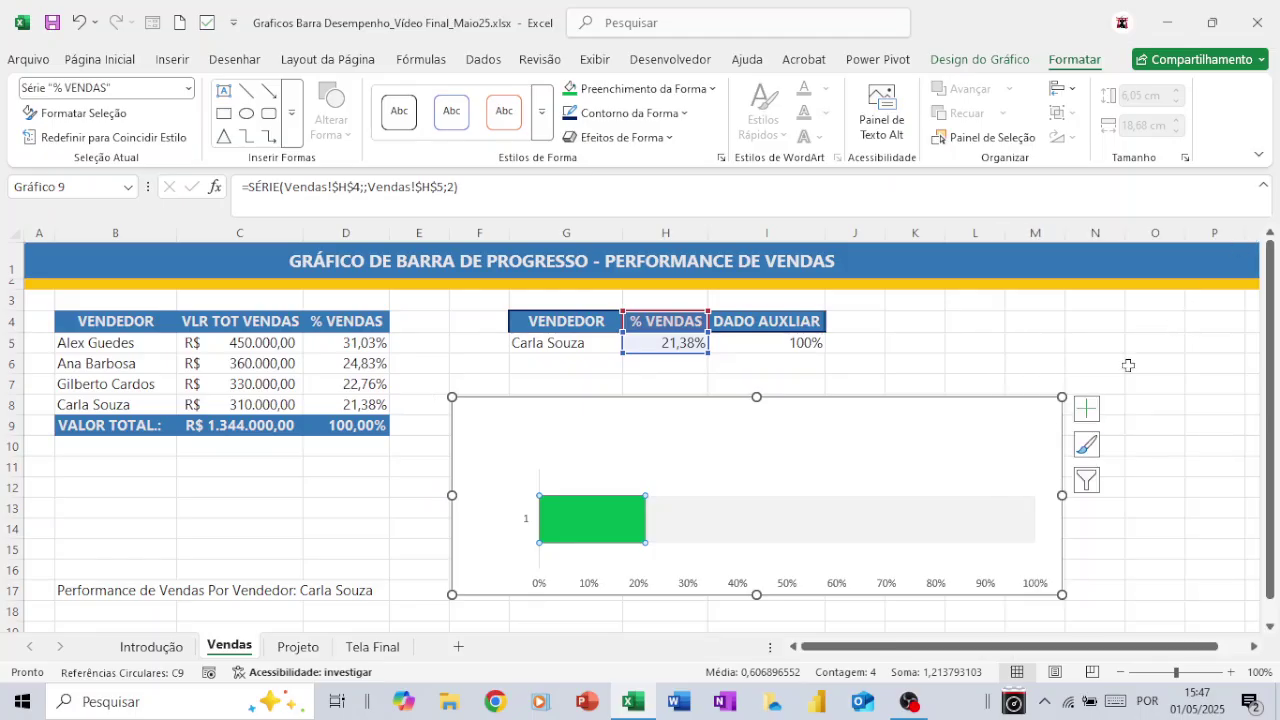
# Step: Delete the chart's vertical category axis and its horizontal percentage axis
pyautogui.click(527, 524)
pyautogui.press('Delete')
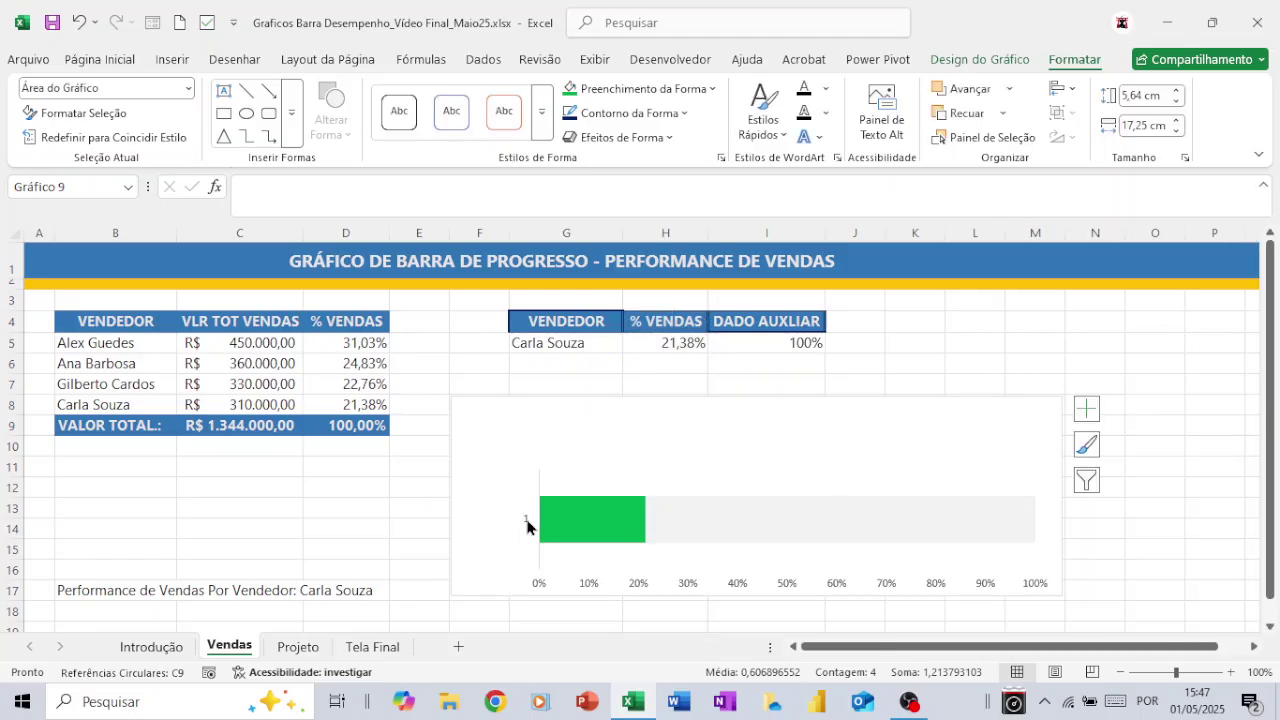
pyautogui.click(638, 585)
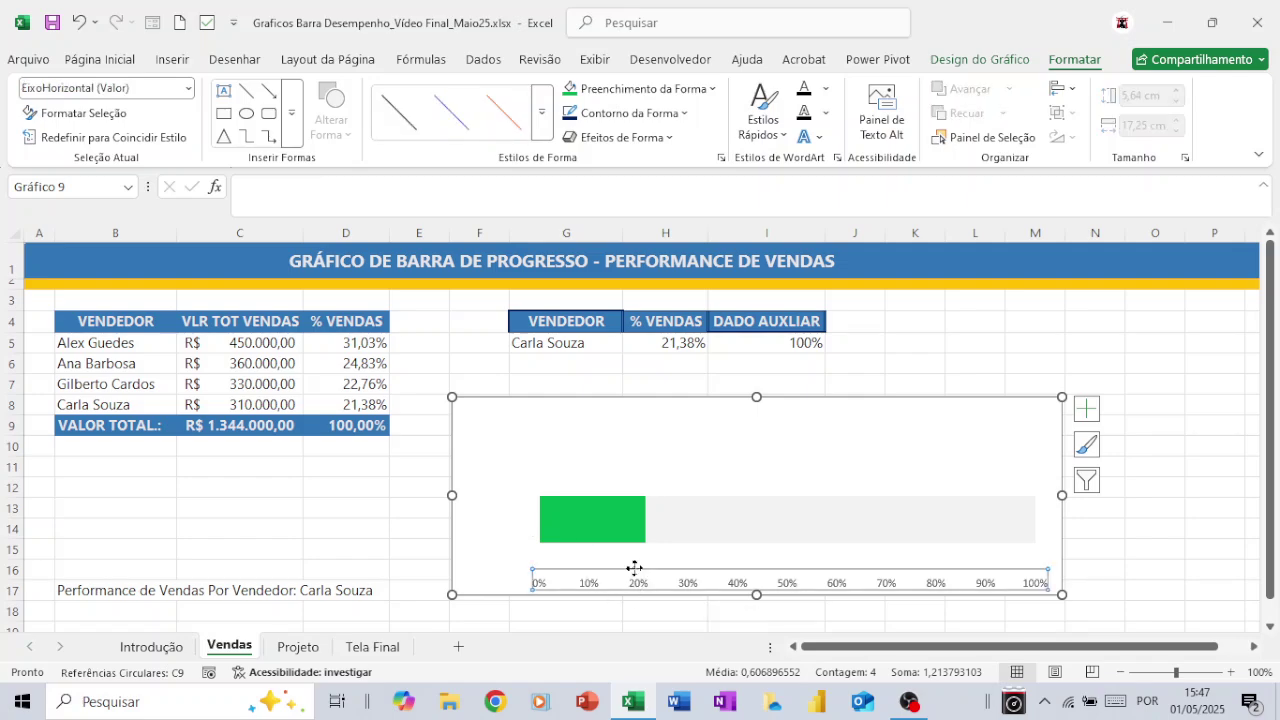
pyautogui.press('Delete')
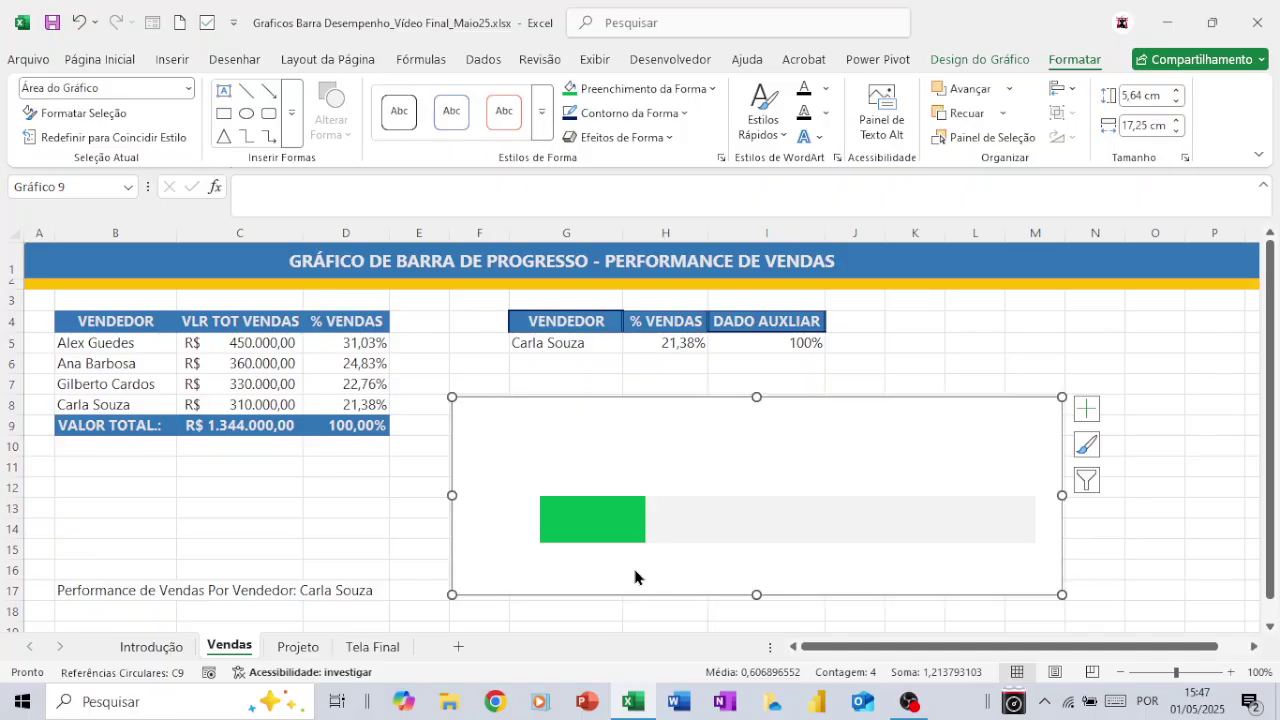
# Step: Insert a text box in the empty area around cell C13 and link it to the sales percentage with =H5
pyautogui.moveTo(568, 522)
pyautogui.click(270, 506)
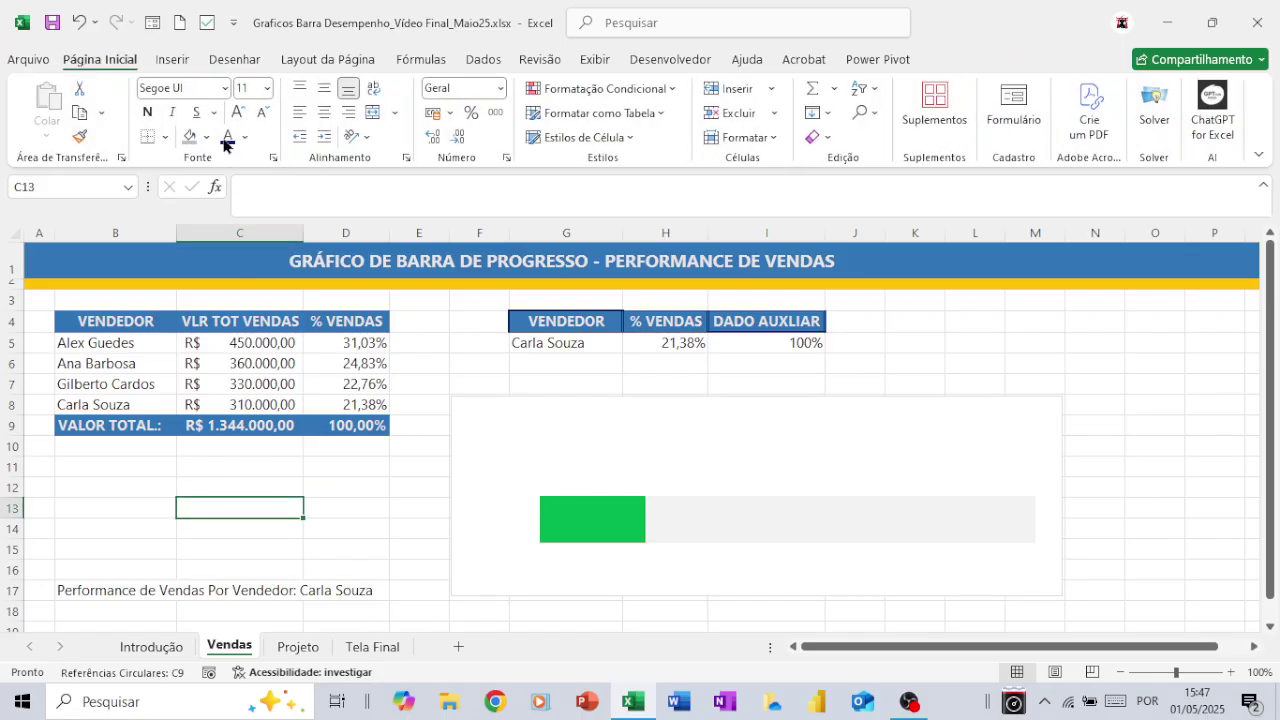
pyautogui.click(172, 60)
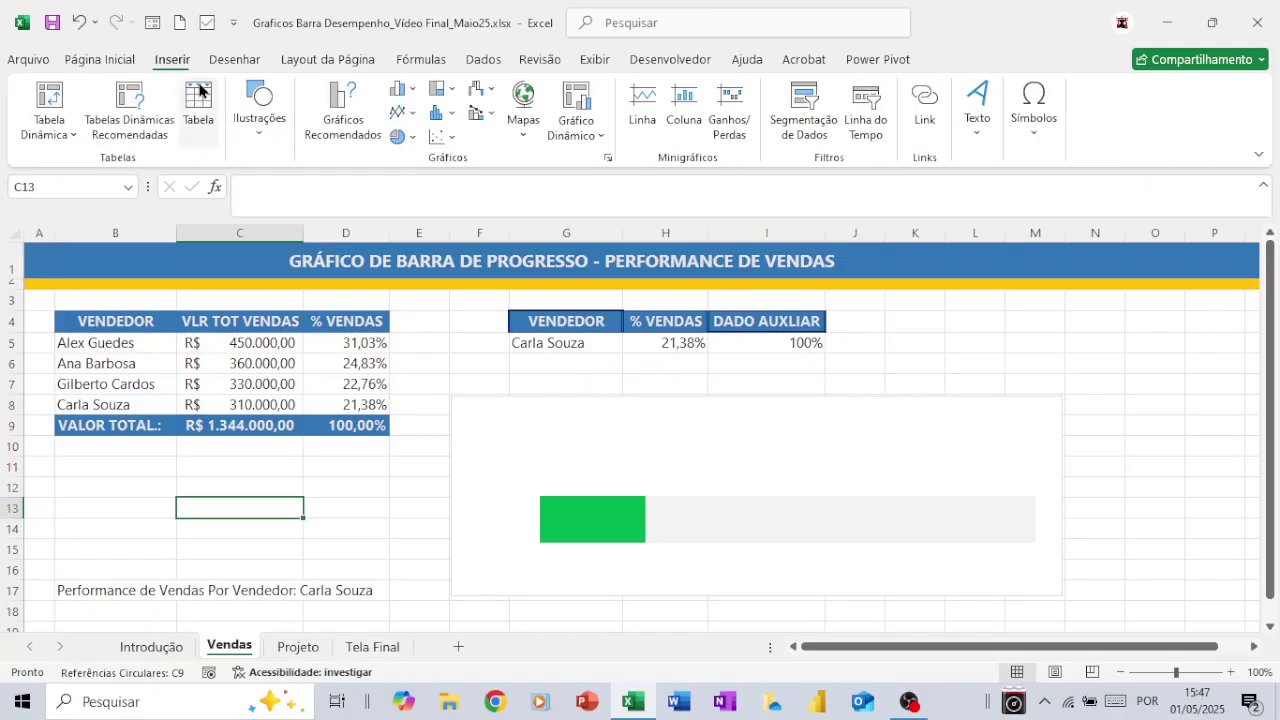
pyautogui.click(255, 138)
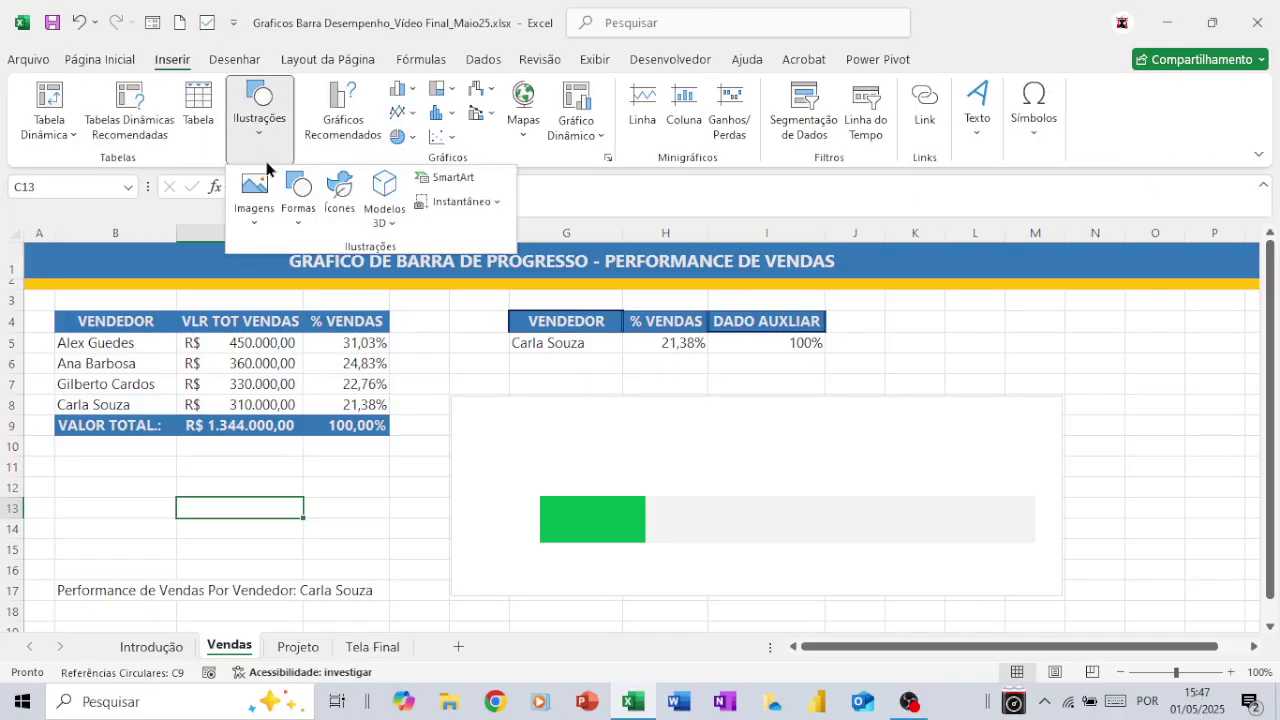
pyautogui.click(293, 222)
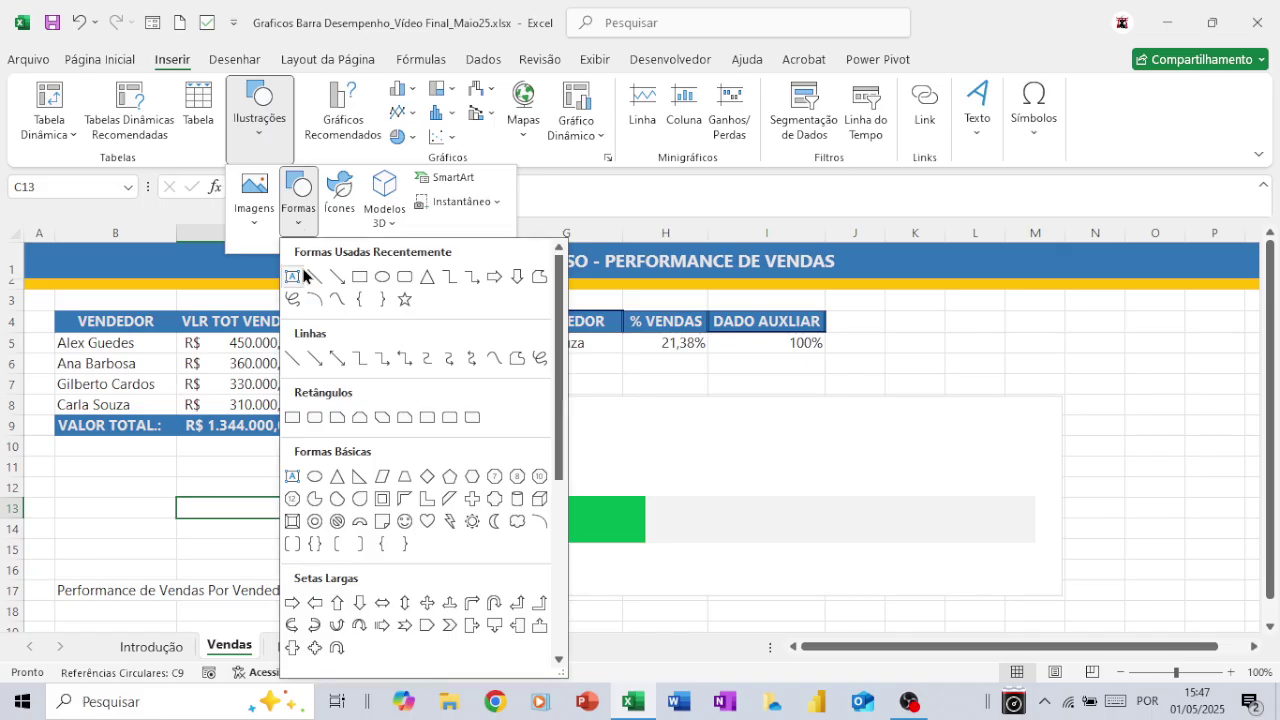
pyautogui.click(292, 275)
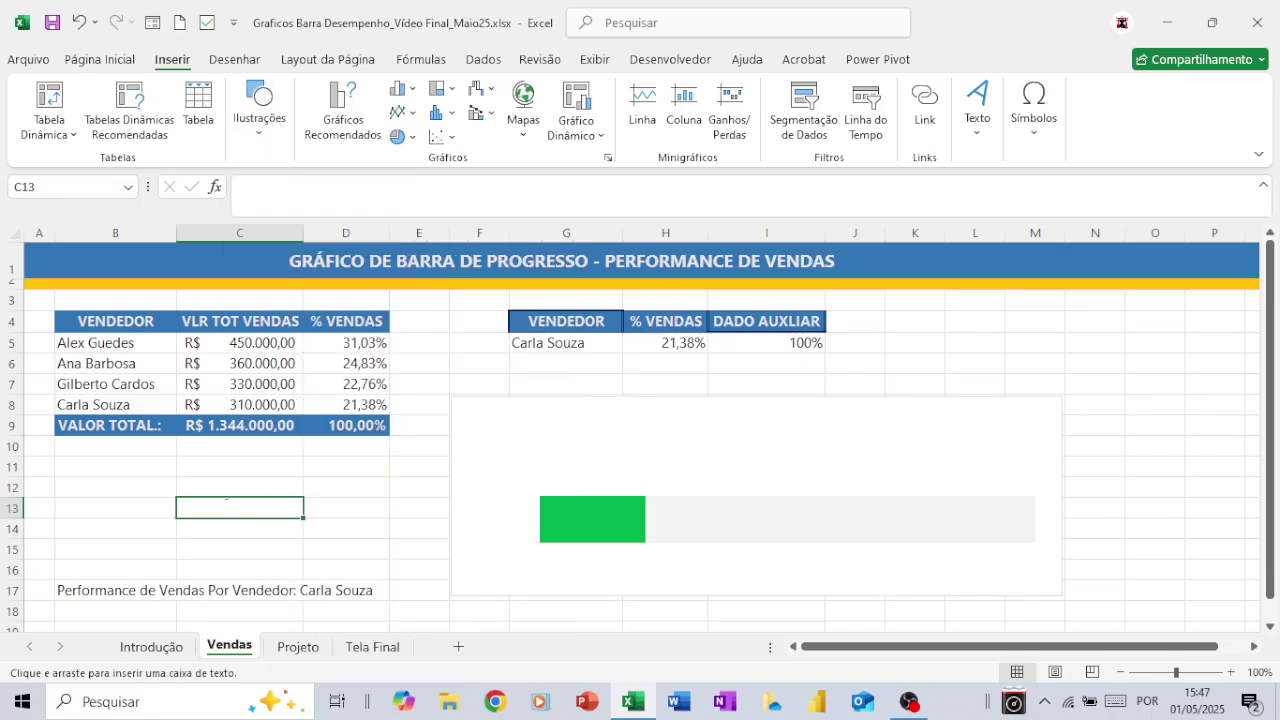
pyautogui.click(226, 499)
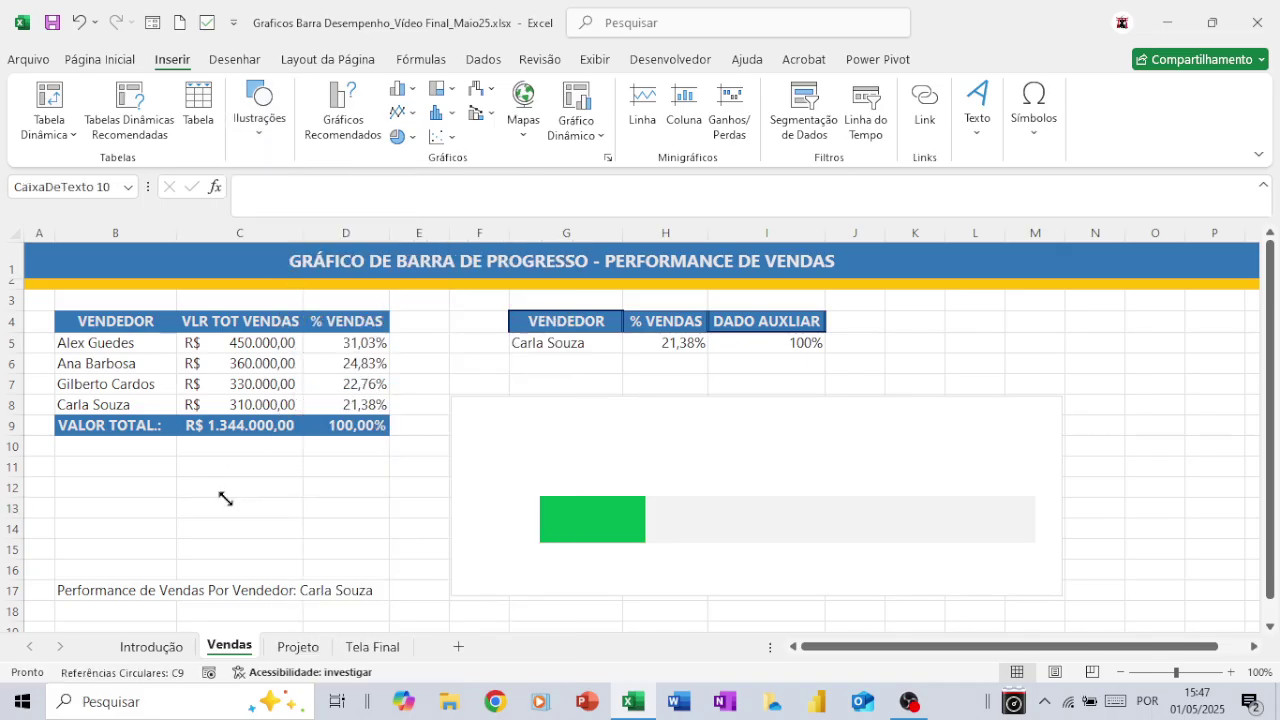
pyautogui.click(245, 203)
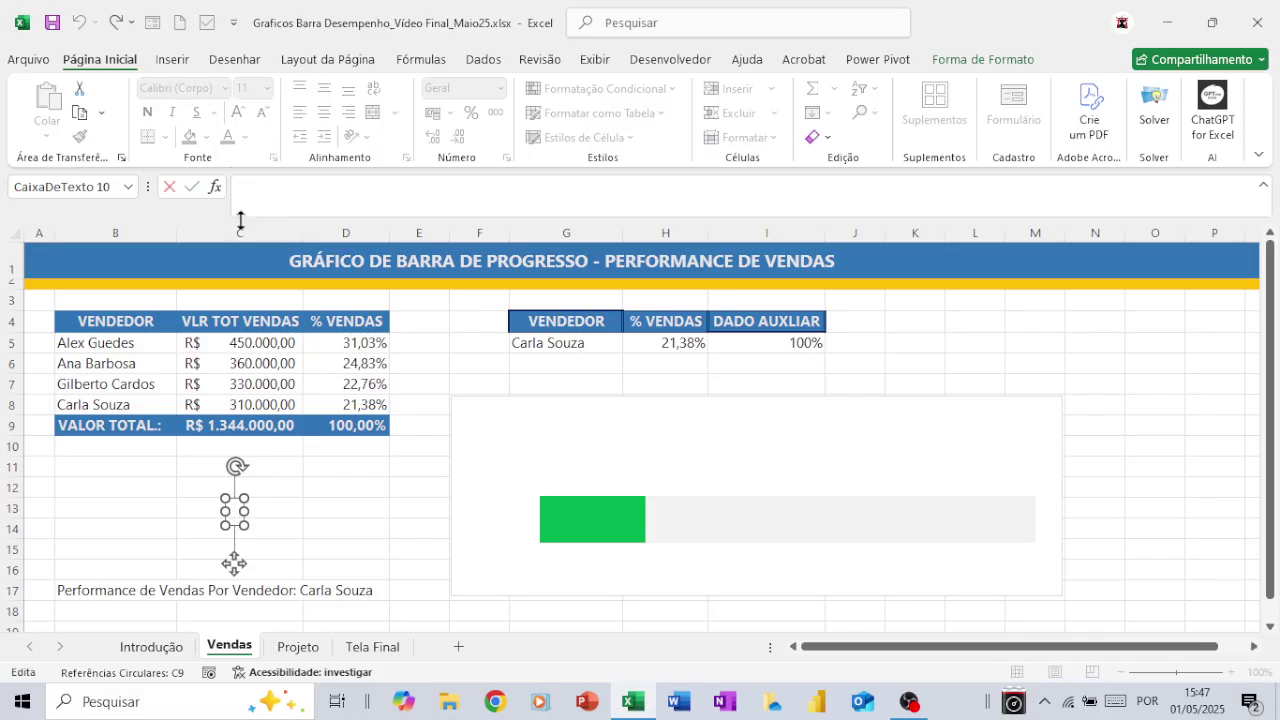
pyautogui.write('=')
pyautogui.write('H5')
pyautogui.press('Return')
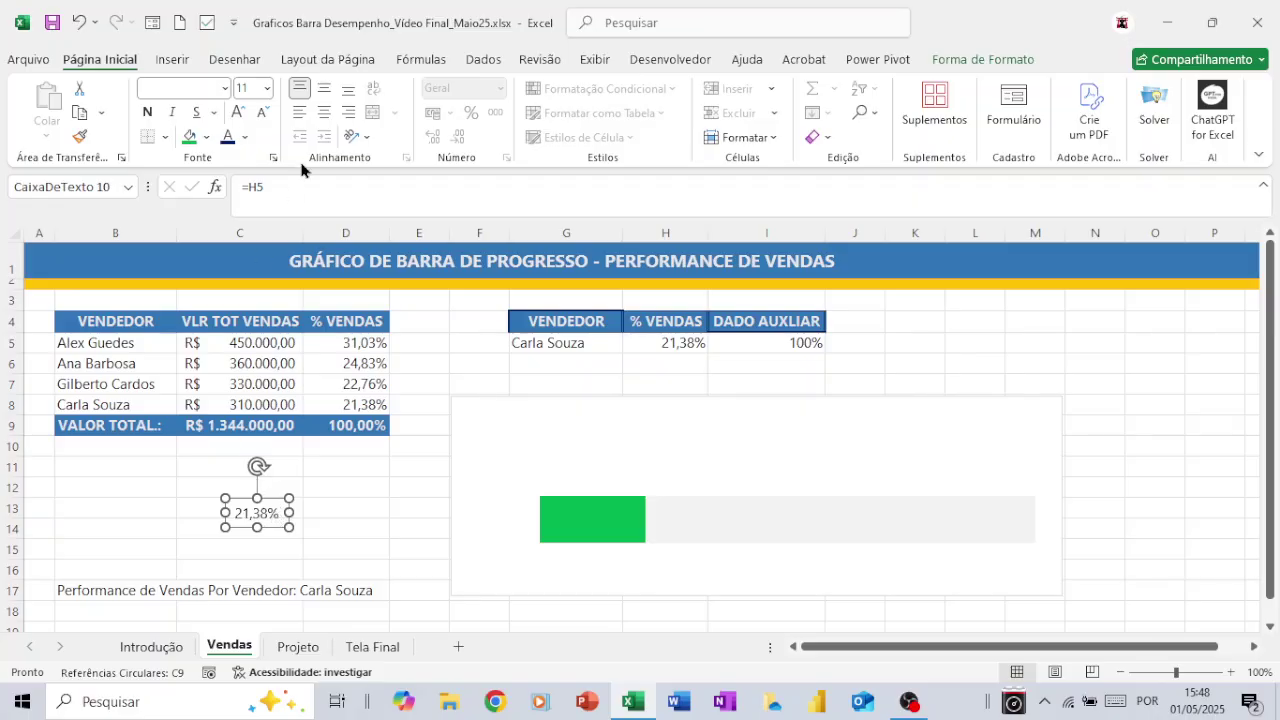
# Step: Center the text box content vertically and horizontally and format it in bold Segoe UI with the standard dark blue colour
pyautogui.click(324, 91)
pyautogui.click(323, 112)
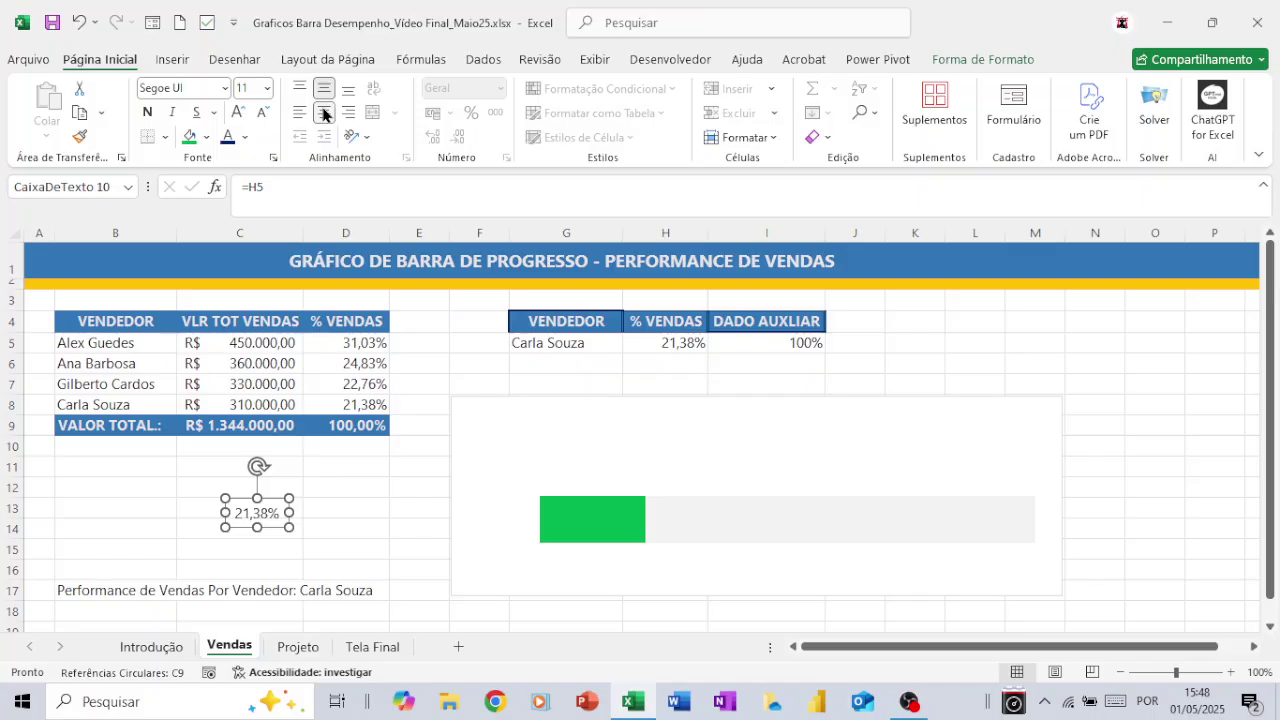
pyautogui.click(224, 90)
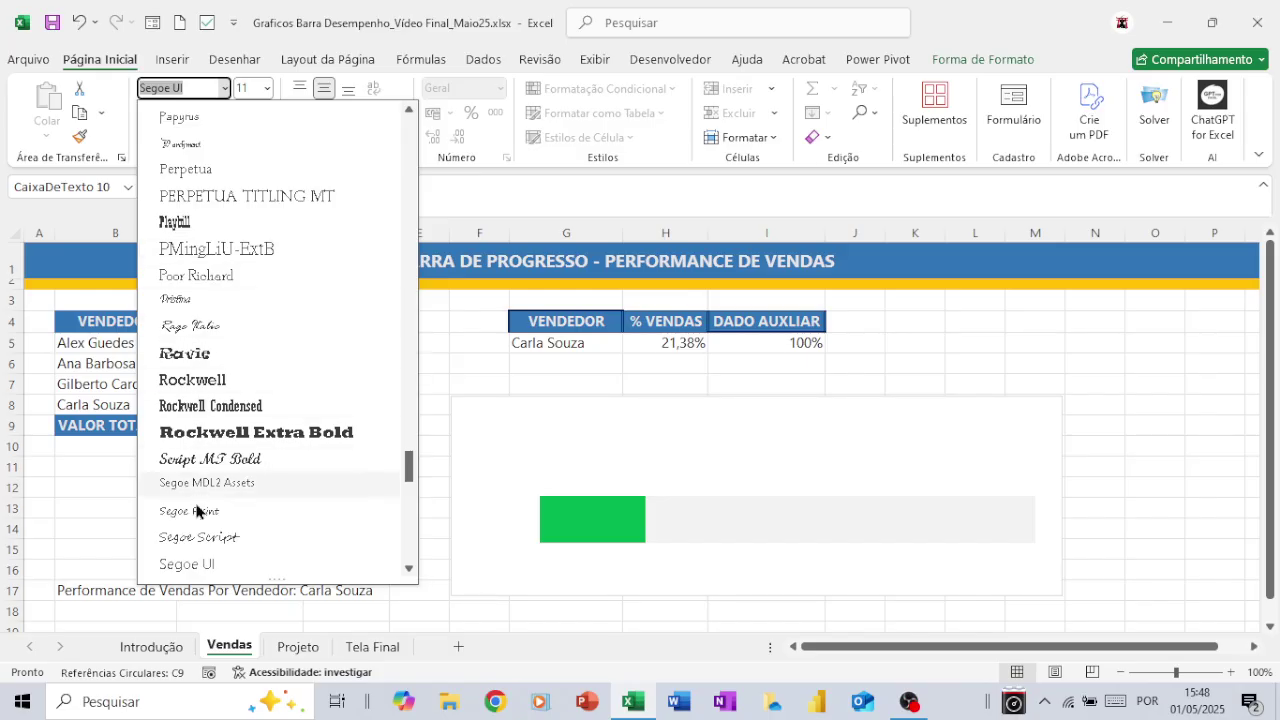
pyautogui.click(194, 563)
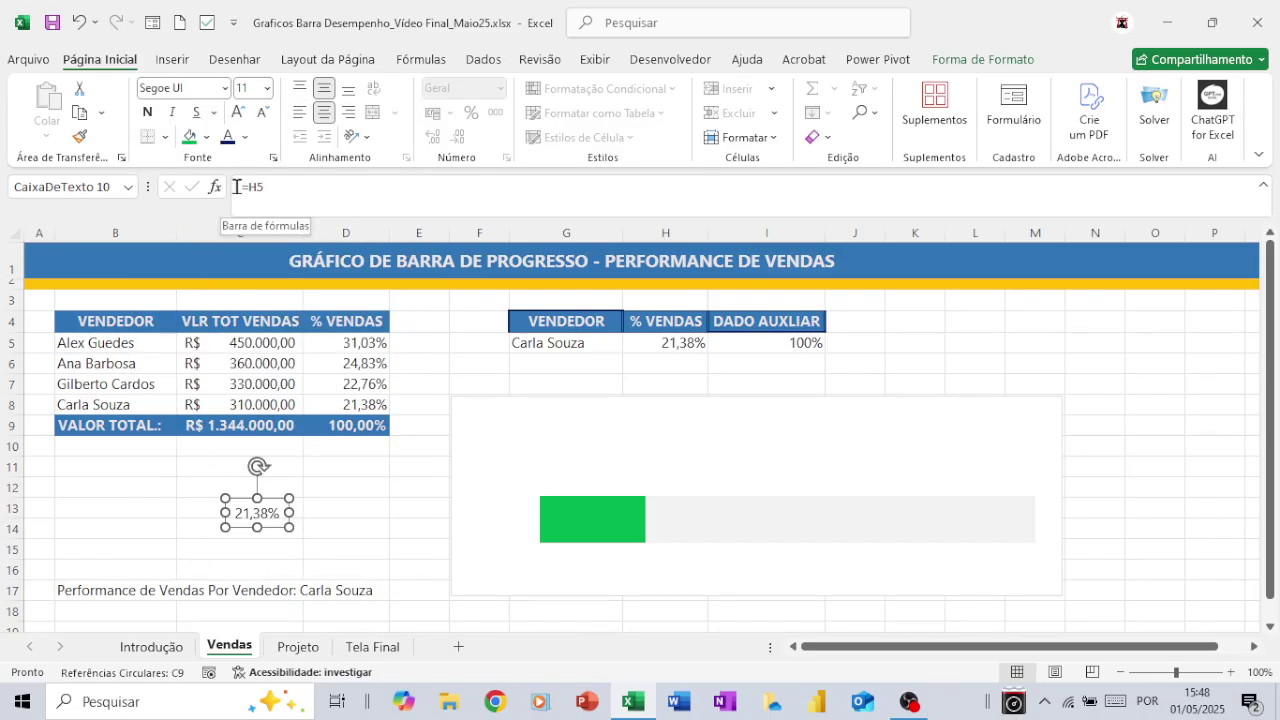
pyautogui.click(245, 137)
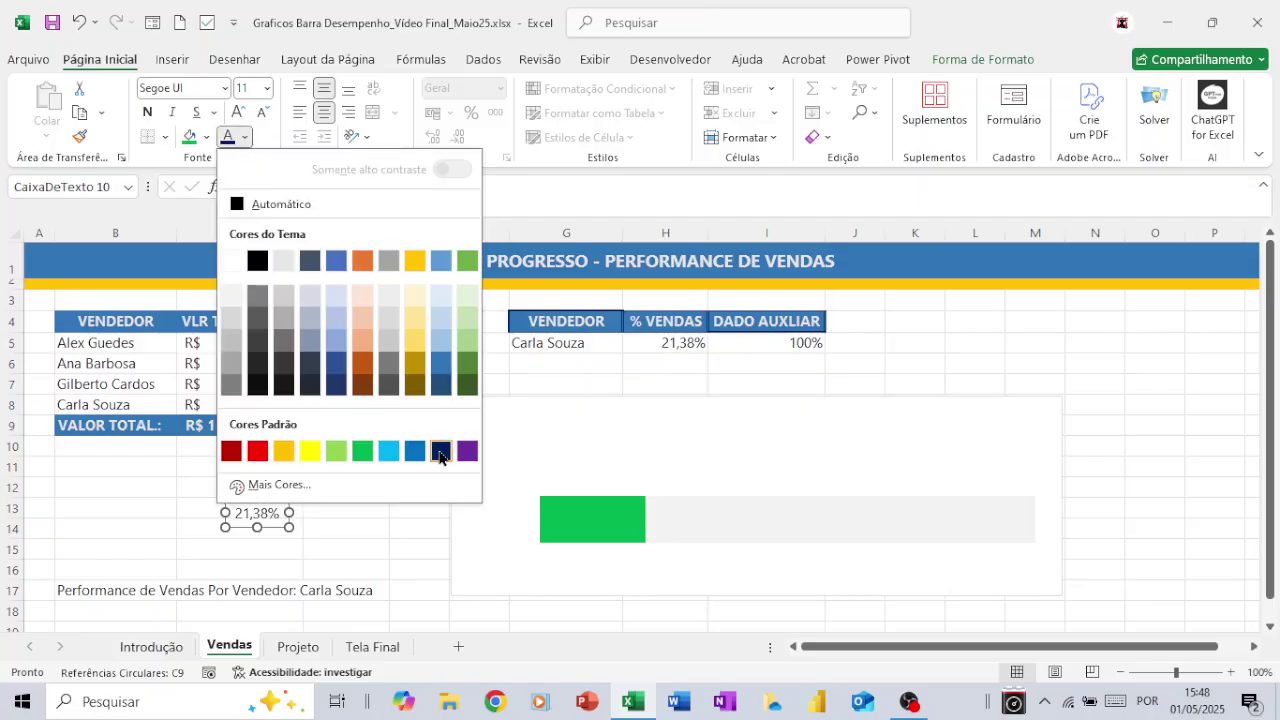
pyautogui.click(440, 455)
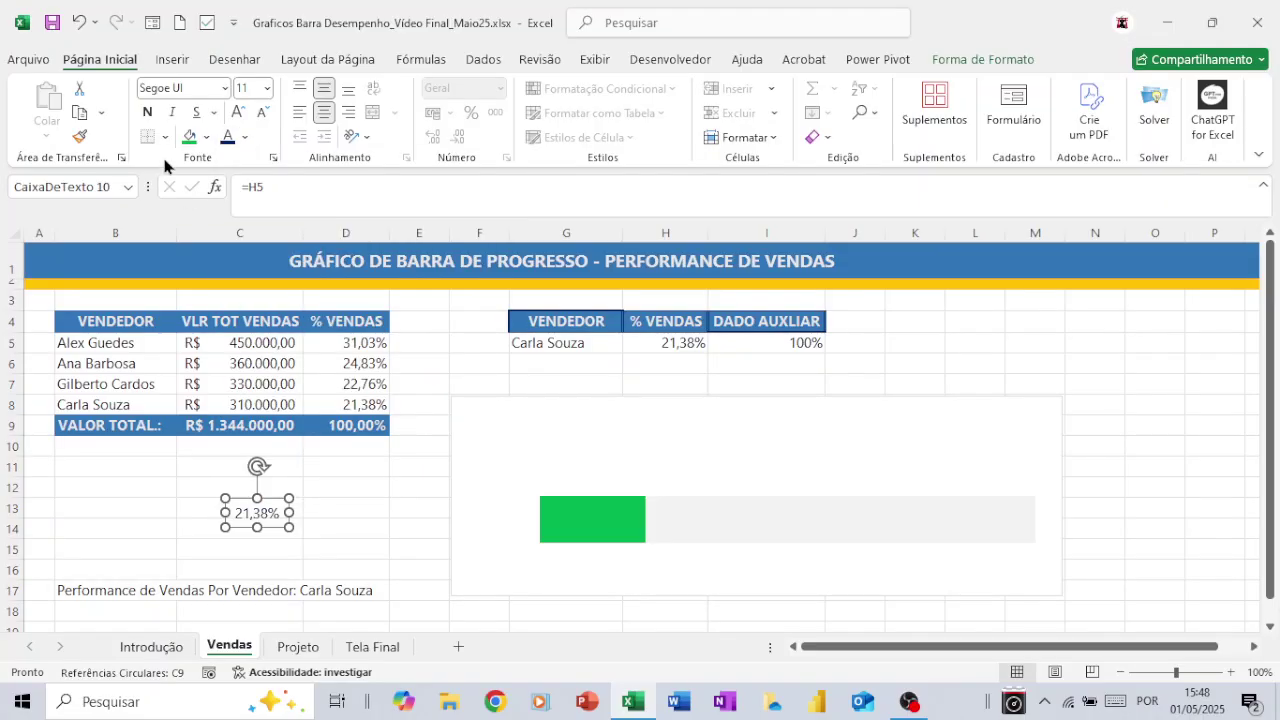
pyautogui.click(148, 114)
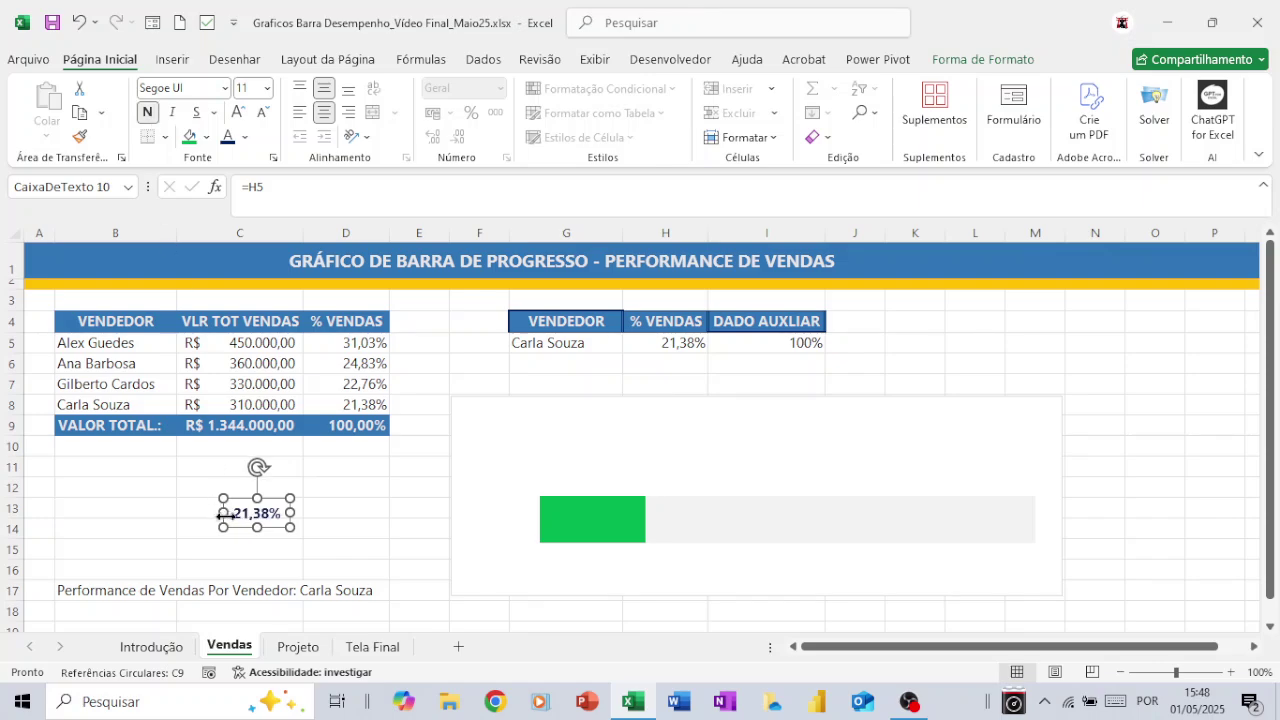
# Step: Move the percentage text box onto the start of the green bar and enlarge its font to size 14
pyautogui.moveTo(245, 497); pyautogui.dragTo(566, 501)
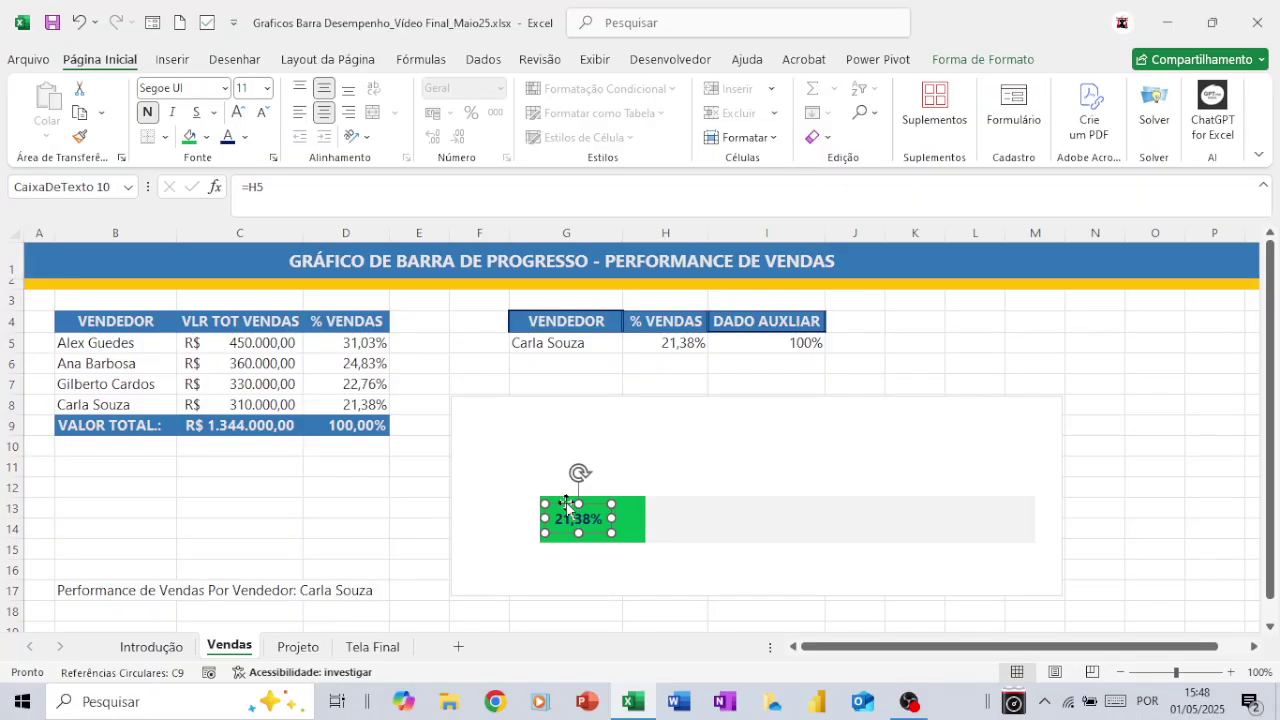
pyautogui.click(237, 117)
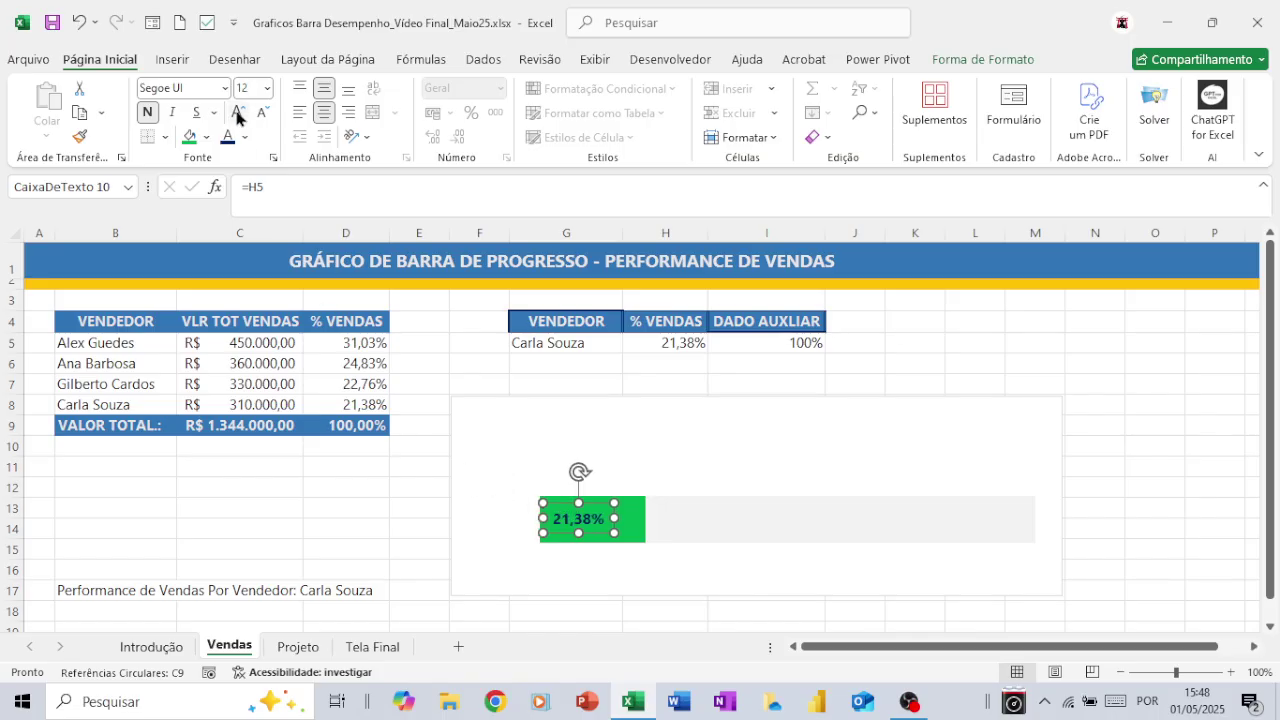
pyautogui.click(237, 117)
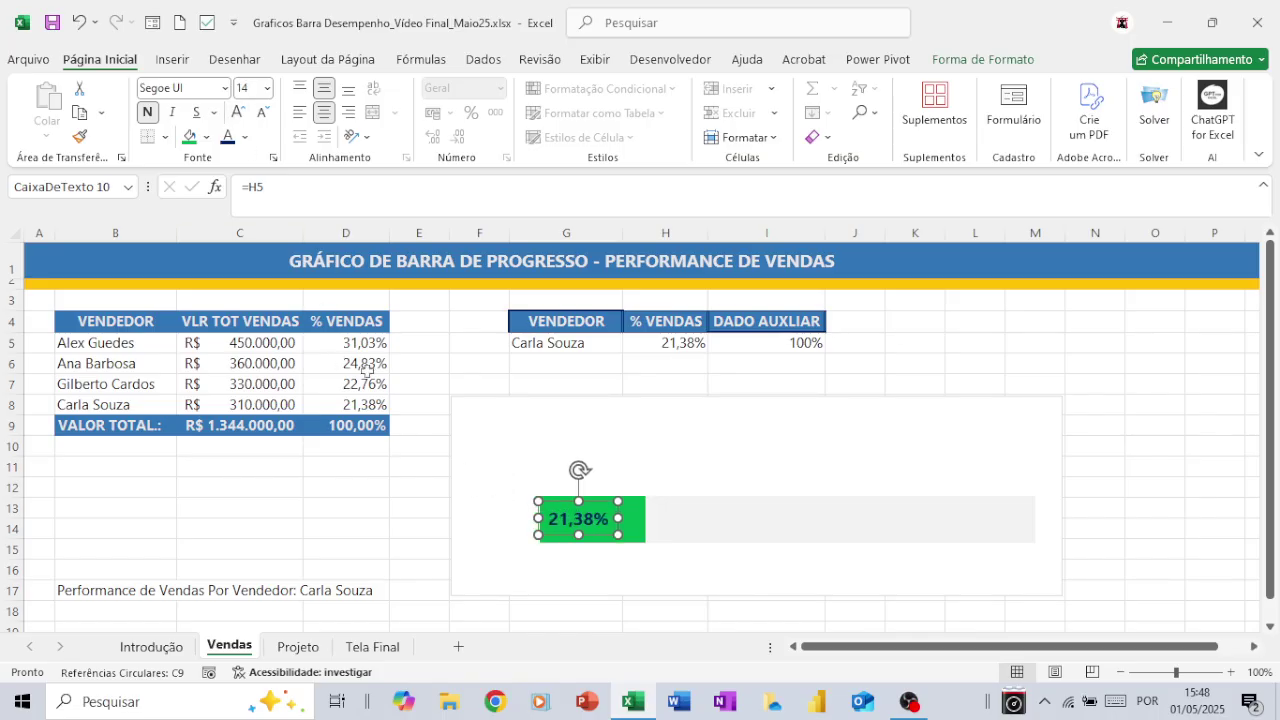
# Step: Test the vendor drop-down list in G5 by choosing the first listed vendor and finally the third one
pyautogui.click(546, 360)
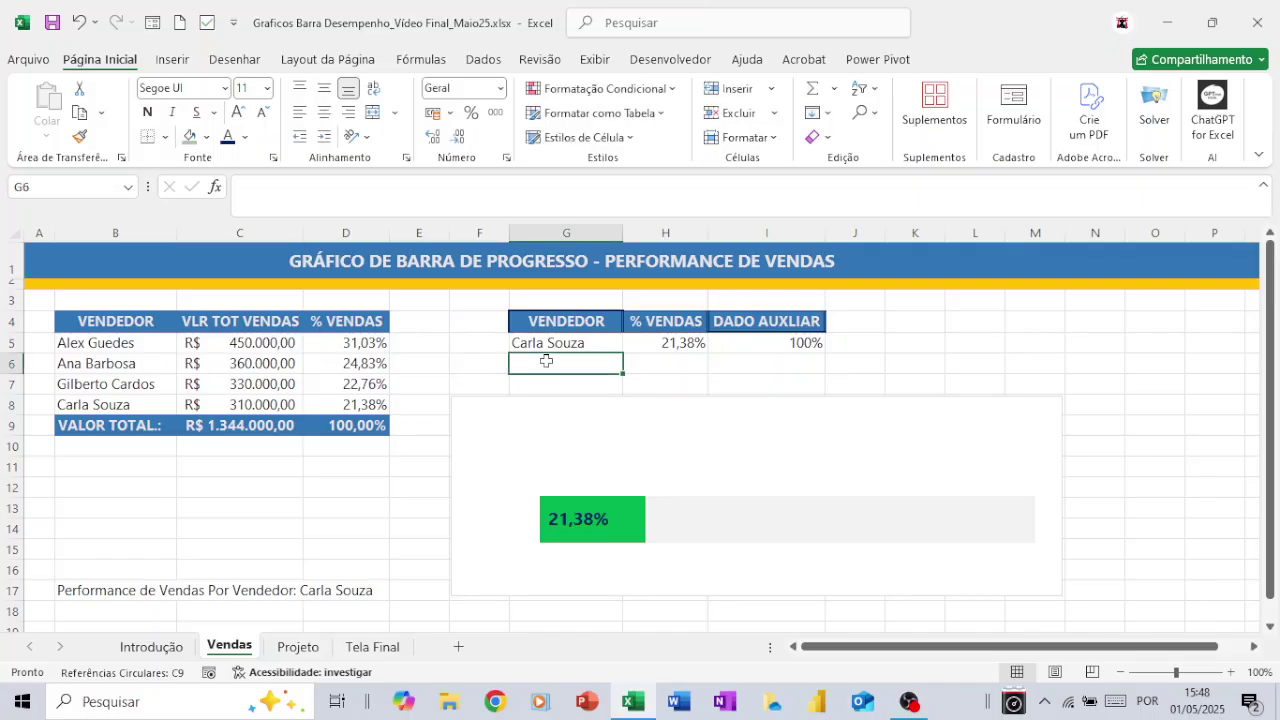
pyautogui.click(552, 344)
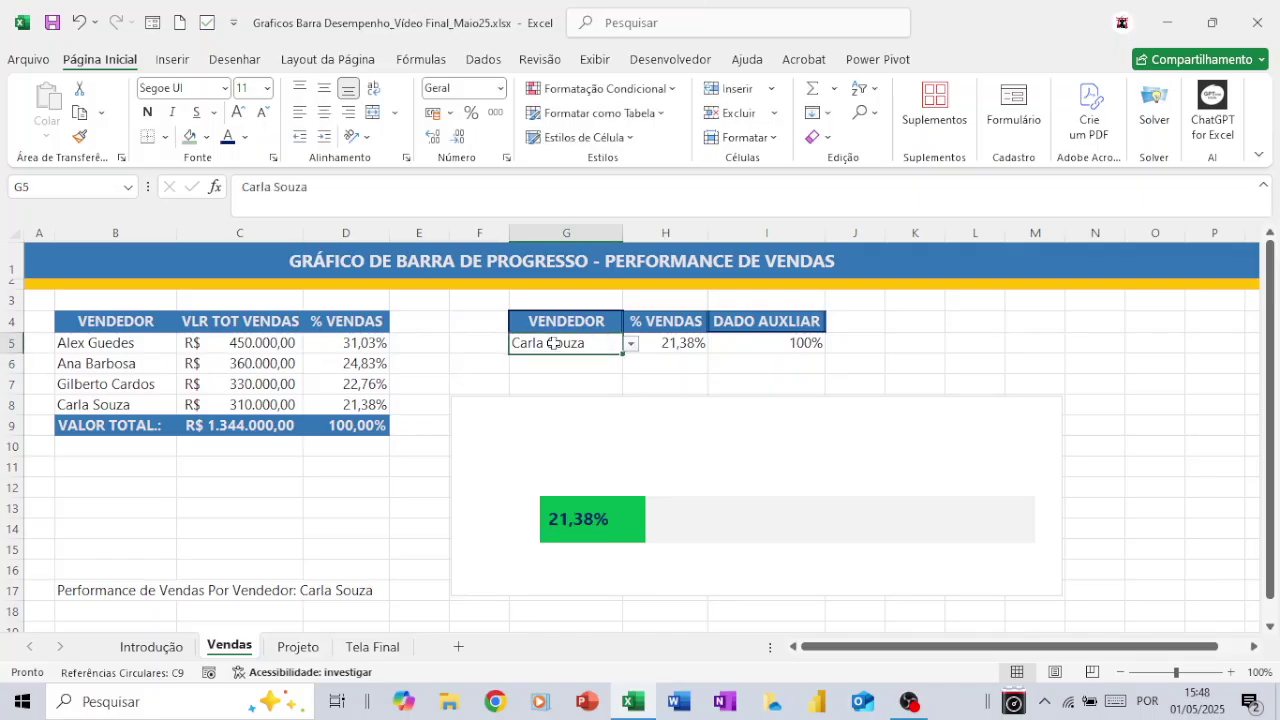
pyautogui.click(630, 343)
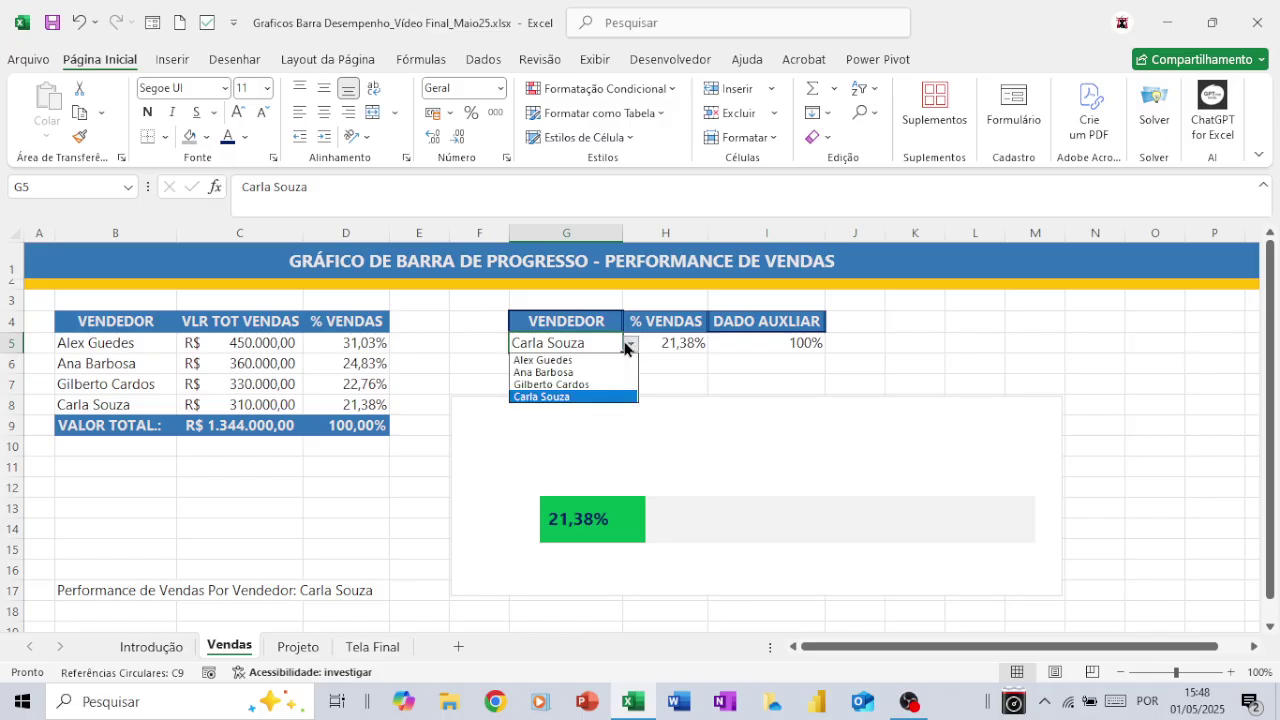
pyautogui.press('Escape')
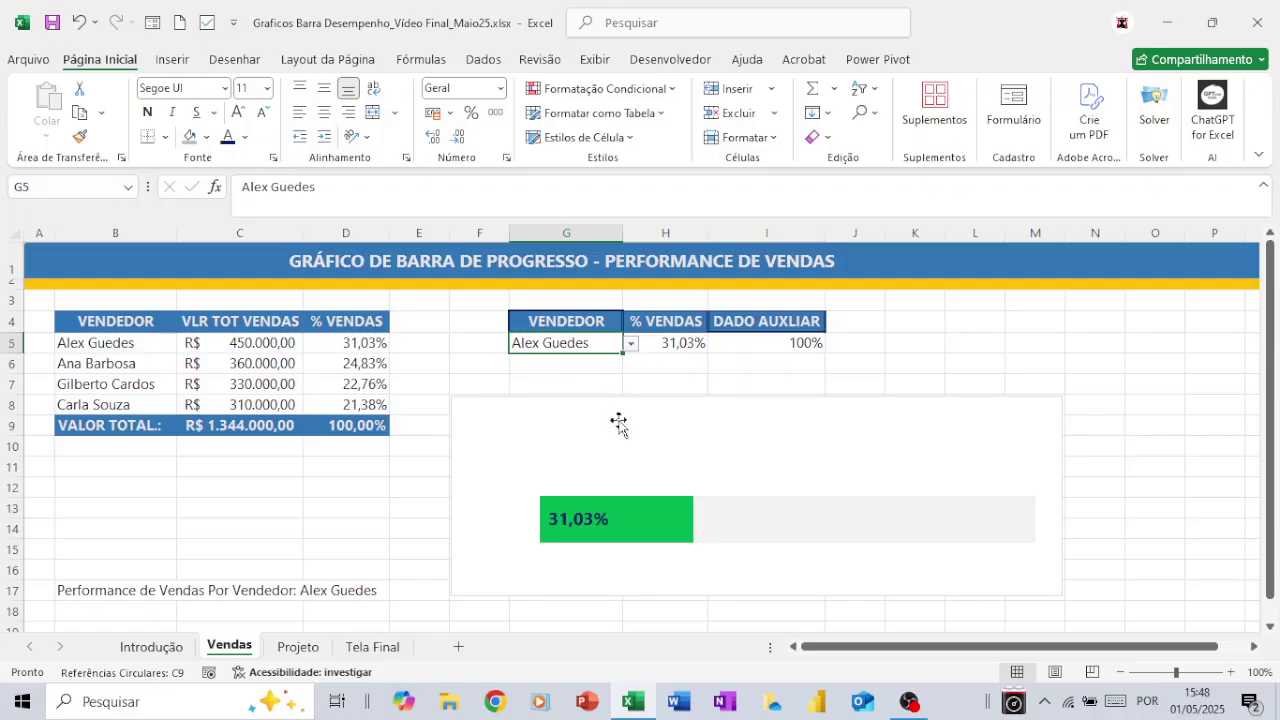
pyautogui.moveTo(643, 505)
pyautogui.click(631, 344)
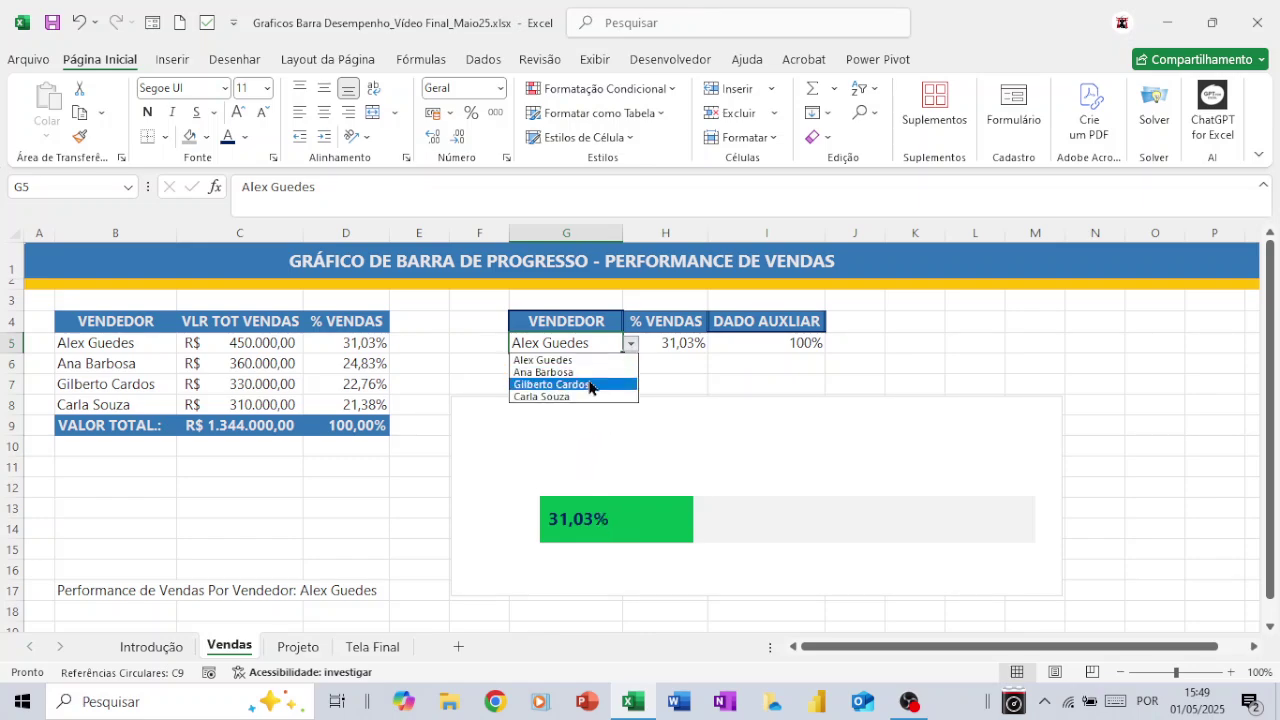
pyautogui.click(587, 385)
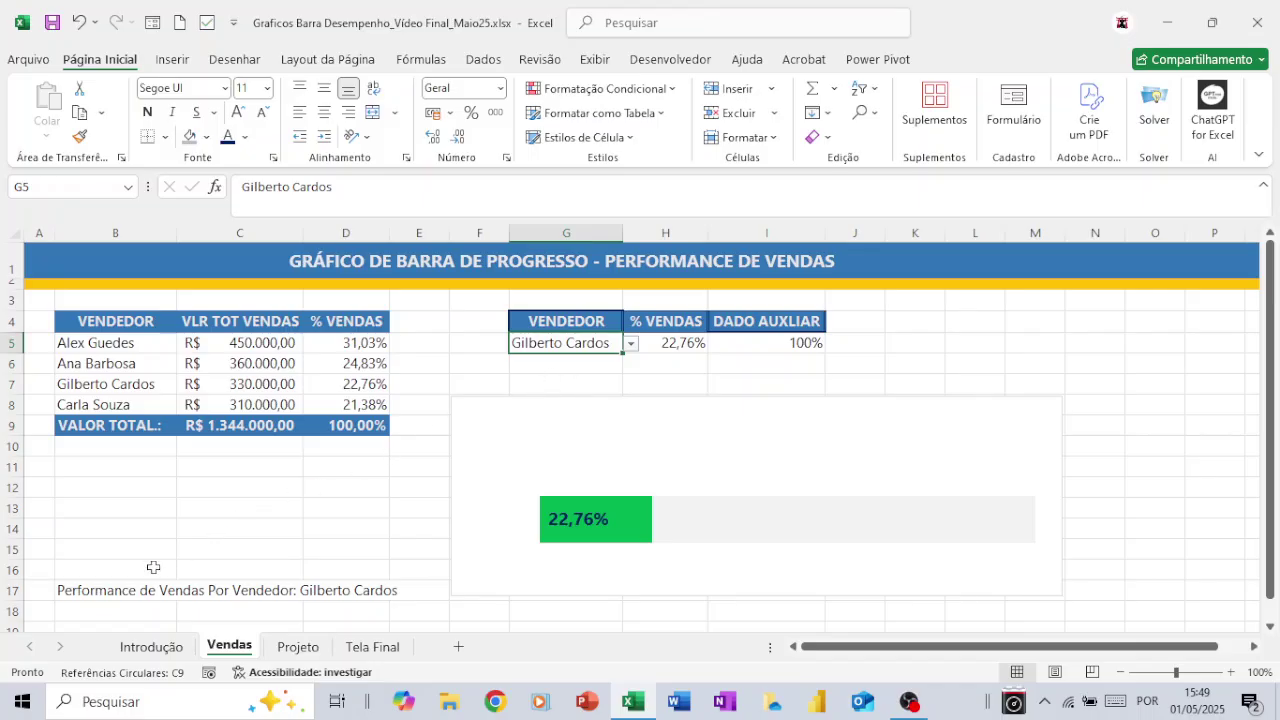
# Step: Insert a text box in the empty area around cell C14 and link it to the title text with =B17
pyautogui.click(81, 590)
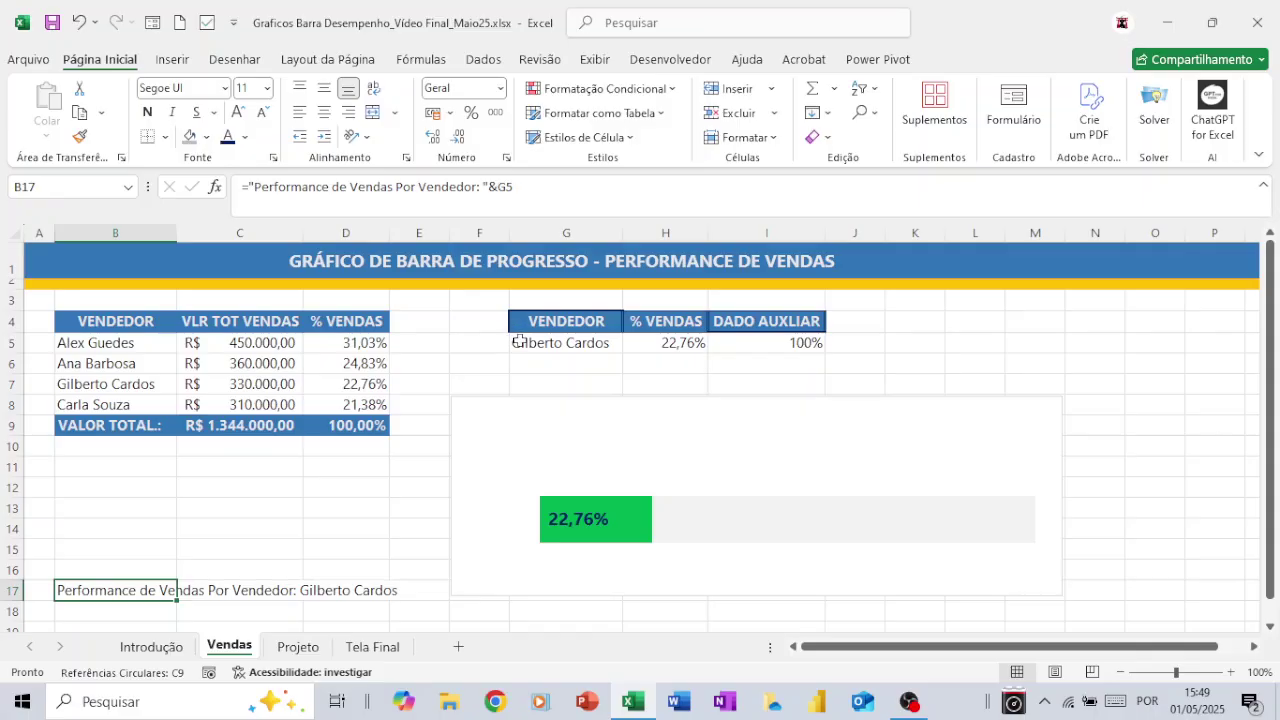
pyautogui.click(250, 523)
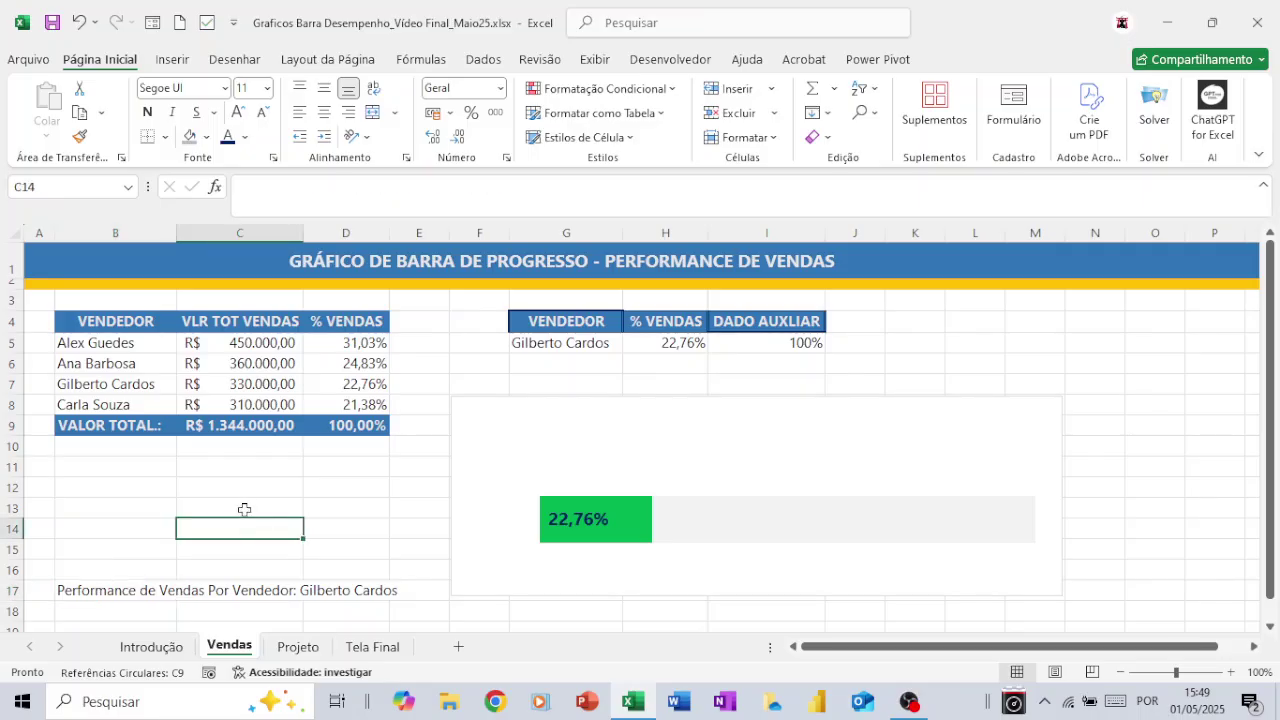
pyautogui.click(170, 59)
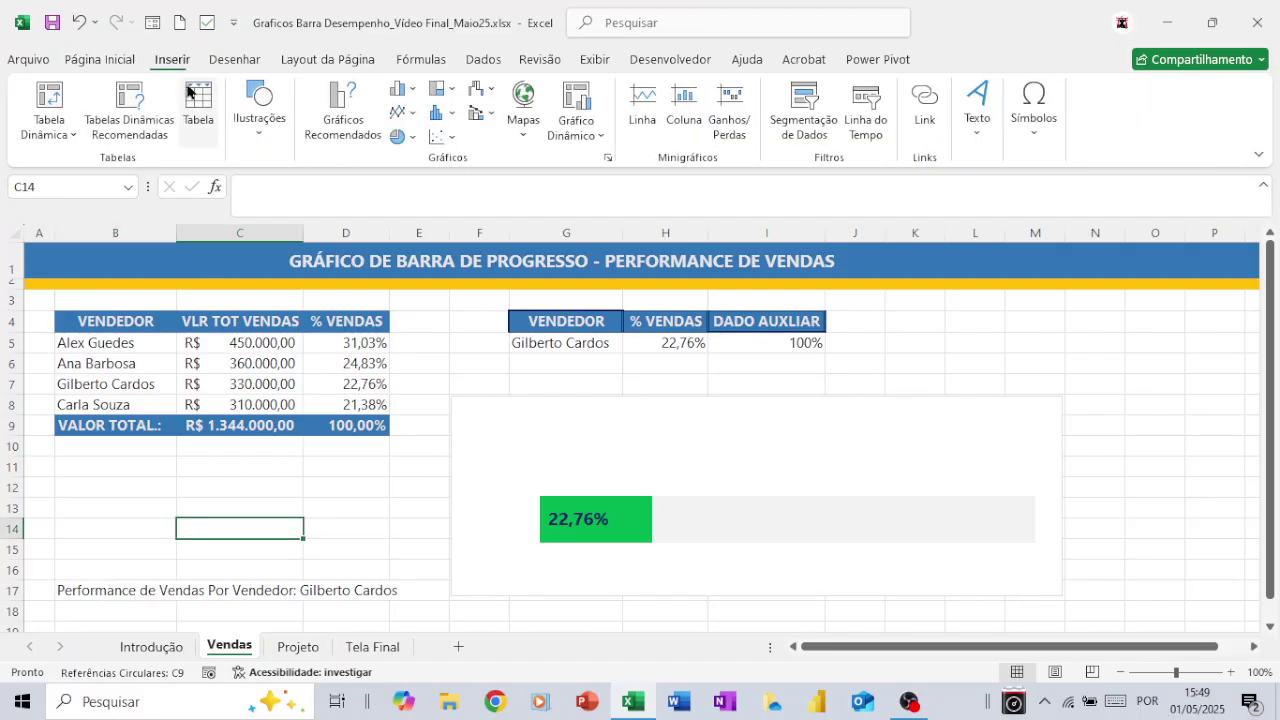
pyautogui.click(247, 137)
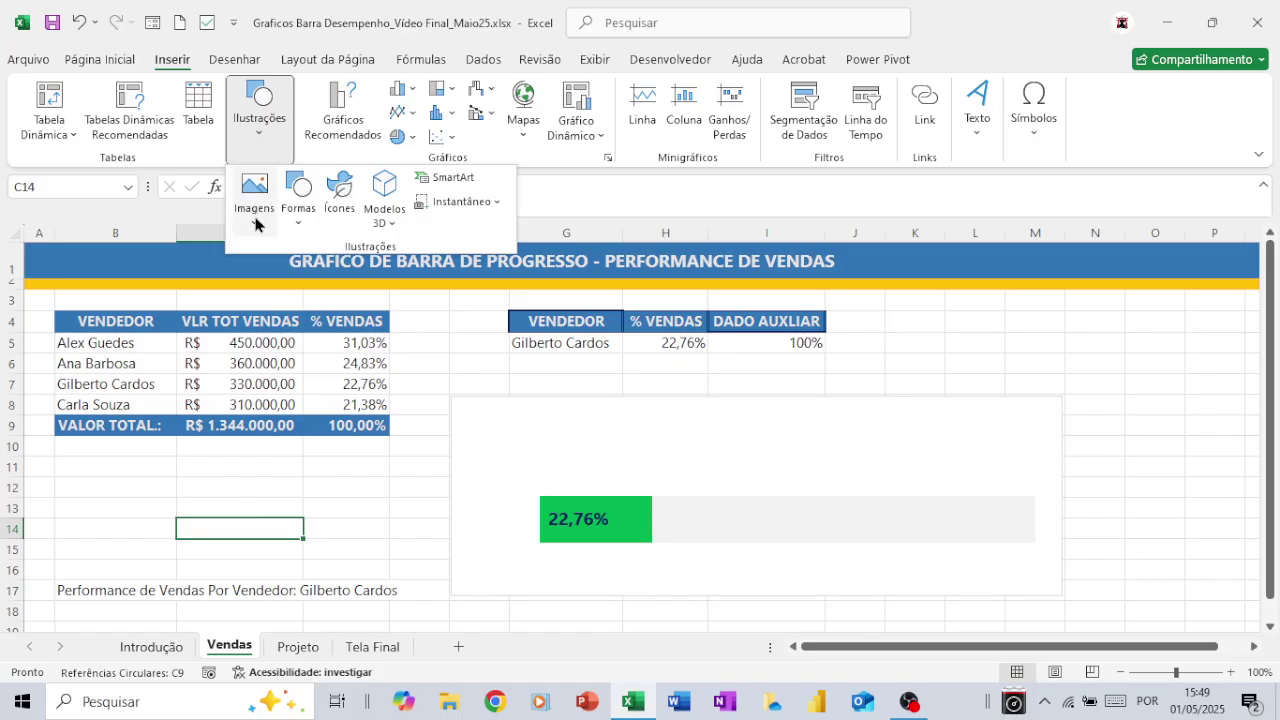
pyautogui.click(293, 228)
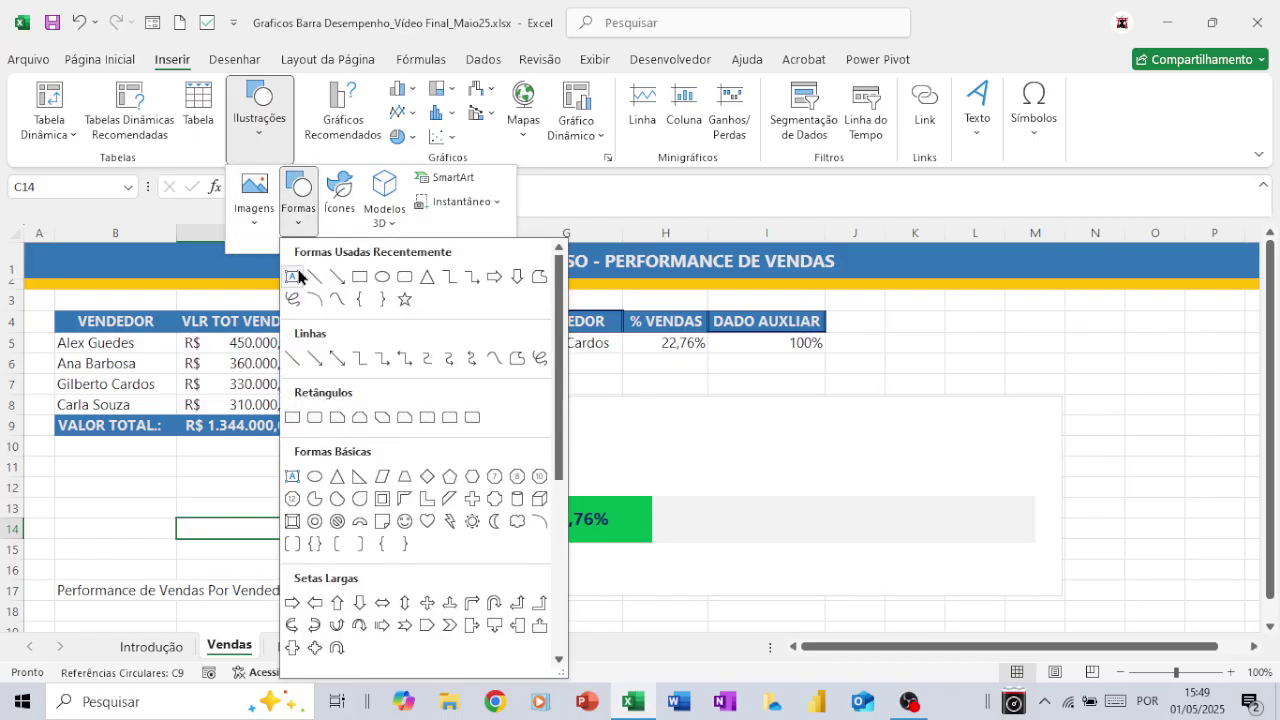
pyautogui.click(297, 274)
pyautogui.click(228, 516)
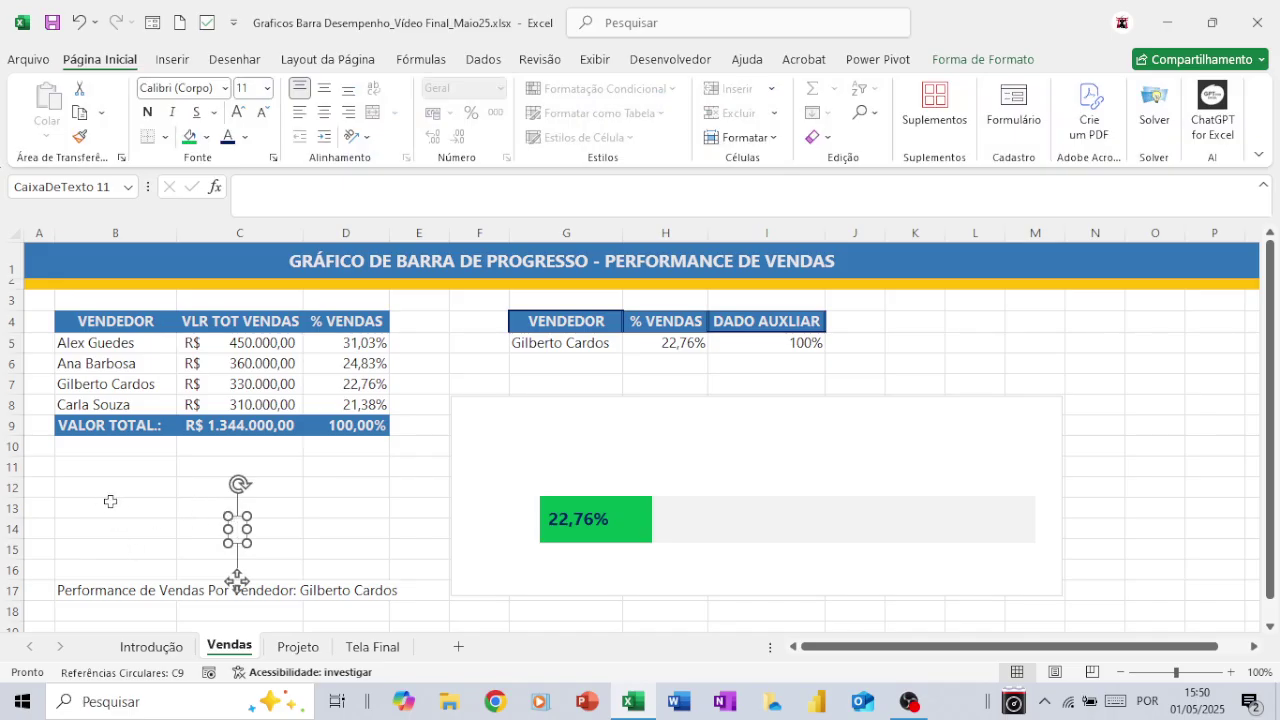
pyautogui.click(251, 190)
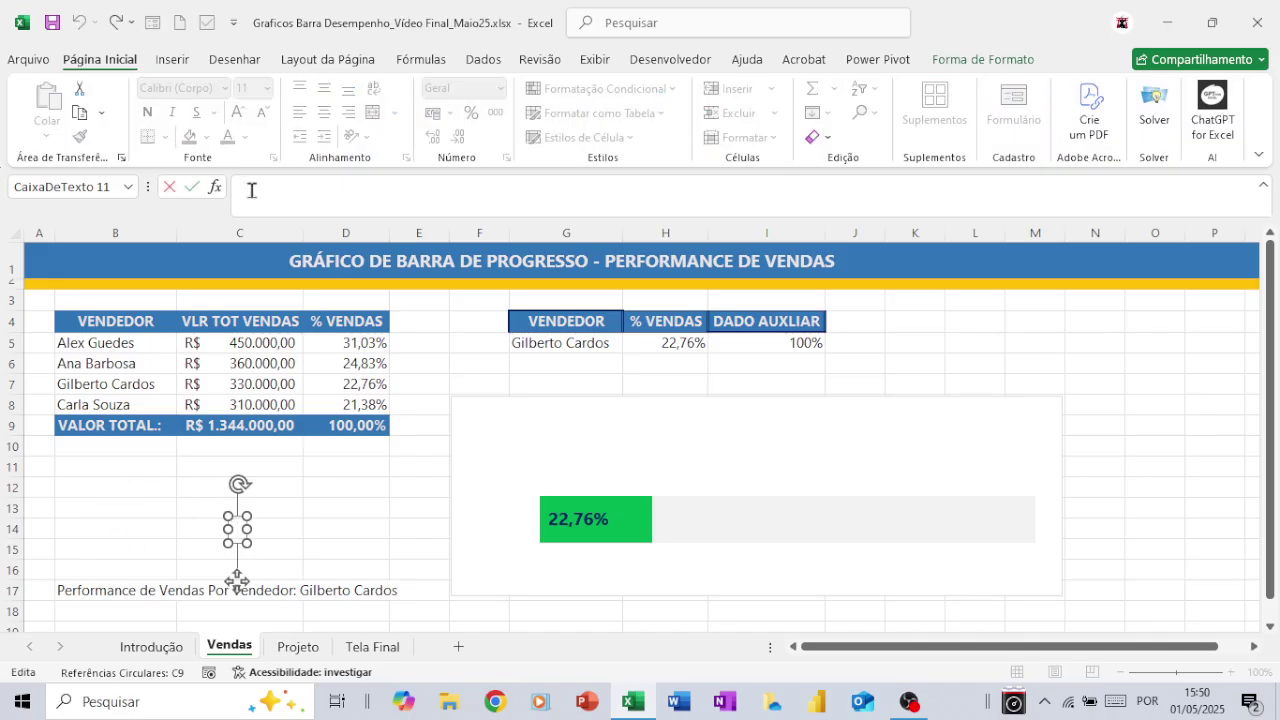
pyautogui.write('=B')
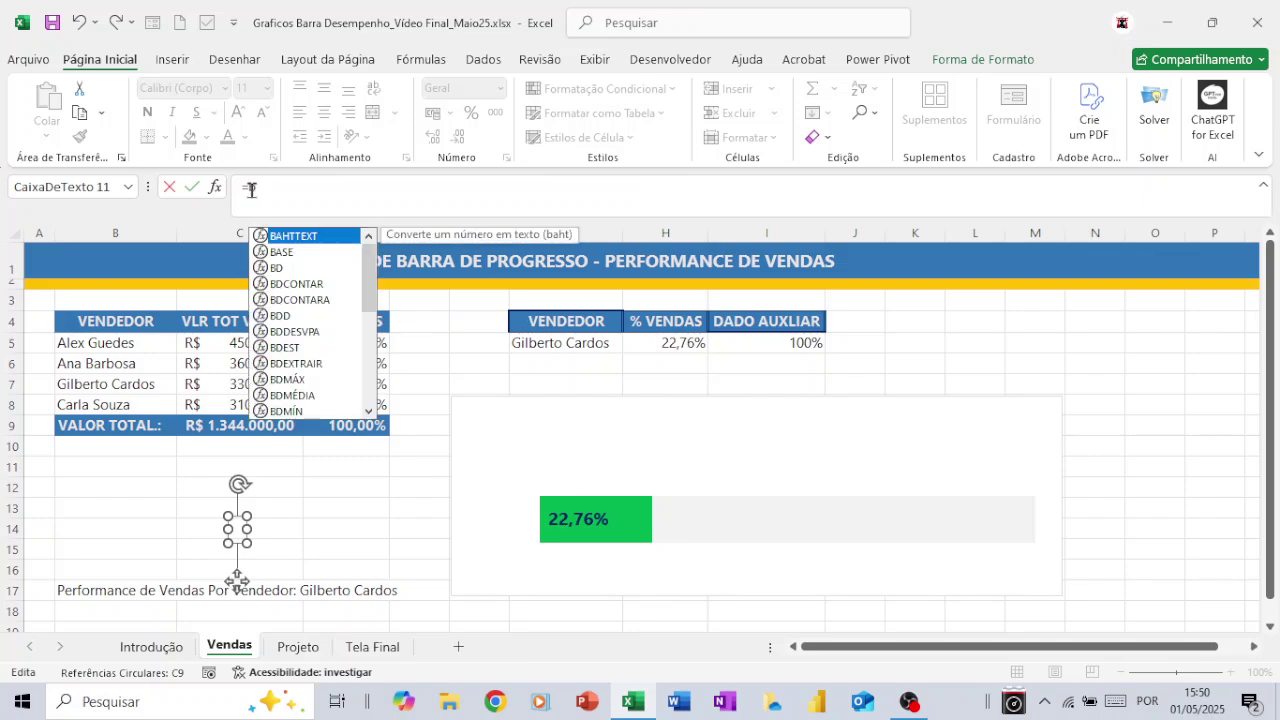
pyautogui.write('17')
pyautogui.press('Return')
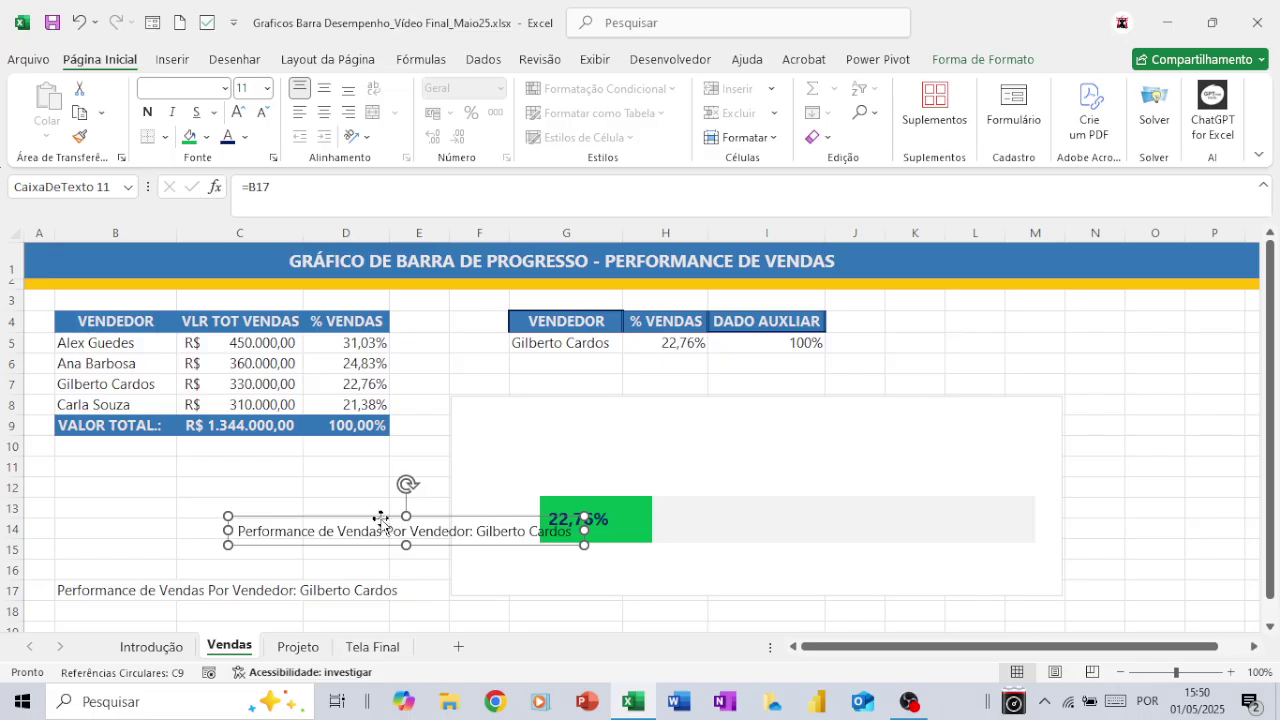
# Step: Place the title text box centered along the chart's upper edge and format it in bold Segoe UI size 14
pyautogui.moveTo(380, 517); pyautogui.dragTo(730, 413)
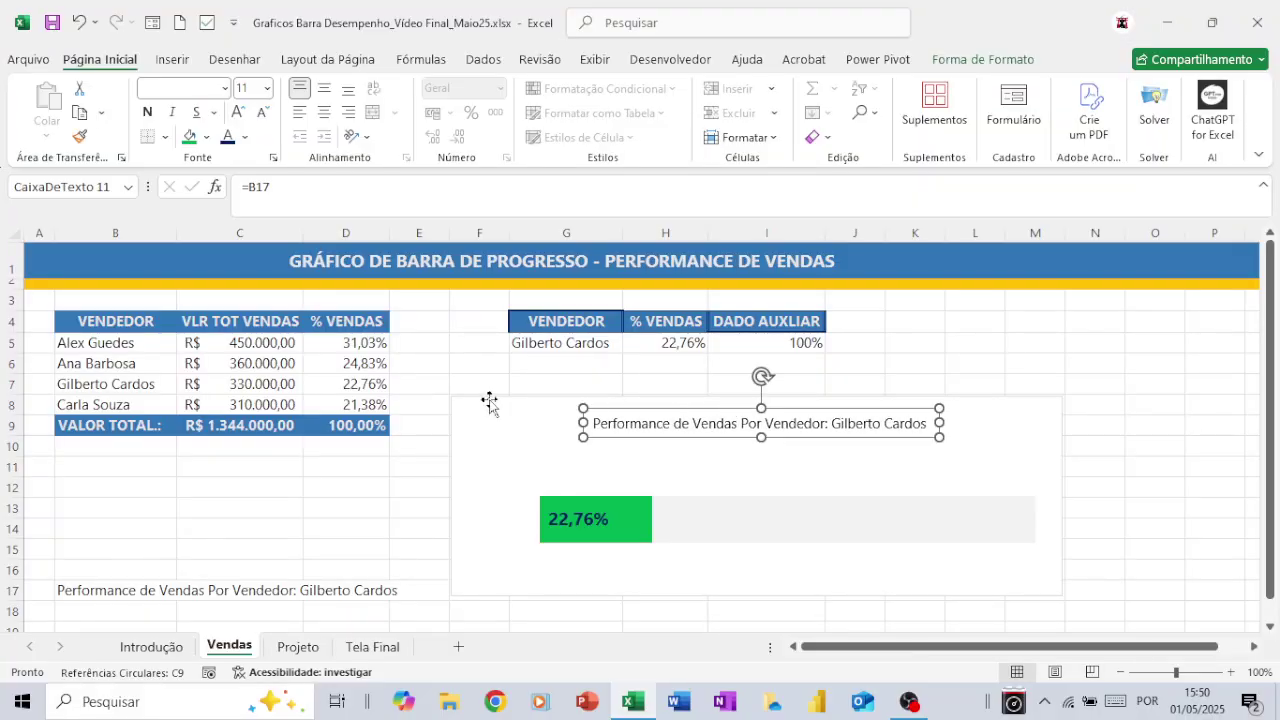
pyautogui.click(227, 137)
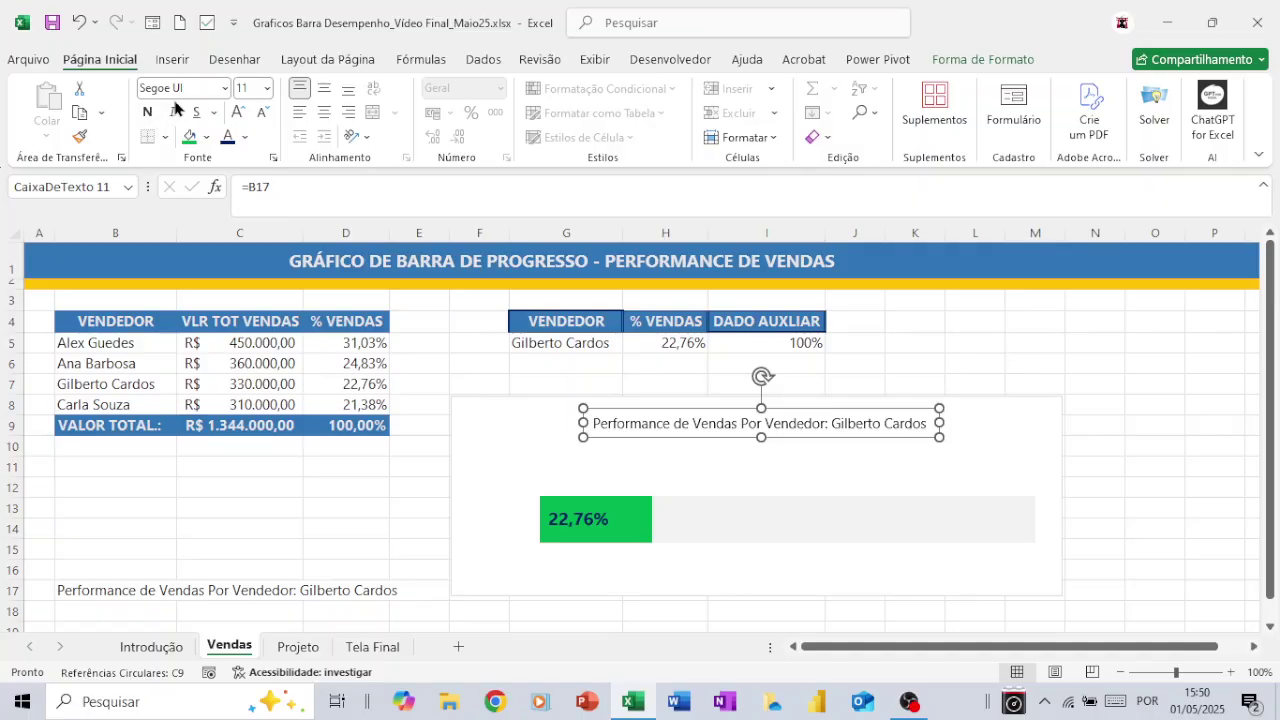
pyautogui.click(224, 88)
pyautogui.click(191, 222)
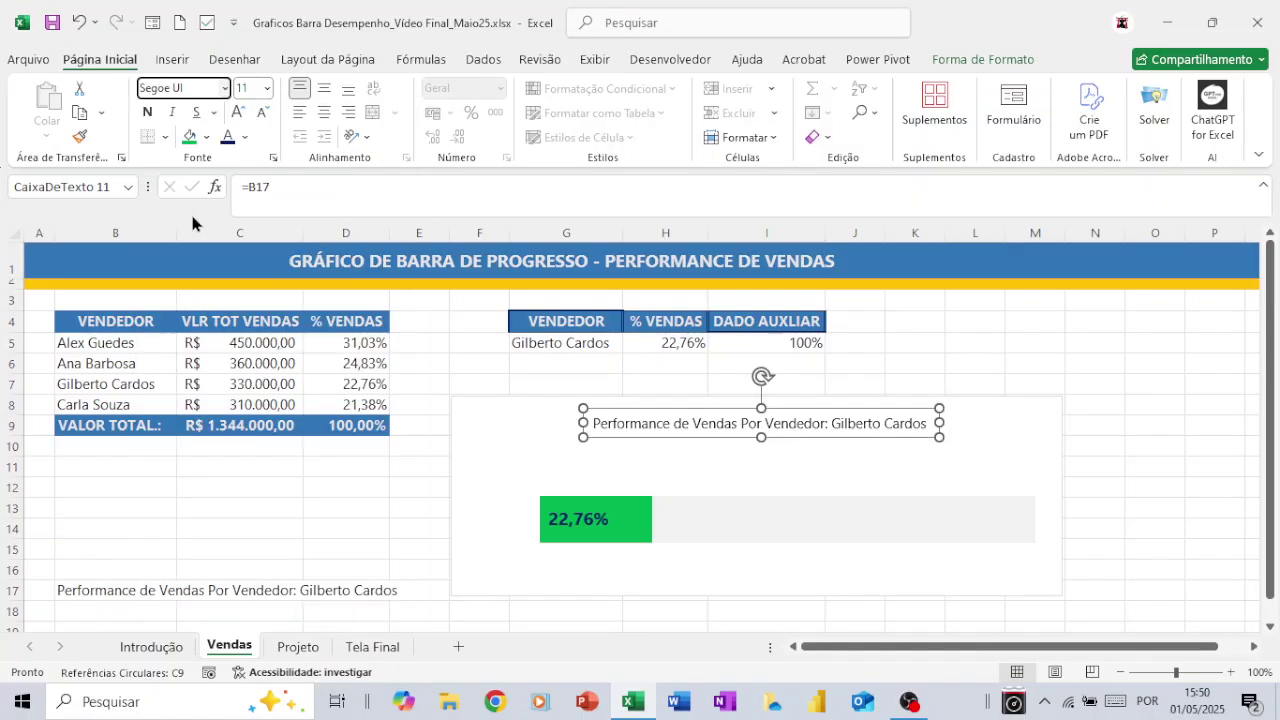
pyautogui.click(148, 112)
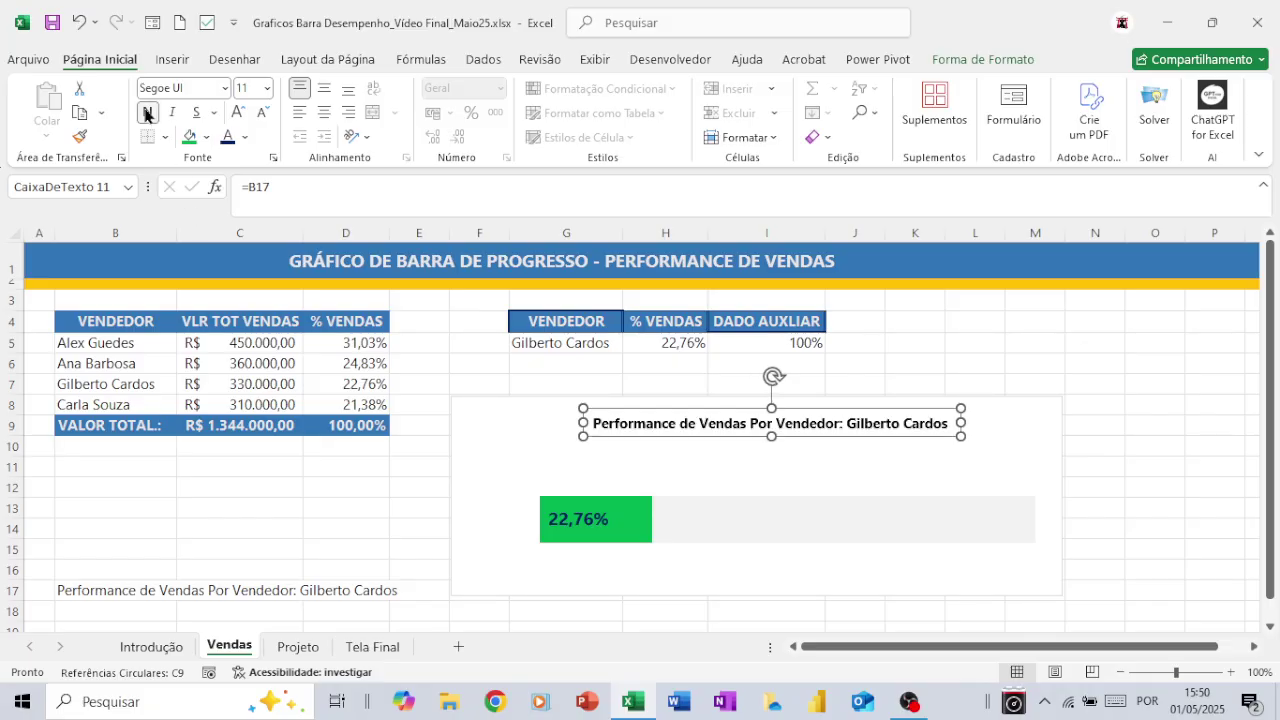
pyautogui.click(236, 116)
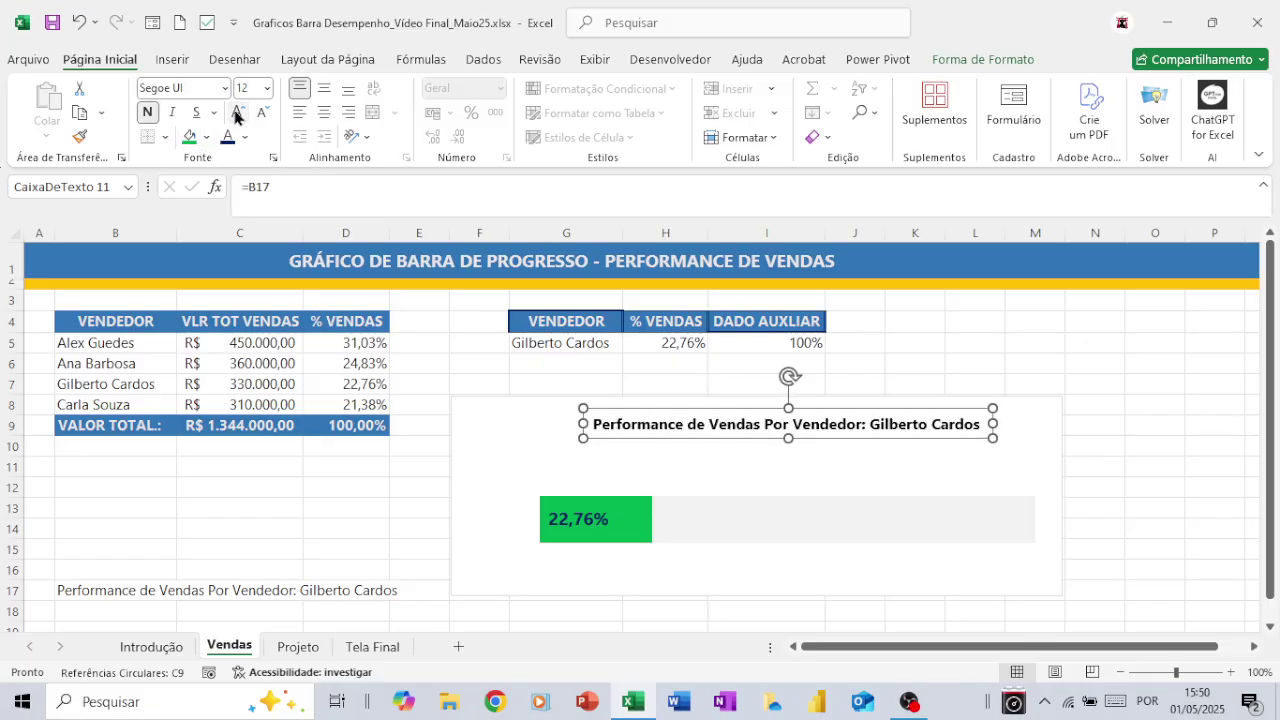
pyautogui.click(236, 116)
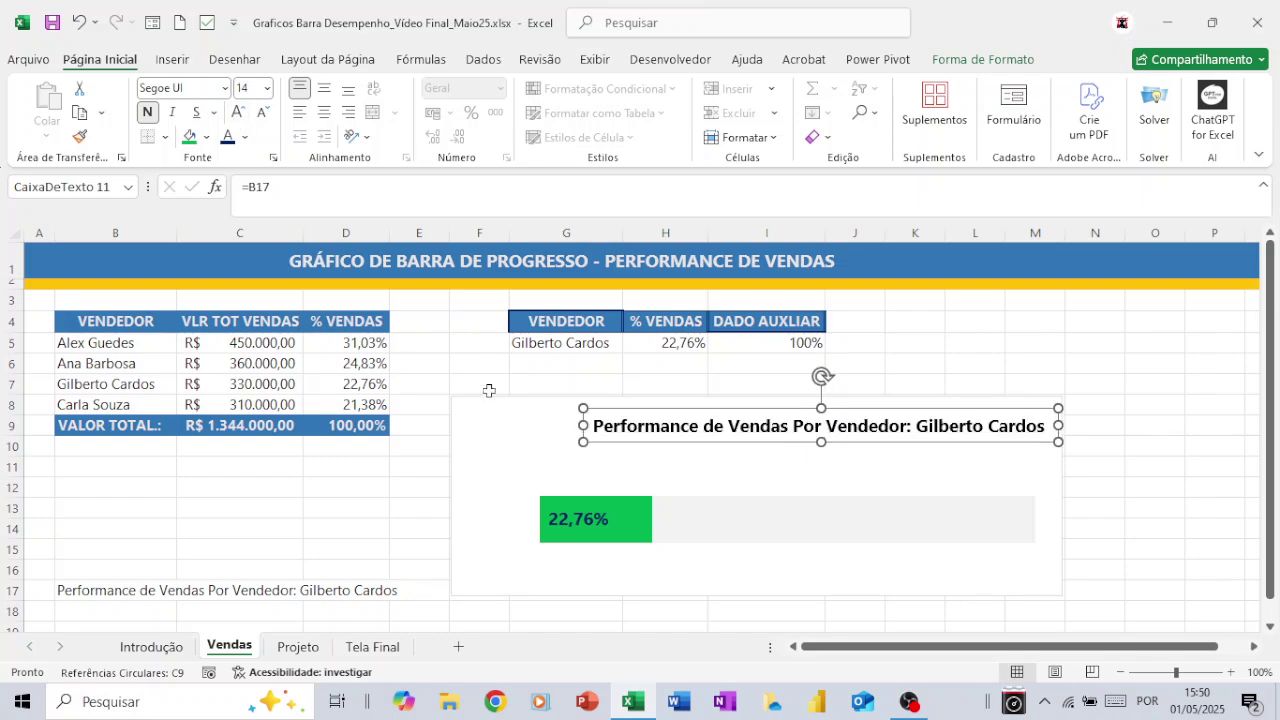
pyautogui.moveTo(755, 409); pyautogui.dragTo(700, 406)
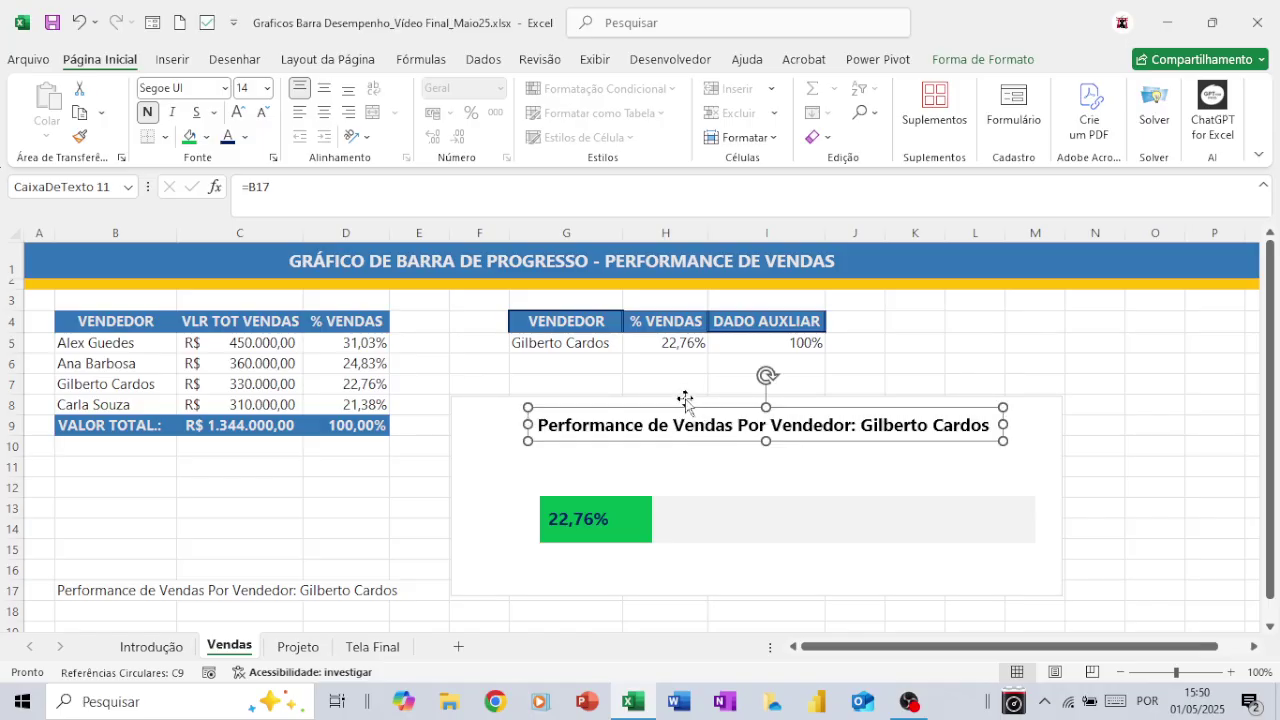
# Step: Try light blue and light green fills on the chart area, settling on the light blue-gray theme colour
pyautogui.click(680, 398)
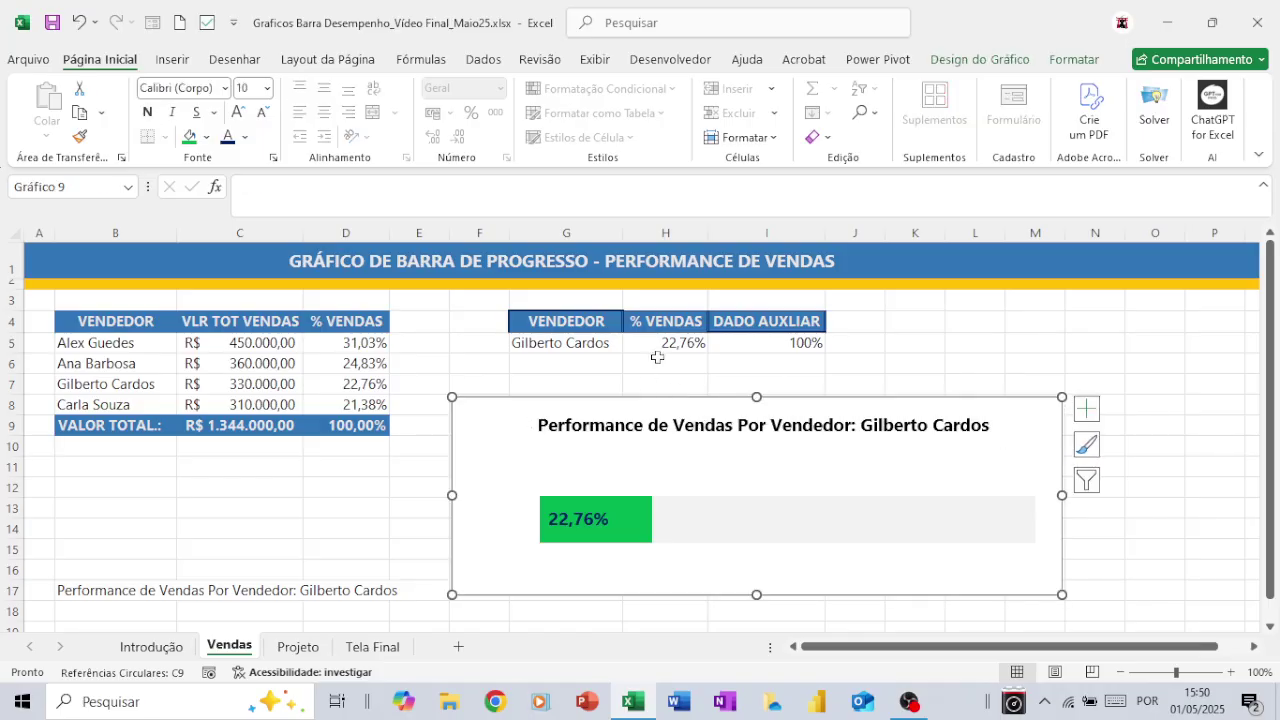
pyautogui.click(1060, 62)
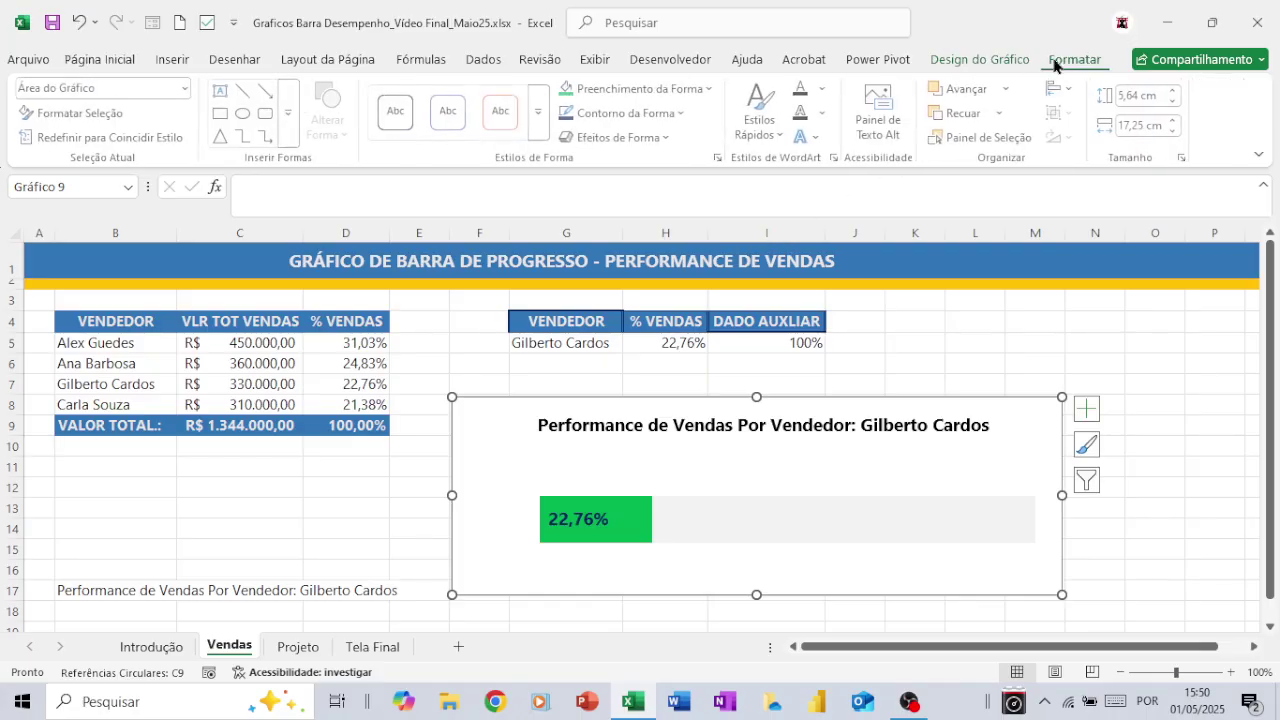
pyautogui.click(712, 90)
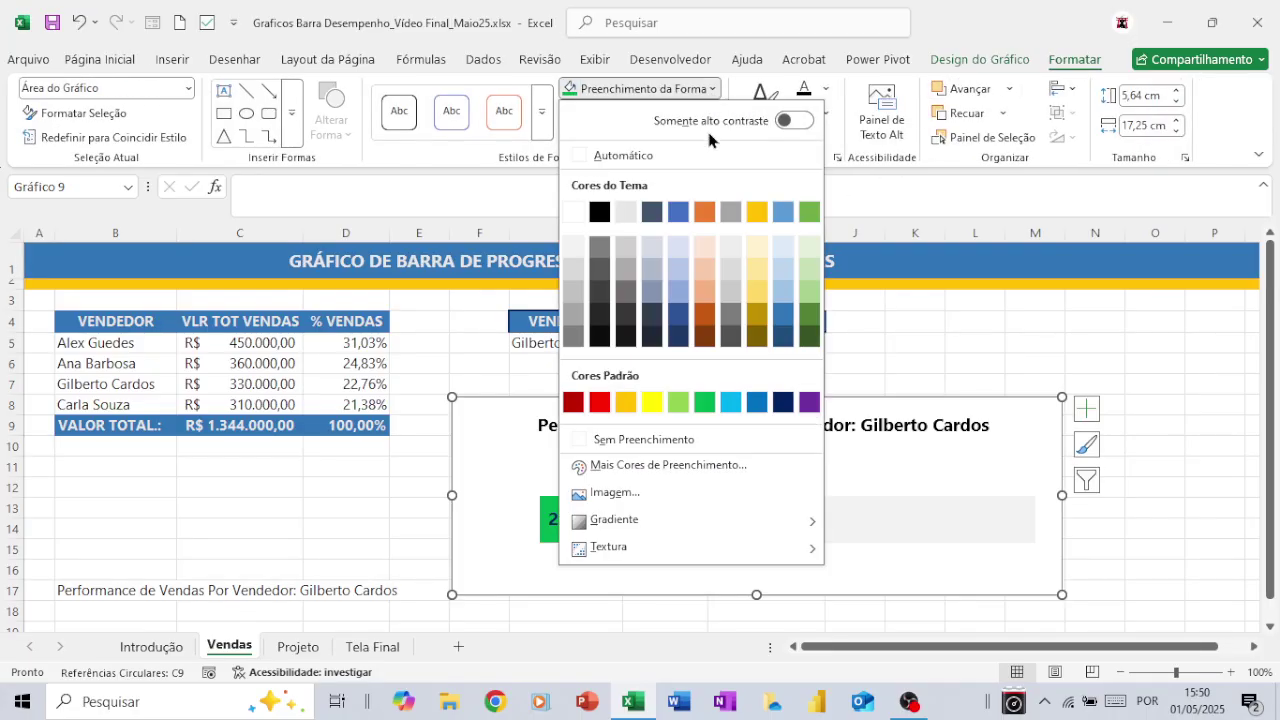
pyautogui.click(677, 272)
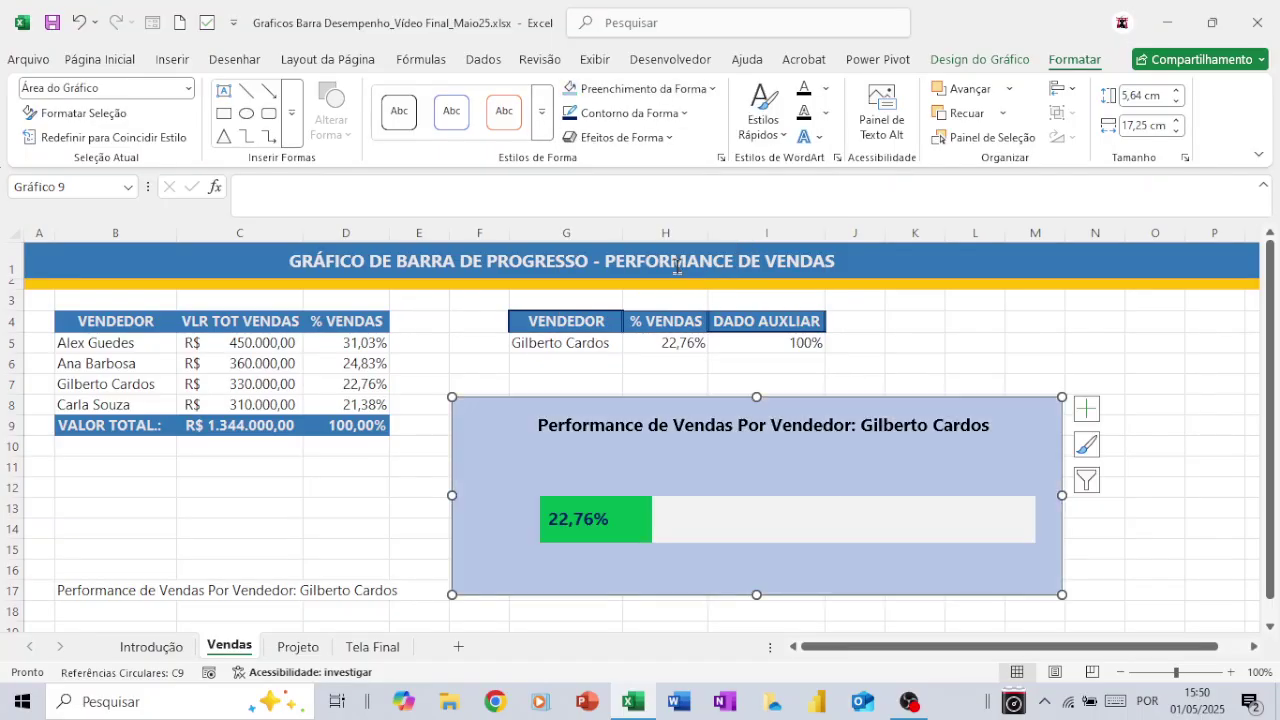
pyautogui.click(710, 89)
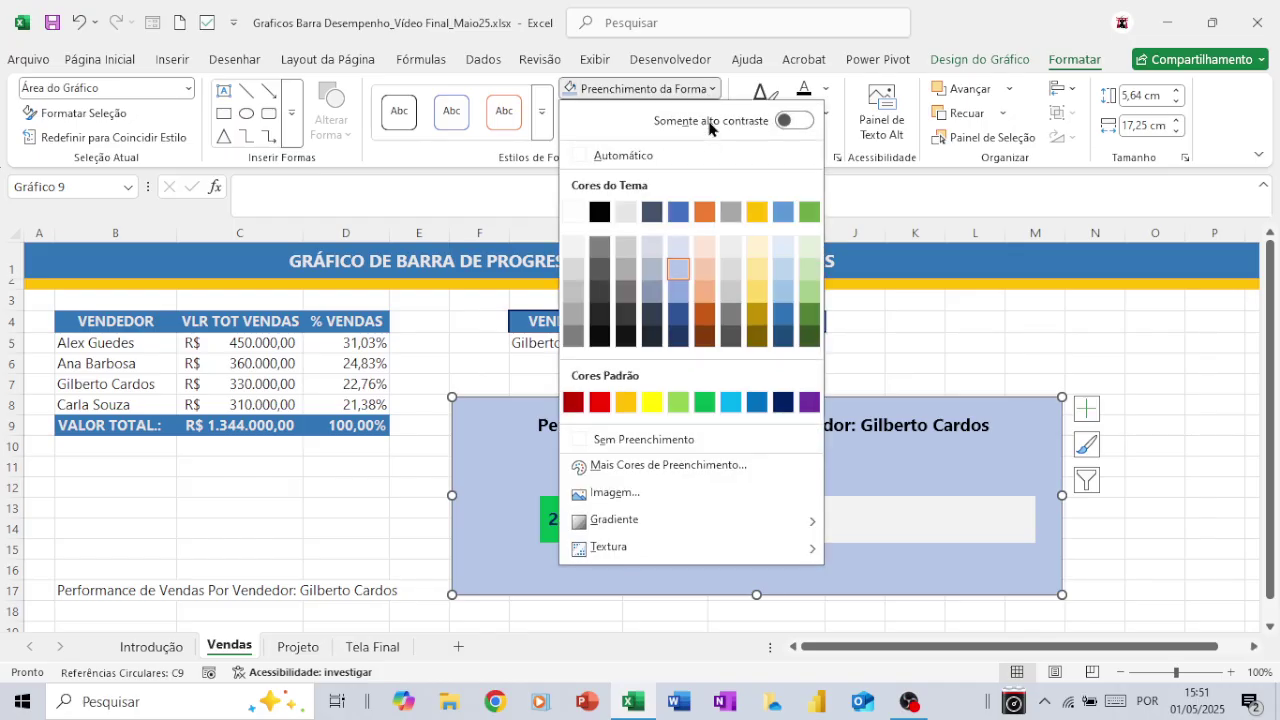
pyautogui.click(808, 247)
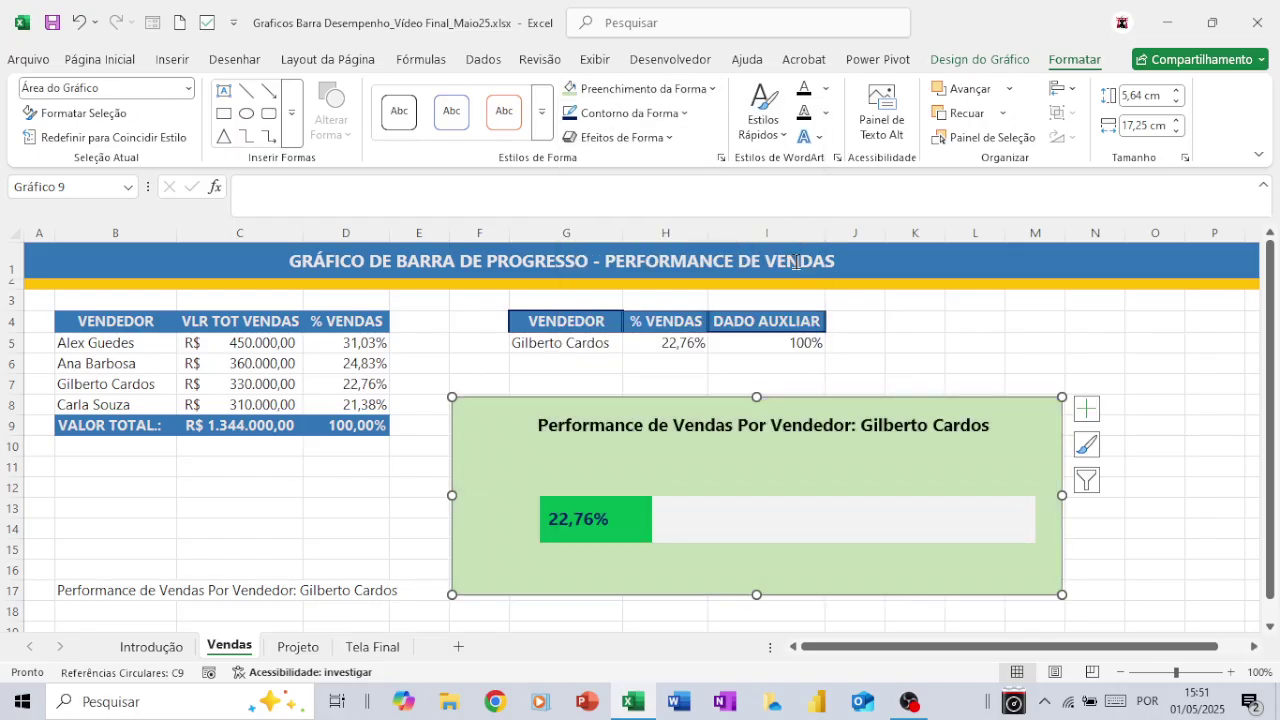
pyautogui.click(708, 96)
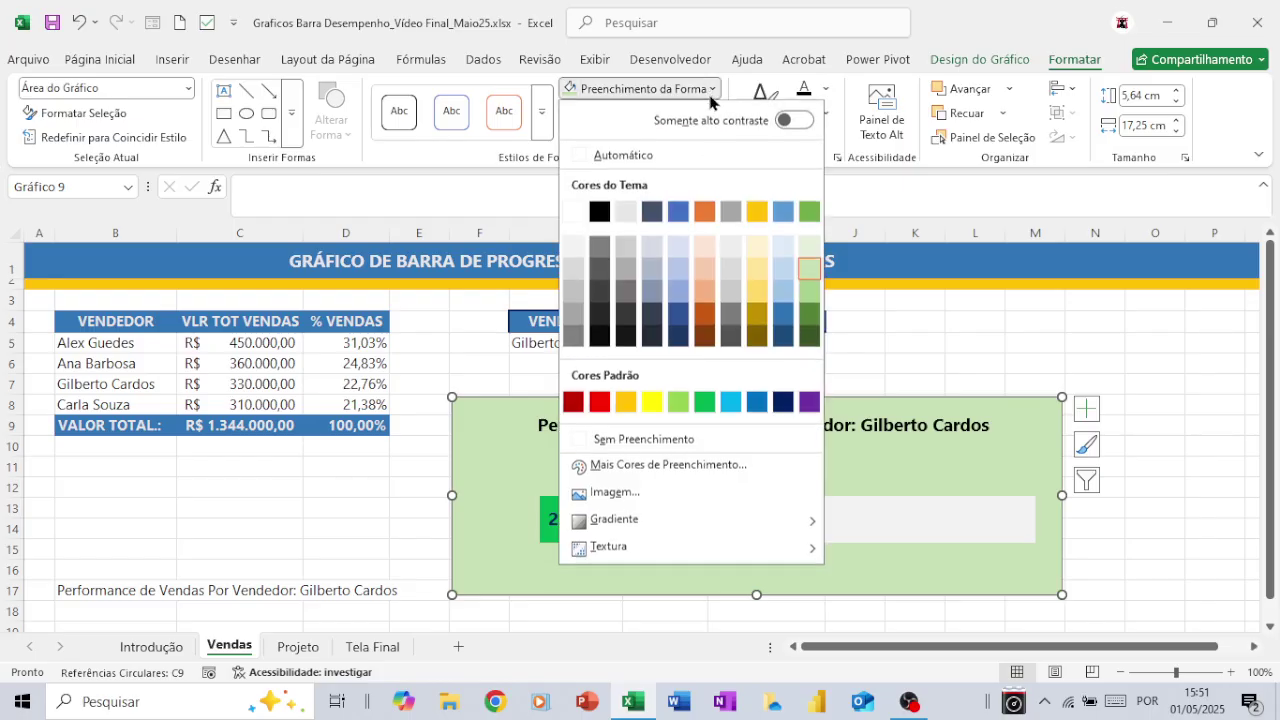
pyautogui.click(653, 268)
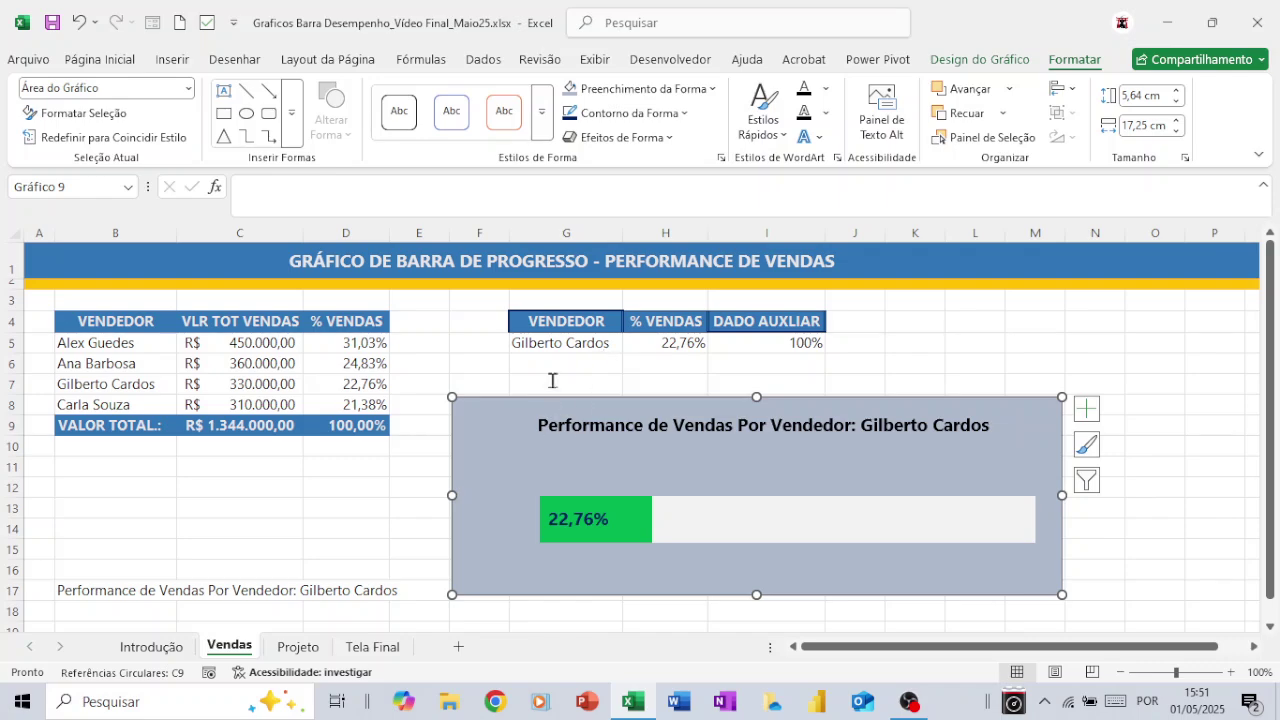
# Step: Give the chart area a standard dark blue outline with a thickness of 1½ pt
pyautogui.click(680, 115)
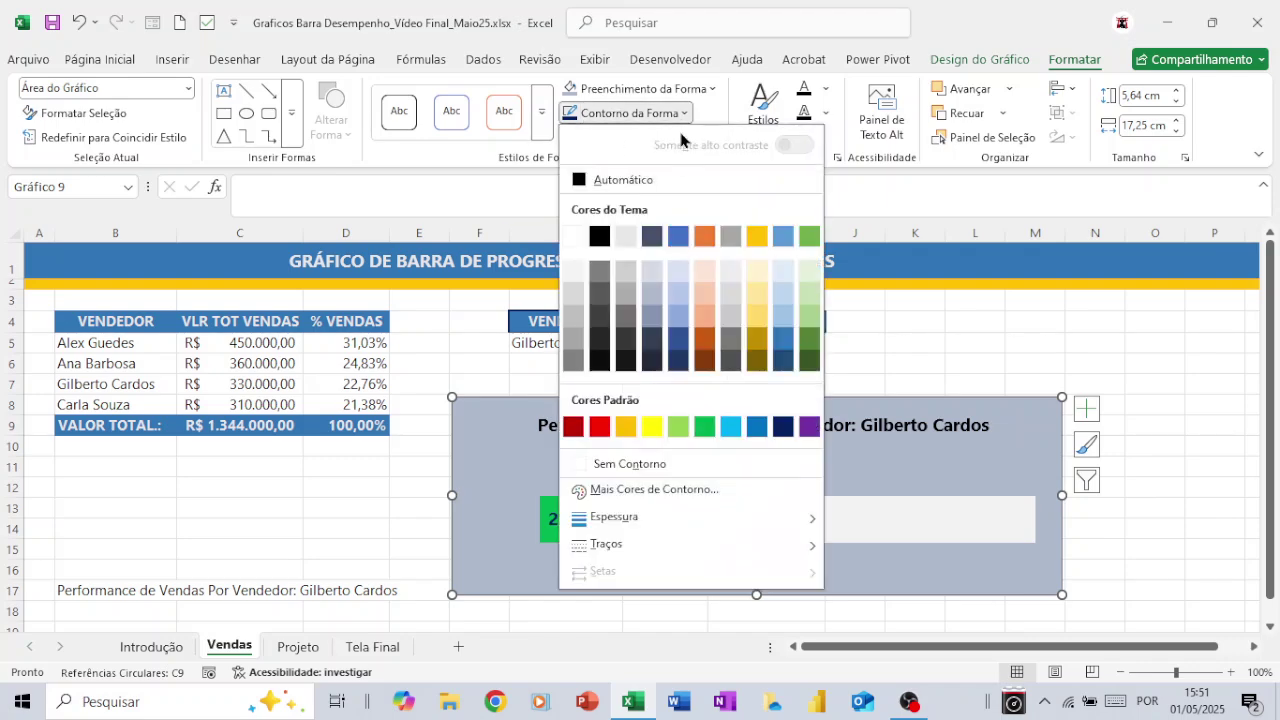
pyautogui.click(781, 428)
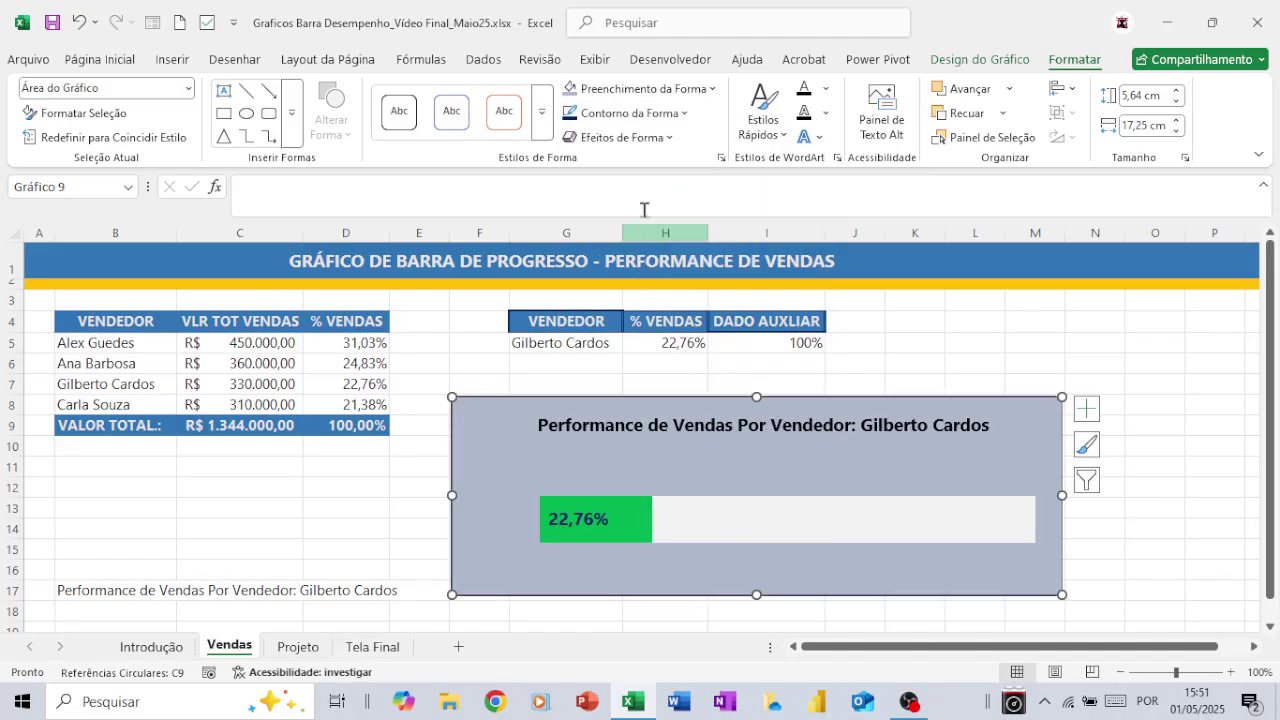
pyautogui.click(684, 114)
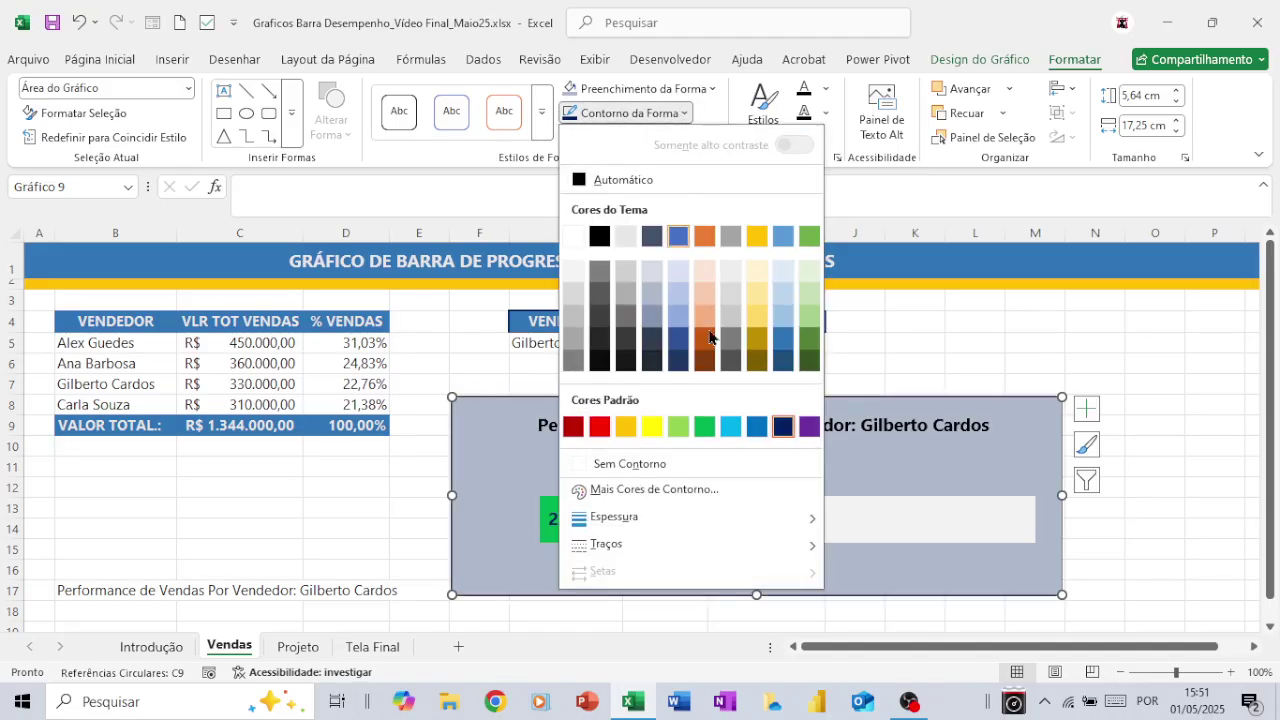
pyautogui.moveTo(749, 514)
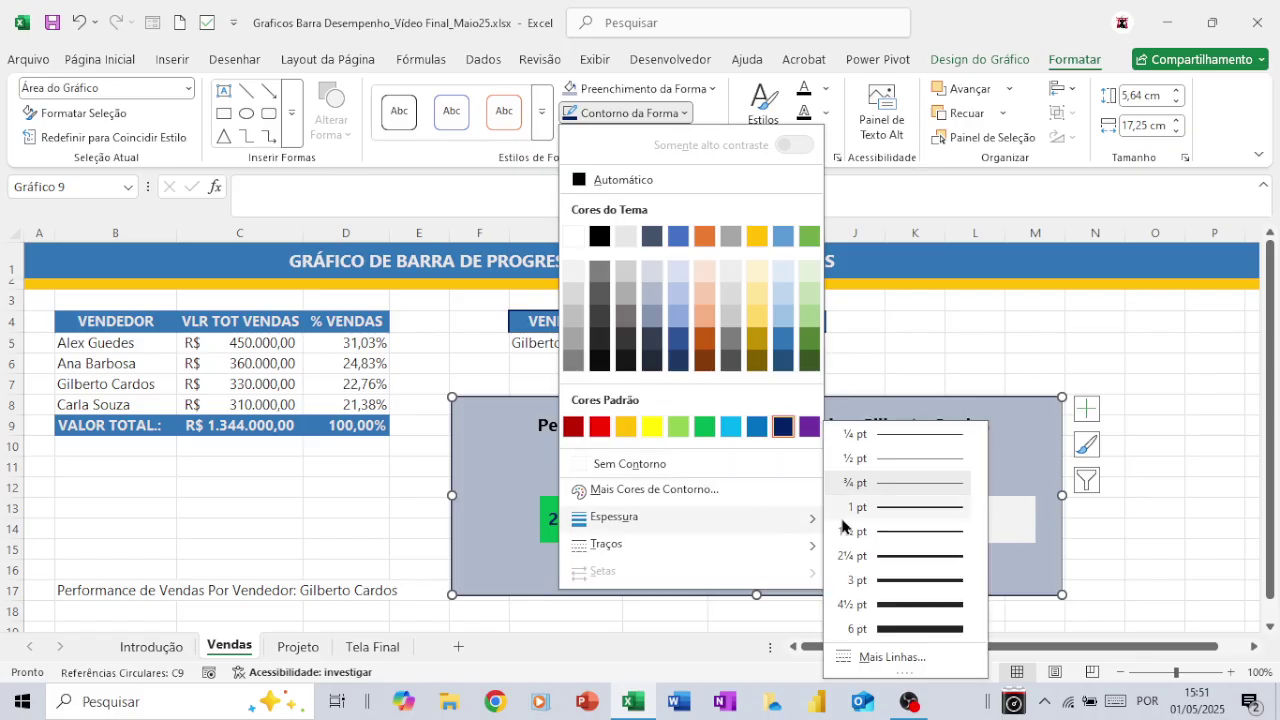
pyautogui.click(871, 531)
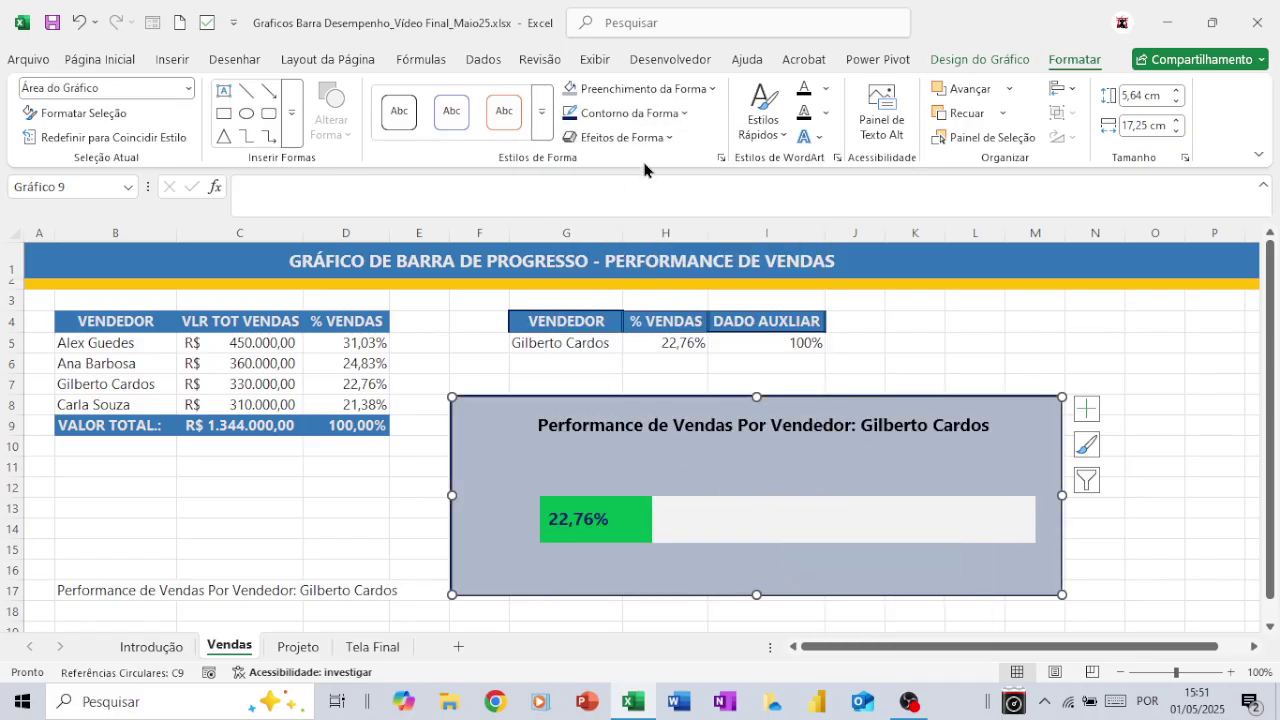
# Step: Apply the centered outer shadow effect to the chart area and deselect the chart
pyautogui.click(662, 138)
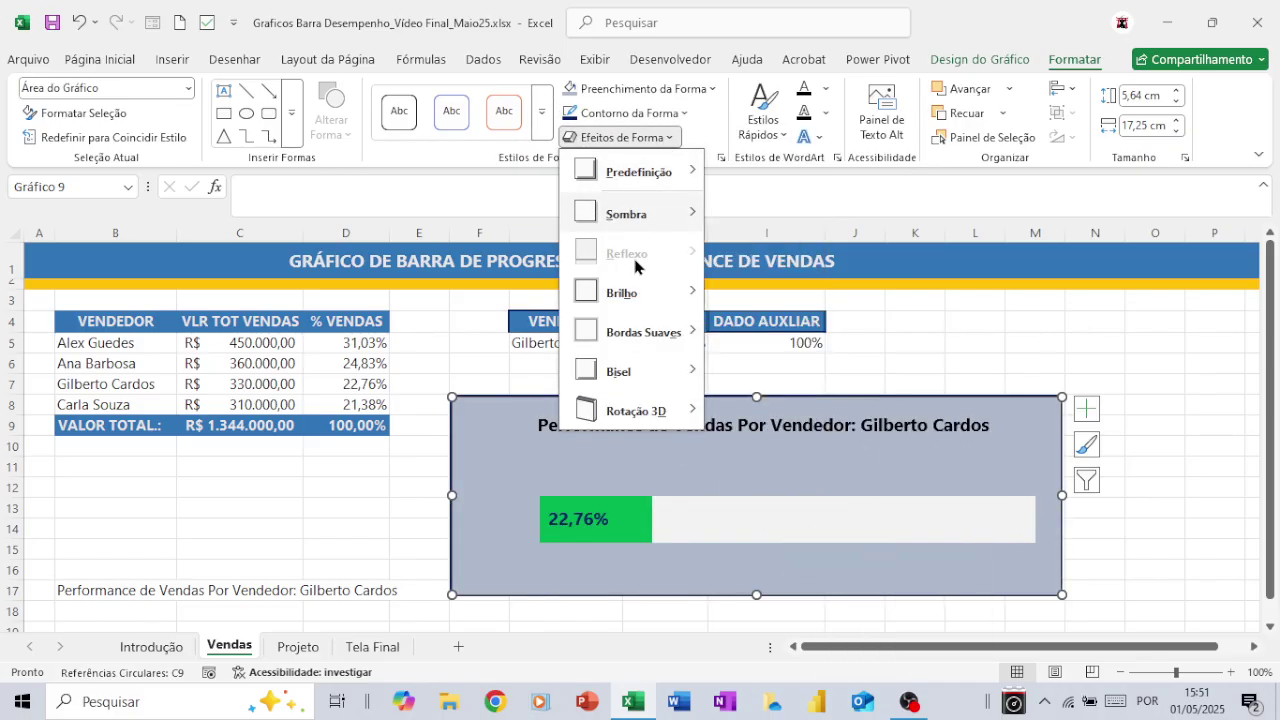
pyautogui.moveTo(636, 214)
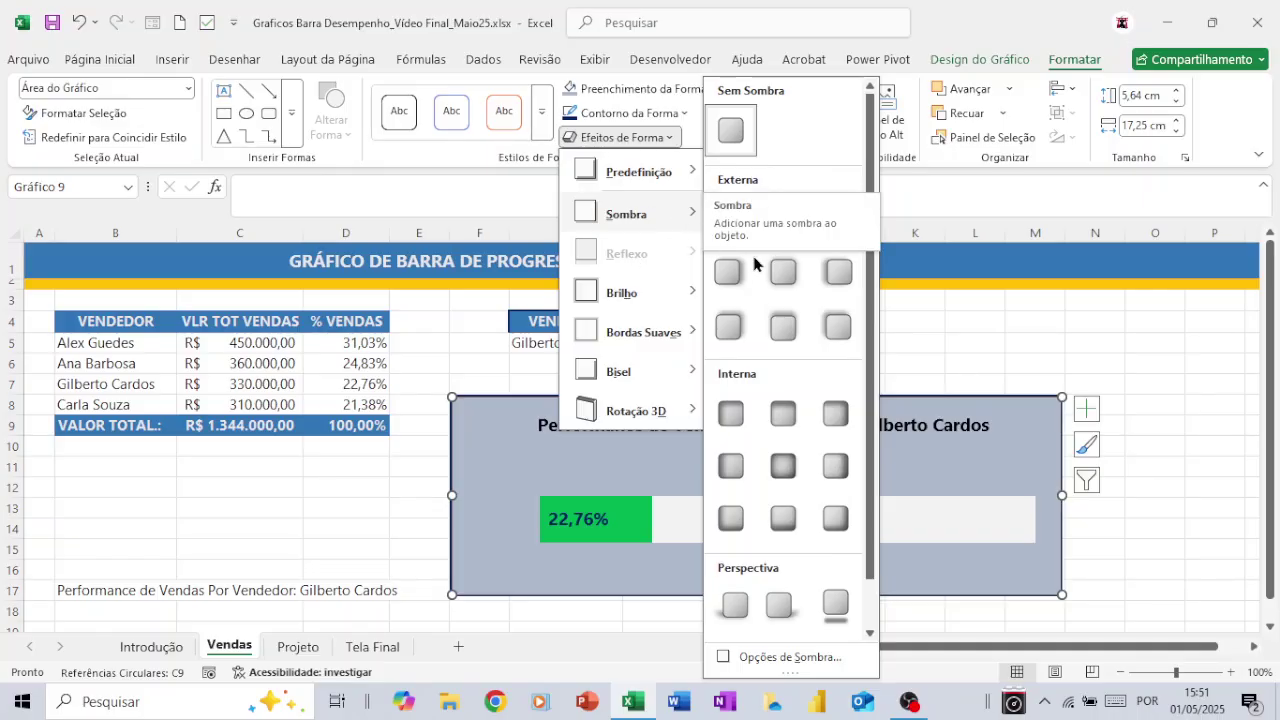
pyautogui.click(783, 270)
pyautogui.click(524, 383)
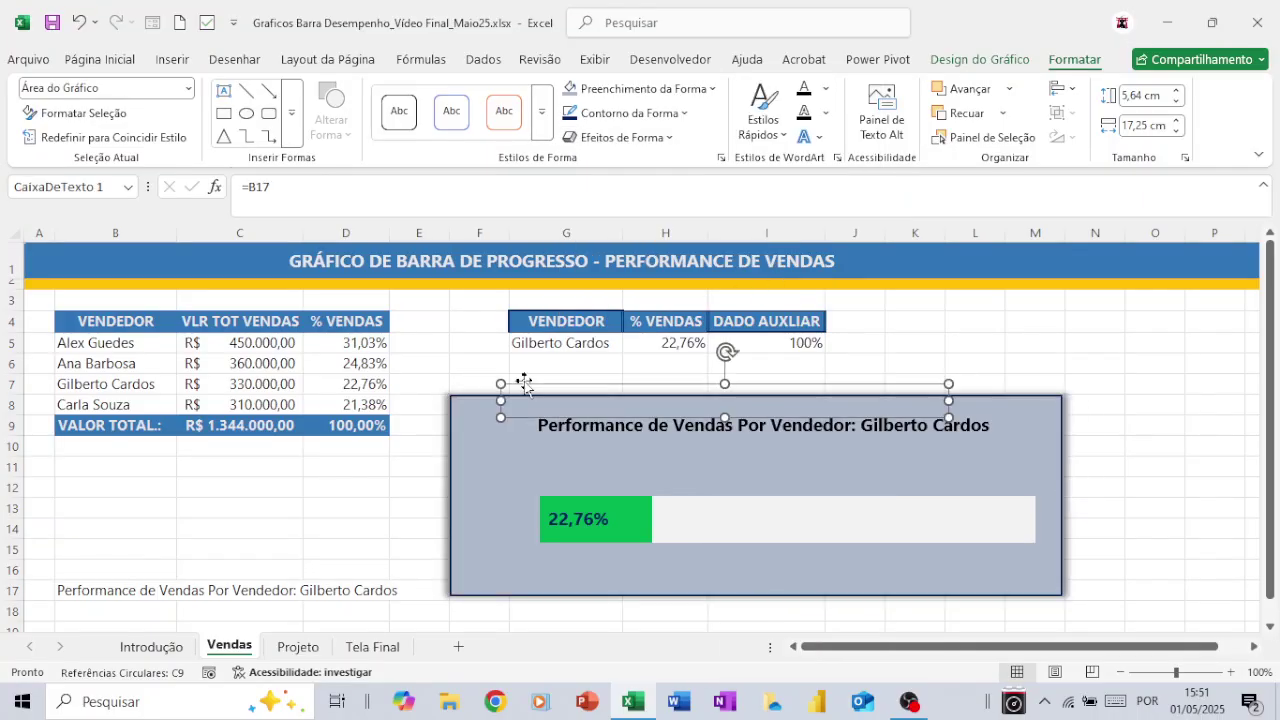
pyautogui.click(470, 362)
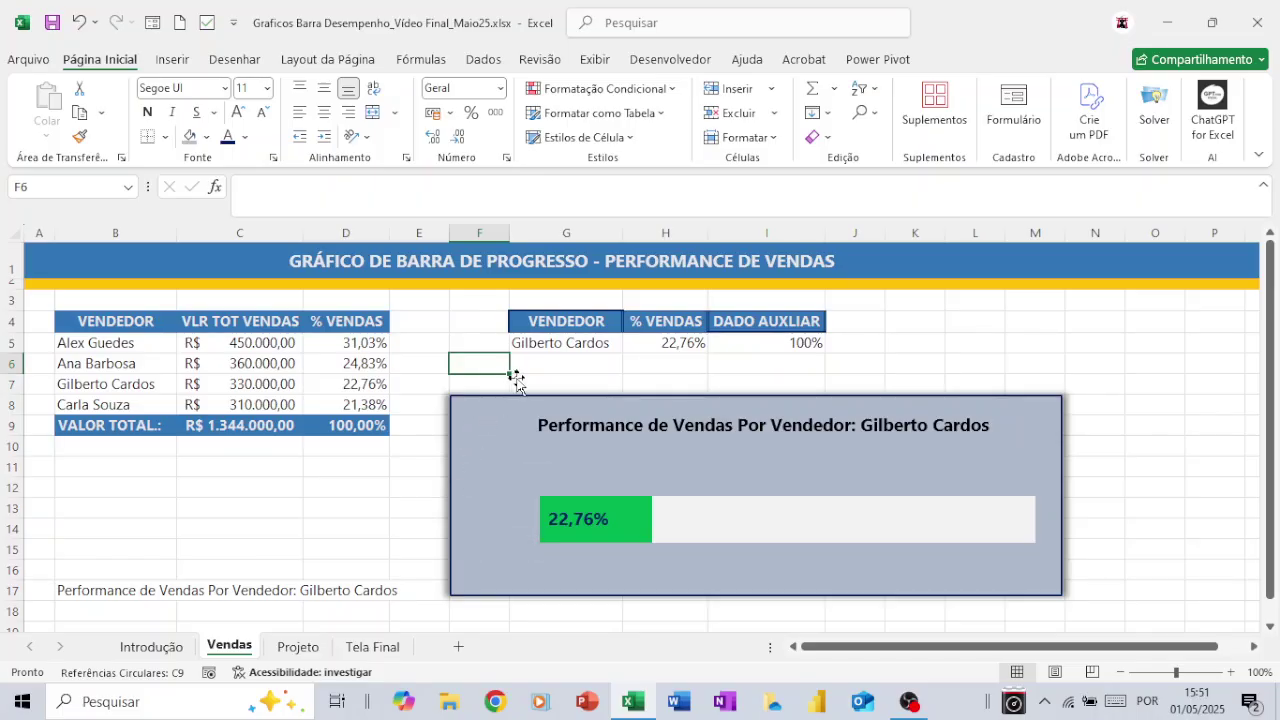
# Step: Choose the last vendor from the drop-down list in cell G5 and check the chart's title and percentage
pyautogui.click(550, 347)
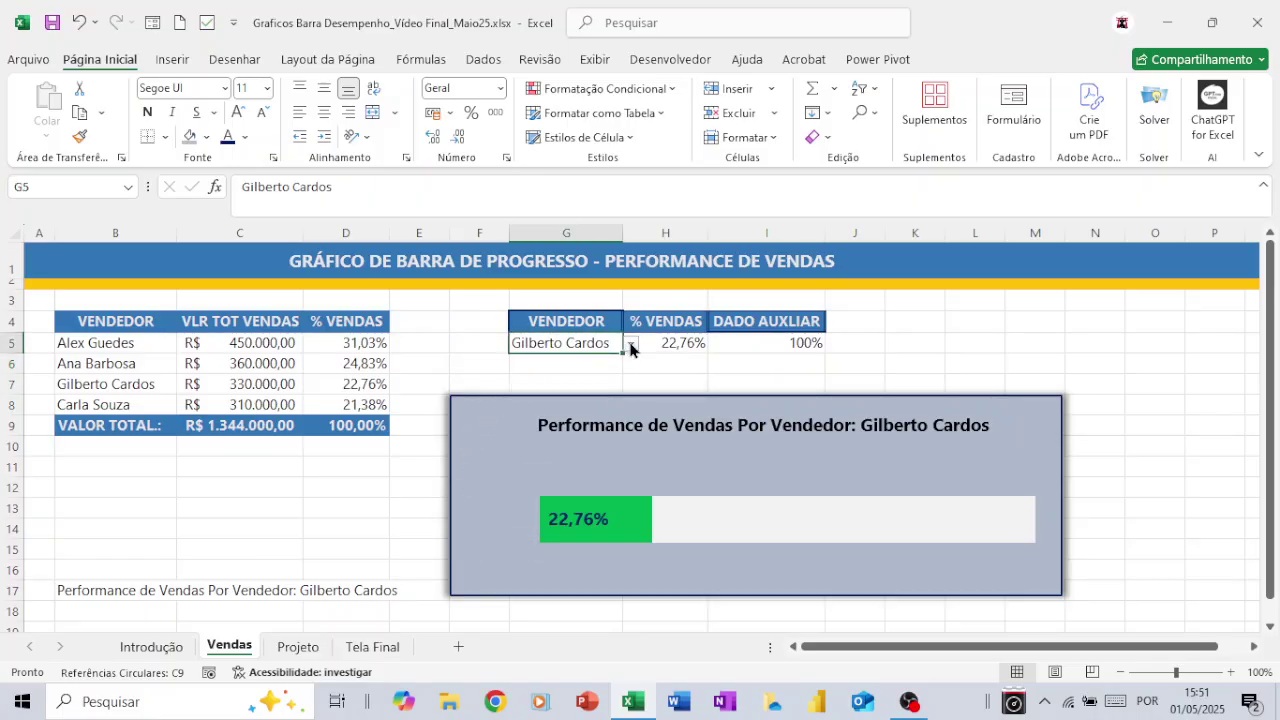
pyautogui.click(630, 343)
pyautogui.click(574, 396)
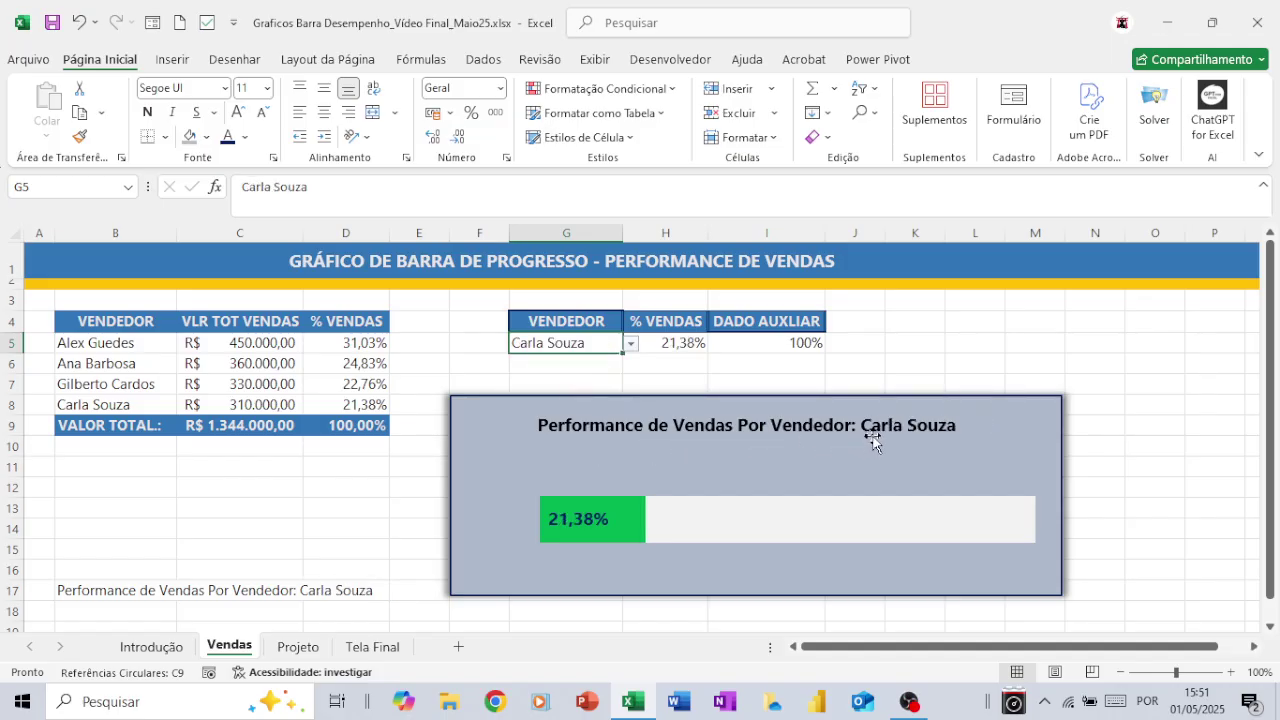
pyautogui.moveTo(619, 514)
# Step: On the Projeto sheet, clear the formulas under VERDADEIRO and FALSO in cells F6 and G6
pyautogui.click(298, 647)
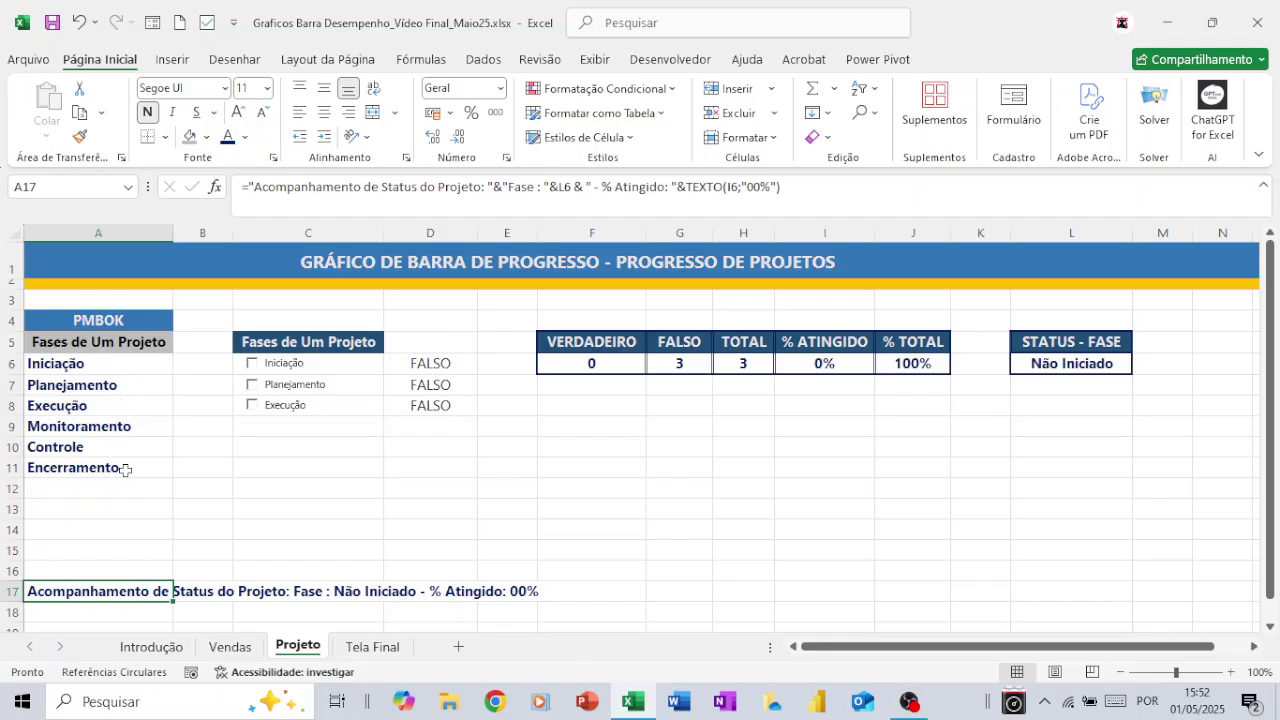
pyautogui.click(580, 369)
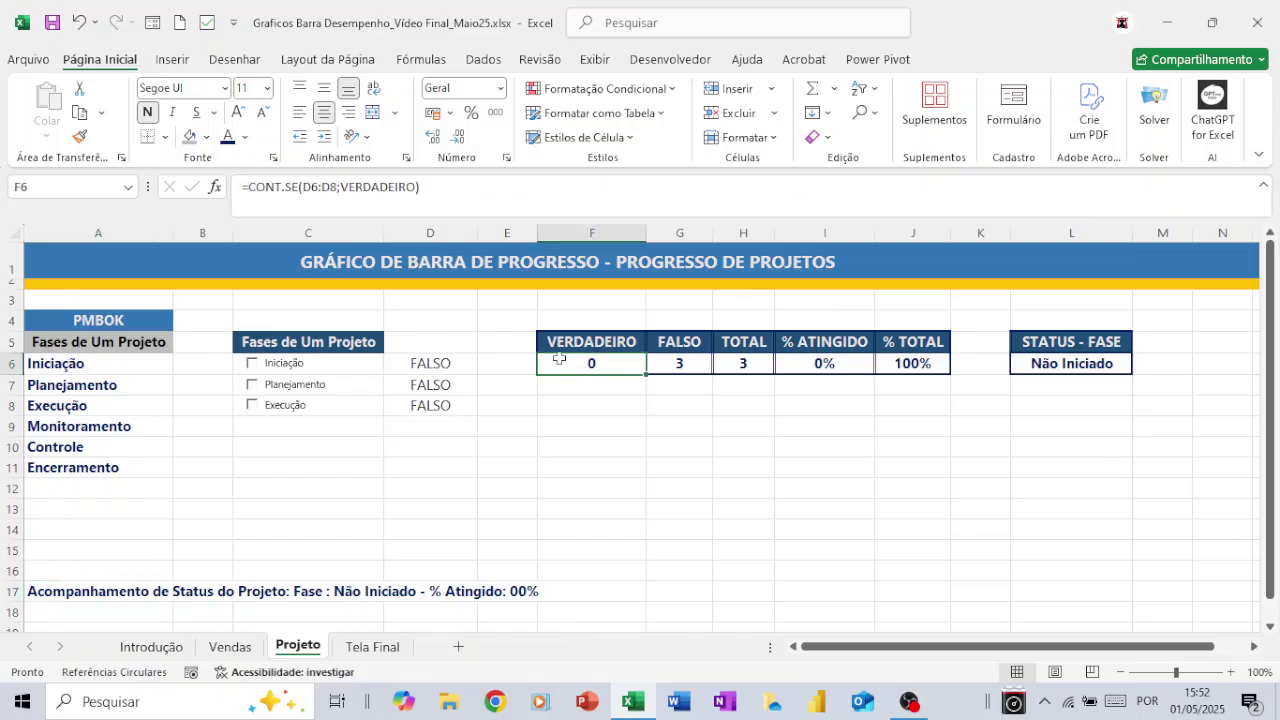
pyautogui.press('Delete')
pyautogui.press('Right')
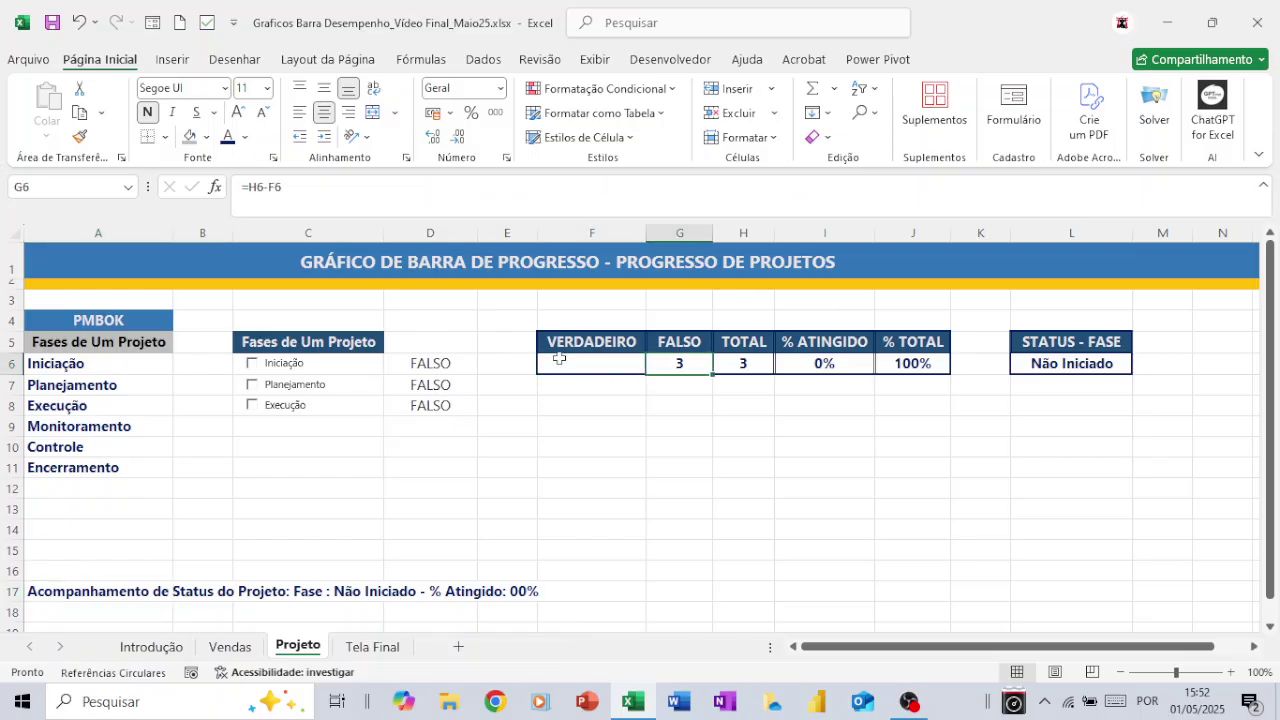
pyautogui.press('Delete')
pyautogui.press('Right')
pyautogui.press('Right')
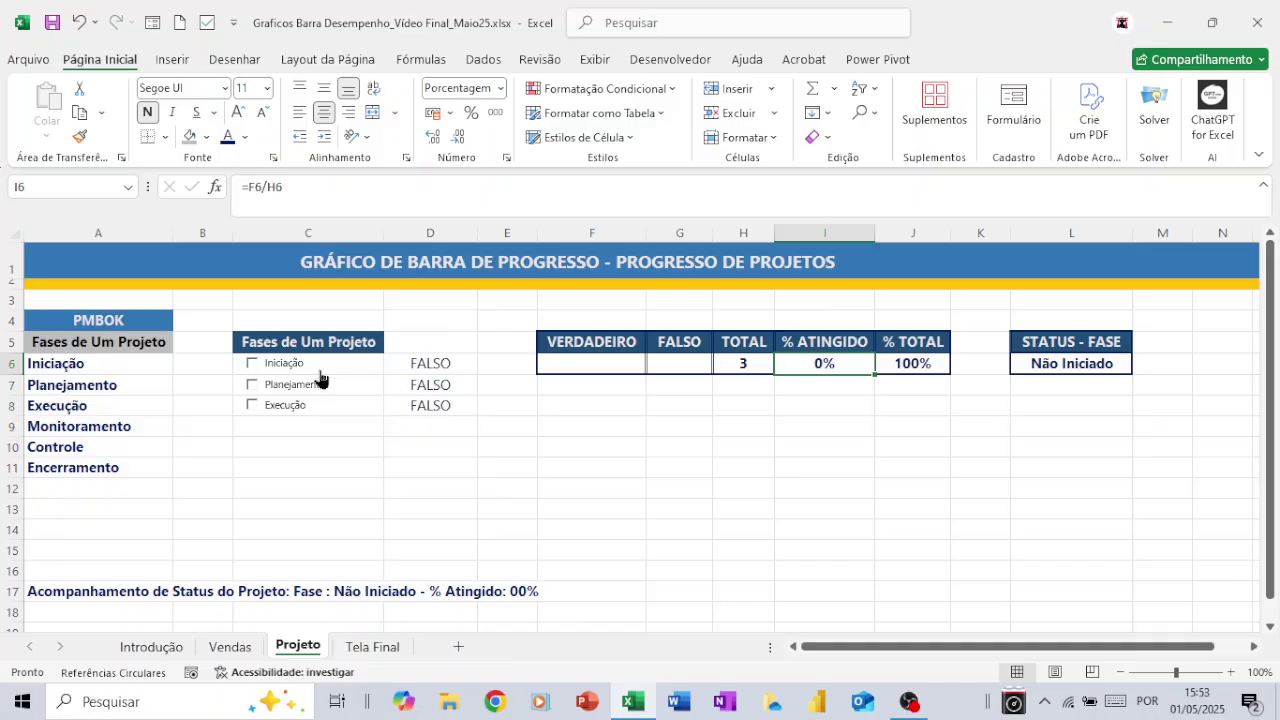
# Step: Insert a form-control check box over cell C9 and adjust its height and position to align below the Execução check box
pyautogui.click(306, 430)
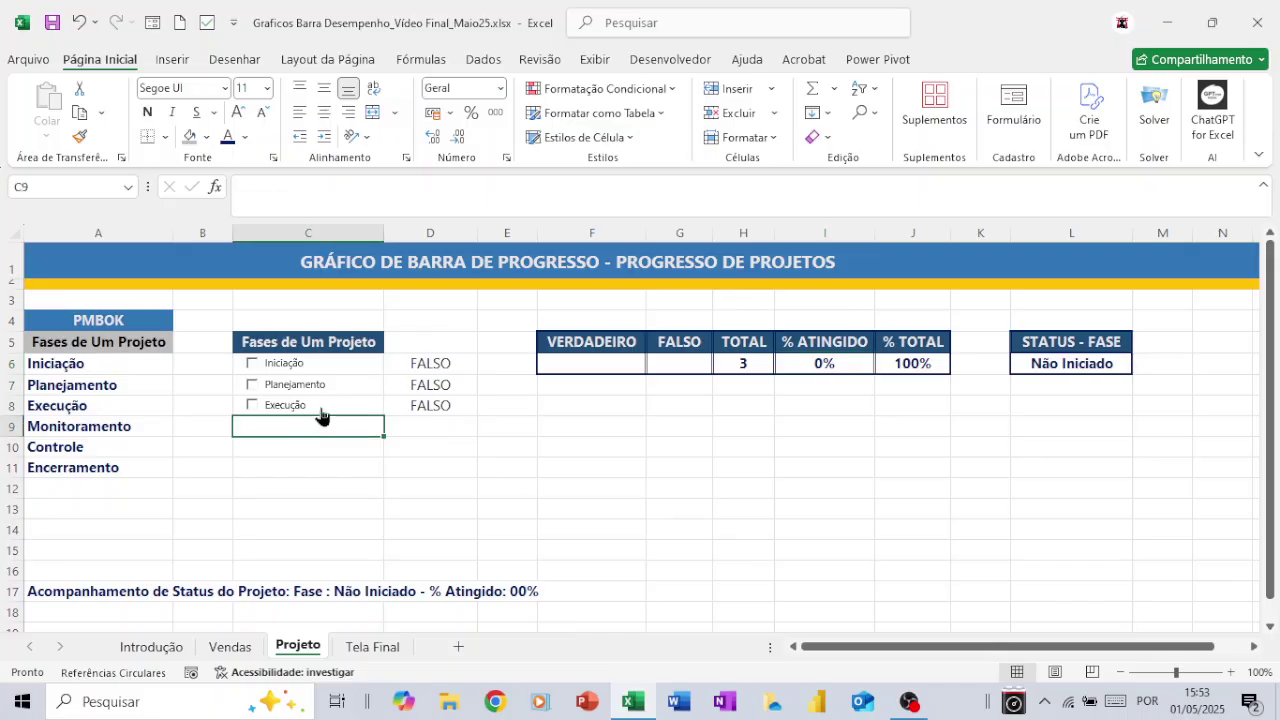
pyautogui.click(636, 62)
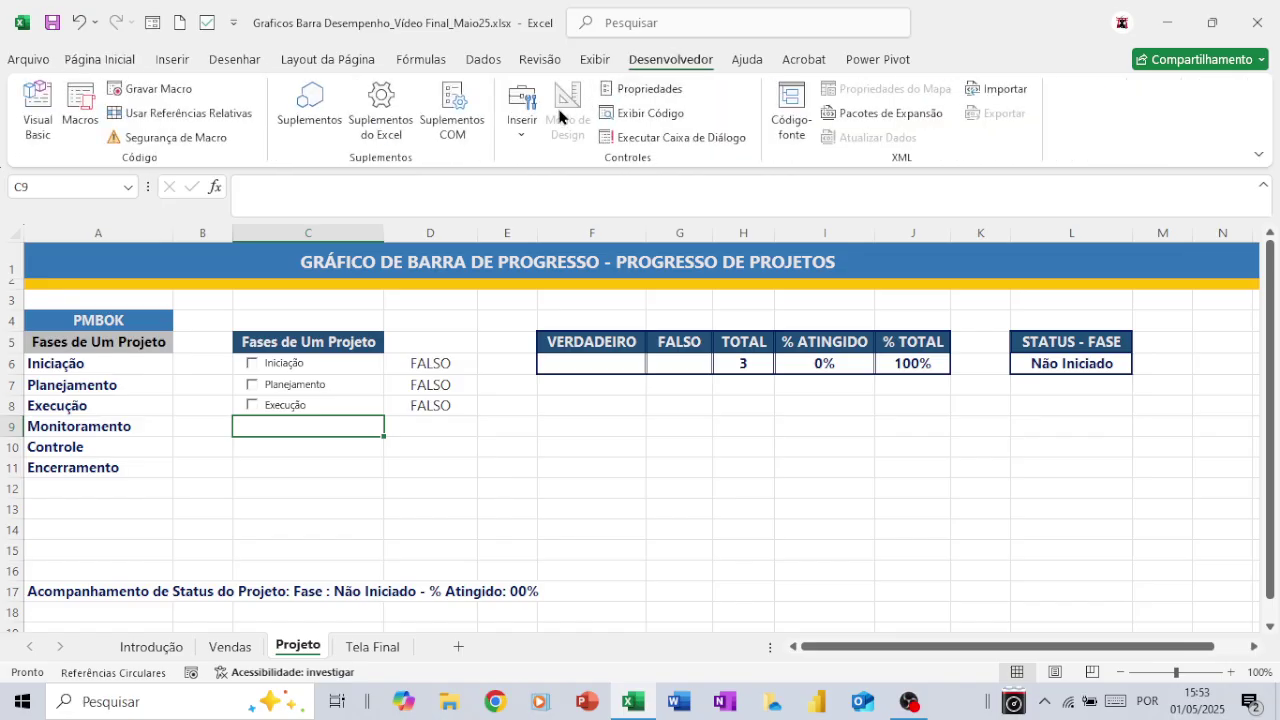
pyautogui.click(522, 120)
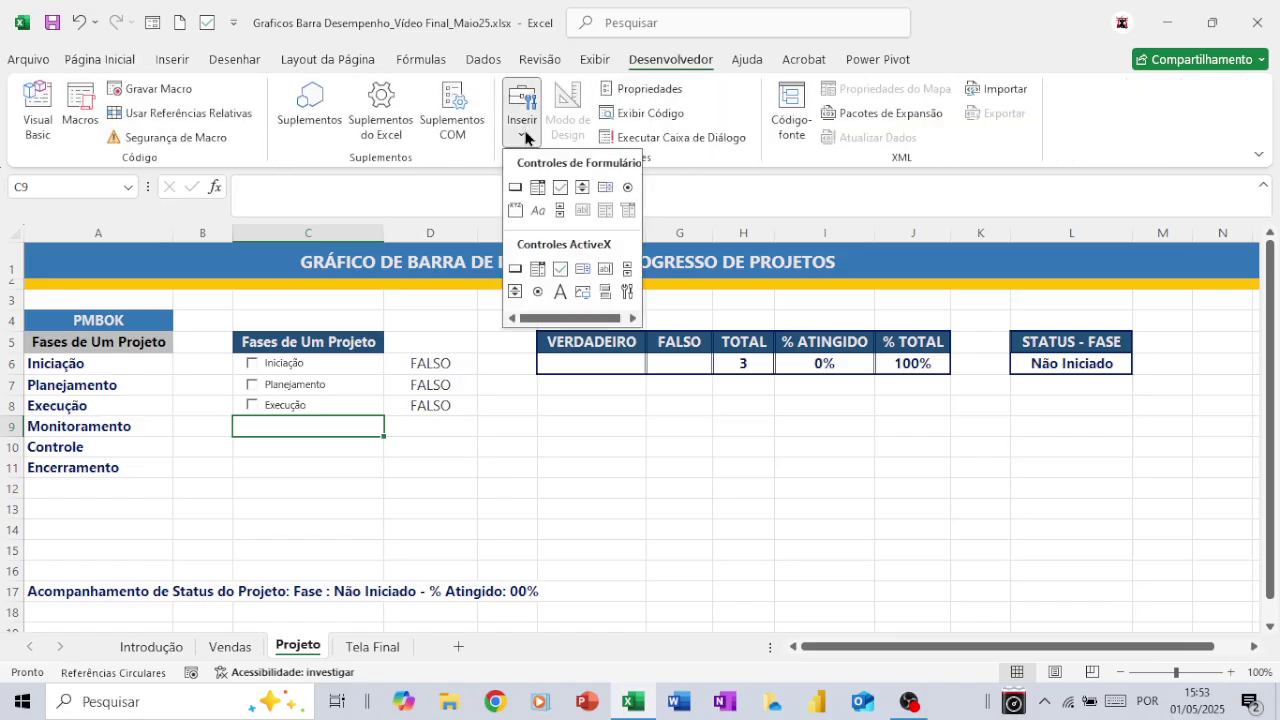
pyautogui.click(558, 188)
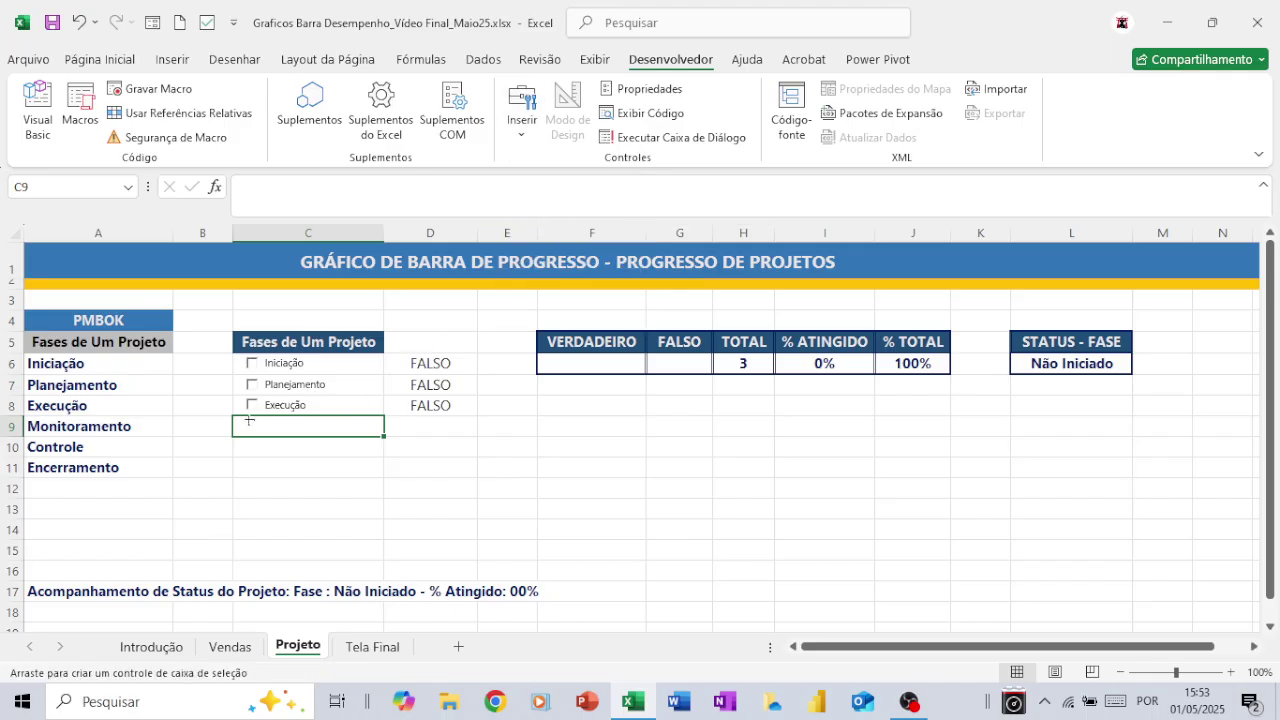
pyautogui.moveTo(245, 416); pyautogui.dragTo(373, 430)
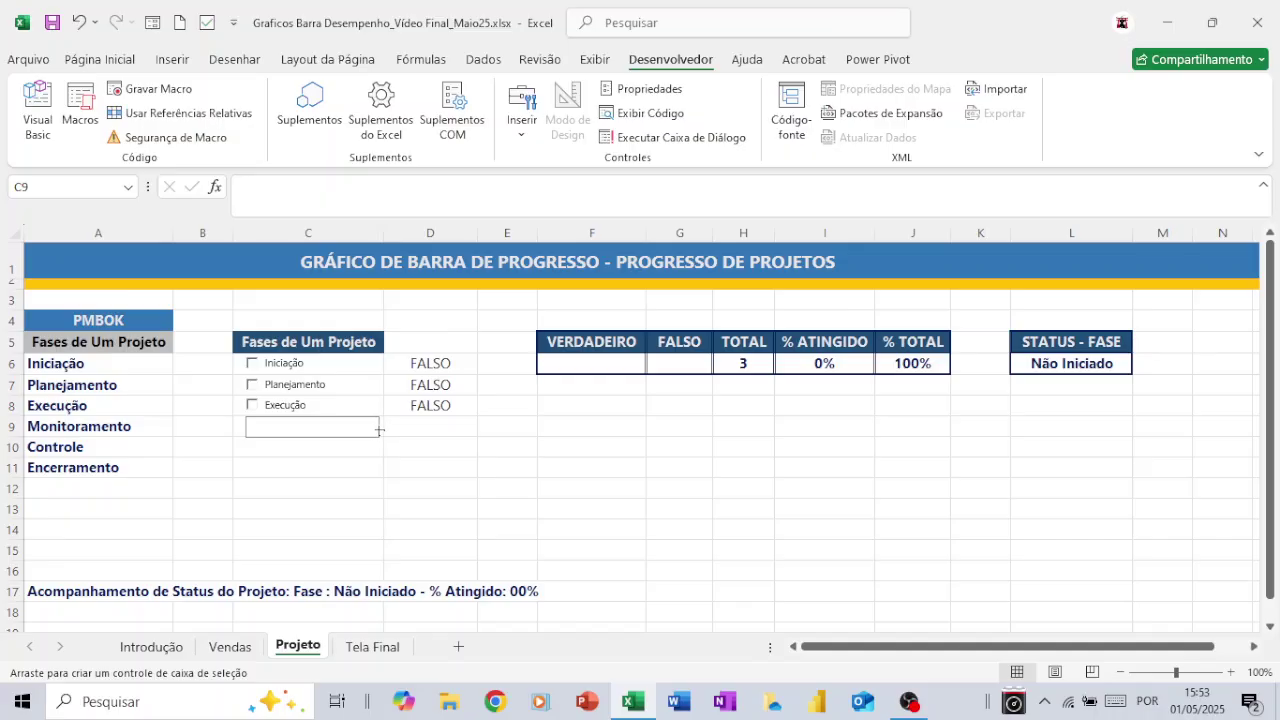
pyautogui.moveTo(380, 430); pyautogui.dragTo(380, 431)
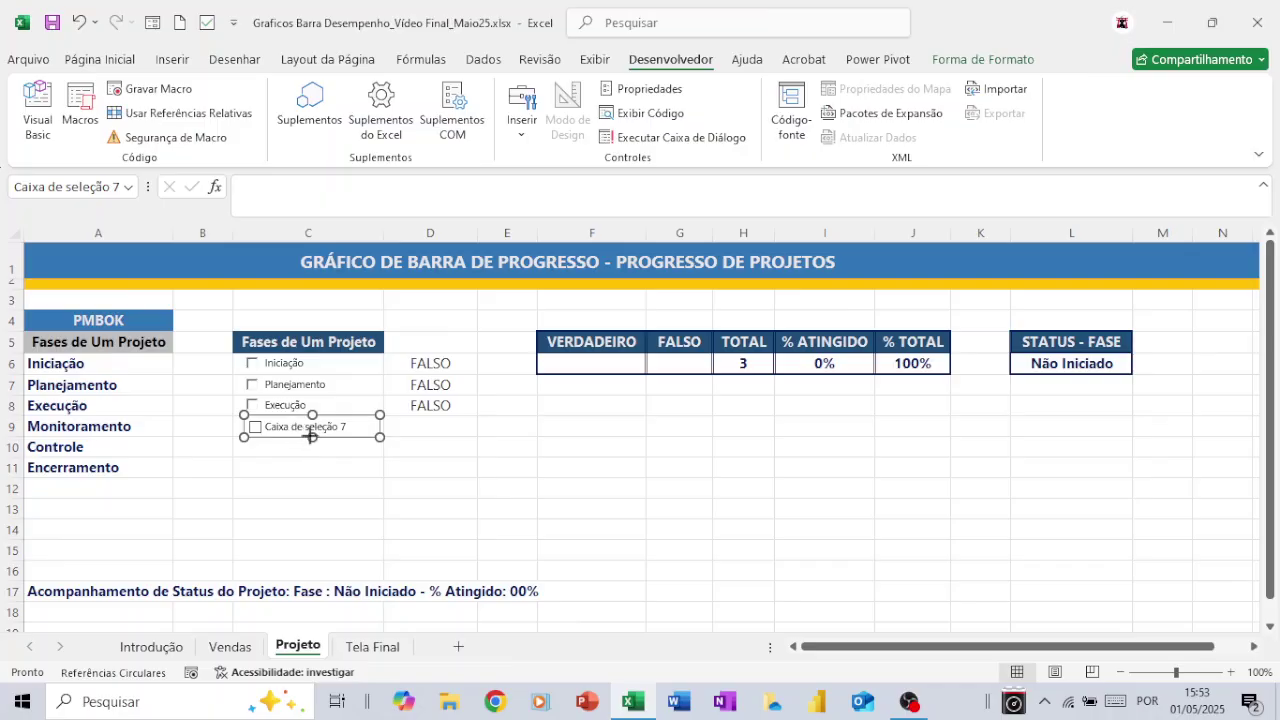
pyautogui.press('Delete')
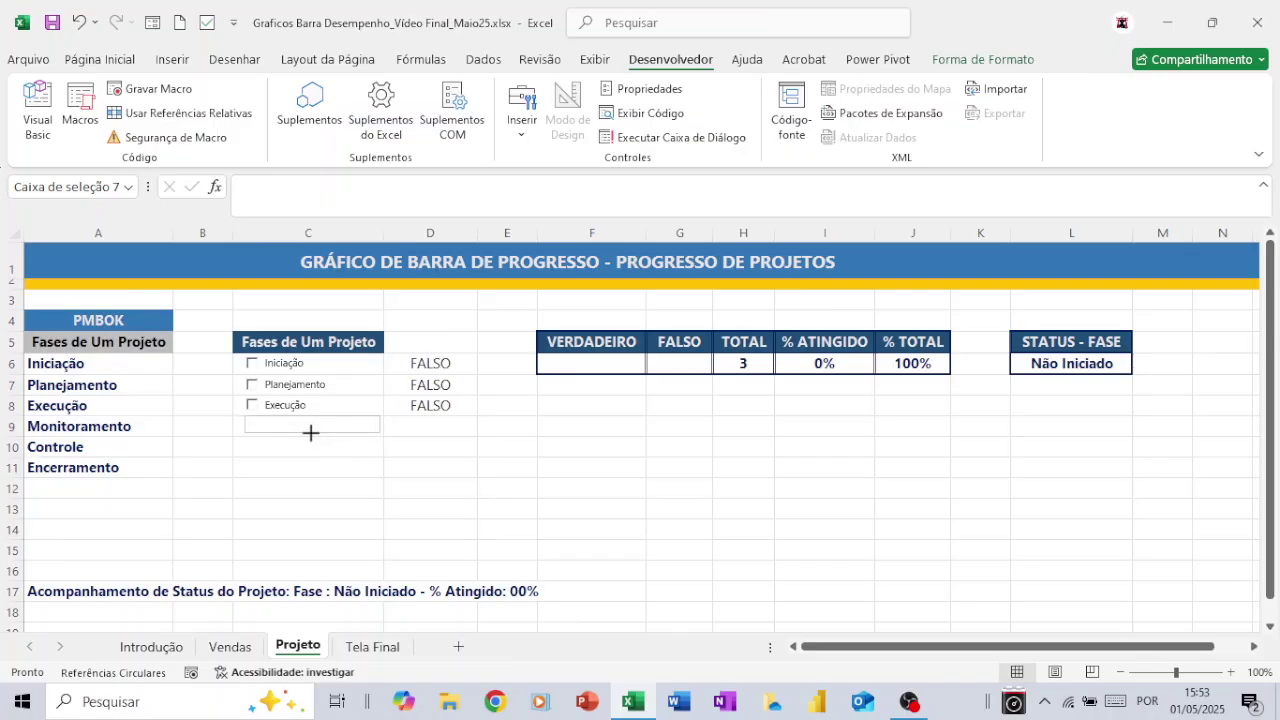
pyautogui.hotkey('ctrl', 'z')
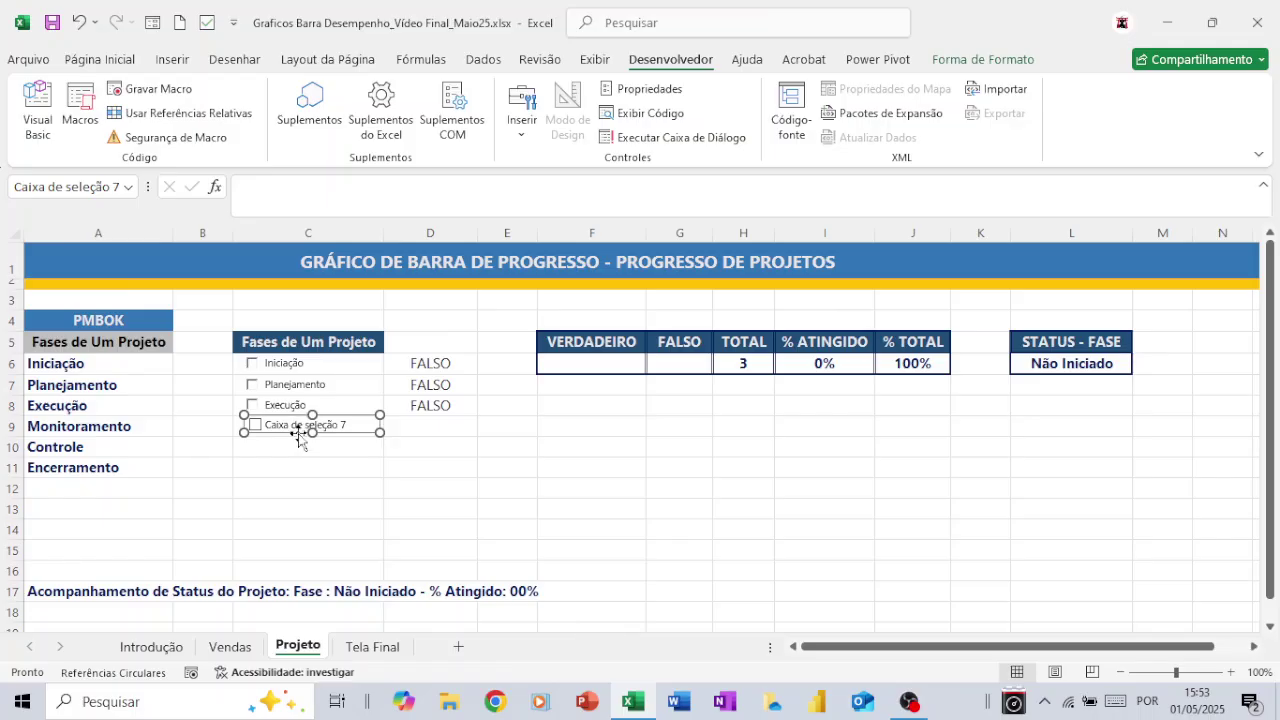
pyautogui.moveTo(298, 433); pyautogui.dragTo(296, 433)
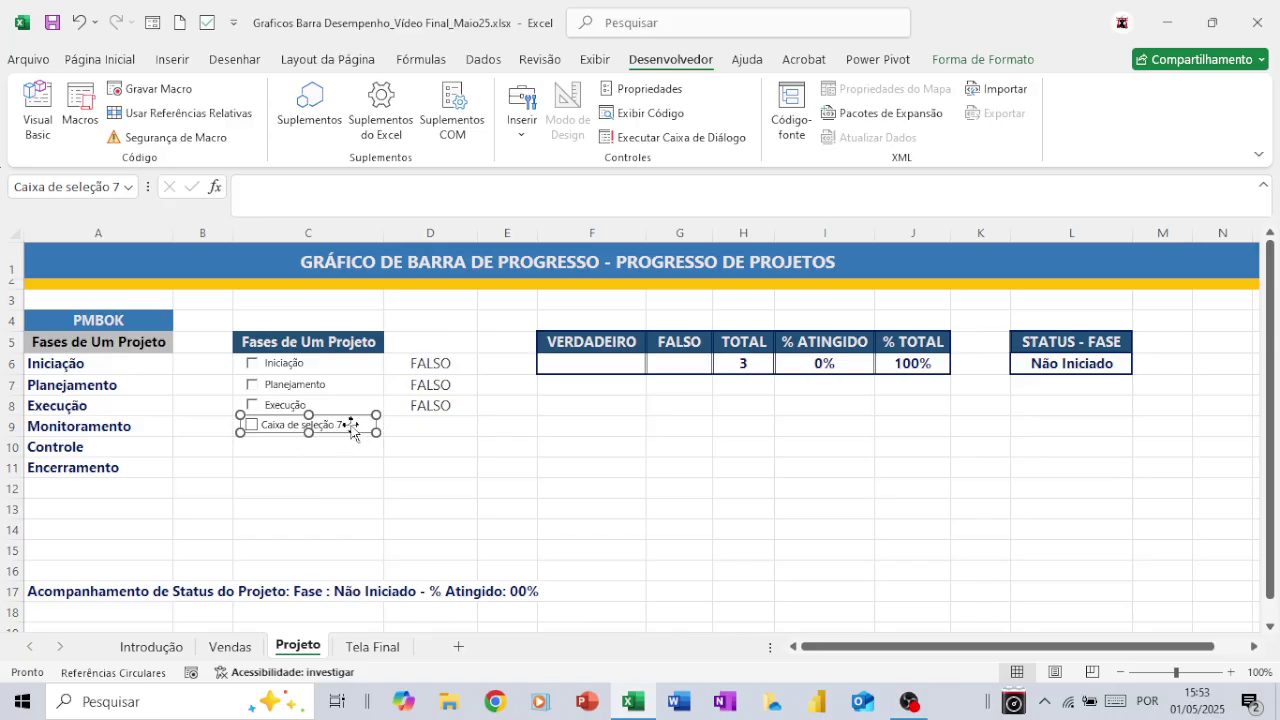
# Step: Replace the new check box's label in C9 with Monitoramento
pyautogui.click(341, 424)
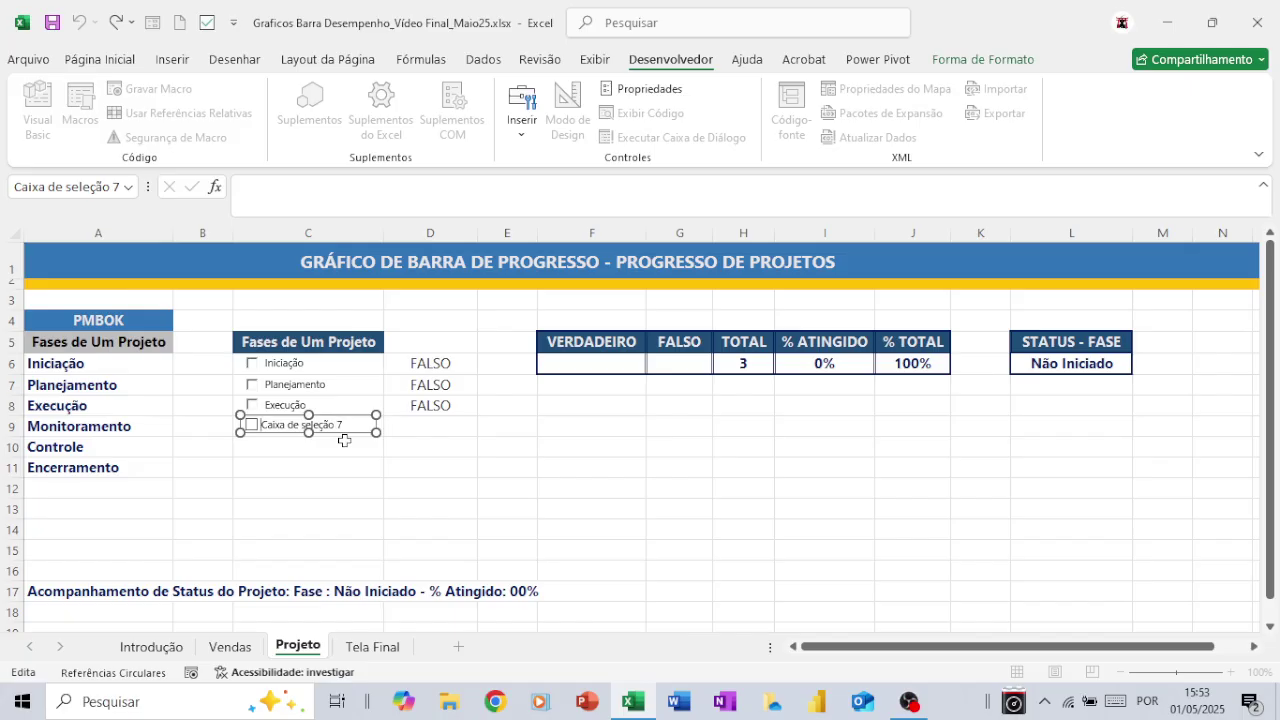
pyautogui.press('Home')
pyautogui.hotkey('shift', 'Right')
pyautogui.hotkey('shift', 'Right')
pyautogui.hotkey('shift', 'Right')
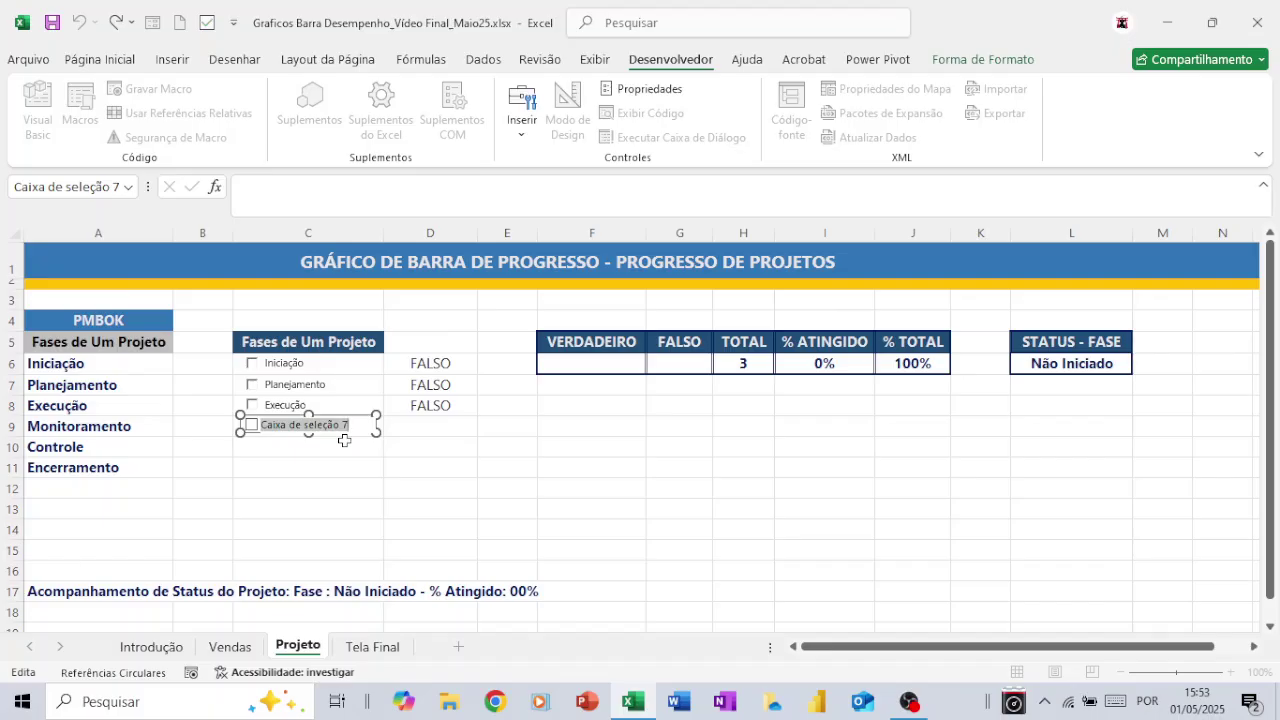
pyautogui.write('Monitoramento')
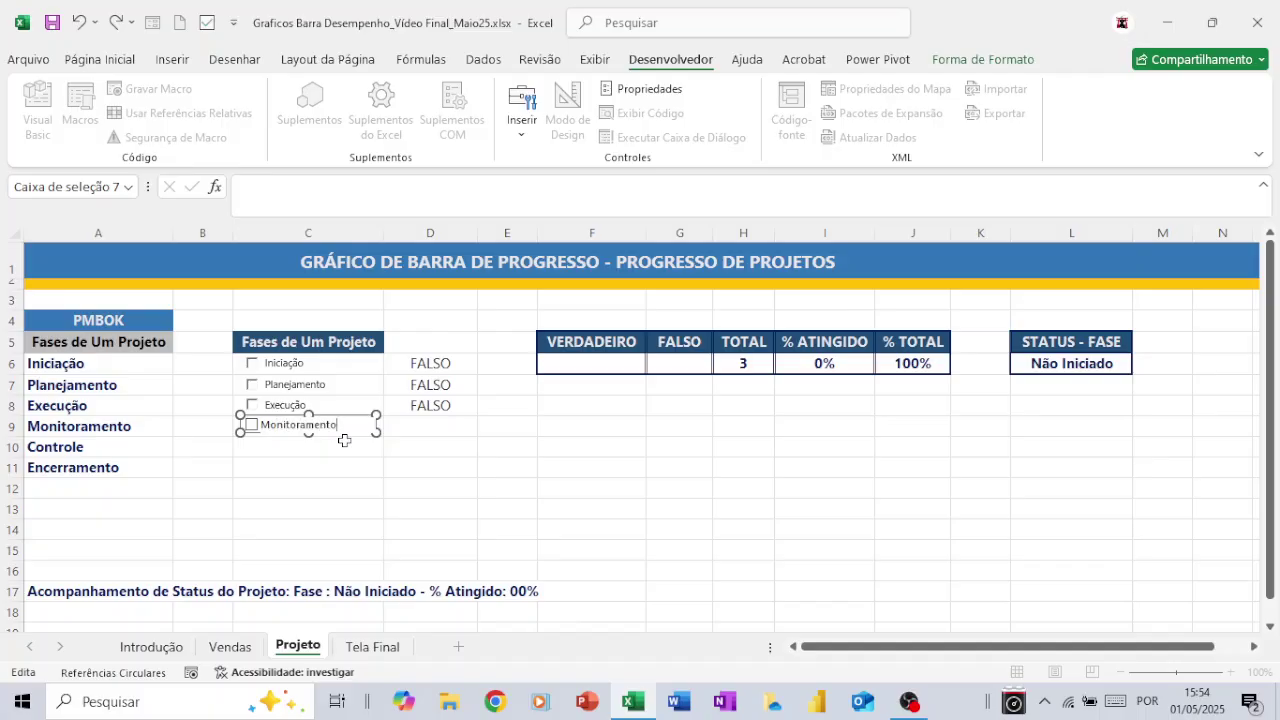
pyautogui.click(358, 449)
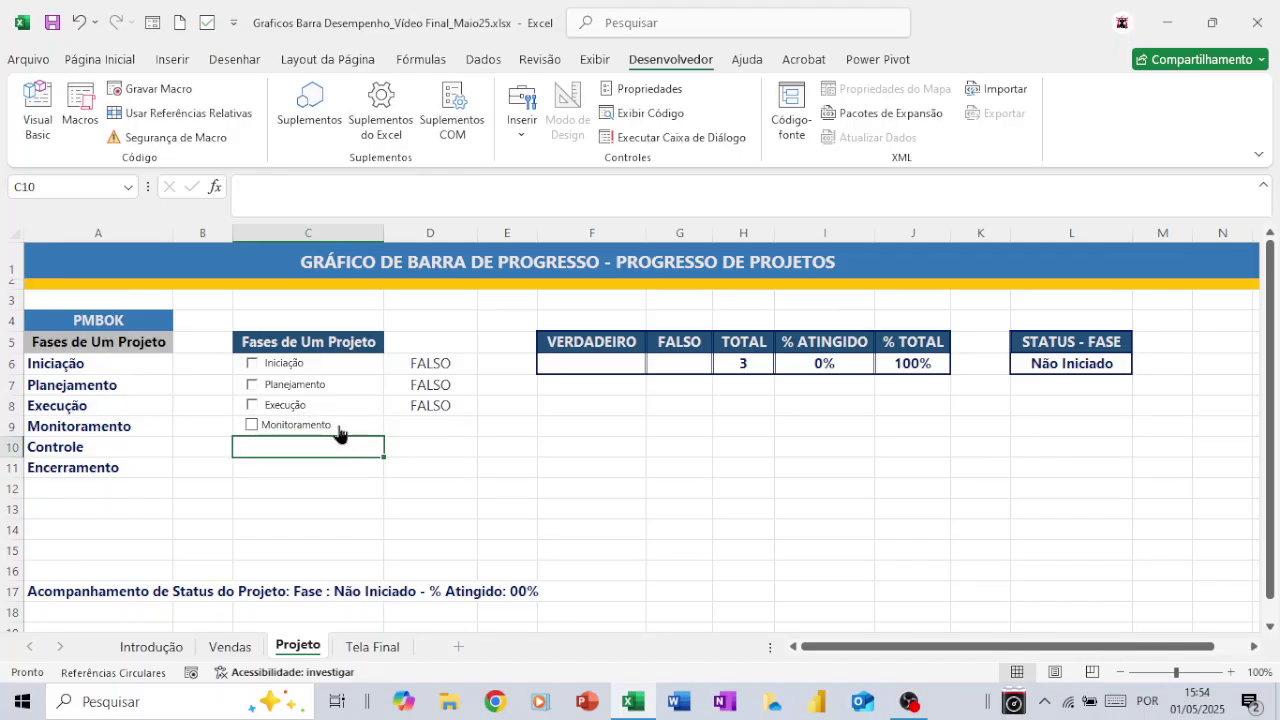
# Step: Format the Monitoramento check box control with the value Selecionado and the cell link $D$9
pyautogui.rightClick(337, 432)
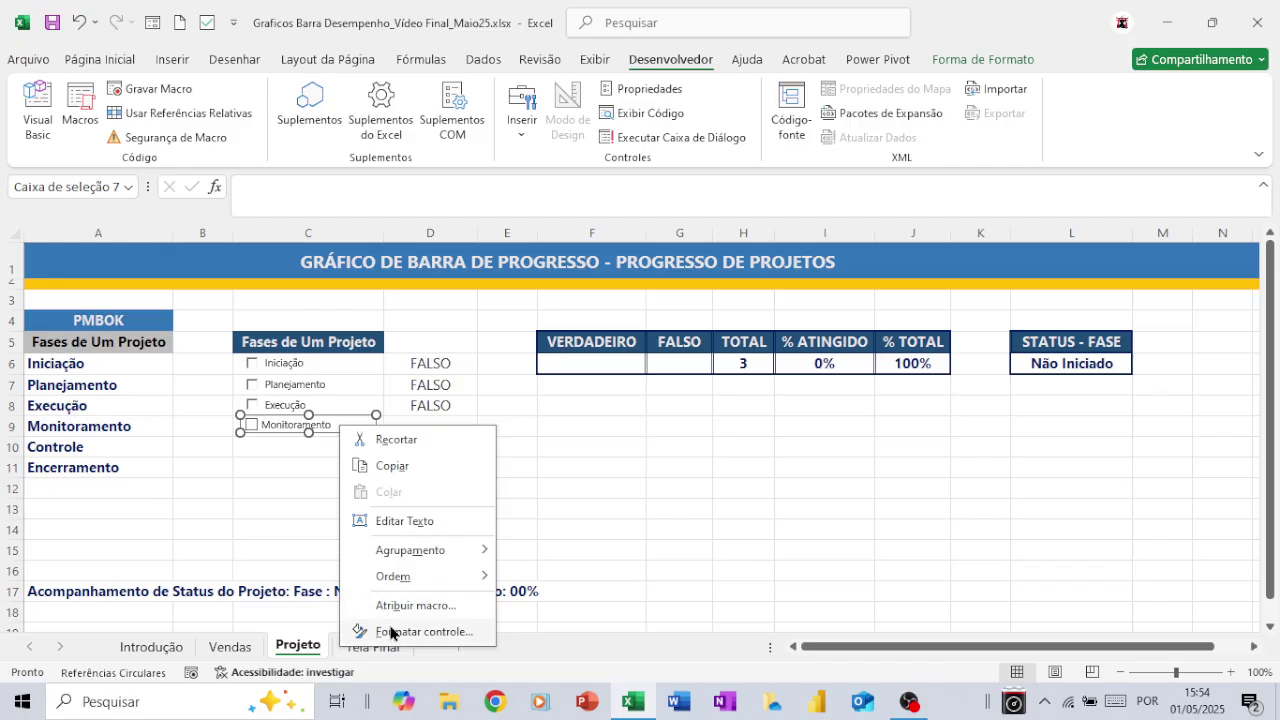
pyautogui.click(420, 631)
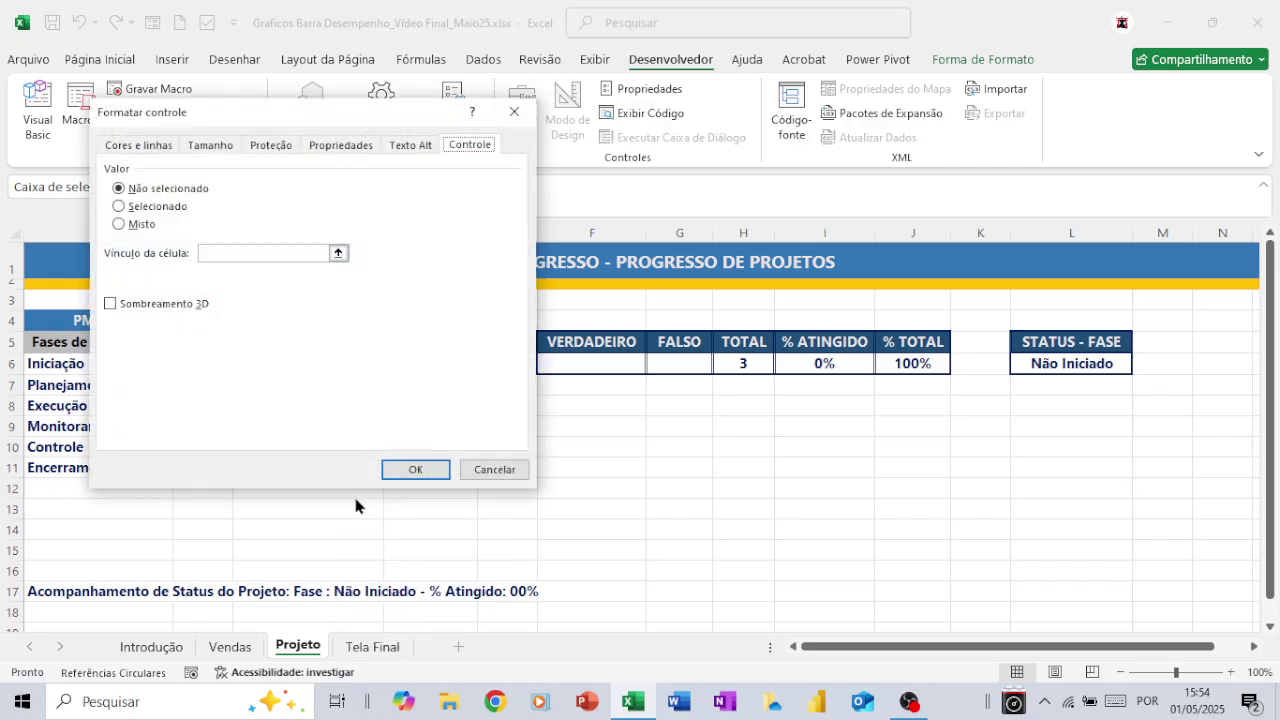
pyautogui.moveTo(307, 116); pyautogui.dragTo(714, 171)
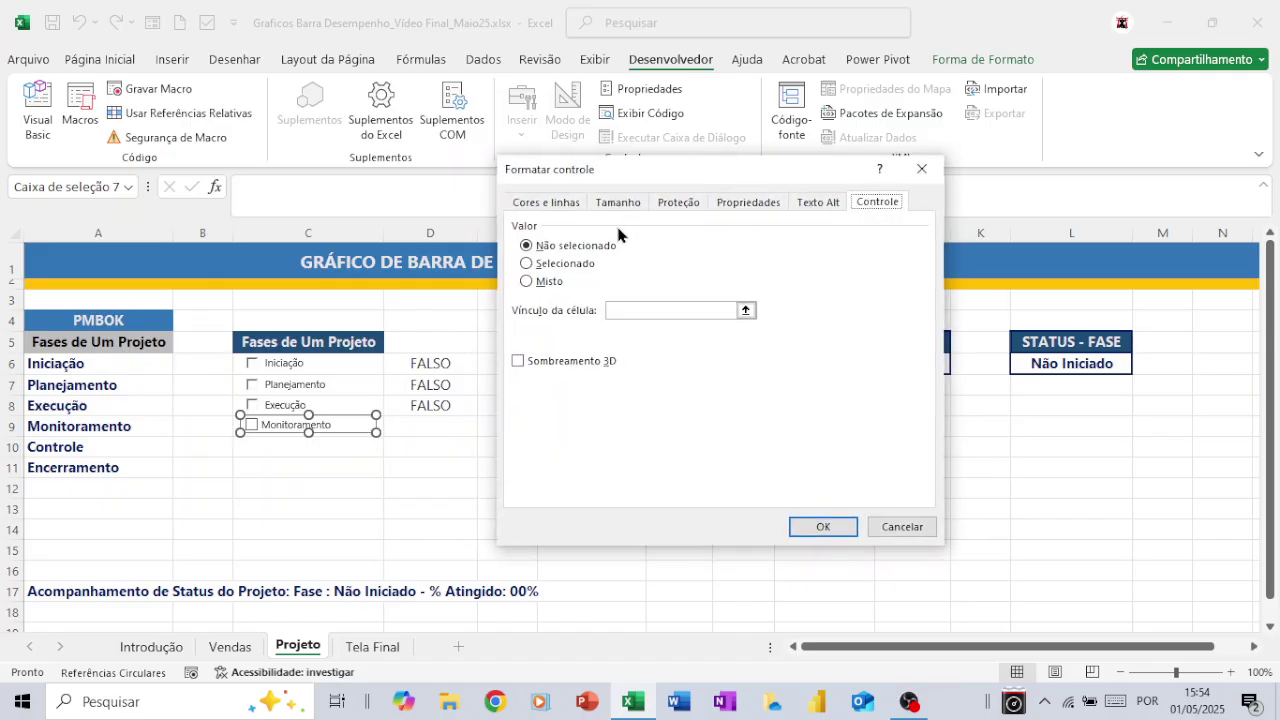
pyautogui.click(525, 266)
pyautogui.click(611, 312)
pyautogui.click(437, 424)
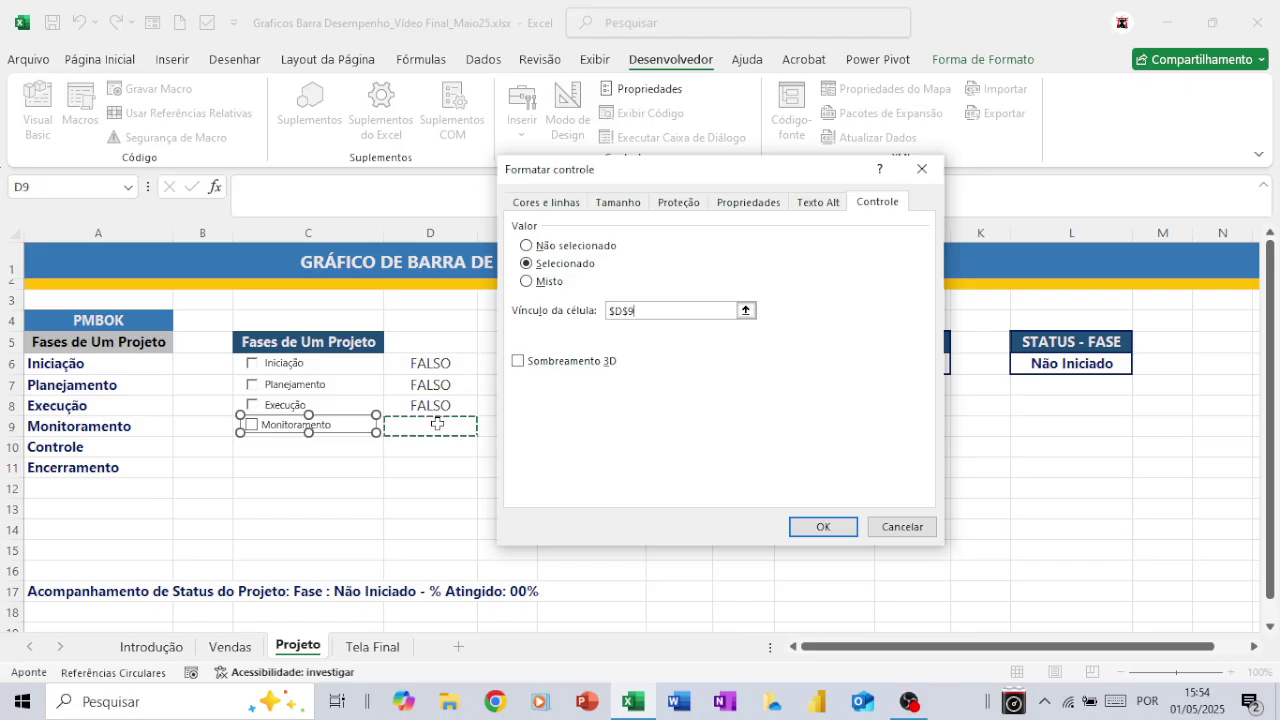
pyautogui.click(818, 528)
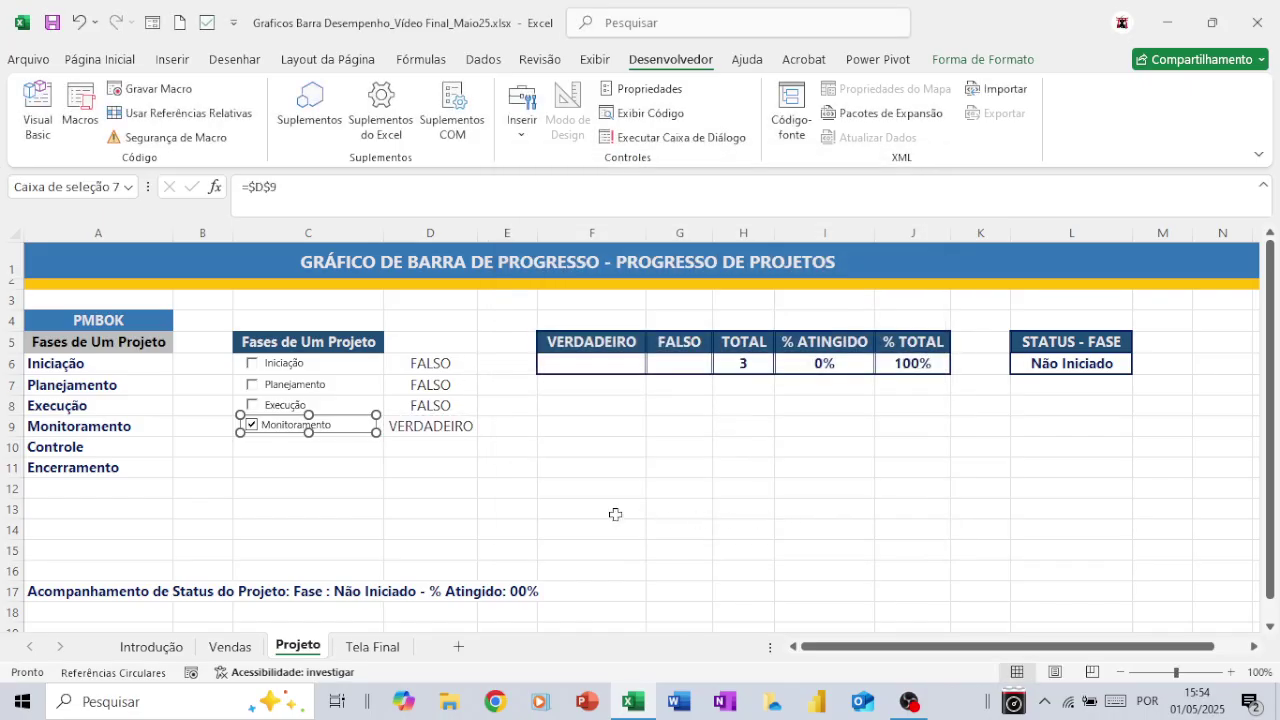
# Step: Turn on 3D shading for the Monitoramento check box, then uncheck it
pyautogui.rightClick(347, 428)
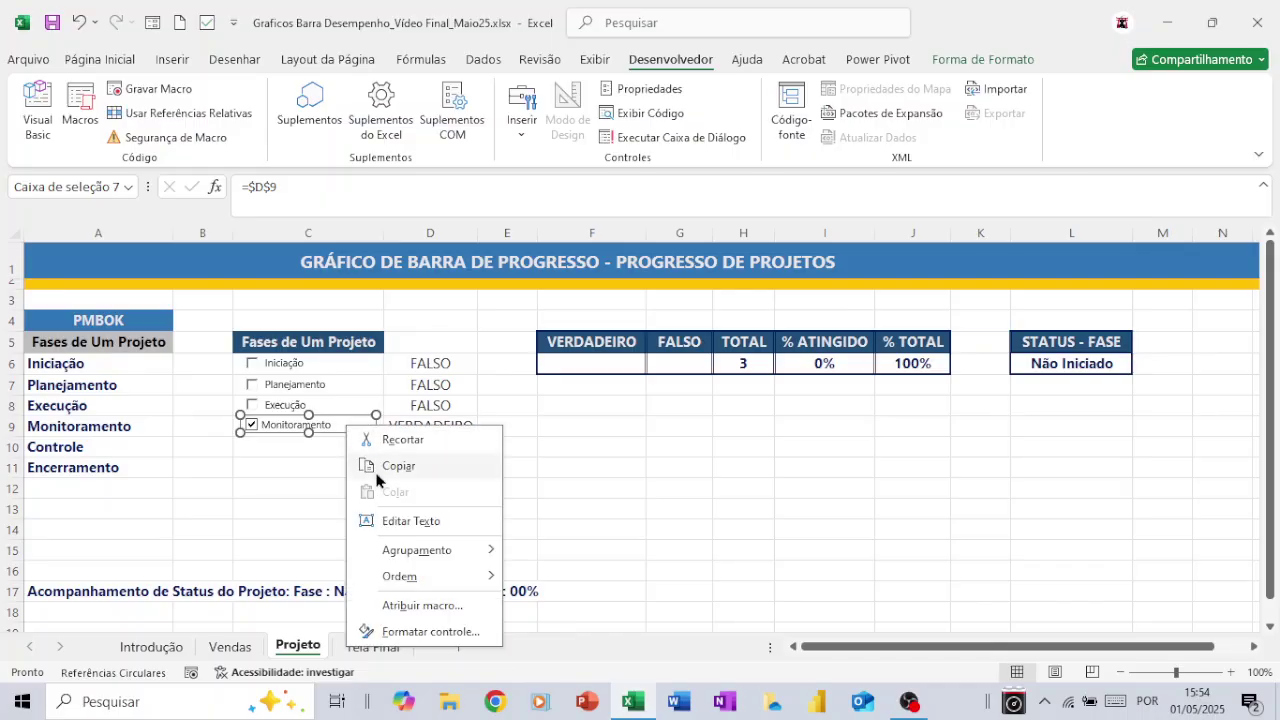
pyautogui.click(402, 630)
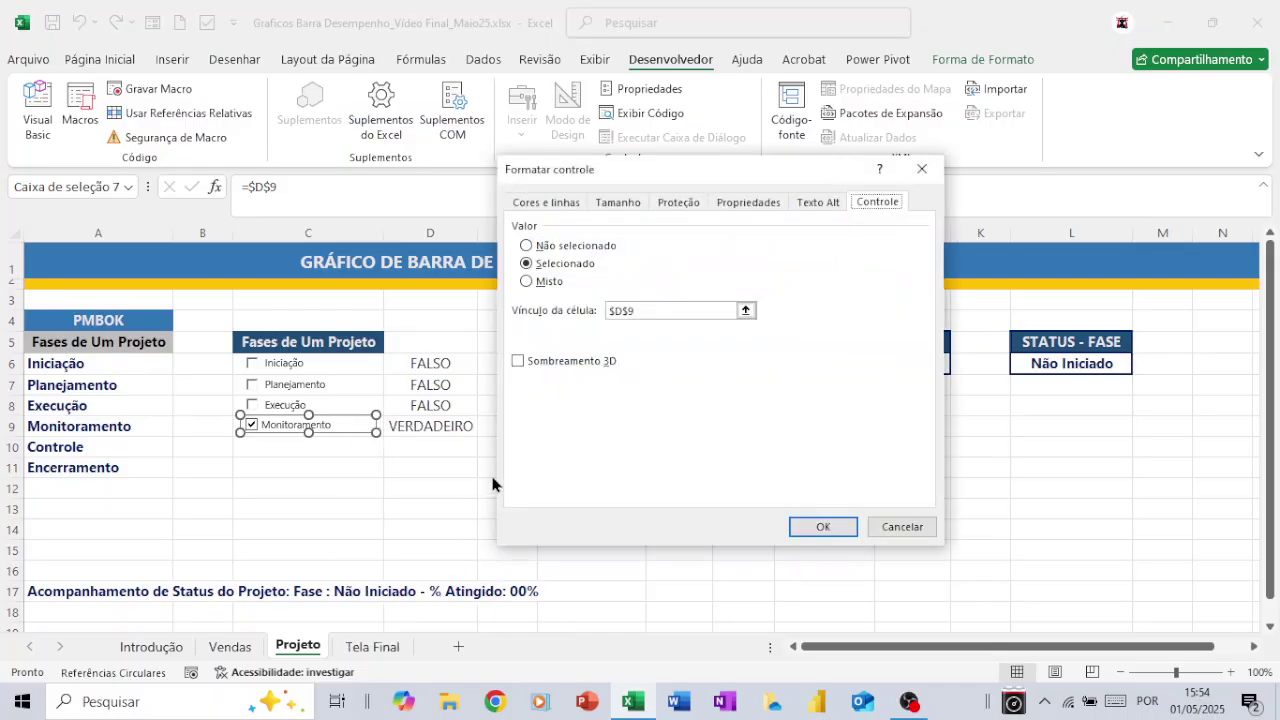
pyautogui.click(517, 361)
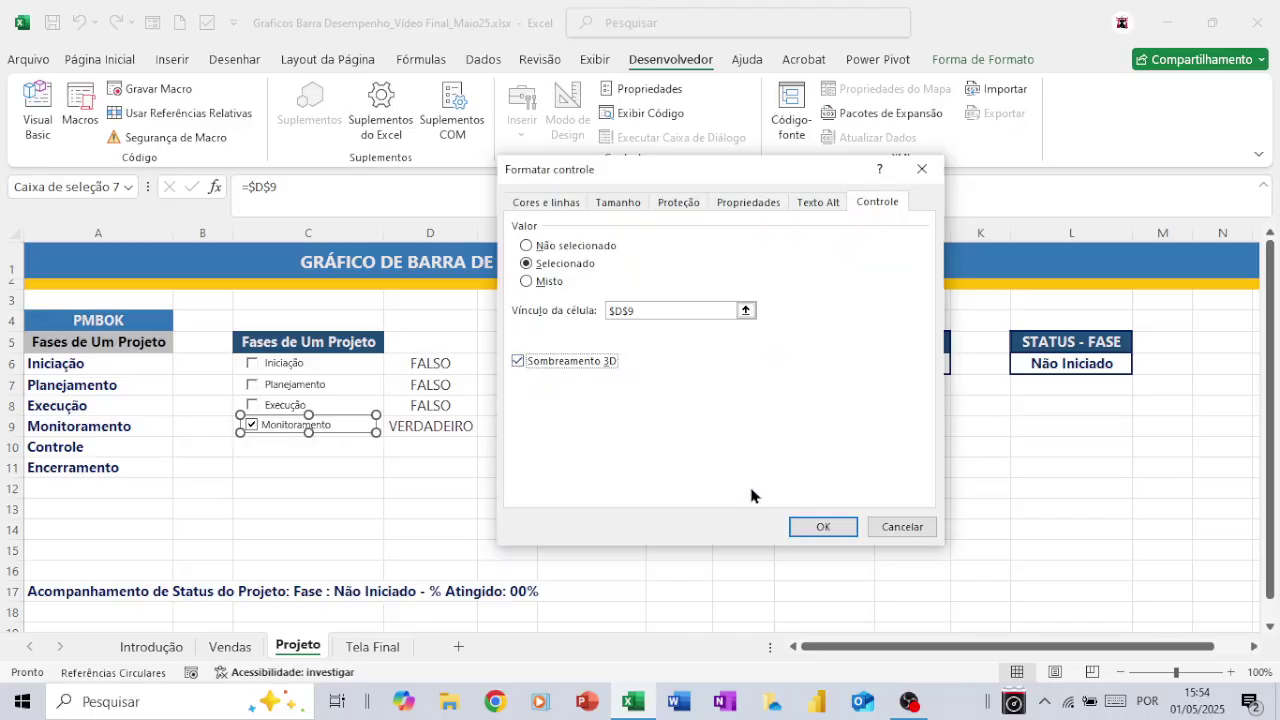
pyautogui.click(821, 527)
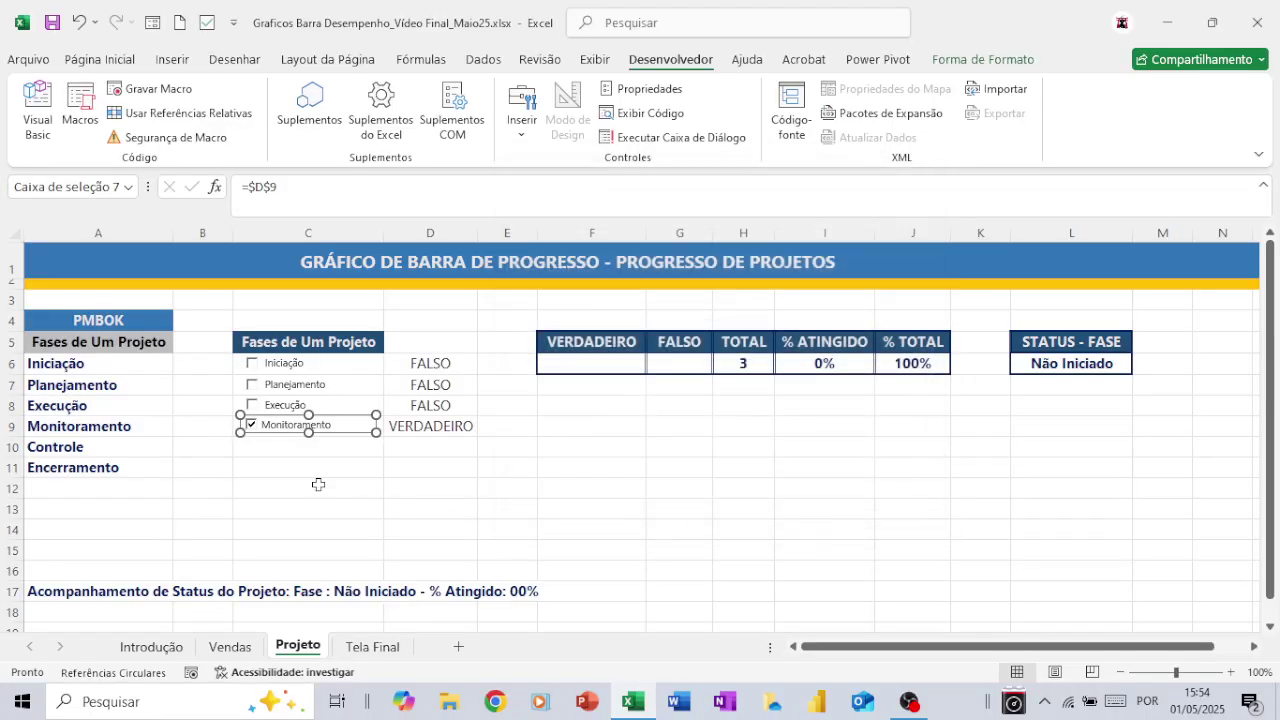
pyautogui.click(256, 440)
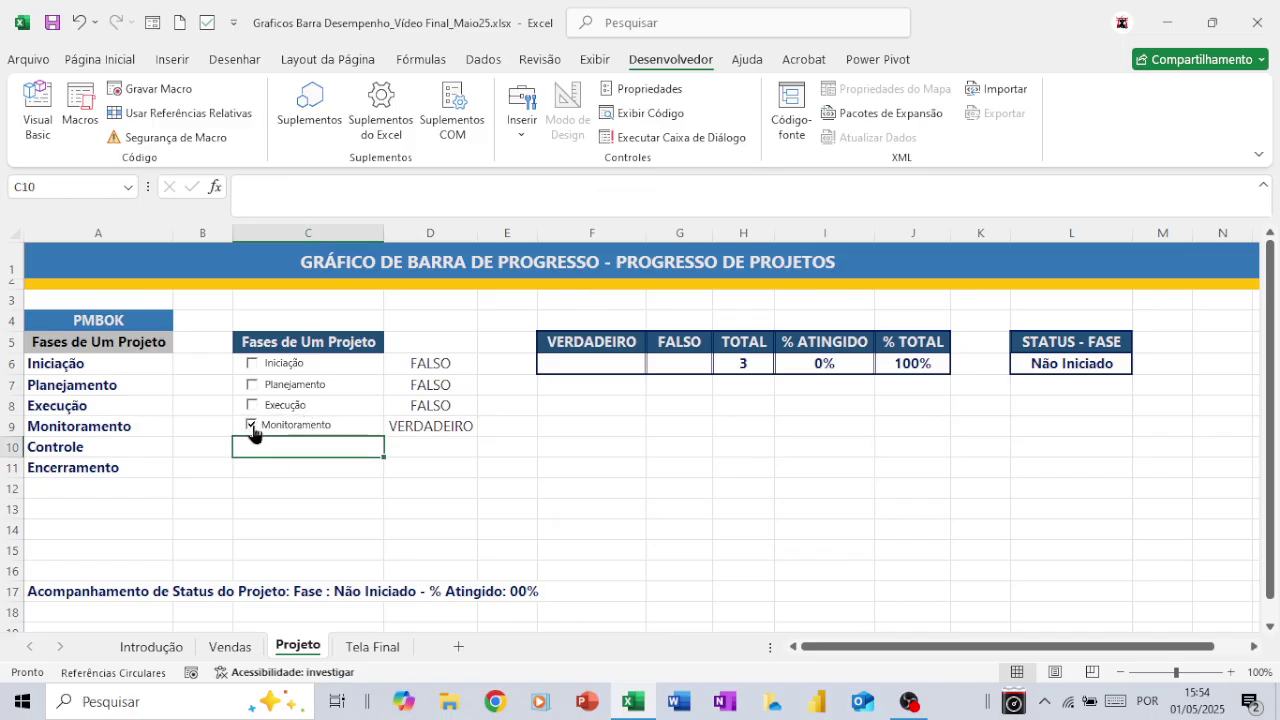
pyautogui.click(251, 428)
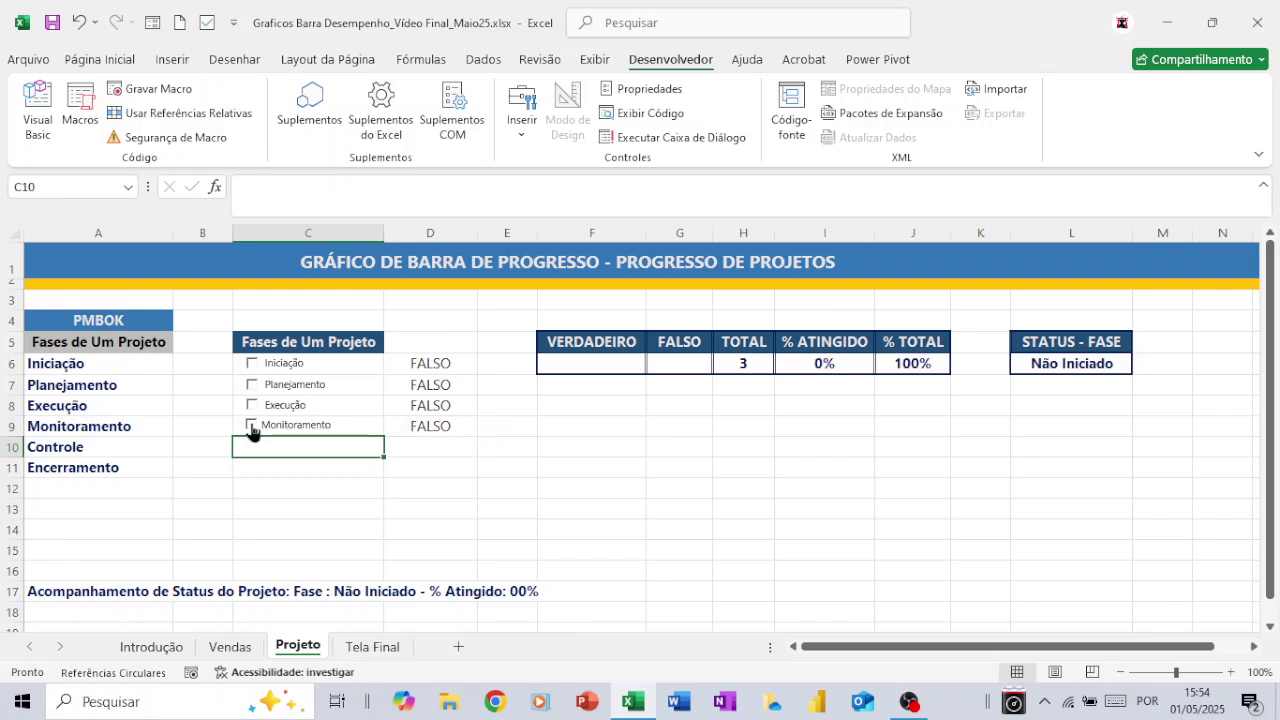
# Step: Duplicate the Monitoramento check box twice and place the second copy over cell C11, aligned with the check boxes above
pyautogui.rightClick(328, 432)
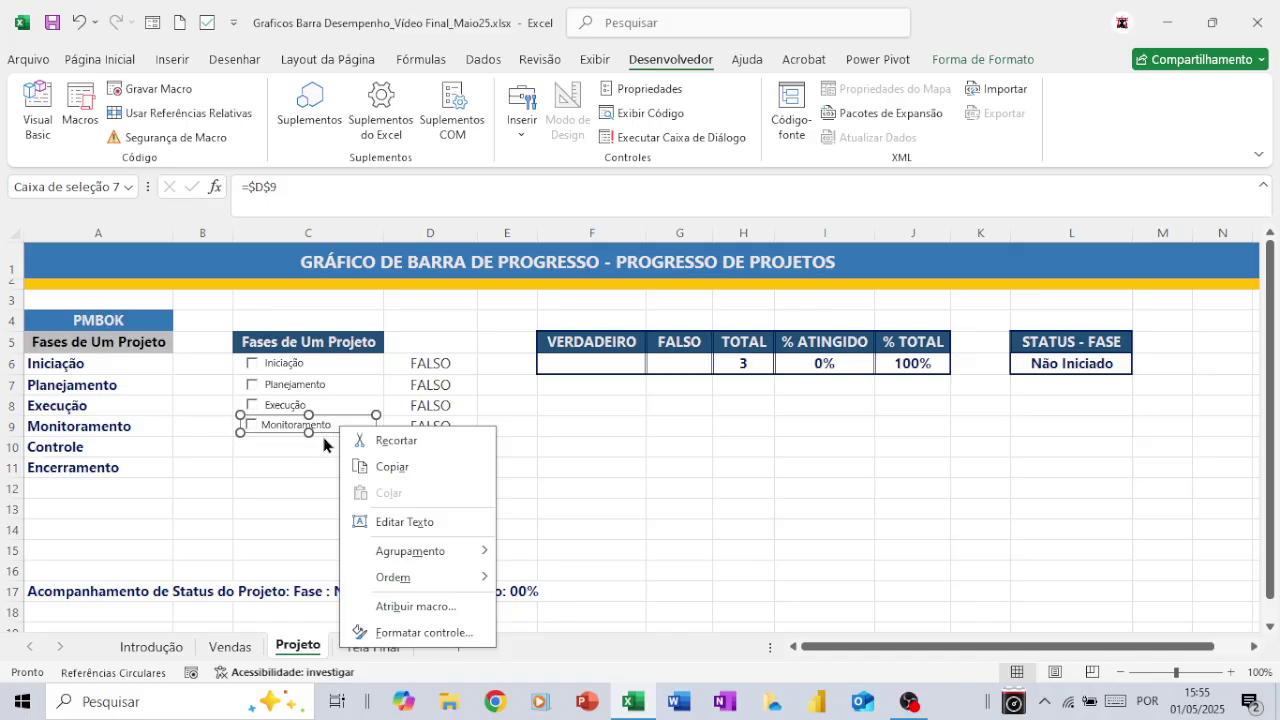
pyautogui.press('Escape')
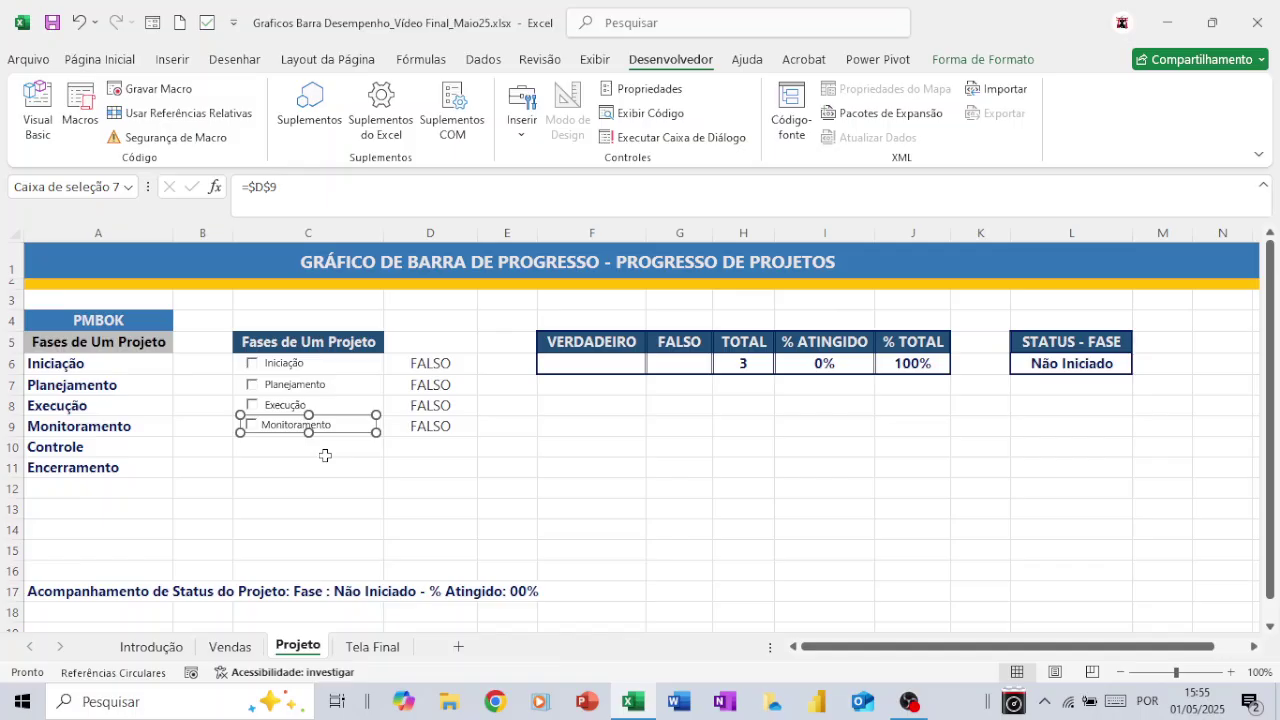
pyautogui.hotkey('ctrl', 'd')
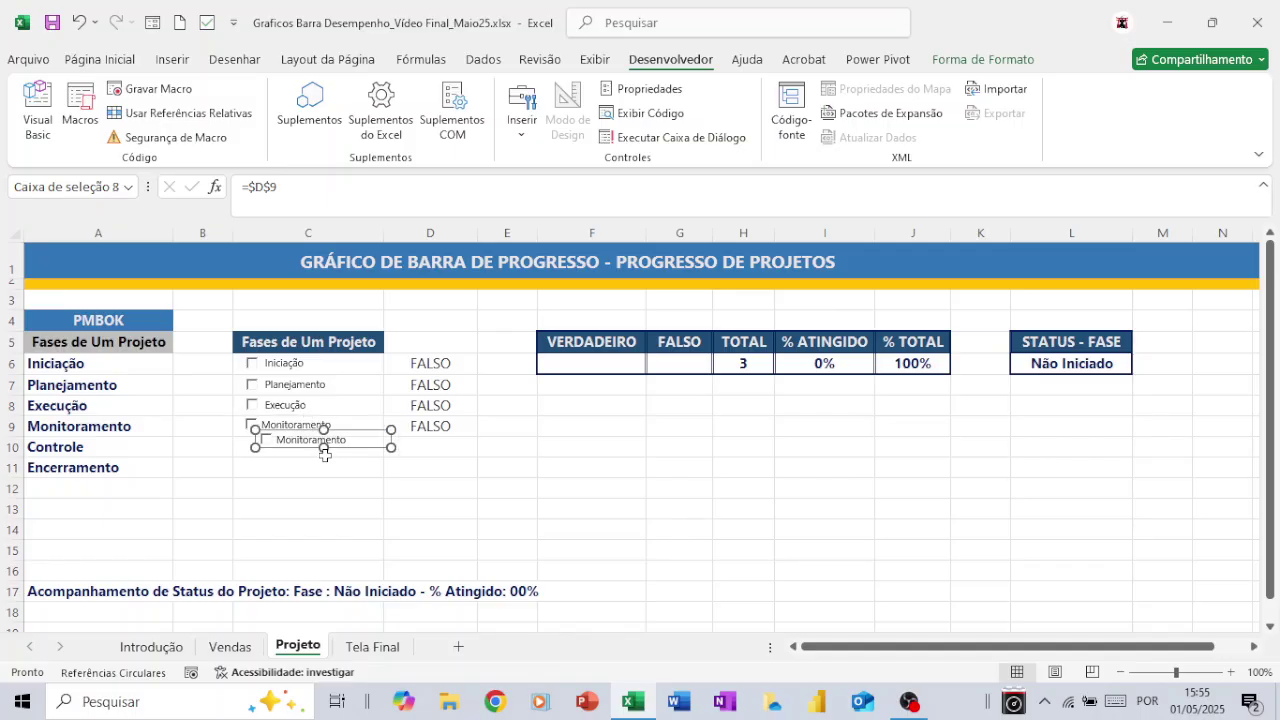
pyautogui.hotkey('ctrl', 'd')
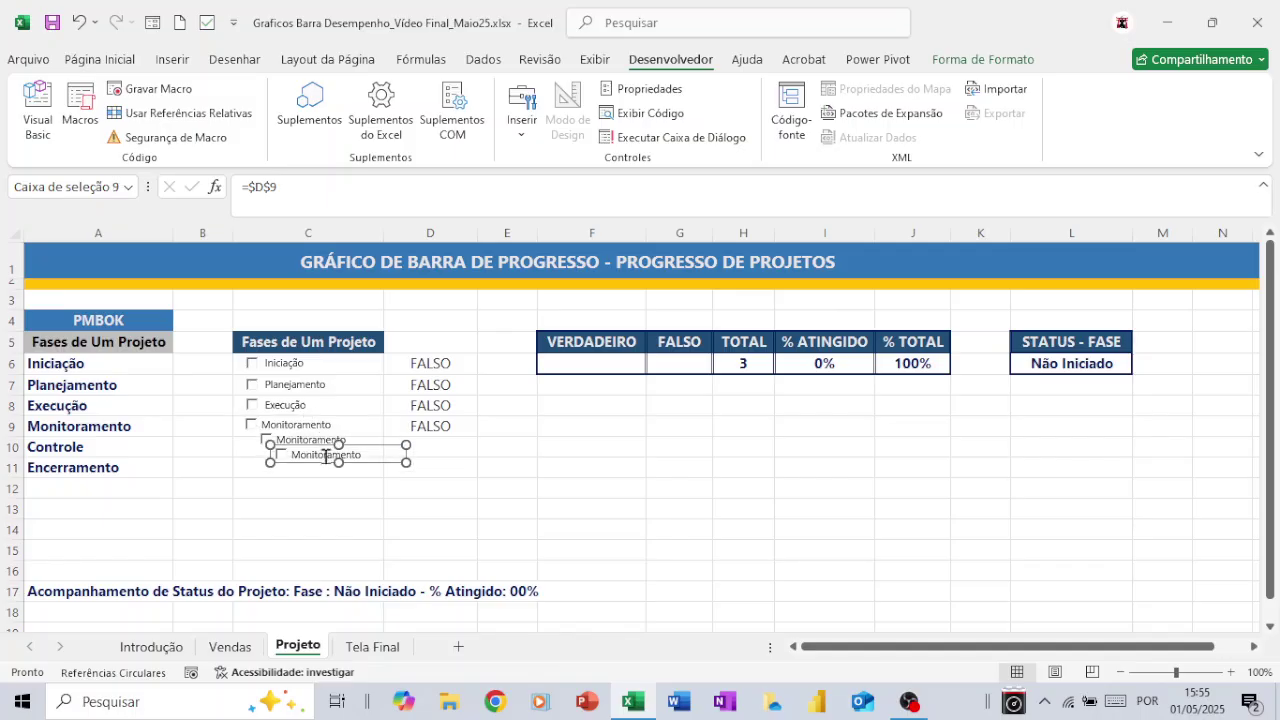
pyautogui.moveTo(329, 463); pyautogui.dragTo(293, 474)
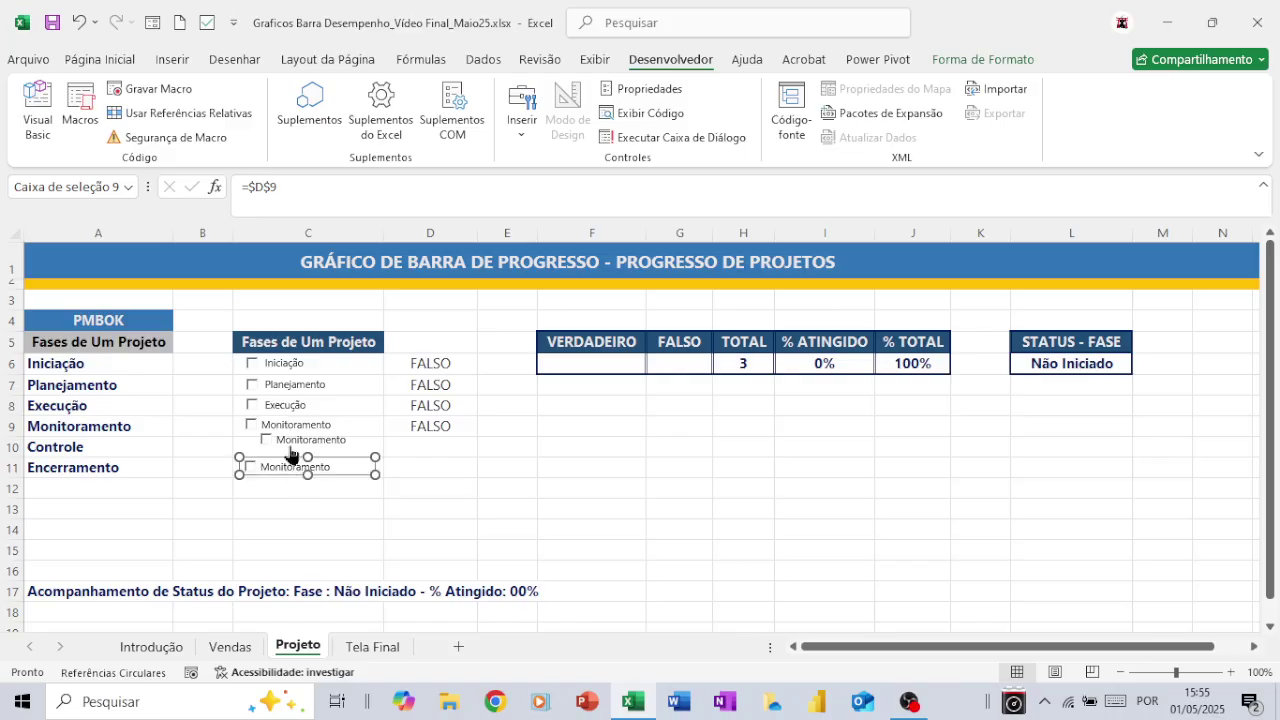
pyautogui.rightClick(292, 447)
pyautogui.click(286, 447)
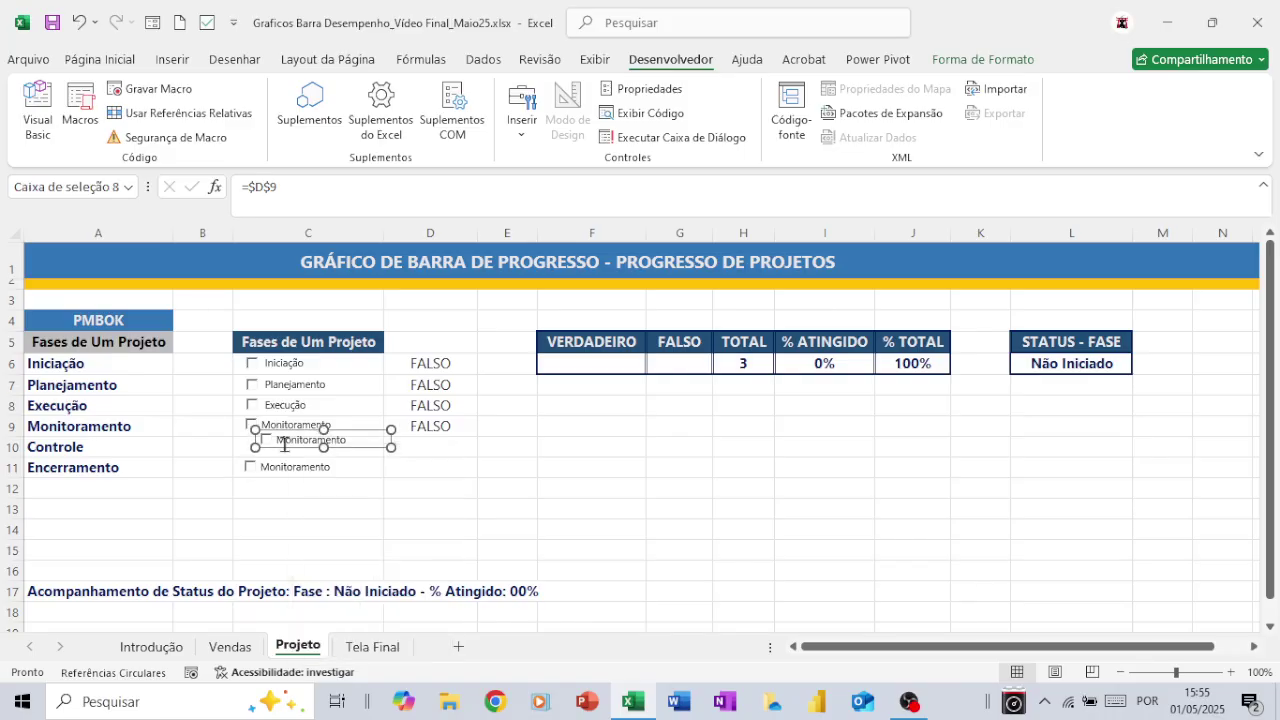
pyautogui.click(287, 446)
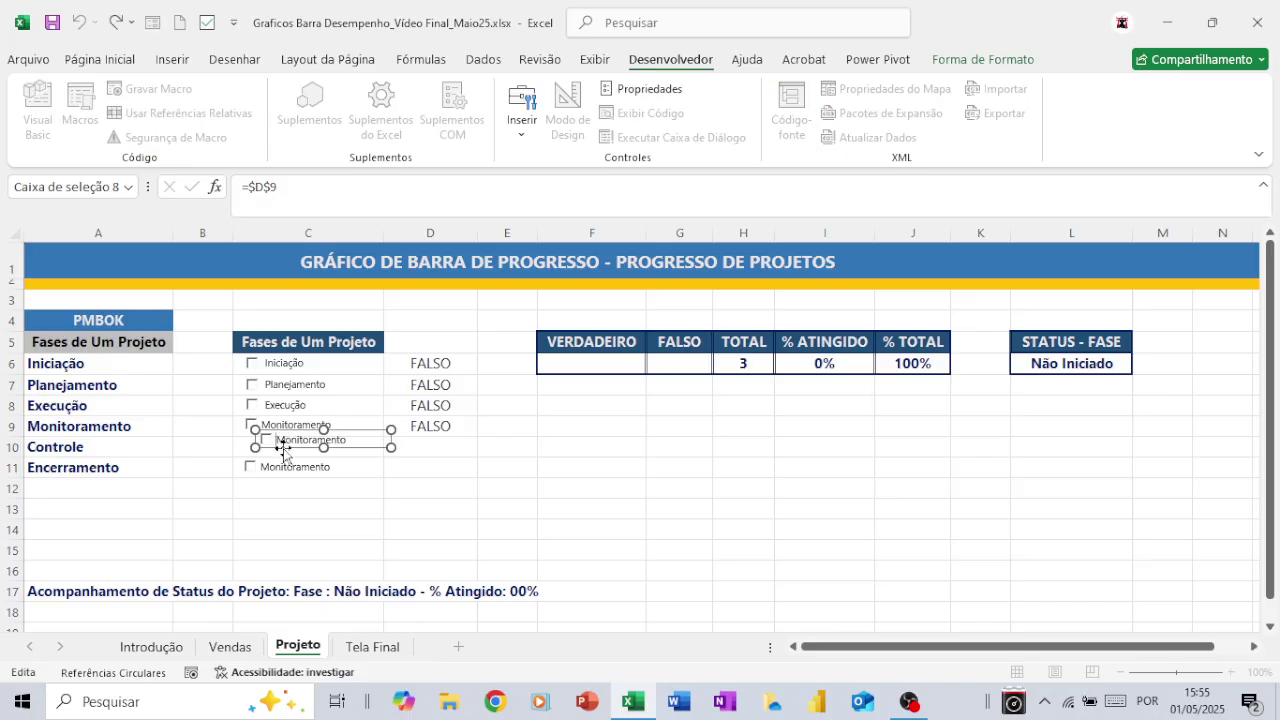
pyautogui.press('End')
pyautogui.hotkey('shift', 'Left')
pyautogui.hotkey('shift', 'Left')
pyautogui.hotkey('shift', 'Left')
pyautogui.hotkey('shift', 'Left')
pyautogui.hotkey('shift', 'Left')
pyautogui.hotkey('shift', 'Left')
pyautogui.hotkey('shift', 'Left')
pyautogui.hotkey('shift', 'Left')
pyautogui.hotkey('shift', 'Left')
pyautogui.hotkey('shift', 'Left')
pyautogui.hotkey('shift', 'Left')
pyautogui.click(295, 446)
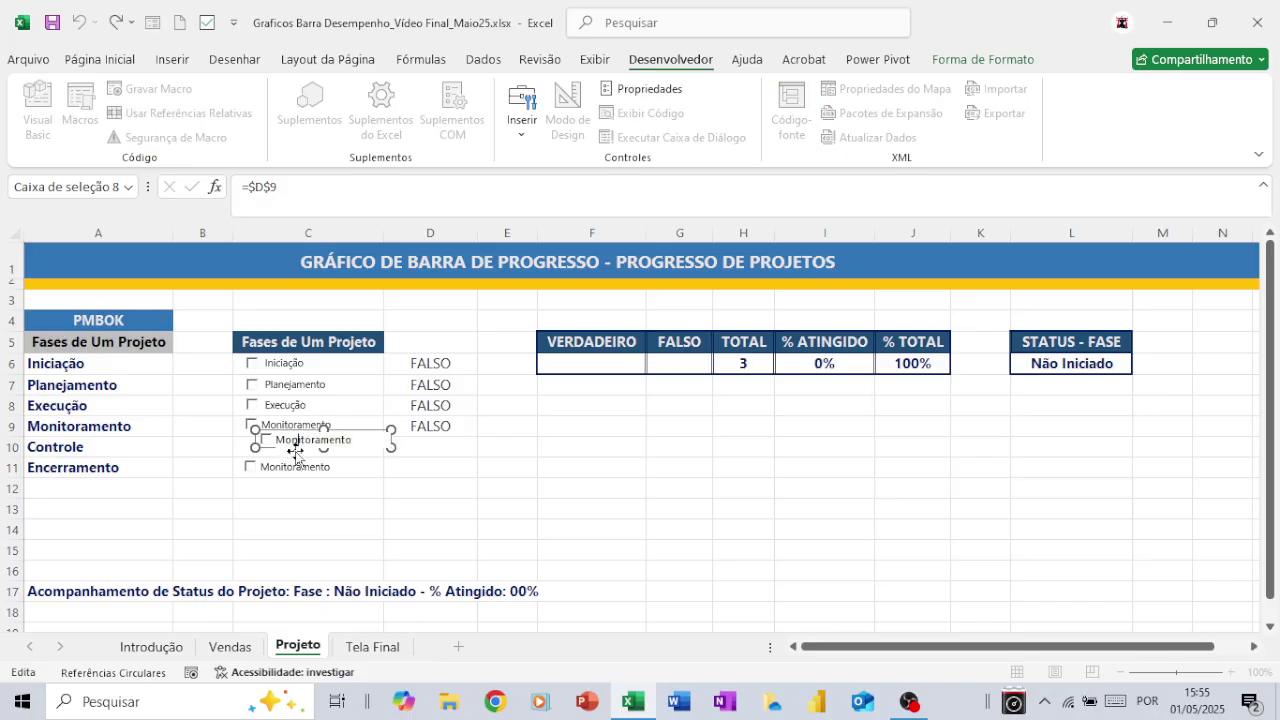
pyautogui.click(397, 448)
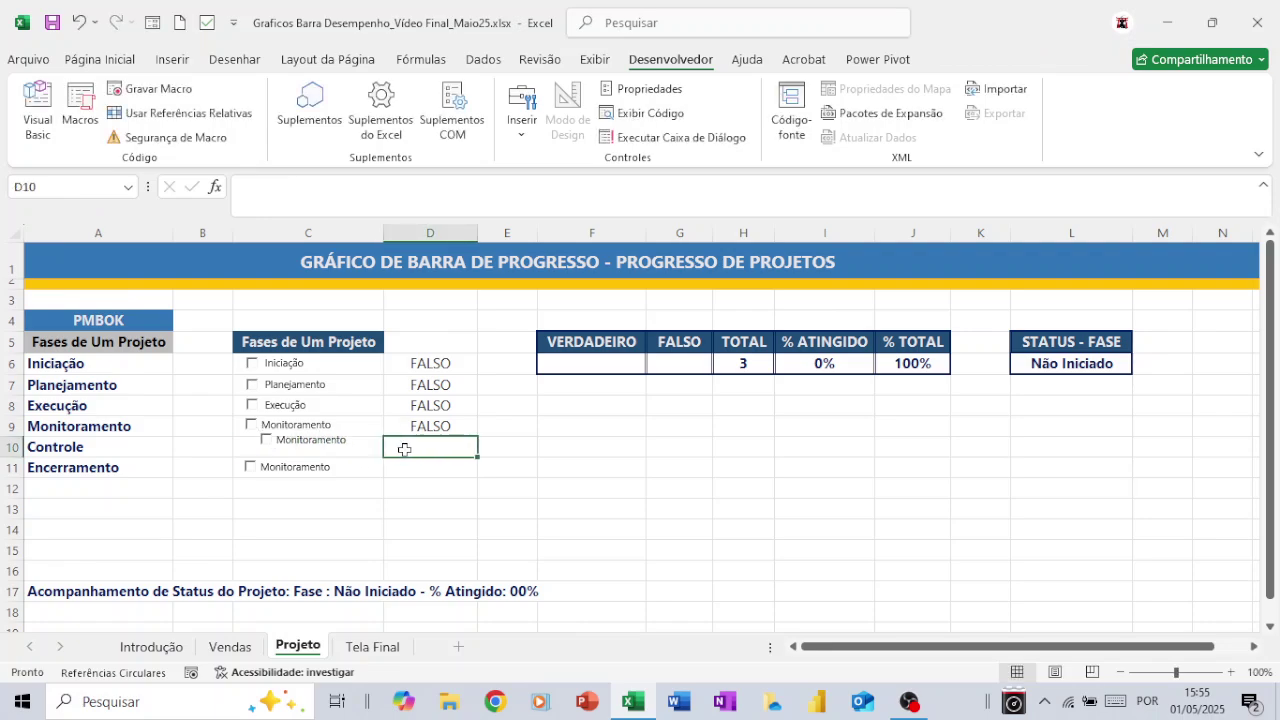
# Step: Move the remaining Monitoramento copy over cell C10, aligned with the other check boxes
pyautogui.rightClick(347, 448)
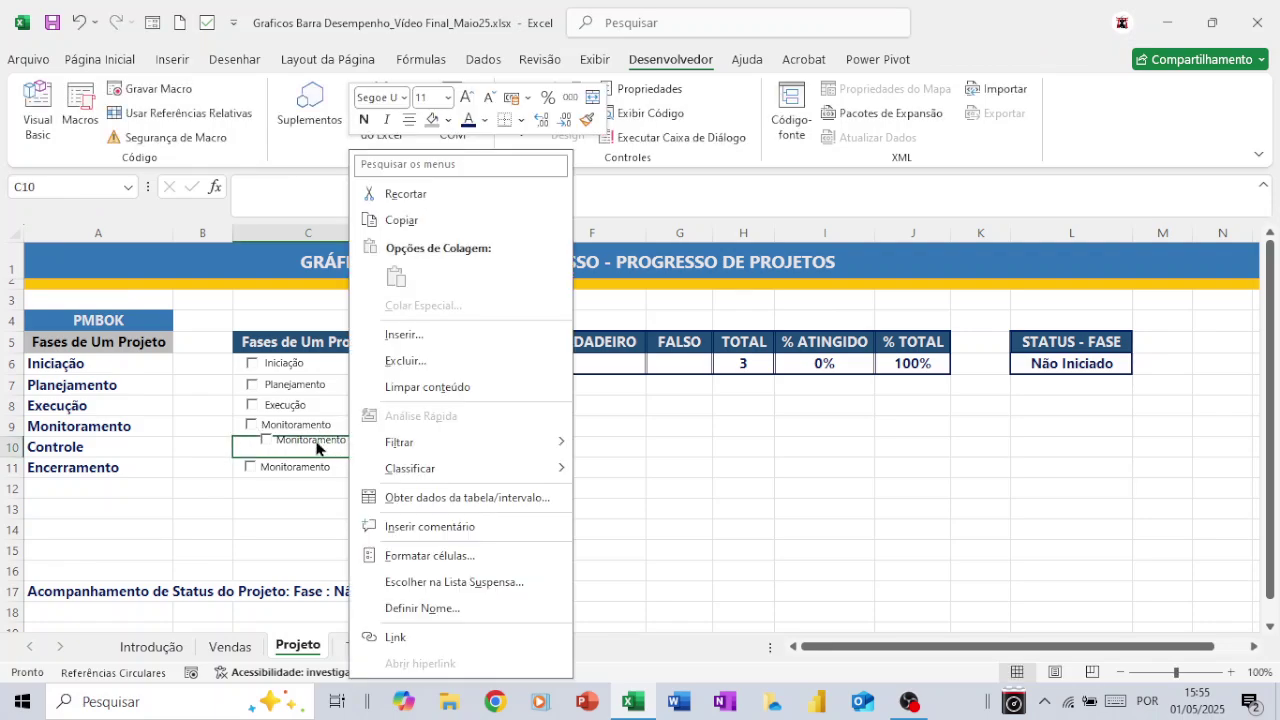
pyautogui.rightClick(315, 453)
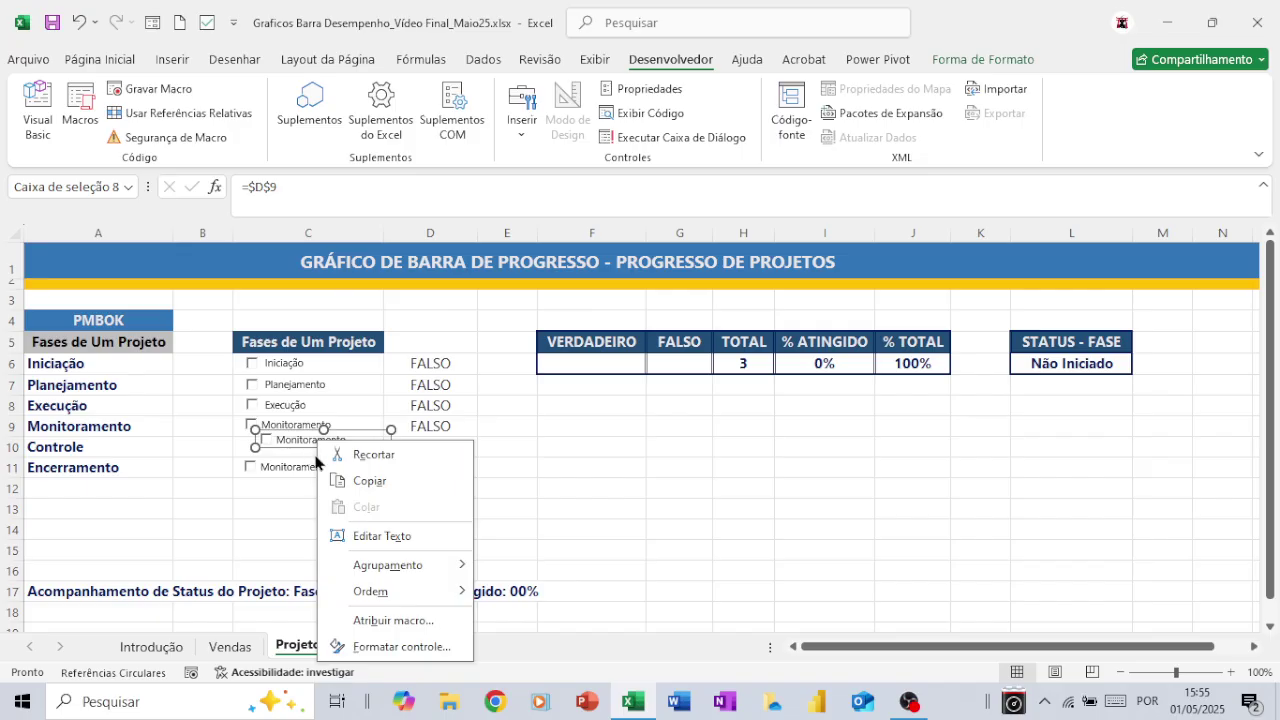
pyautogui.press('Escape')
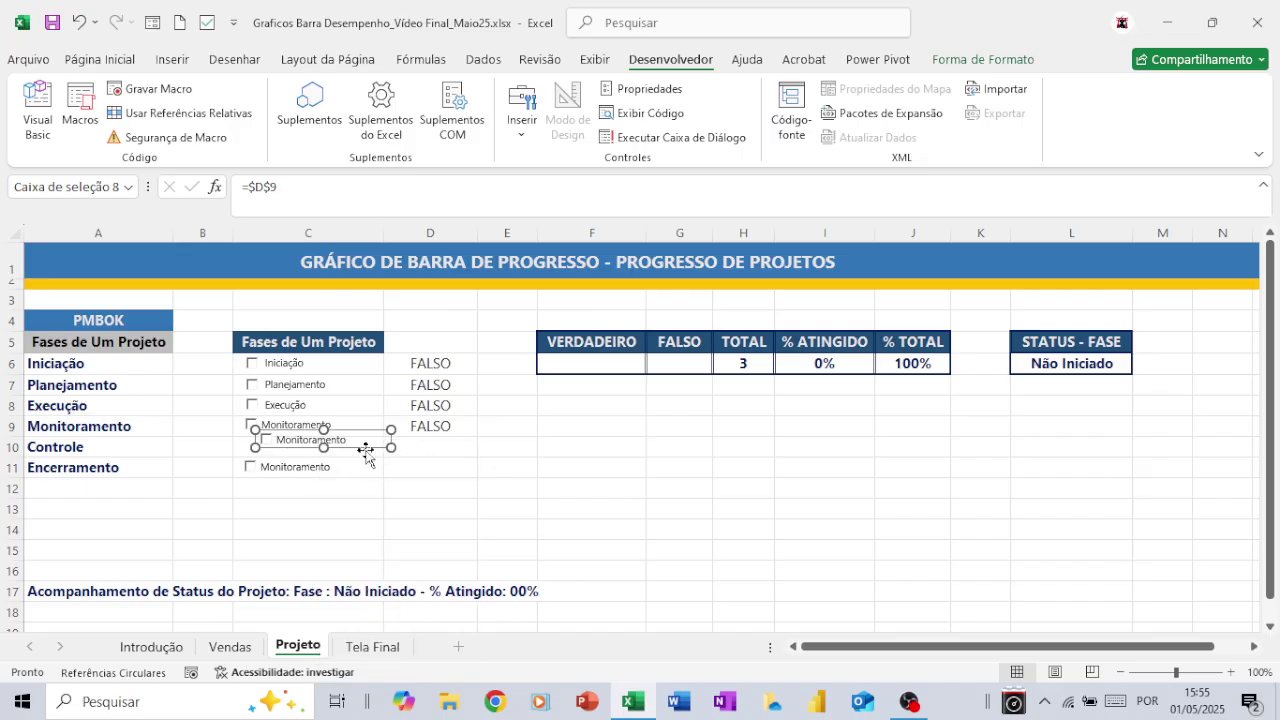
pyautogui.moveTo(363, 453); pyautogui.dragTo(347, 451)
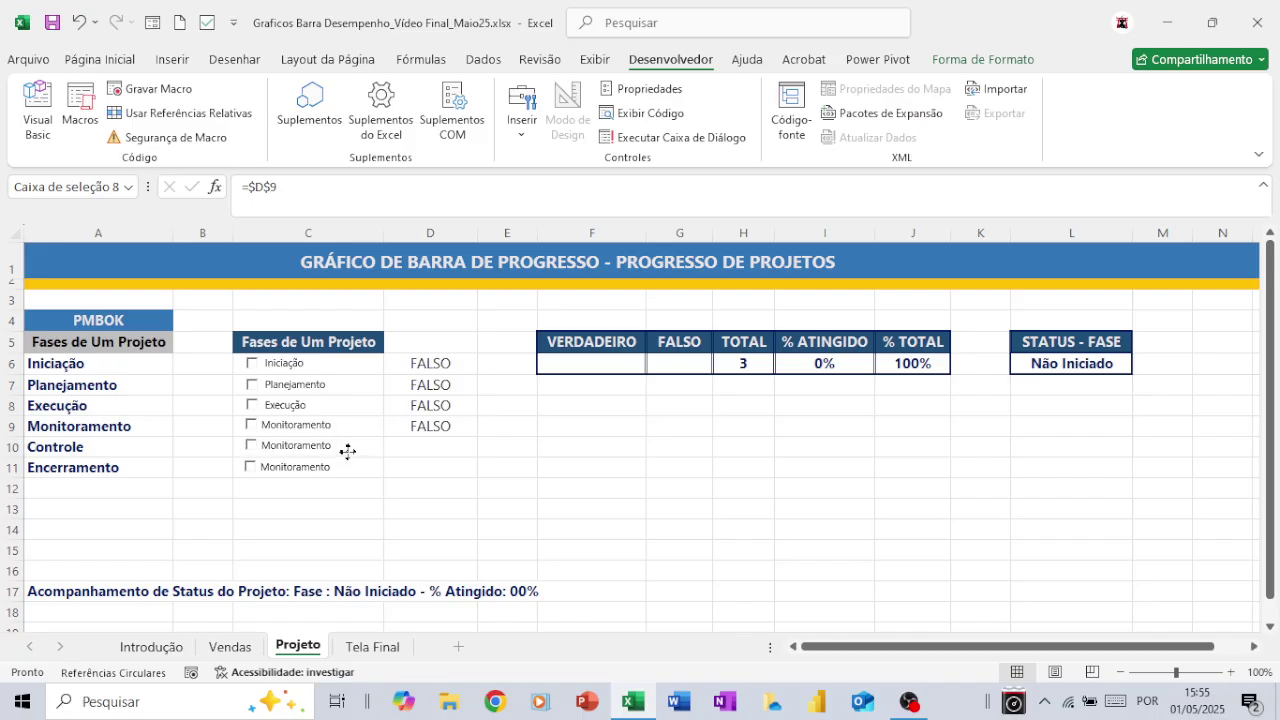
# Step: Replace the label of the check box copy in C10 with Controle
pyautogui.keyDown('ctrl'); pyautogui.click(347, 452); pyautogui.keyUp('ctrl')
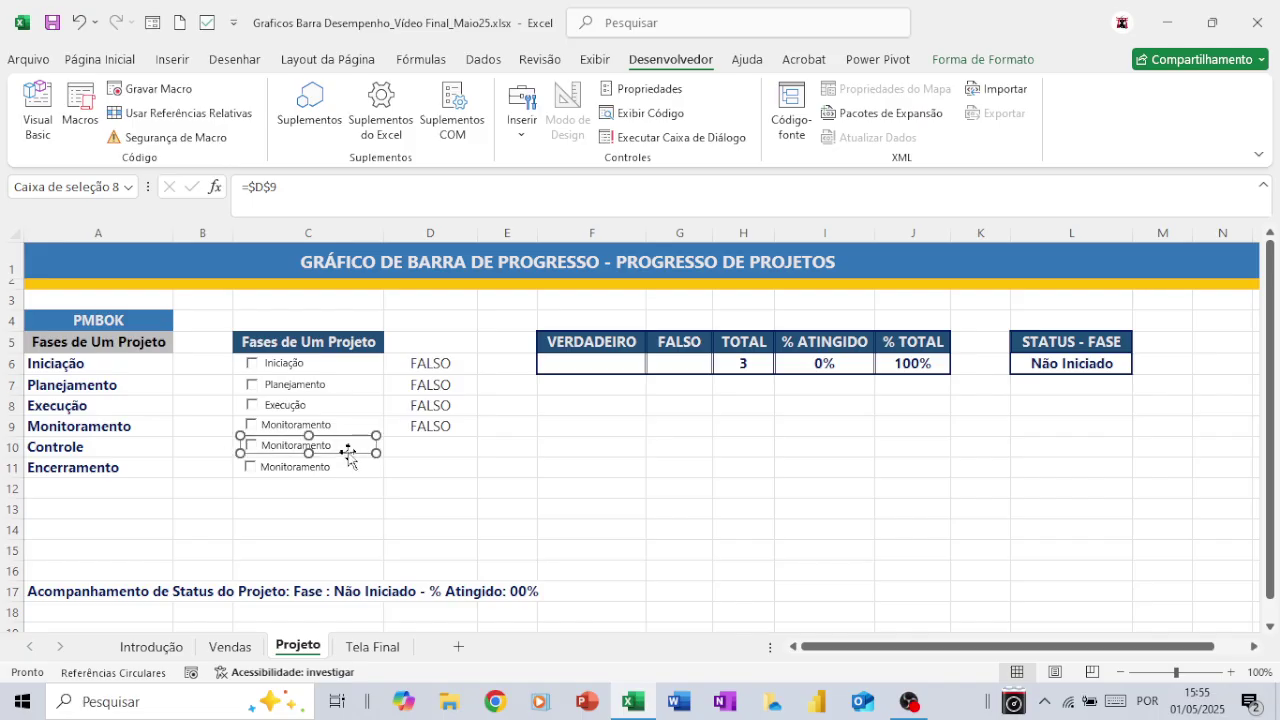
pyautogui.click(270, 447)
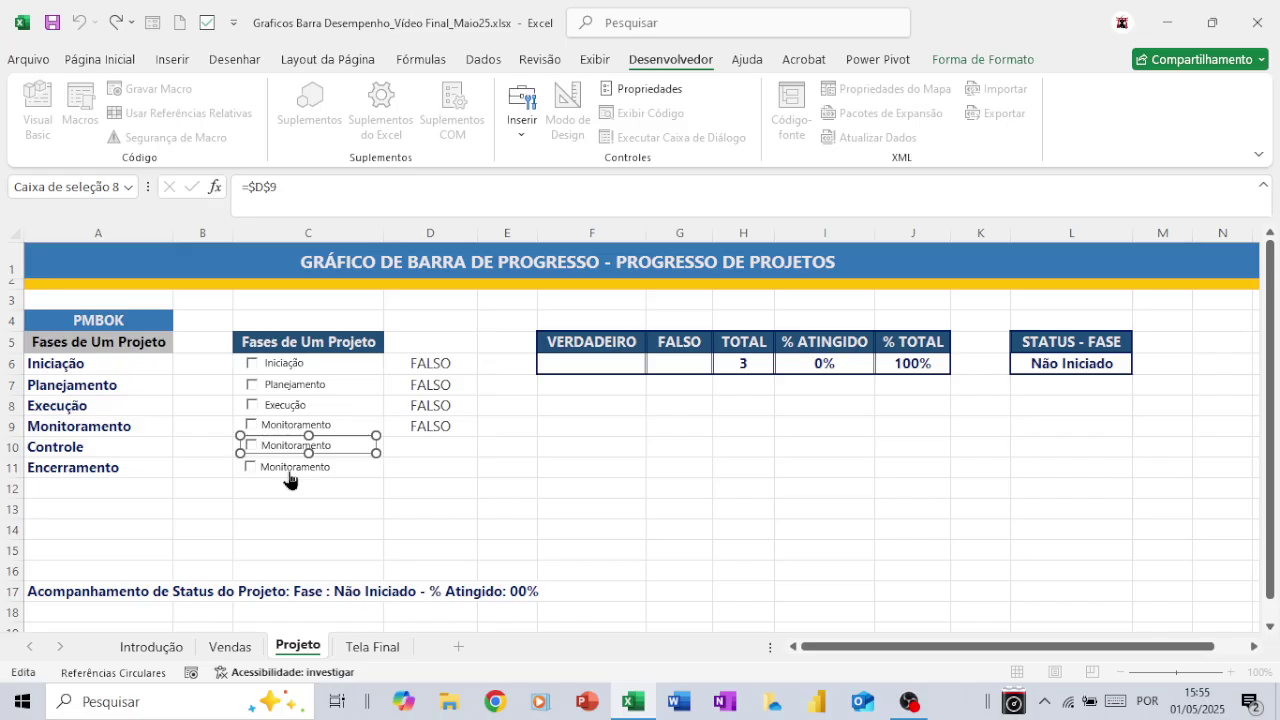
pyautogui.hotkey('shift', 'Right')
pyautogui.hotkey('shift', 'Right')
pyautogui.hotkey('shift', 'Right')
pyautogui.hotkey('shift', 'Right')
pyautogui.hotkey('shift', 'Right')
pyautogui.hotkey('shift', 'Right')
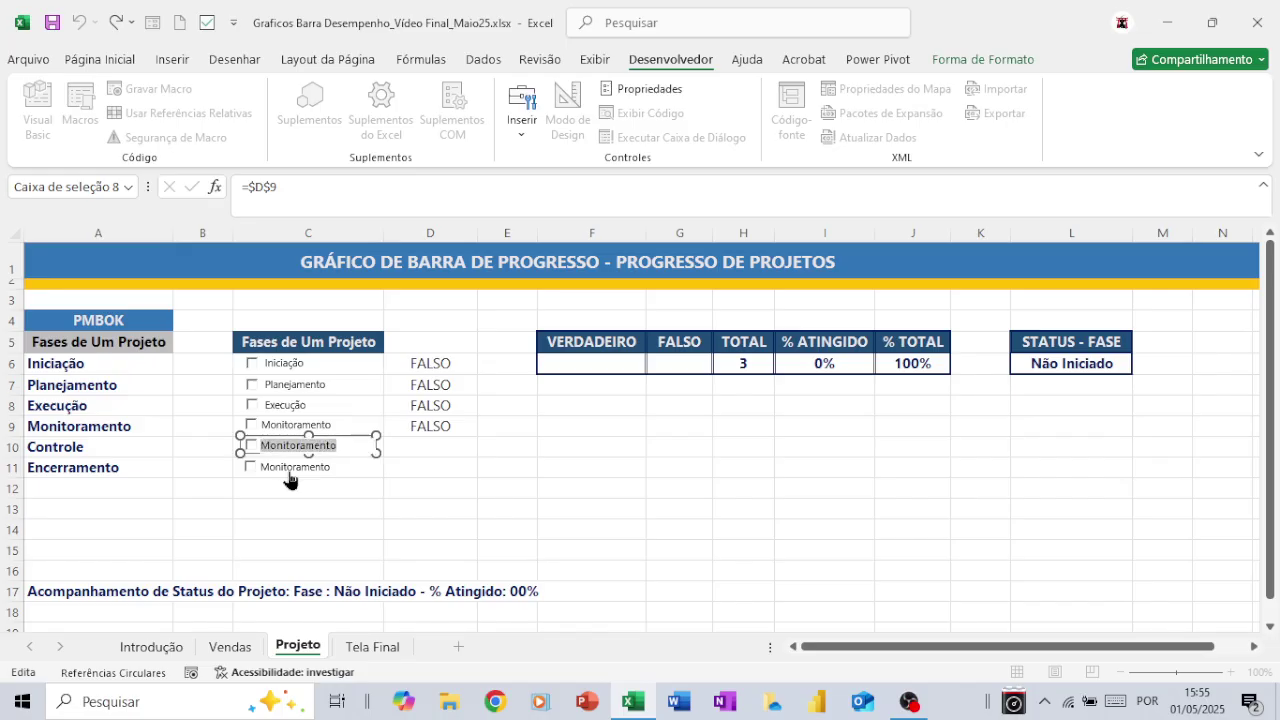
pyautogui.write('Controle')
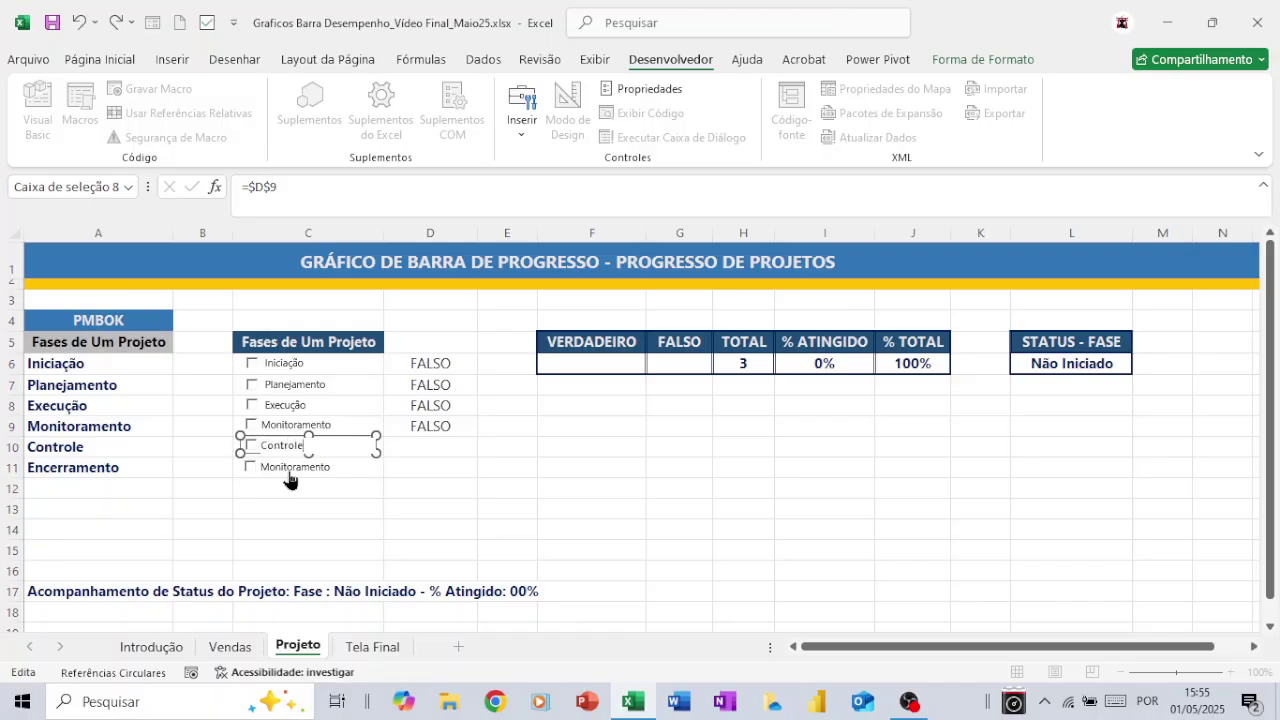
pyautogui.click(400, 450)
# Step: Format the Controle check box control with the value Selecionado and the cell link $D$10
pyautogui.rightClick(337, 453)
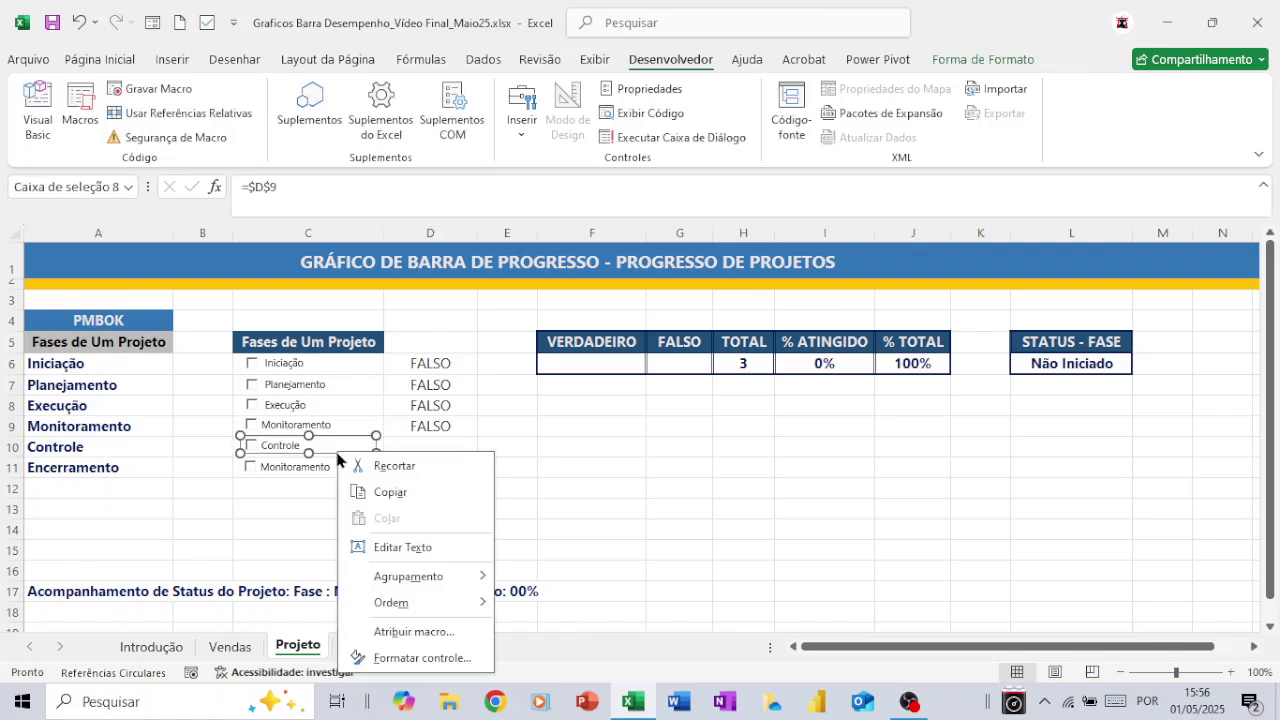
pyautogui.click(397, 659)
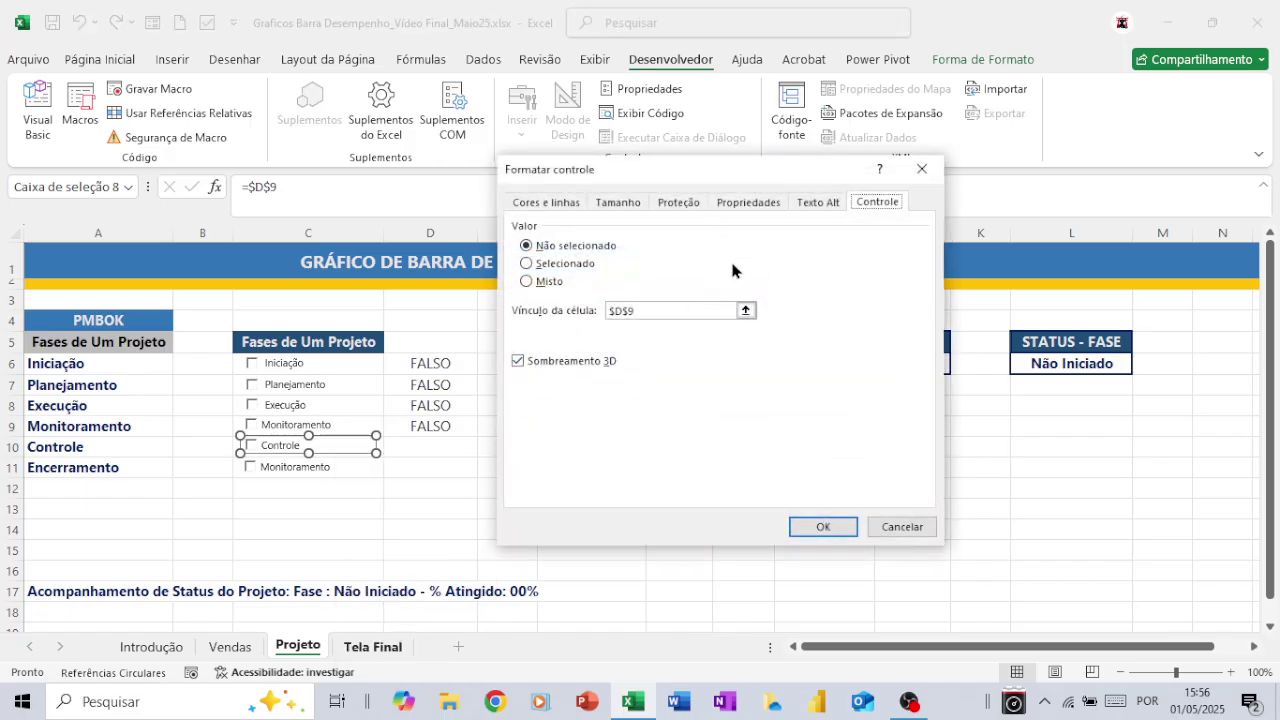
pyautogui.click(529, 266)
pyautogui.click(640, 311)
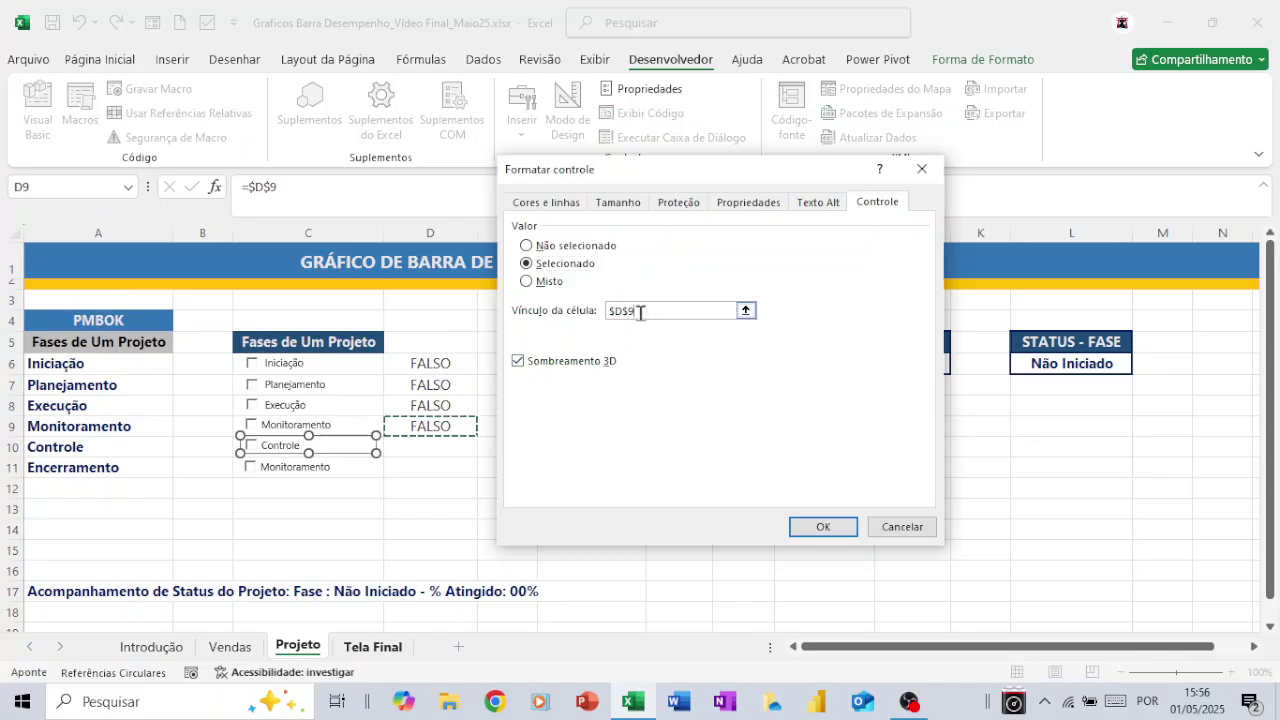
pyautogui.press('BackSpace')
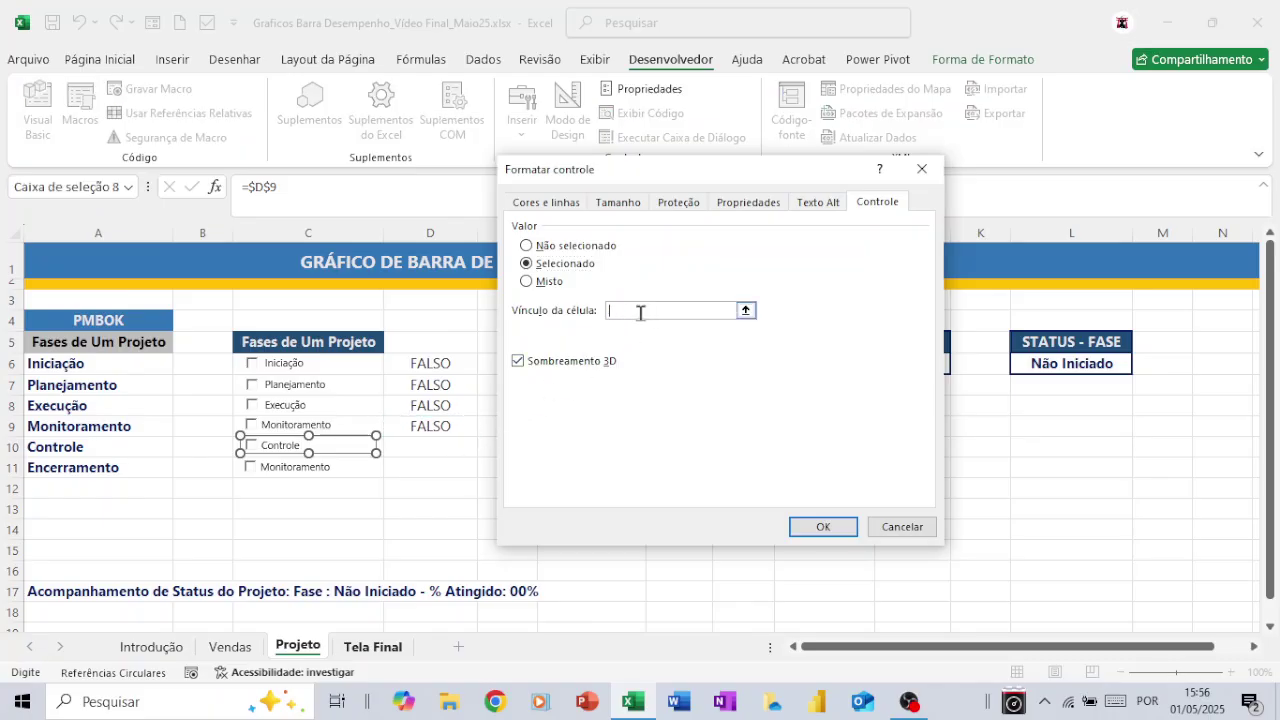
pyautogui.click(415, 448)
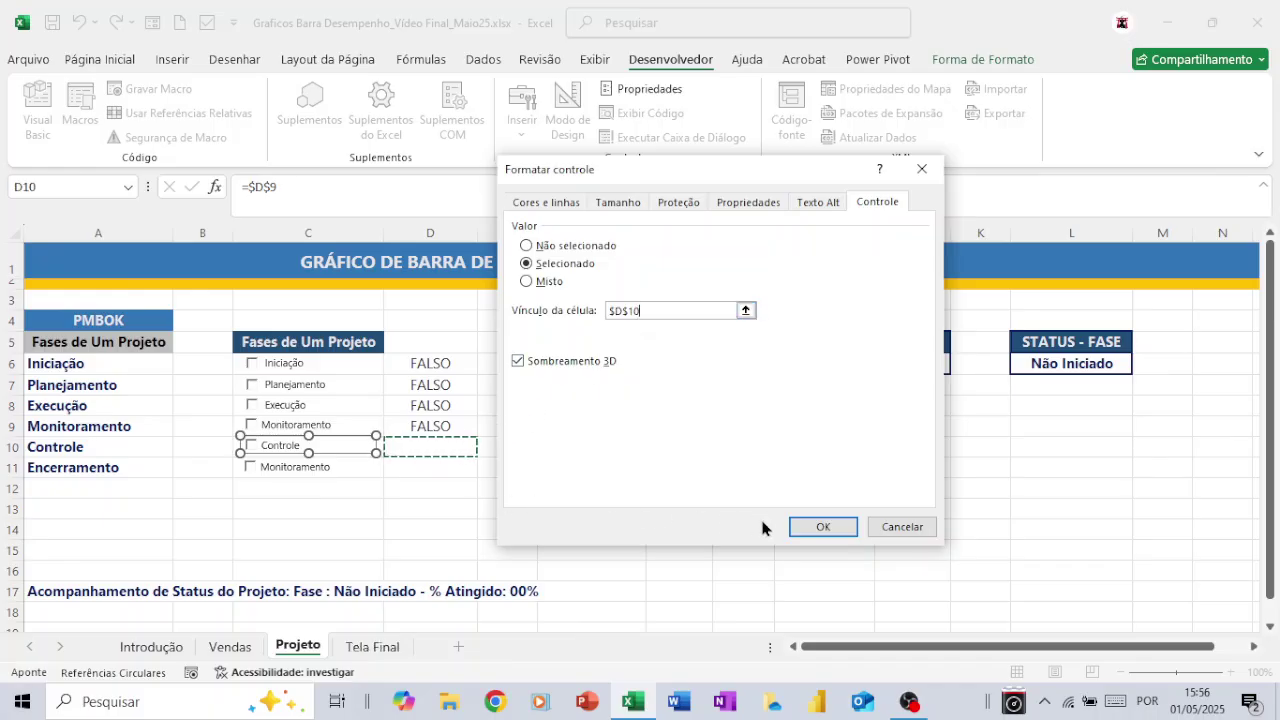
pyautogui.click(822, 527)
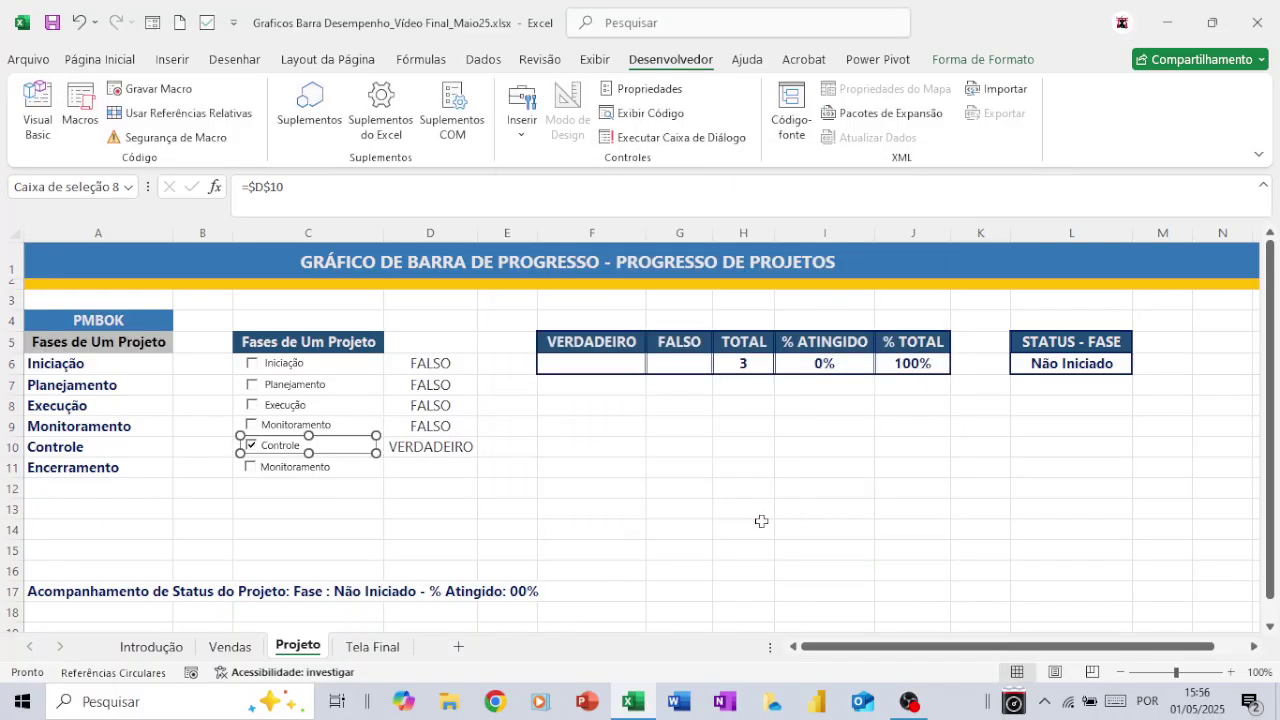
# Step: Replace the label of the check box copy in C11 with Encerramento
pyautogui.rightClick(279, 476)
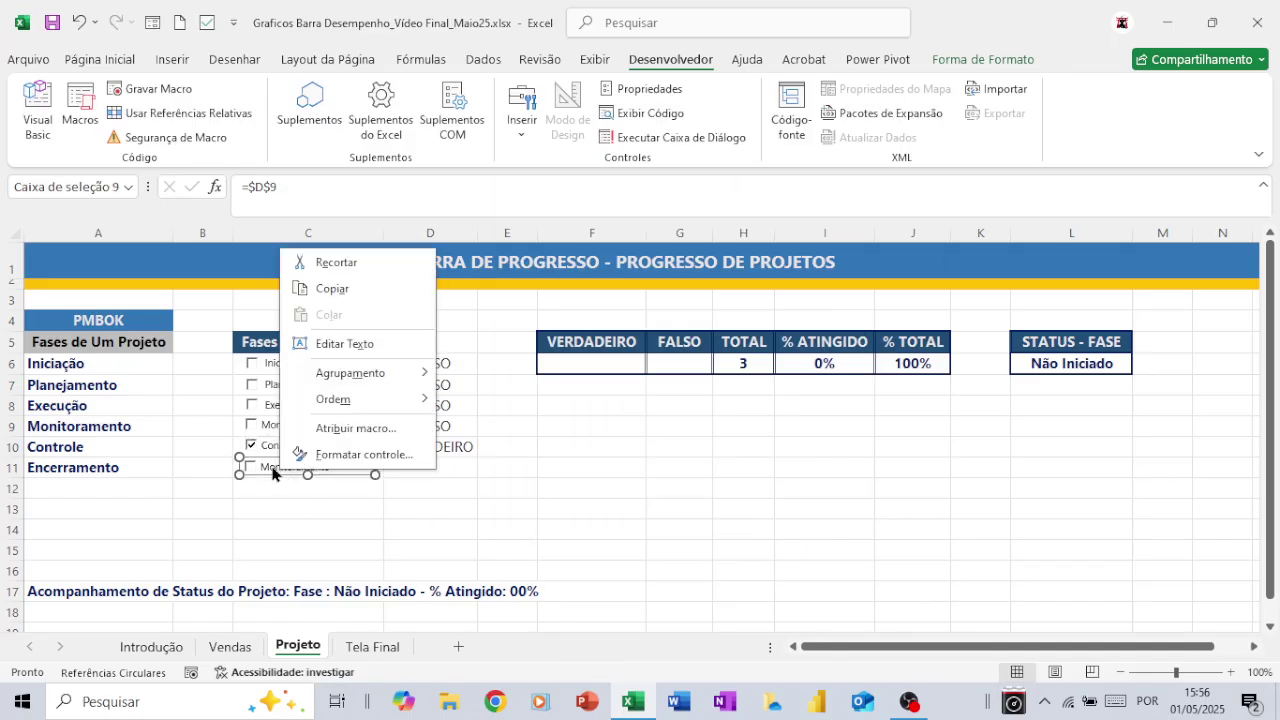
pyautogui.click(271, 468)
pyautogui.click(263, 466)
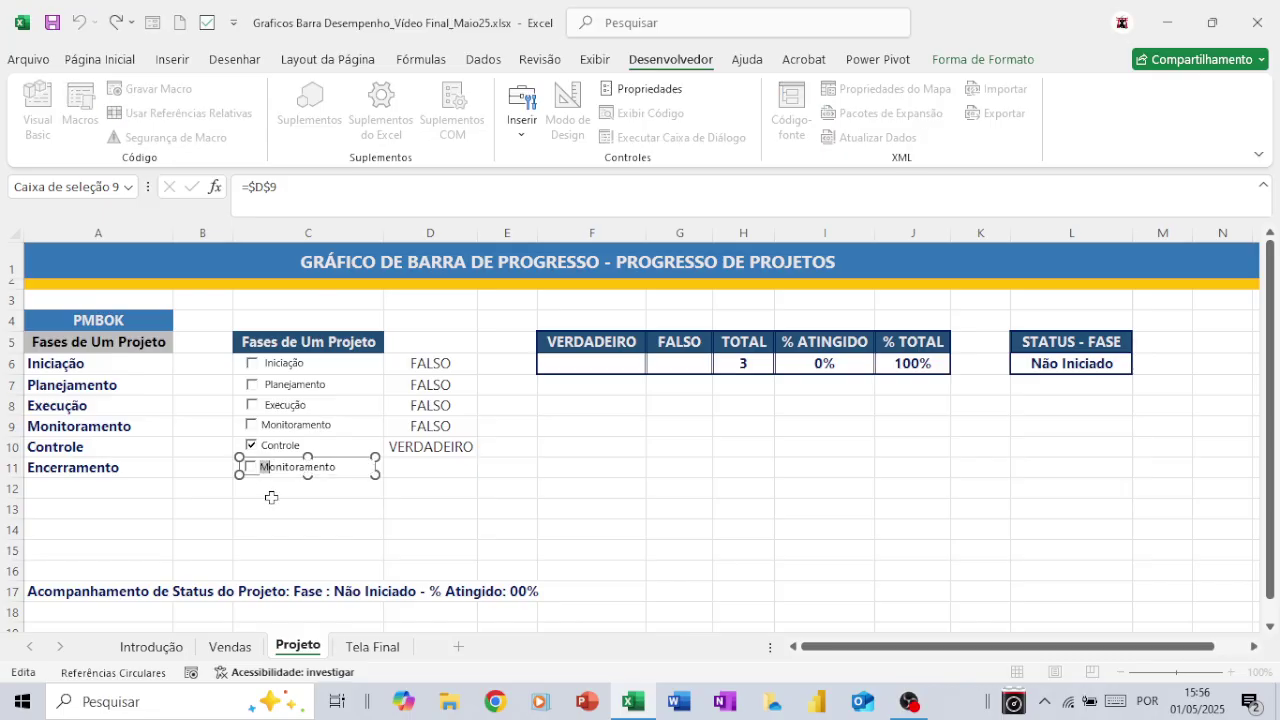
pyautogui.hotkey('shift', 'Right')
pyautogui.hotkey('shift', 'Right')
pyautogui.hotkey('shift', 'Right')
pyautogui.hotkey('shift', 'Right')
pyautogui.hotkey('shift', 'Right')
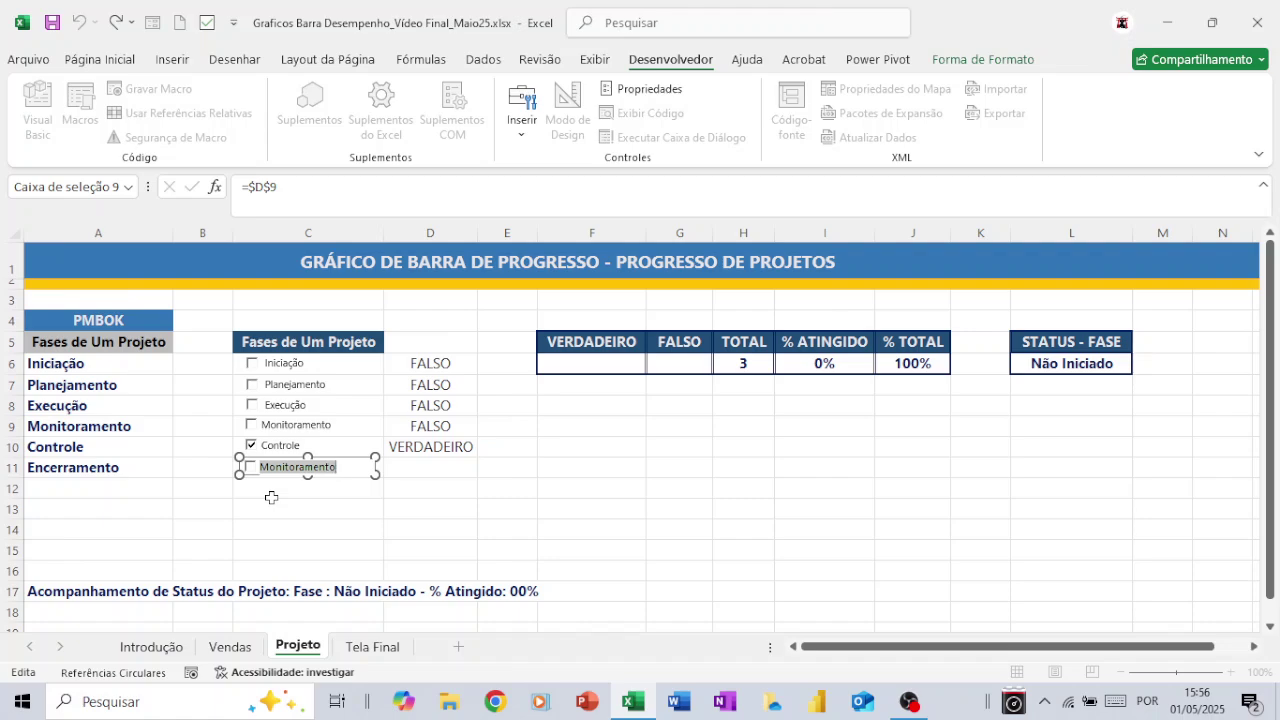
pyautogui.write('Encer')
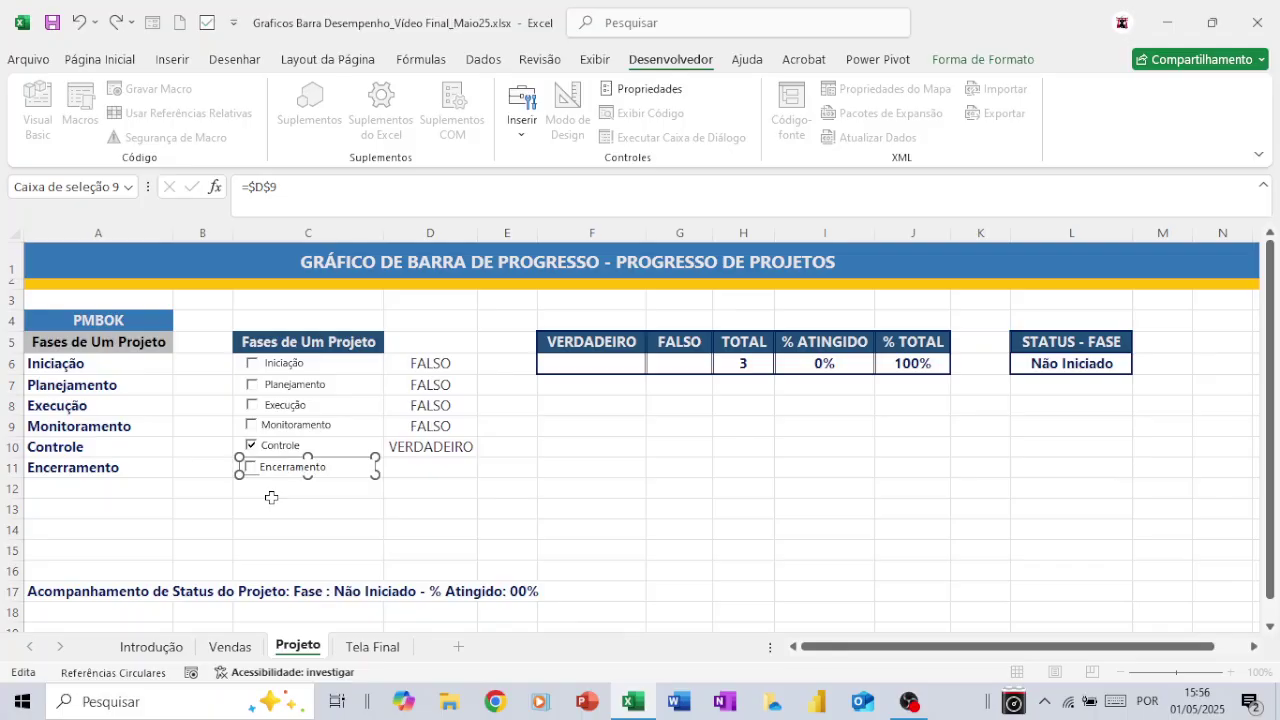
pyautogui.click(355, 492)
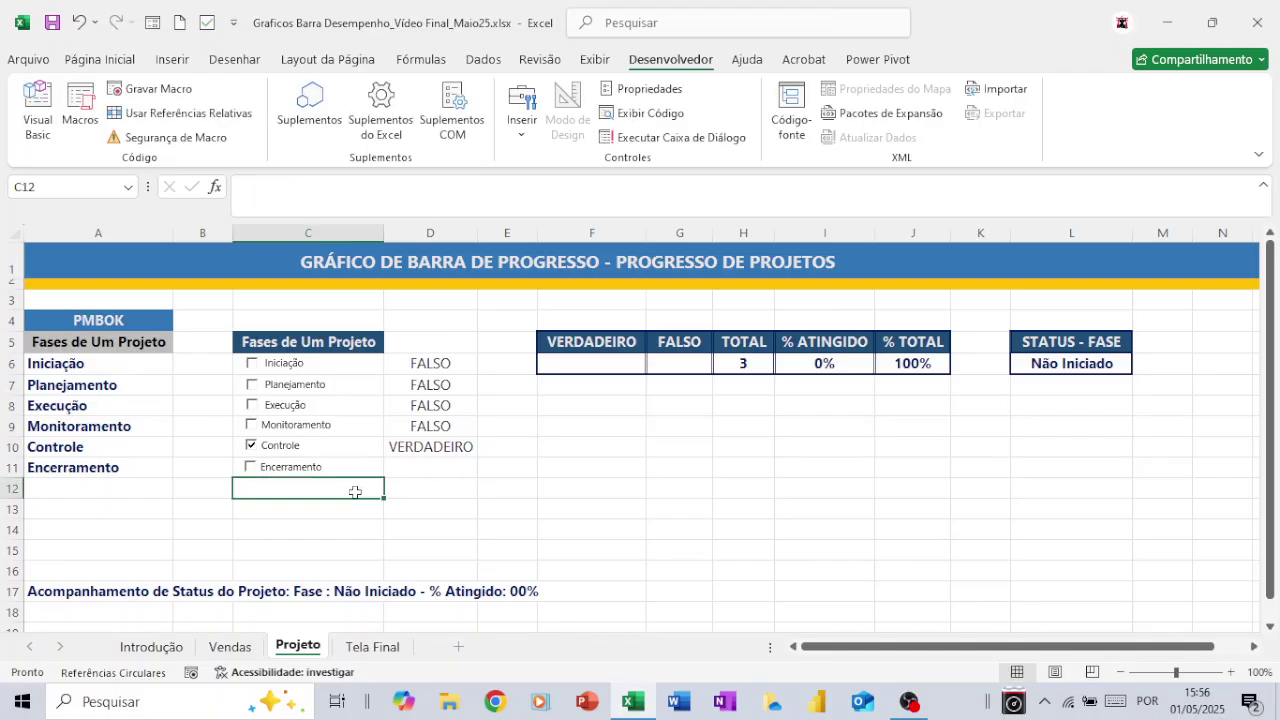
# Step: Uncheck the Controle box and set the Encerramento check box's cell link to $D$11
pyautogui.click(250, 448)
pyautogui.click(347, 472)
pyautogui.rightClick(344, 468)
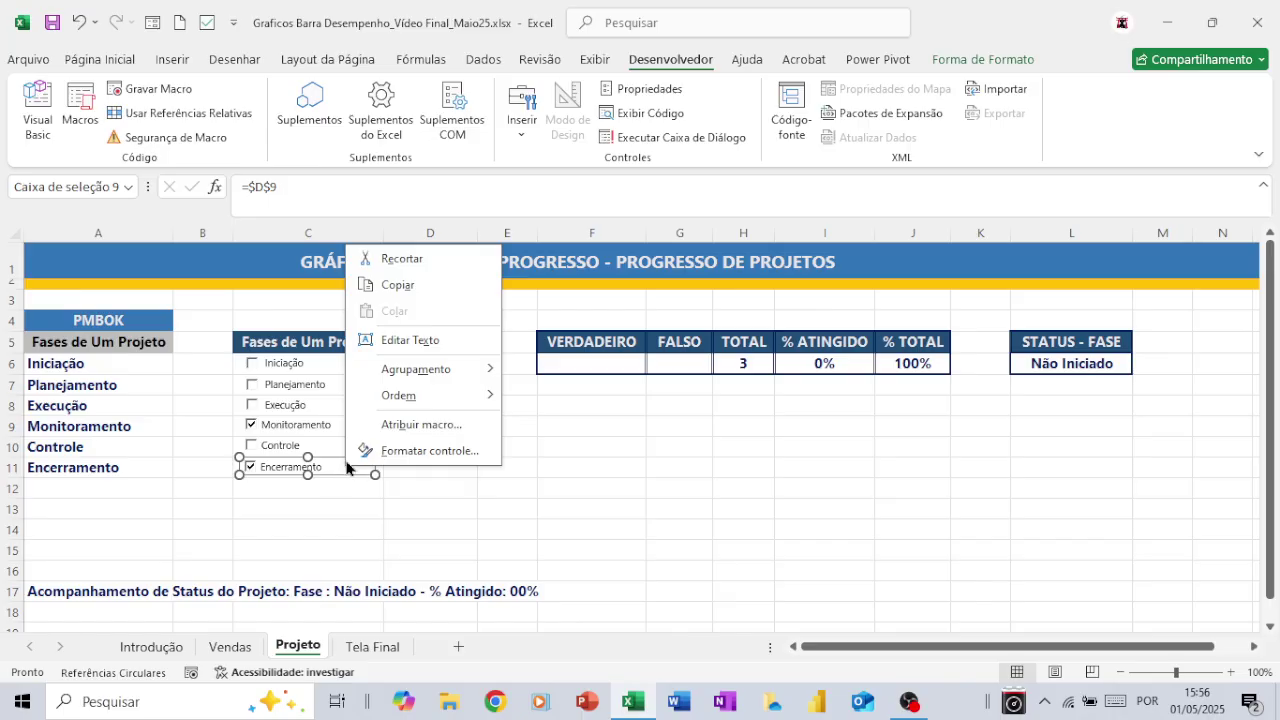
pyautogui.click(385, 451)
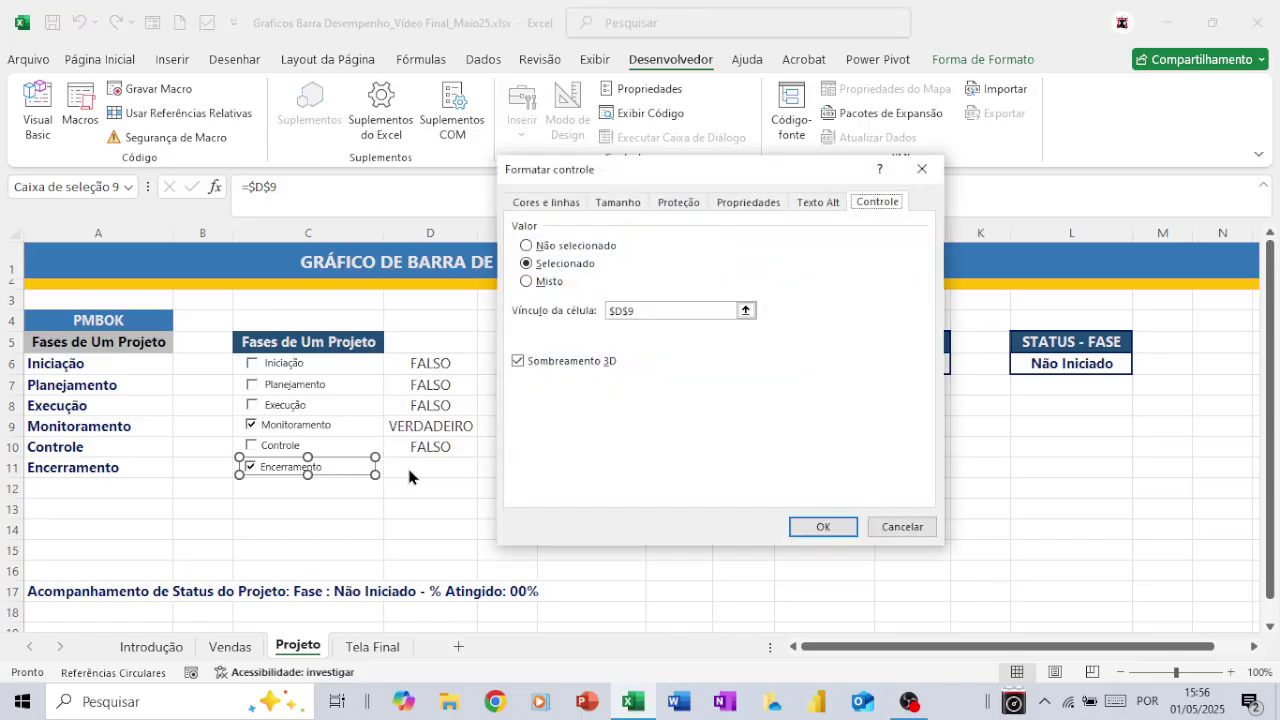
pyautogui.click(638, 311)
pyautogui.press('BackSpace')
pyautogui.press('BackSpace')
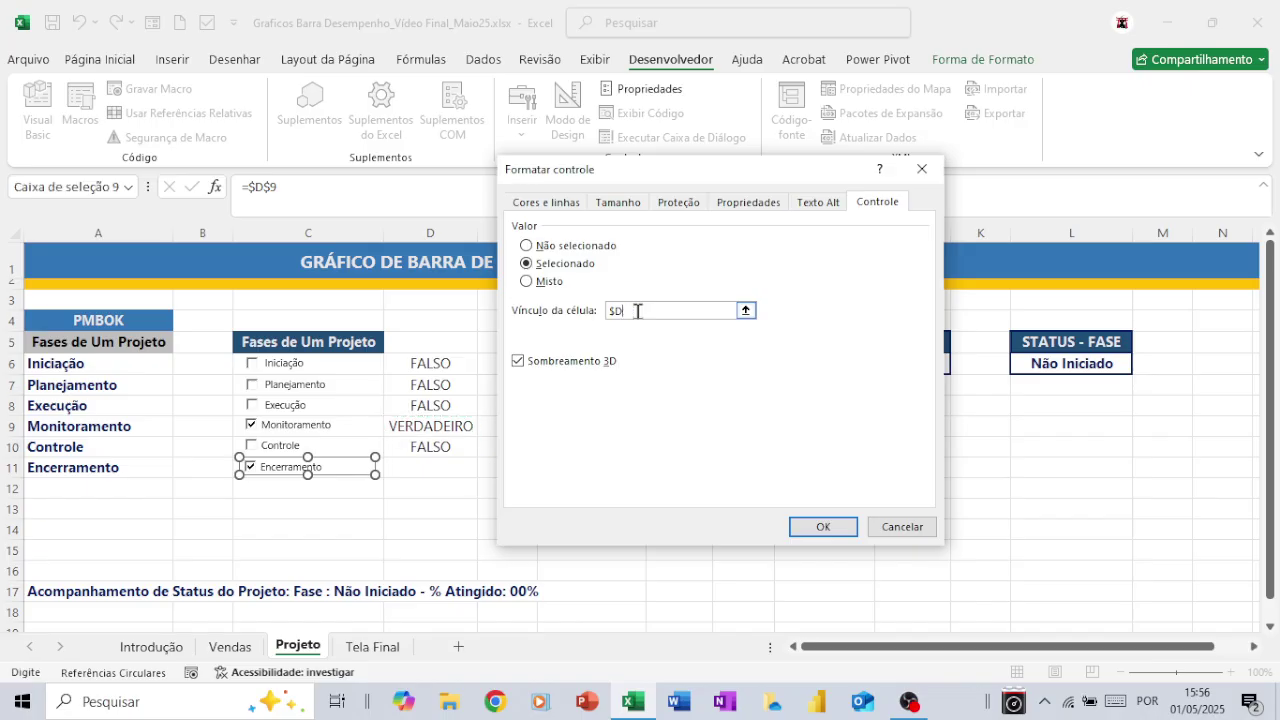
pyautogui.click(418, 467)
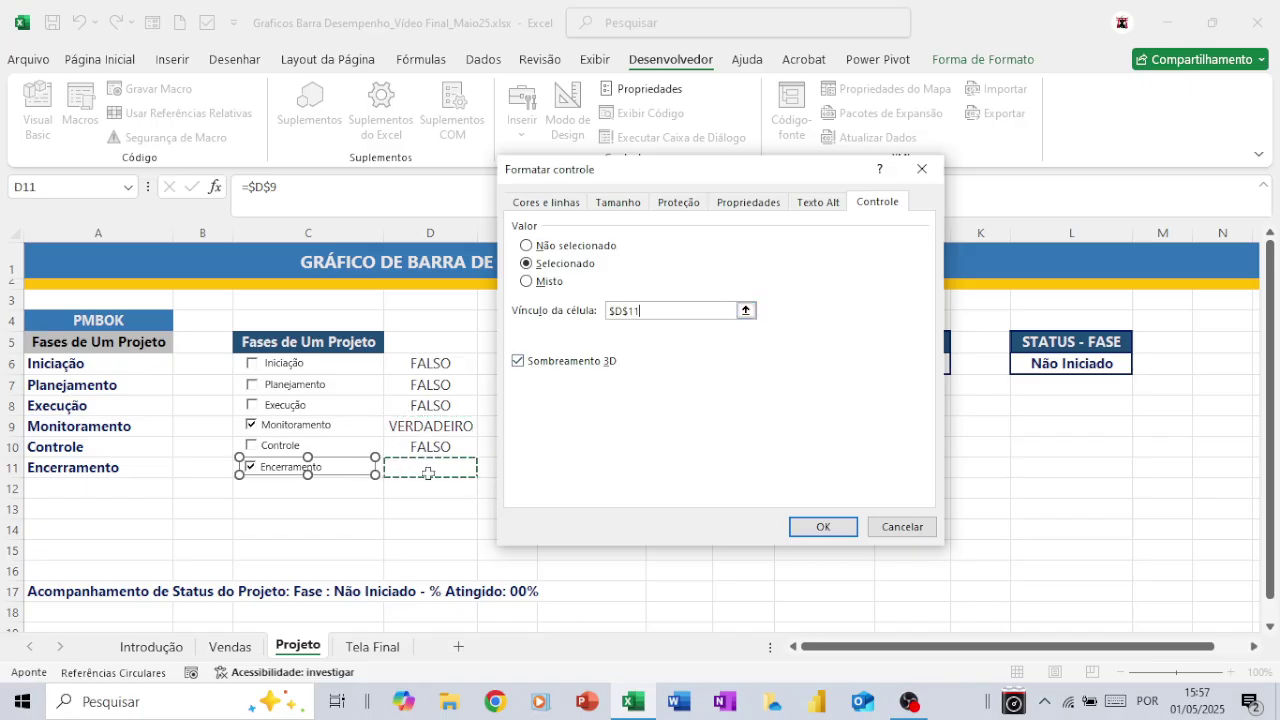
pyautogui.click(818, 527)
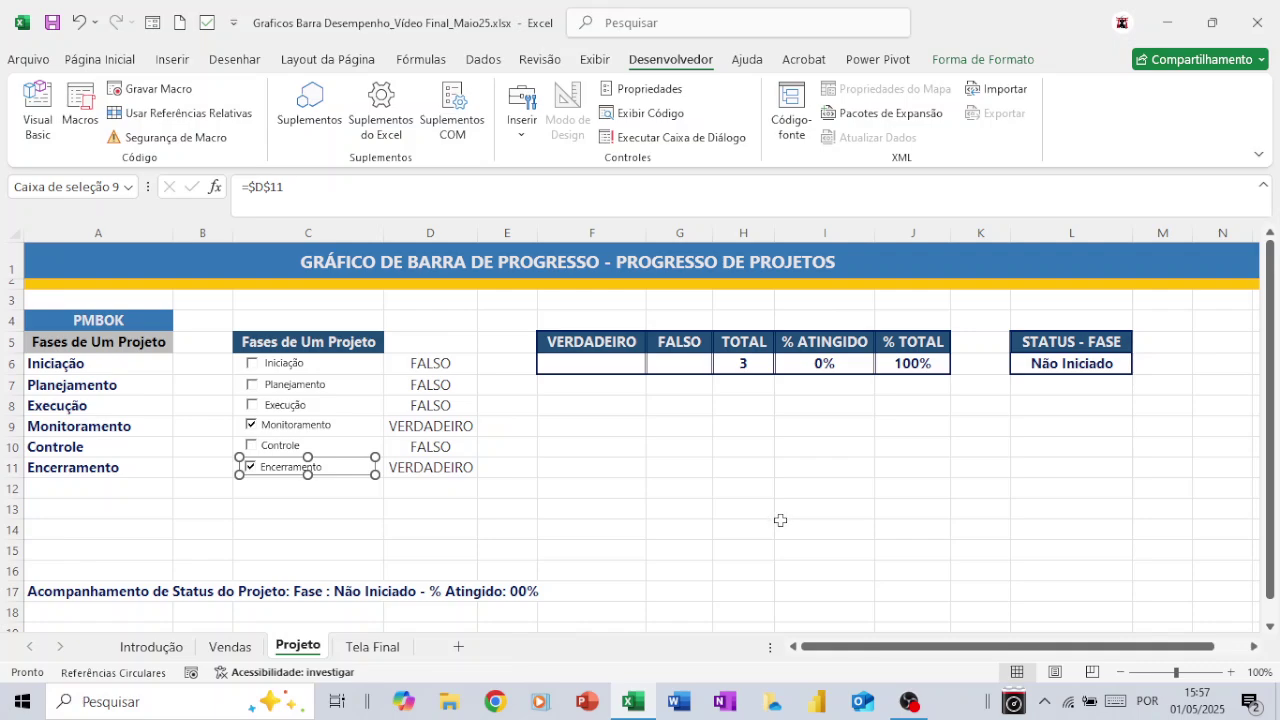
# Step: Uncheck the Encerramento and Monitoramento check boxes
pyautogui.click(250, 484)
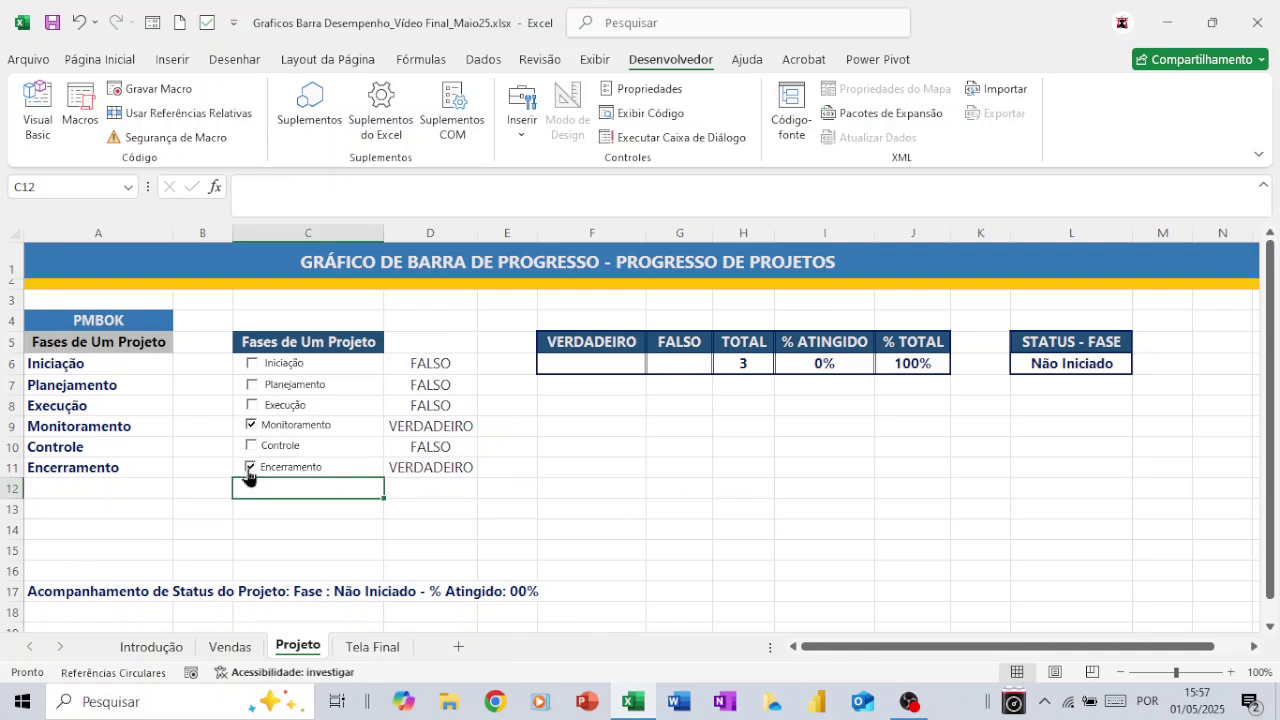
pyautogui.click(249, 469)
pyautogui.click(251, 426)
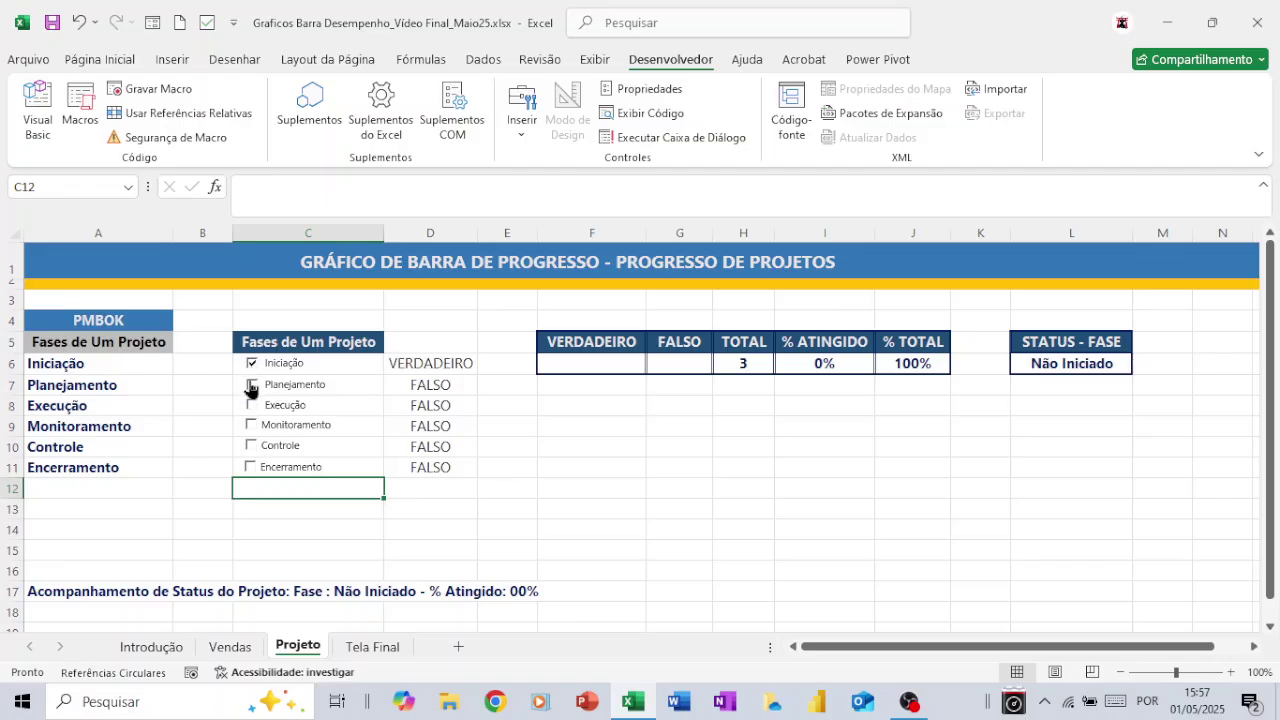
# Step: Check the Planejamento, Execução, Monitoramento, Controle and Encerramento phase boxes
pyautogui.click(251, 386)
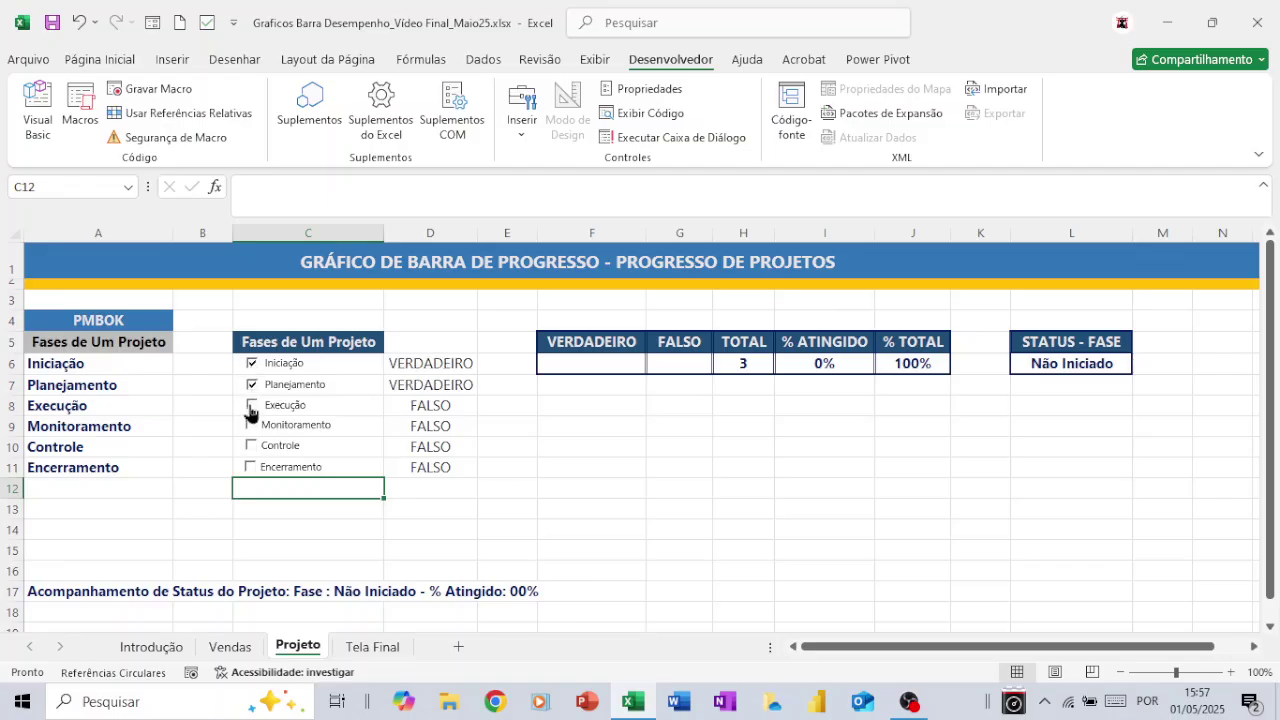
pyautogui.click(251, 406)
pyautogui.click(251, 425)
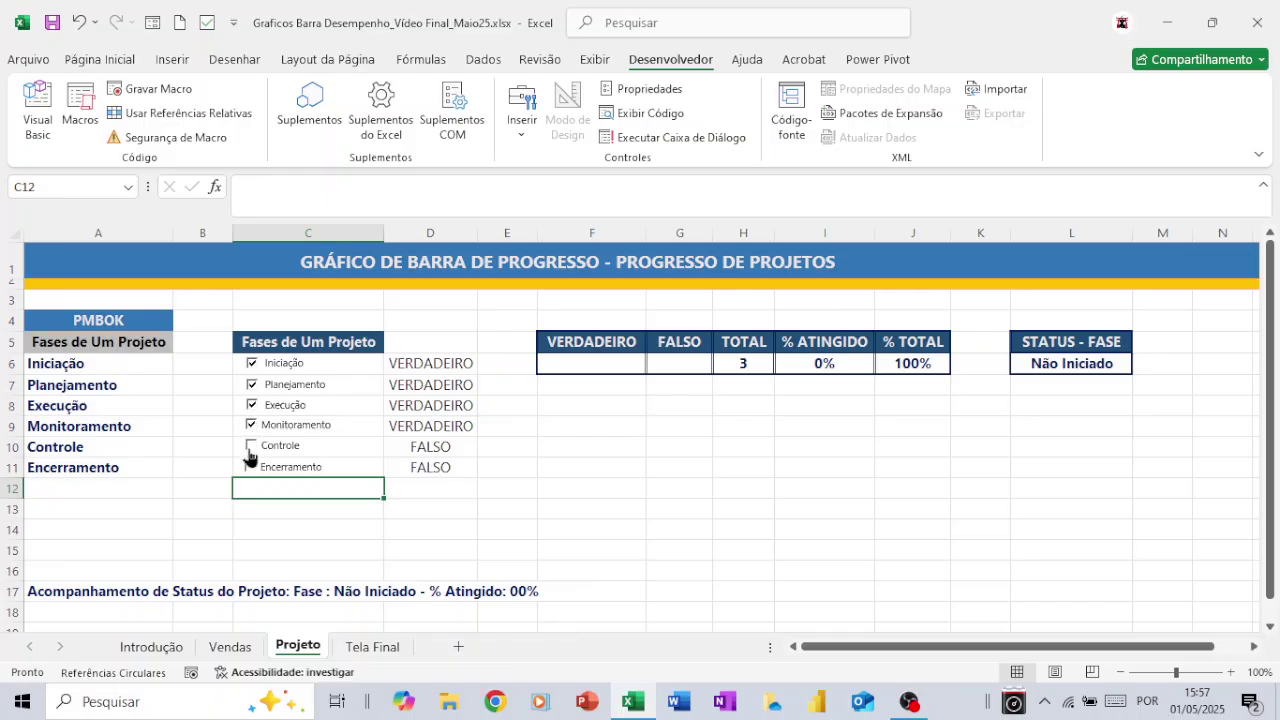
pyautogui.click(251, 446)
pyautogui.click(250, 467)
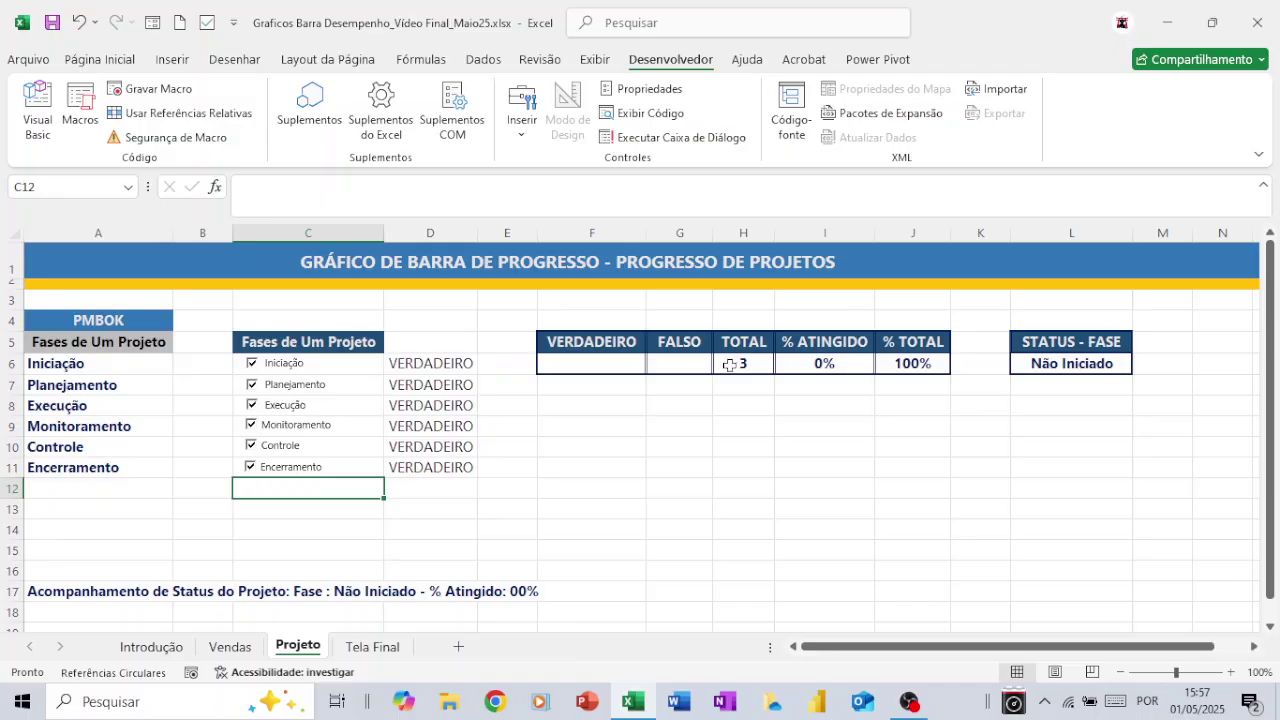
# Step: Set the TOTAL in H6 to 6 and inspect the contents of the % ATINGIDO and % TOTAL cells
pyautogui.click(729, 365)
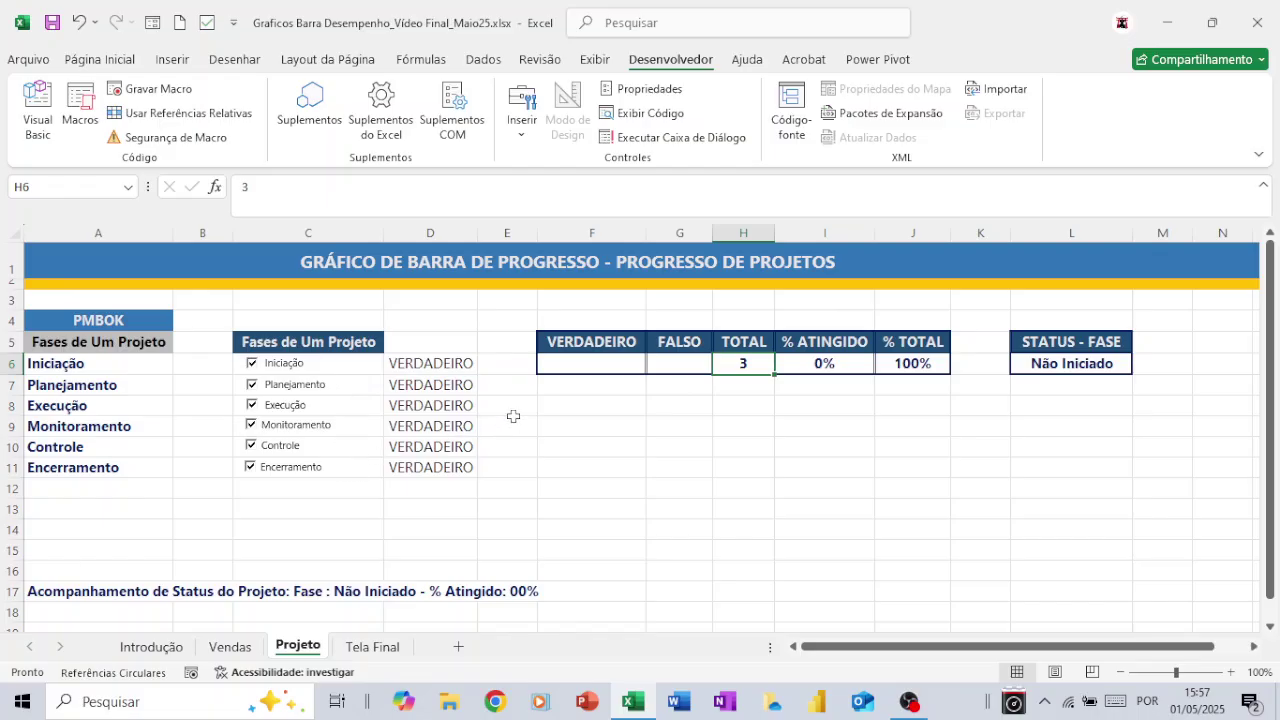
pyautogui.write('6')
pyautogui.press('Return')
pyautogui.press('Right')
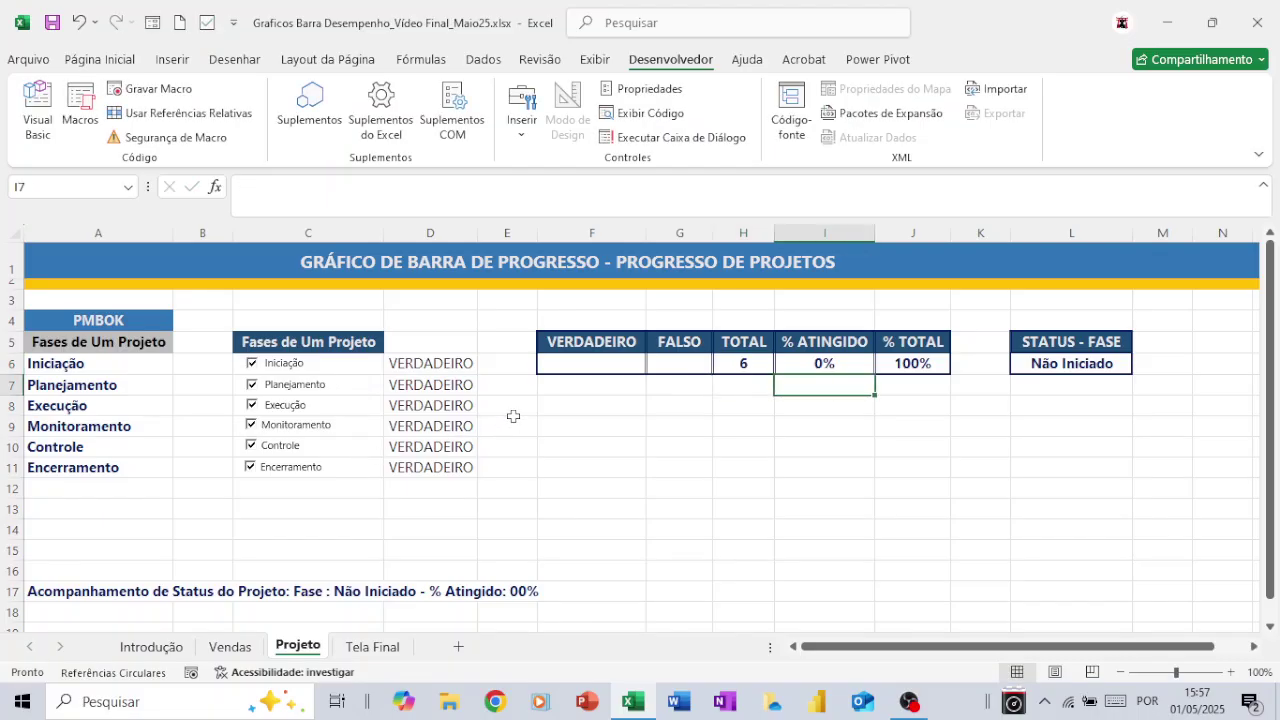
pyautogui.press('Up')
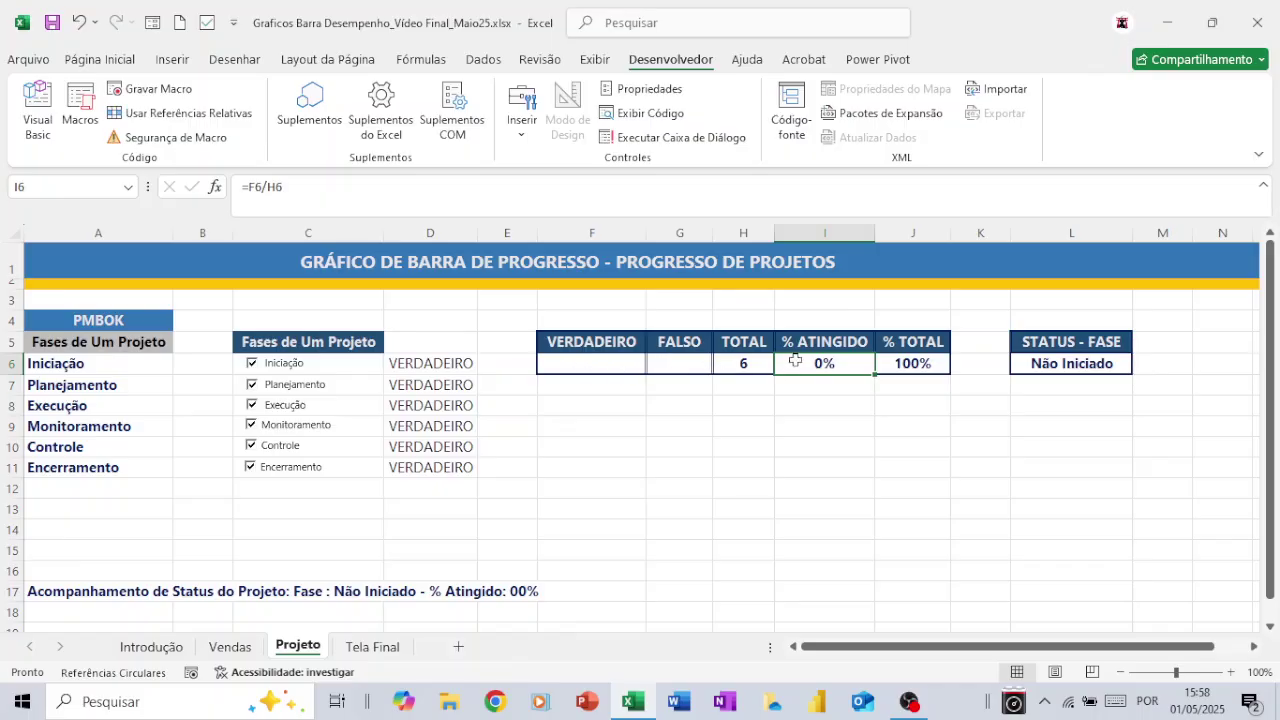
pyautogui.click(906, 362)
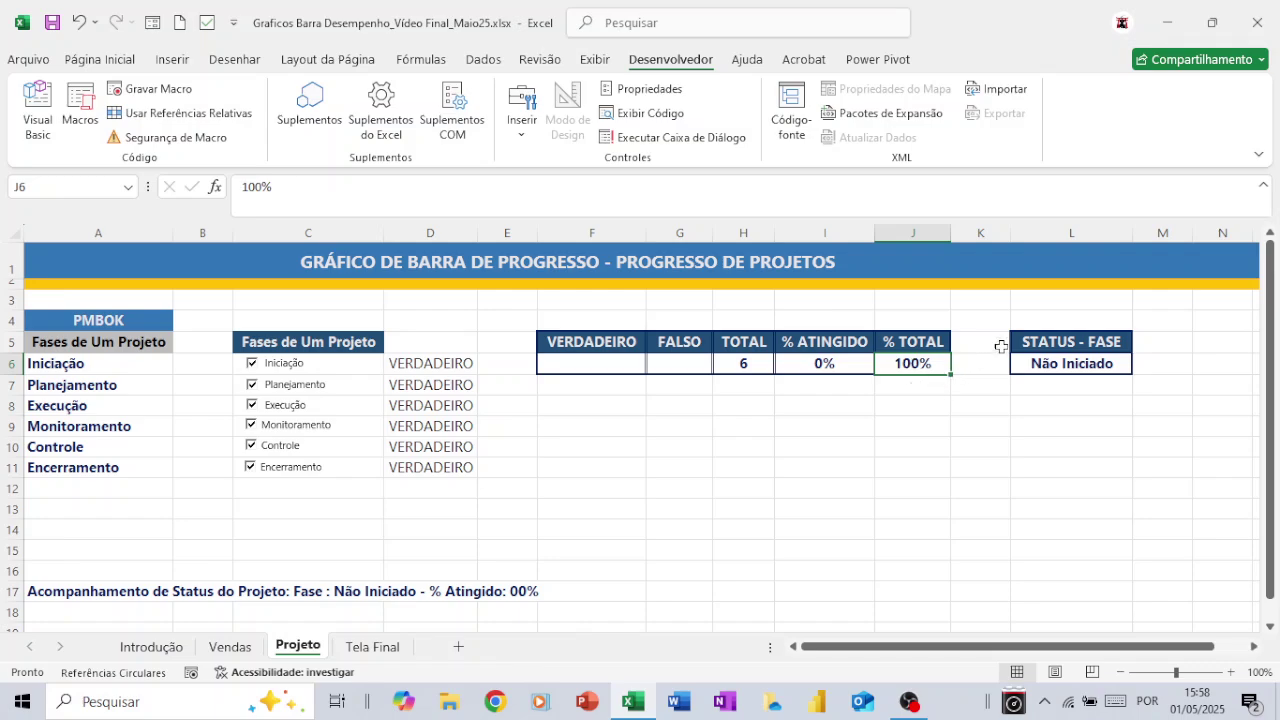
# Step: Count the completed phases under VERDADEIRO in F6 with =CONT.SE(D6:D11;VERDADEIRO)
pyautogui.click(587, 364)
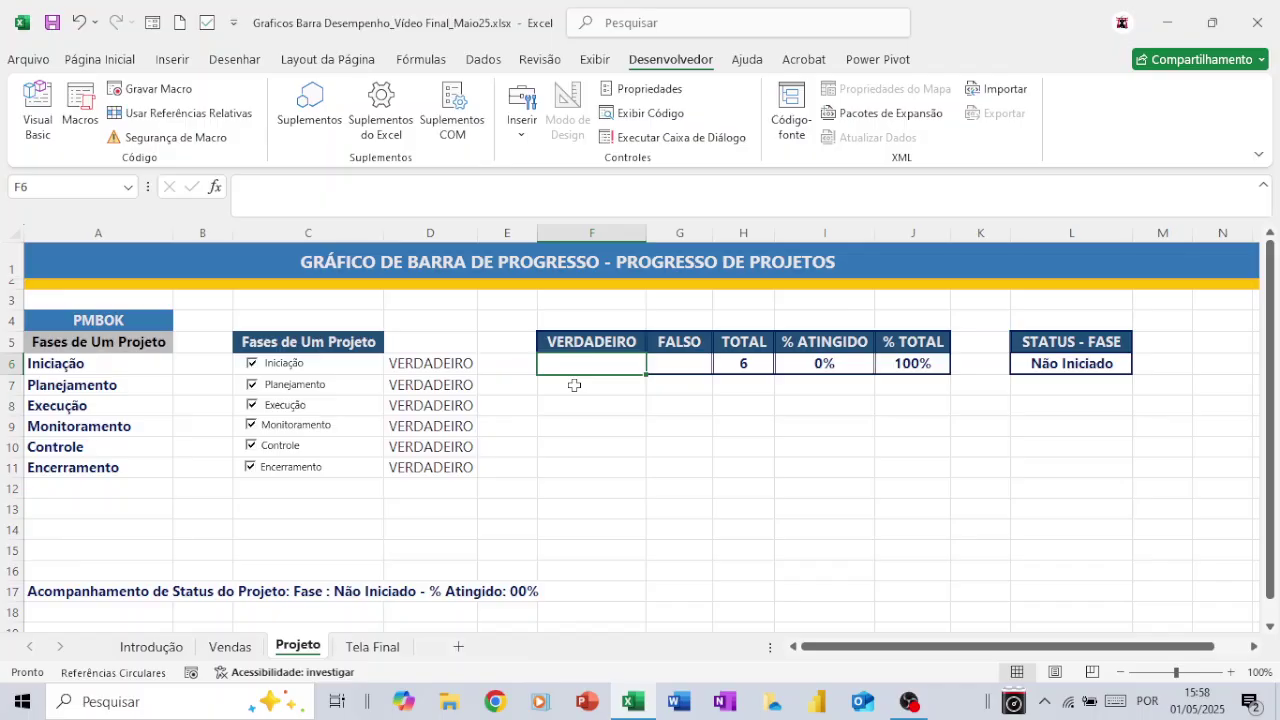
pyautogui.write('=')
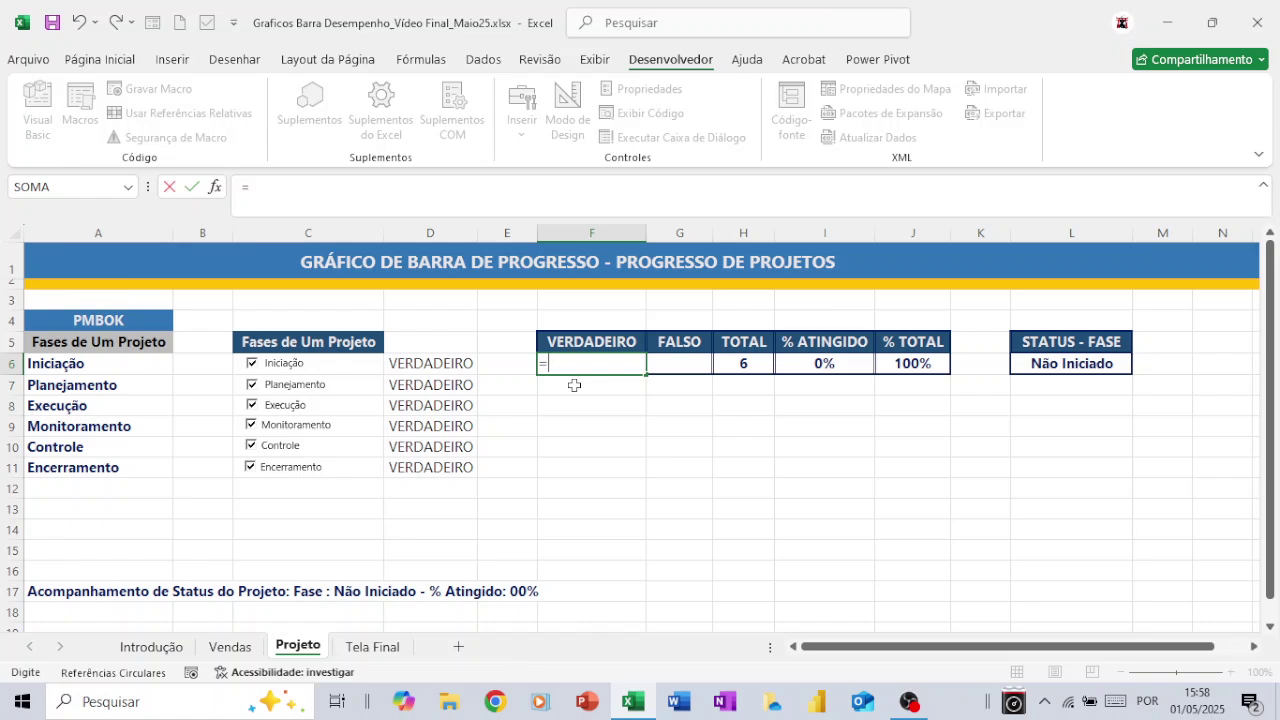
pyautogui.write('Co')
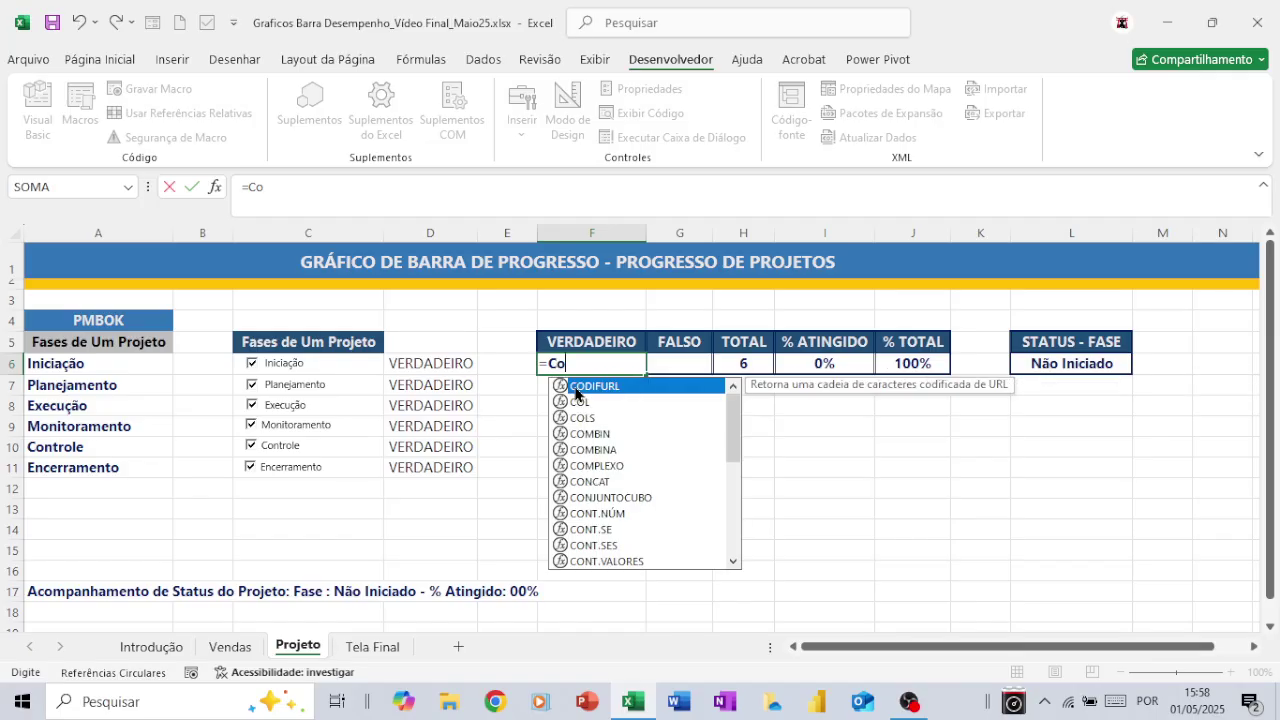
pyautogui.write('nt.')
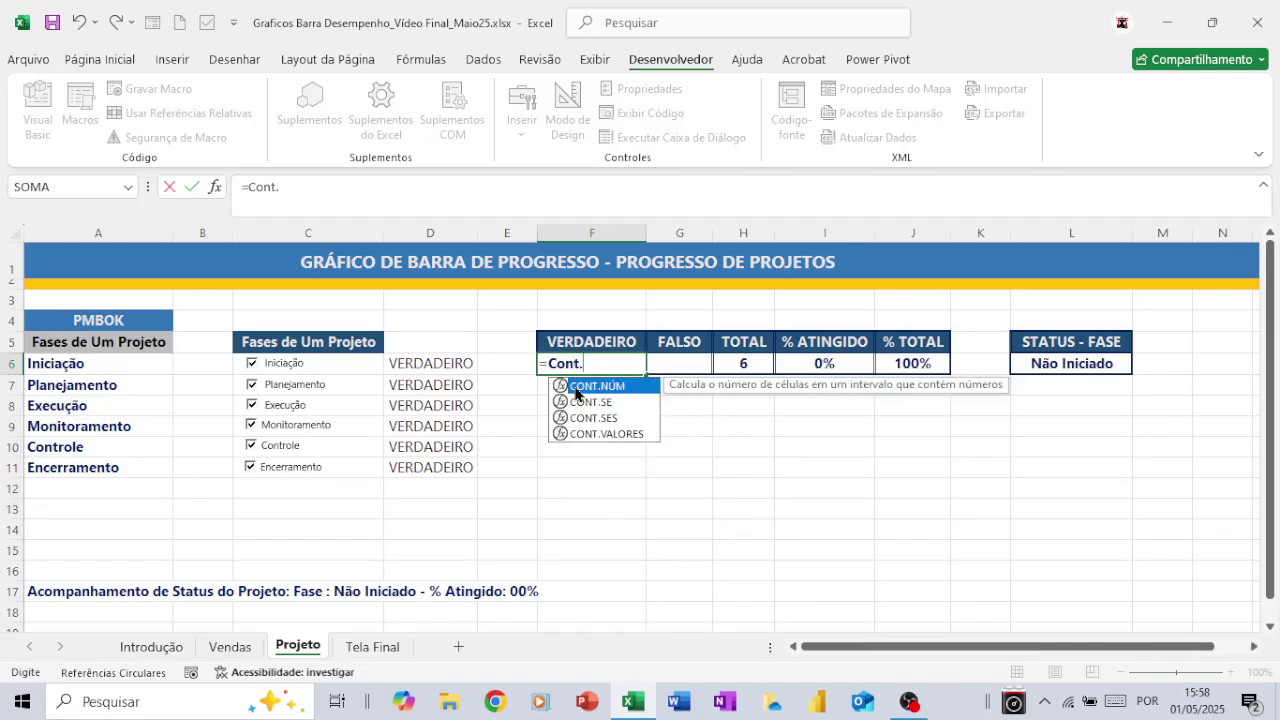
pyautogui.doubleClick(585, 402)
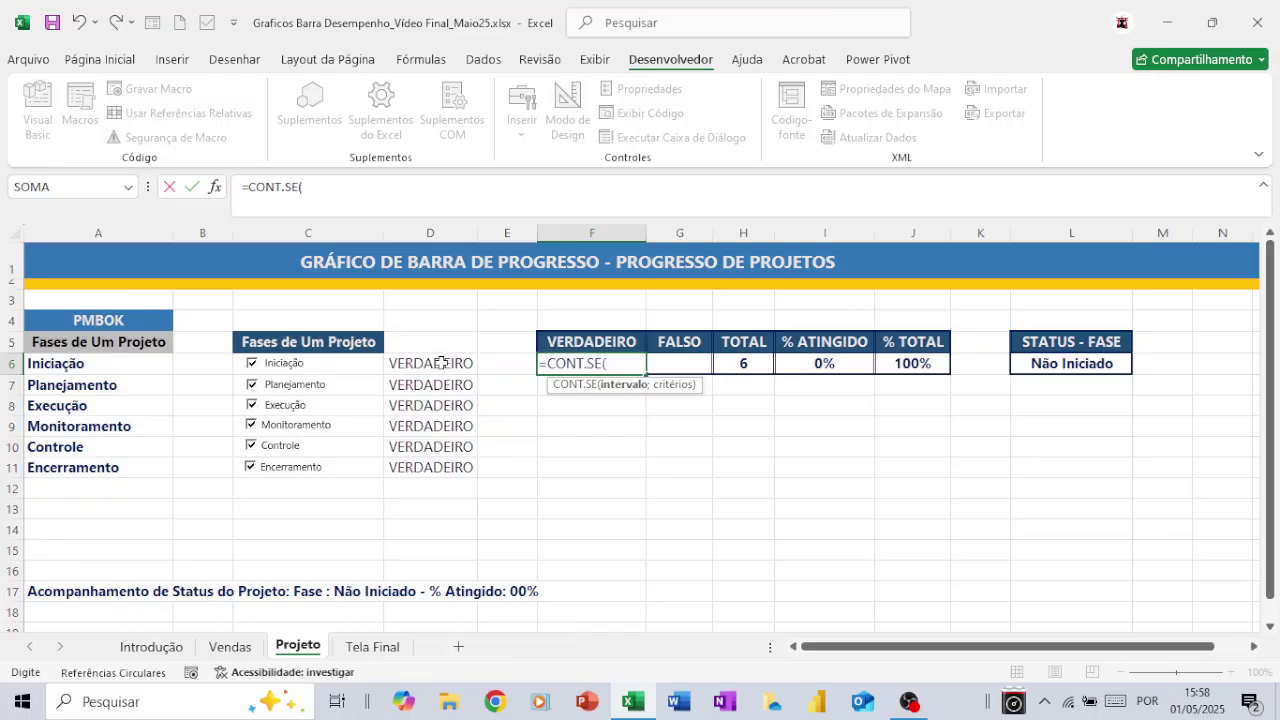
pyautogui.moveTo(441, 362); pyautogui.dragTo(438, 467)
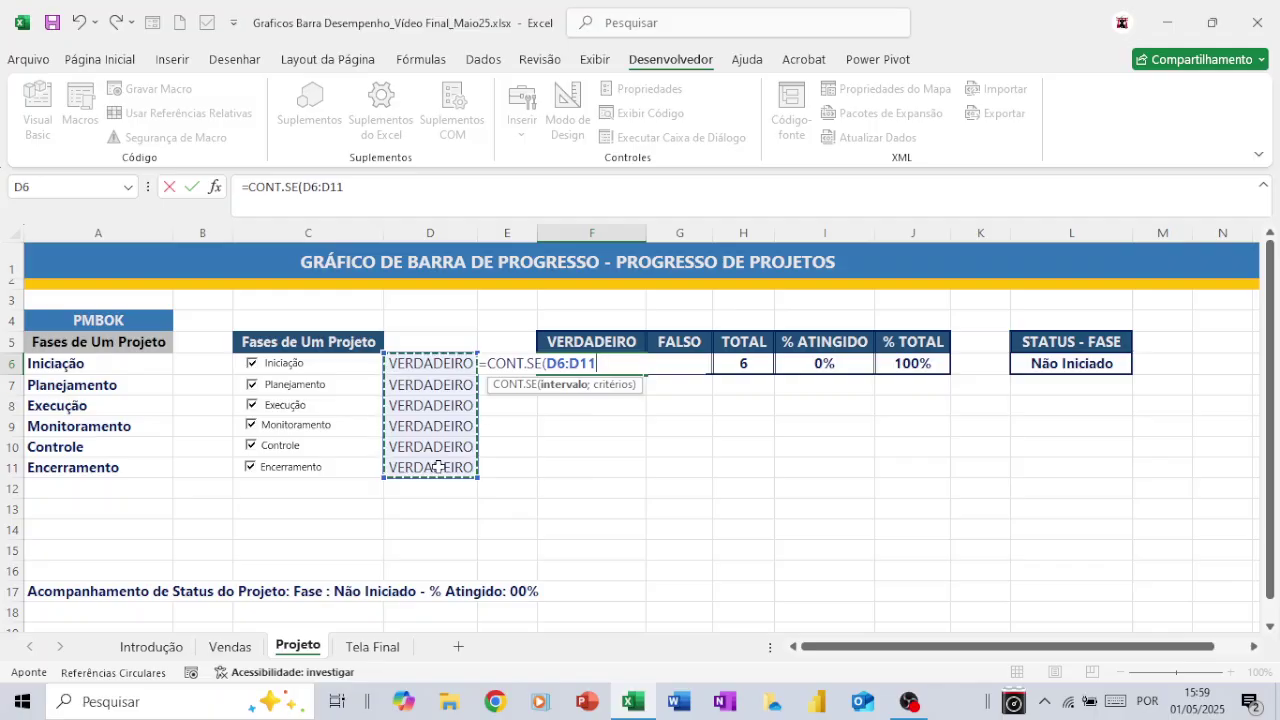
pyautogui.write(';')
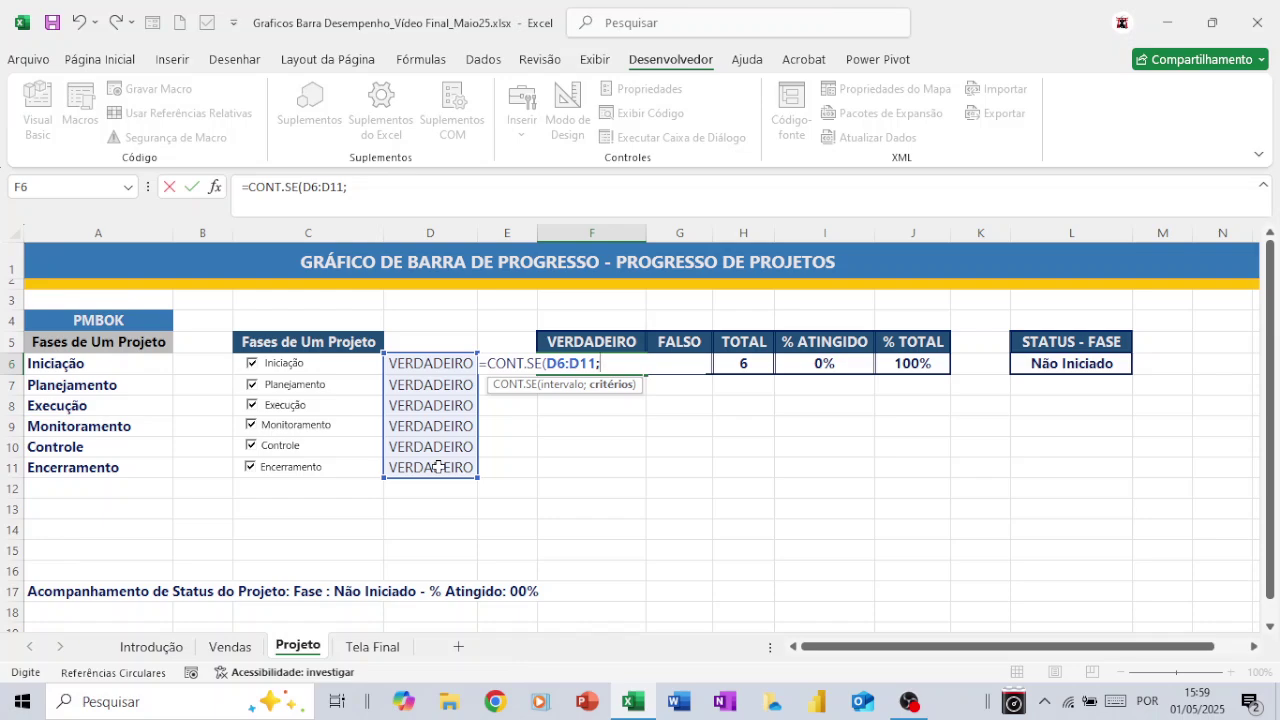
pyautogui.press('capslock')
pyautogui.write('V')
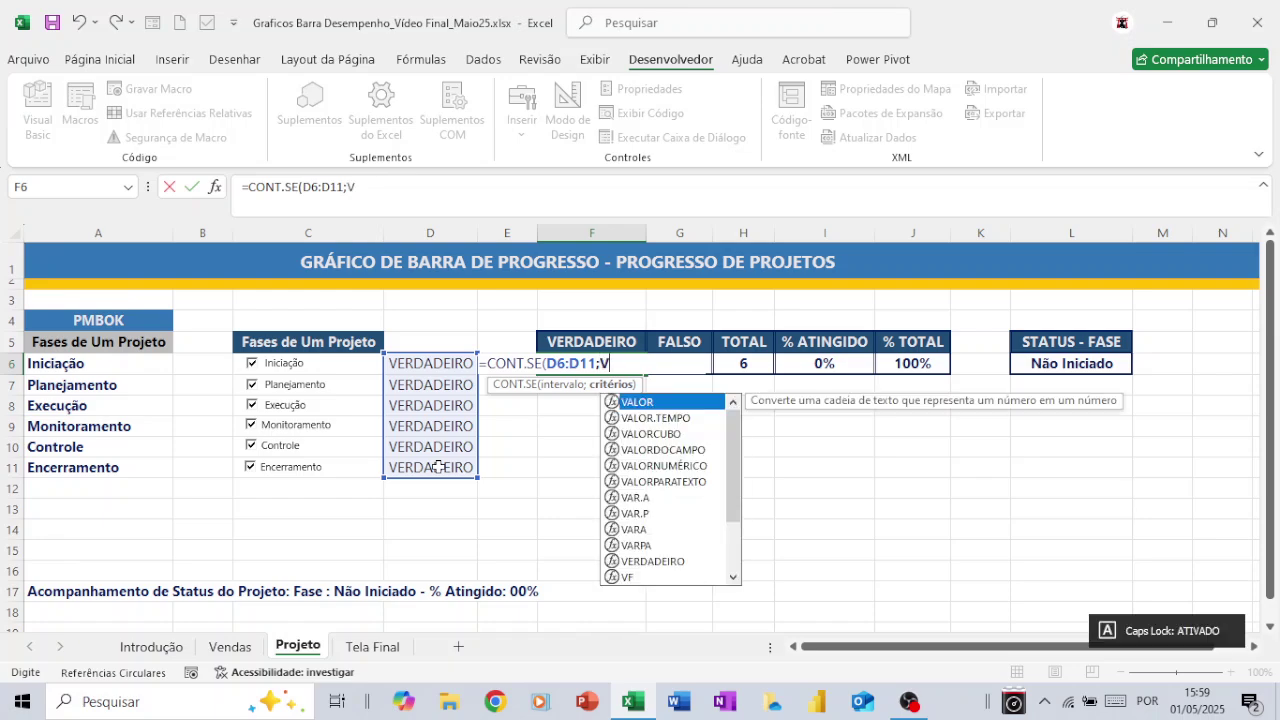
pyautogui.write('ERDA')
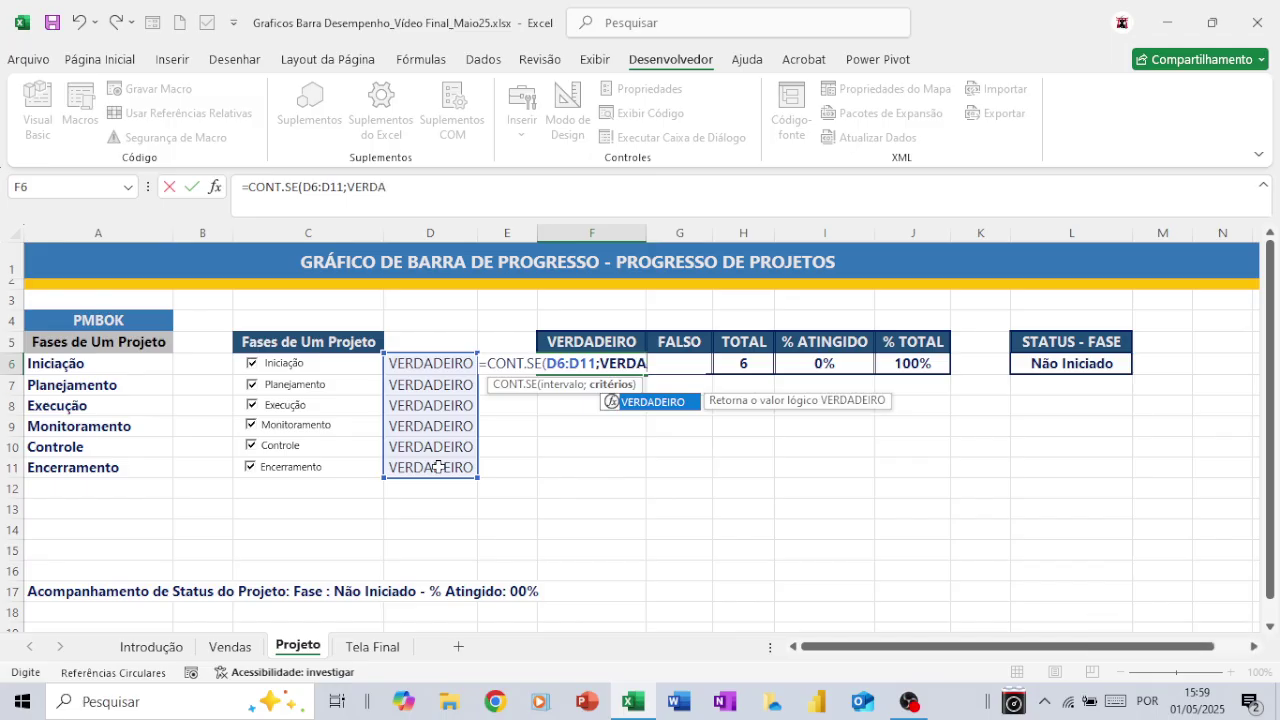
pyautogui.write('DEIRO)')
pyautogui.press('Return')
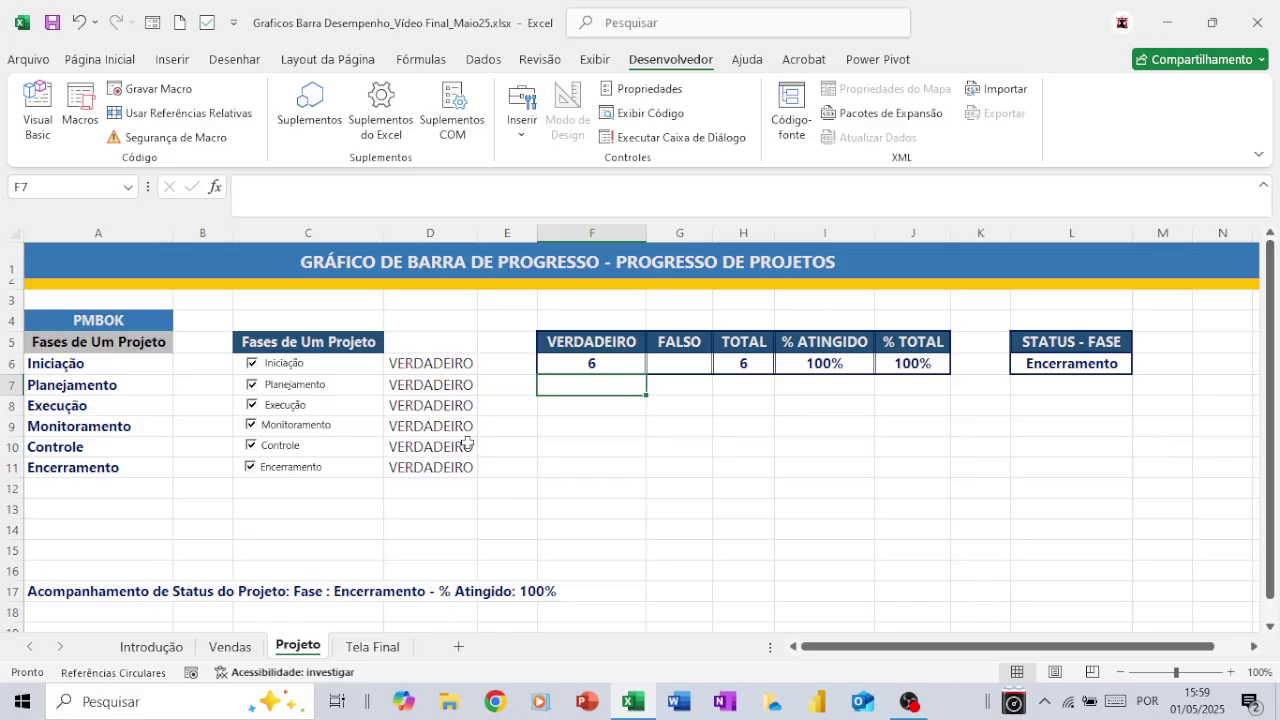
# Step: Calculate the pending phases under FALSO in G6 with the formula =H6-F6
pyautogui.click(669, 361)
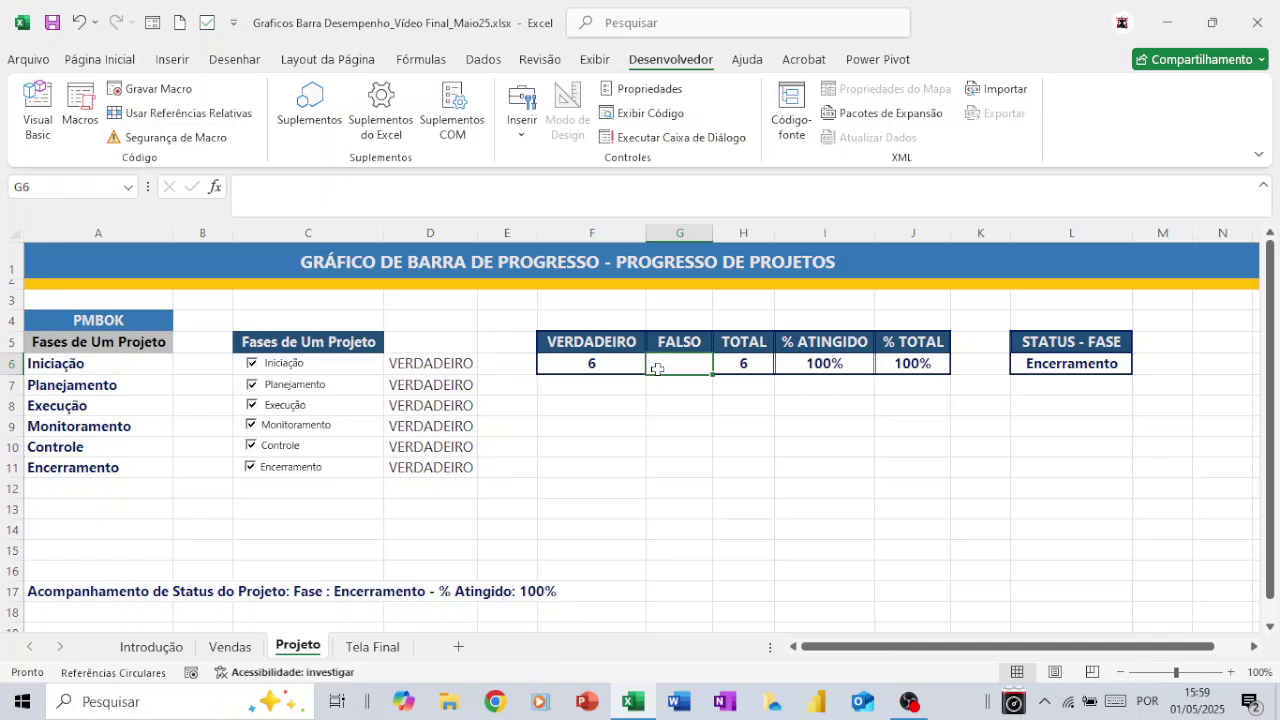
pyautogui.write('=')
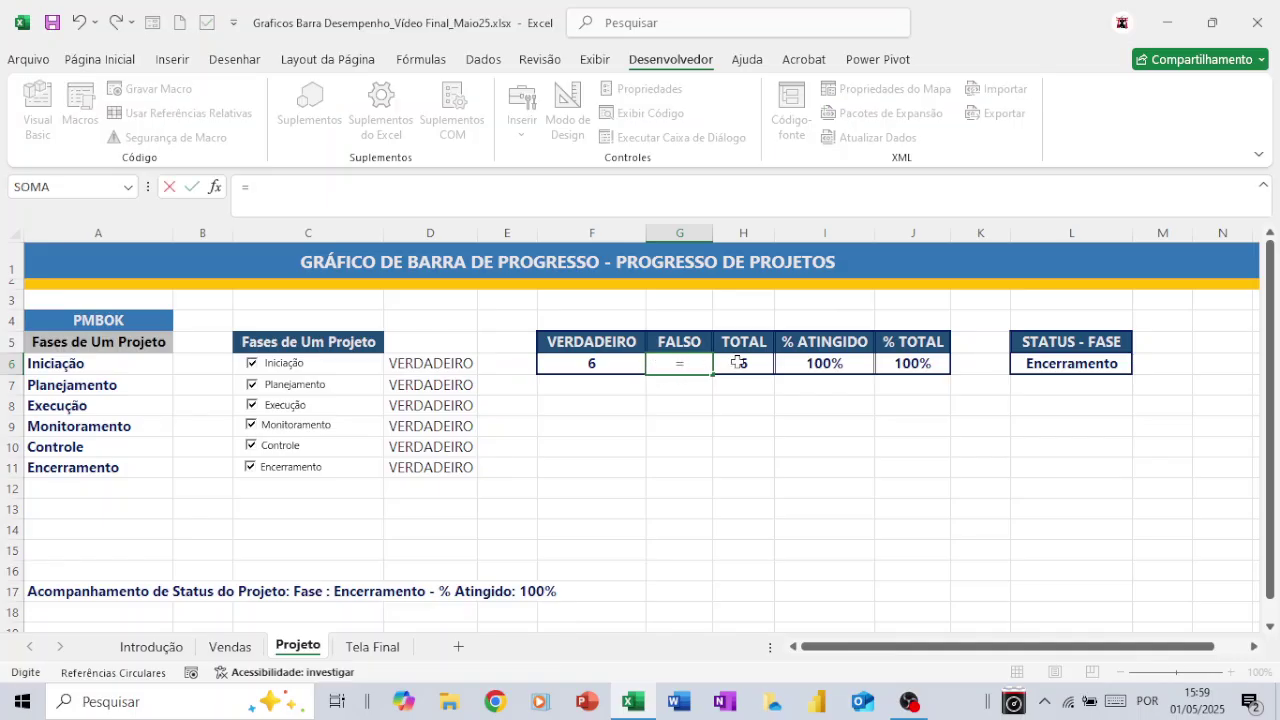
pyautogui.click(738, 363)
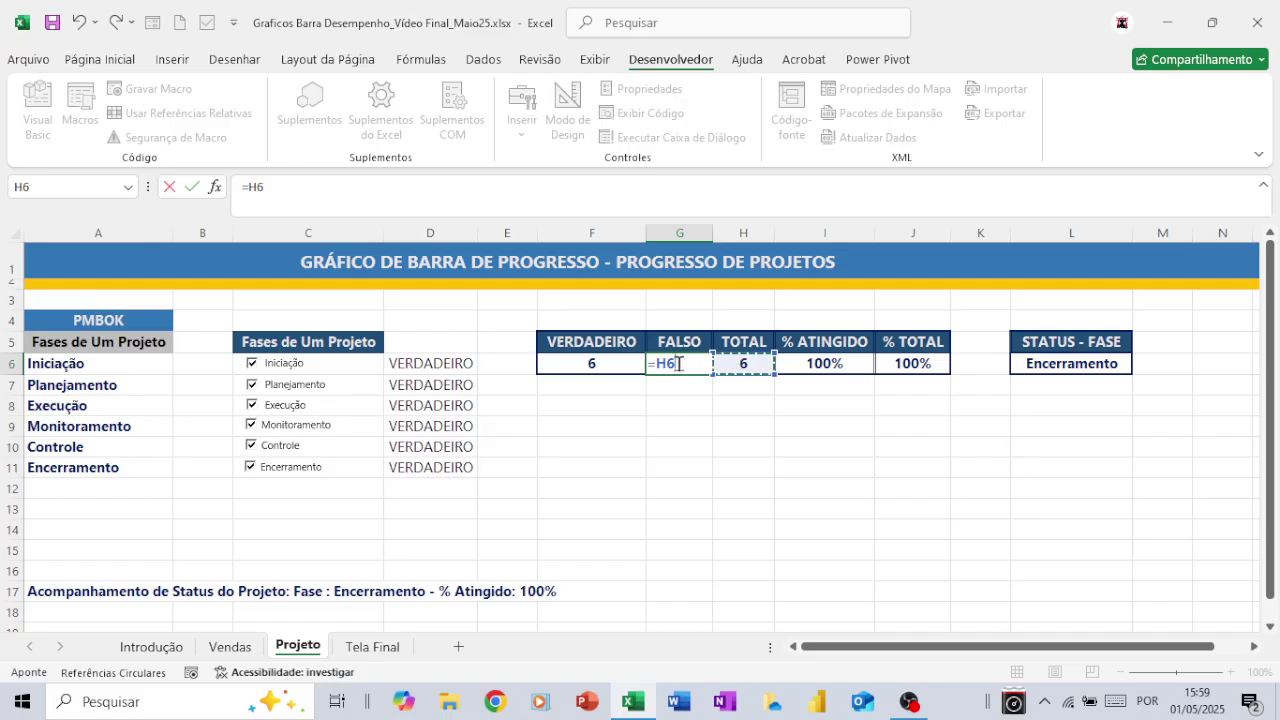
pyautogui.write('-')
pyautogui.click(578, 363)
pyautogui.press('Return')
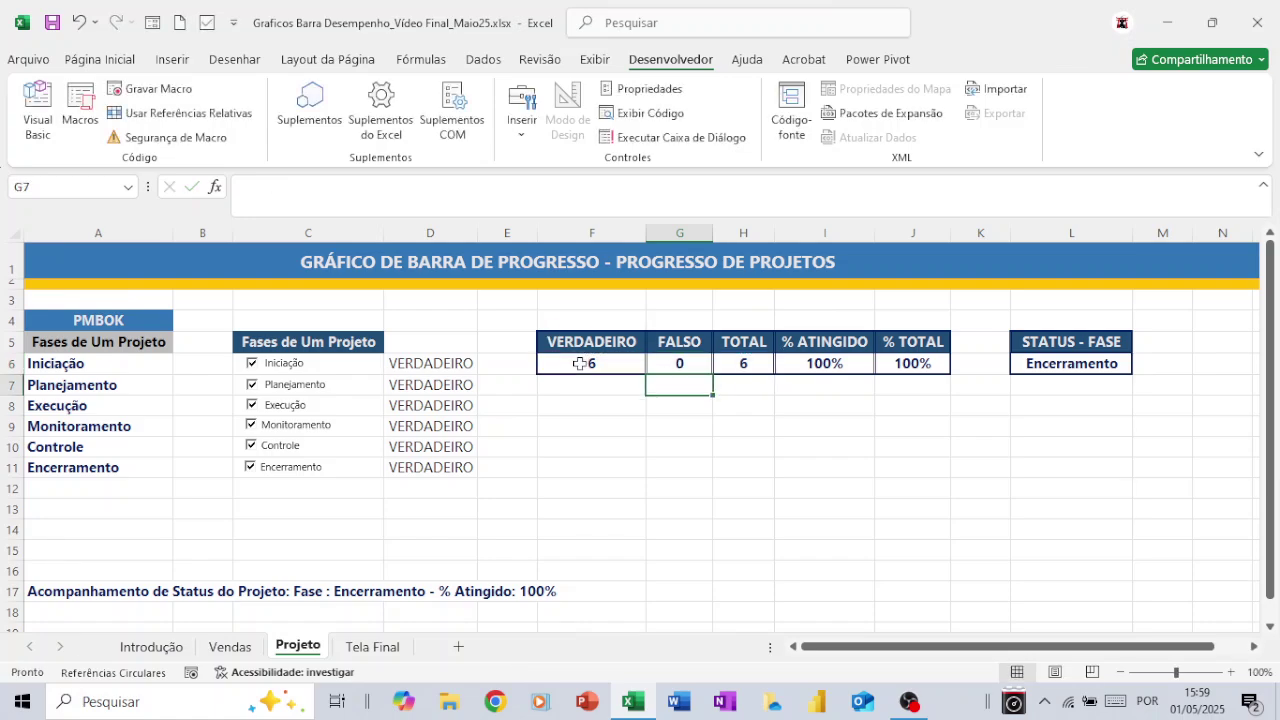
pyautogui.press('Up')
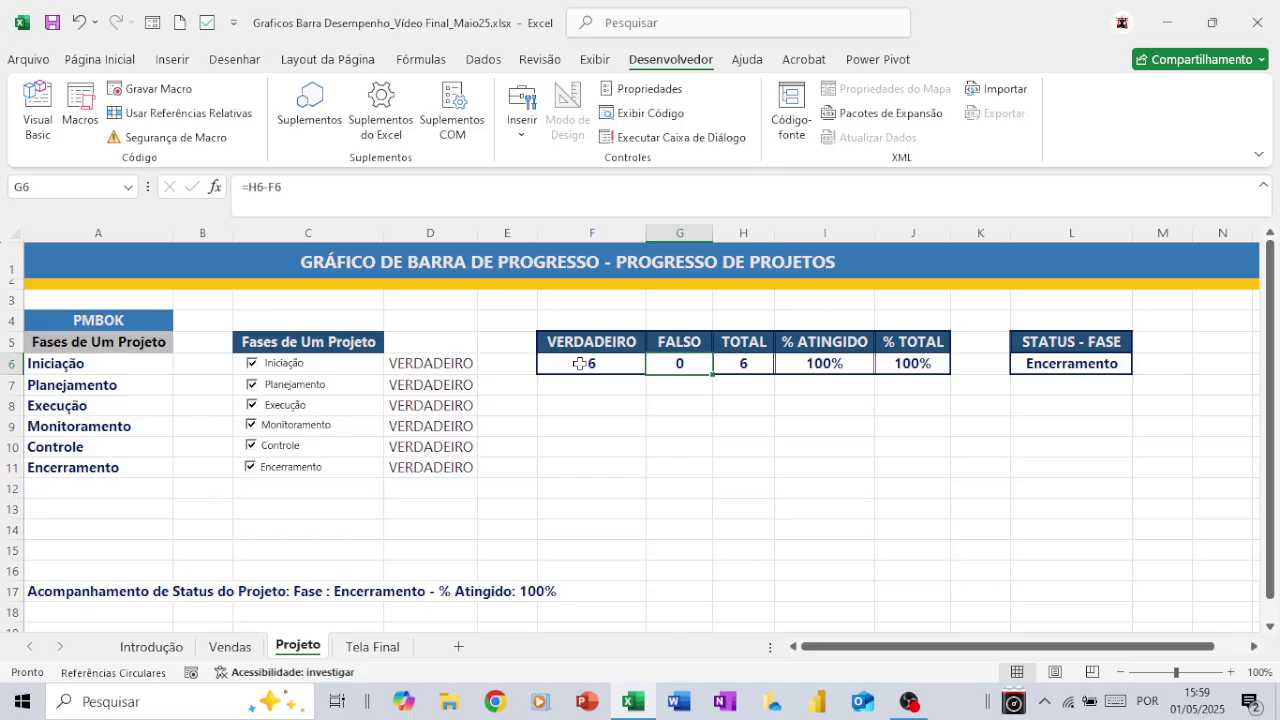
# Step: Uncheck all six phase check boxes, from Encerramento up to Iniciação
pyautogui.click(252, 470)
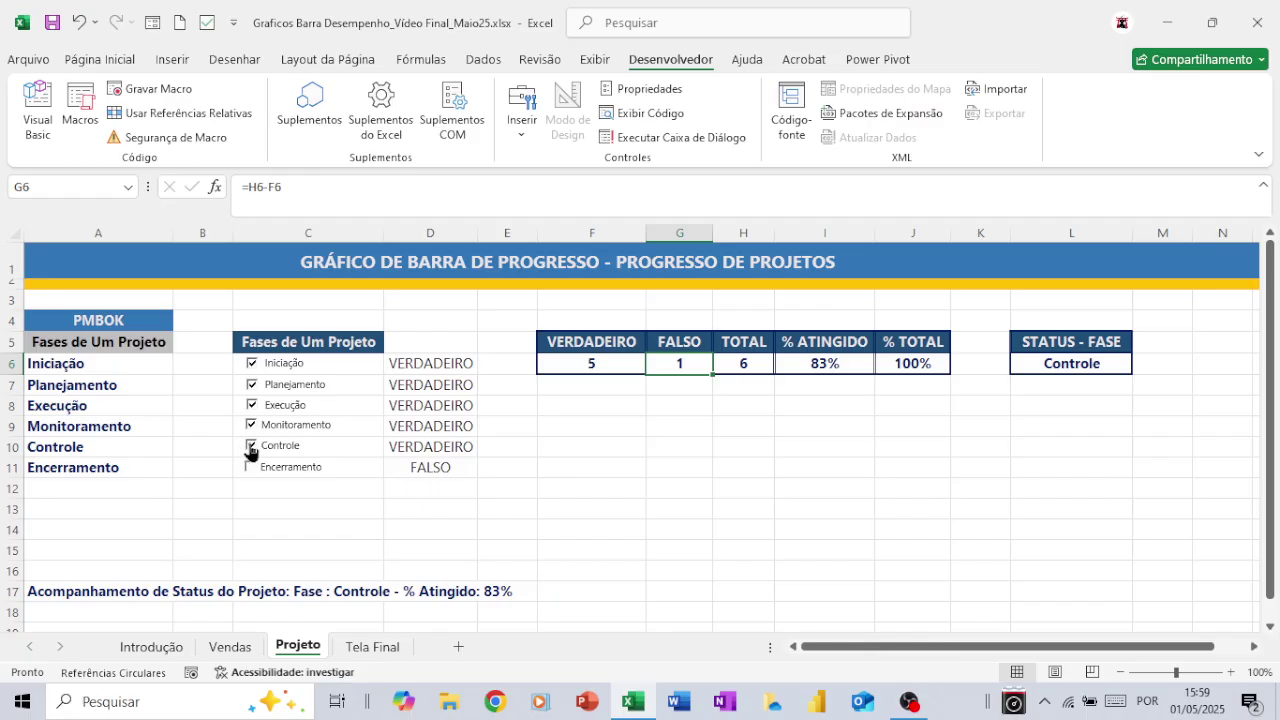
pyautogui.click(250, 447)
pyautogui.click(250, 427)
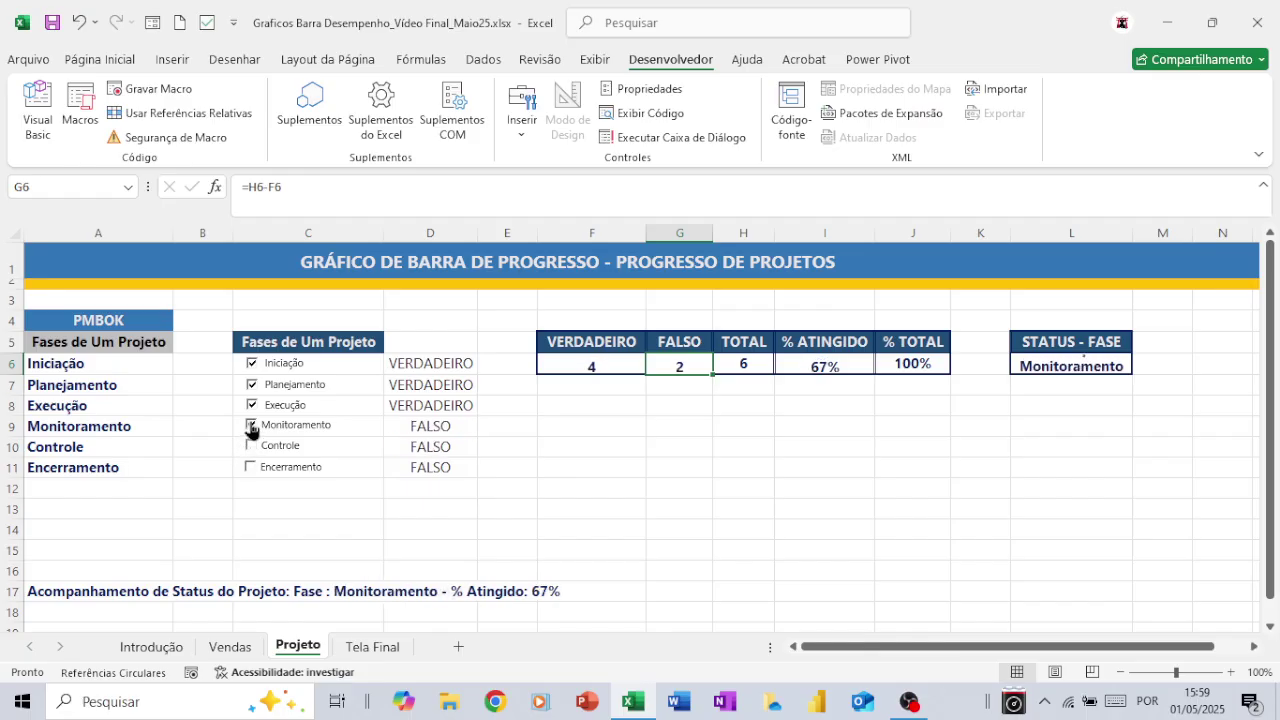
pyautogui.click(250, 406)
pyautogui.click(250, 386)
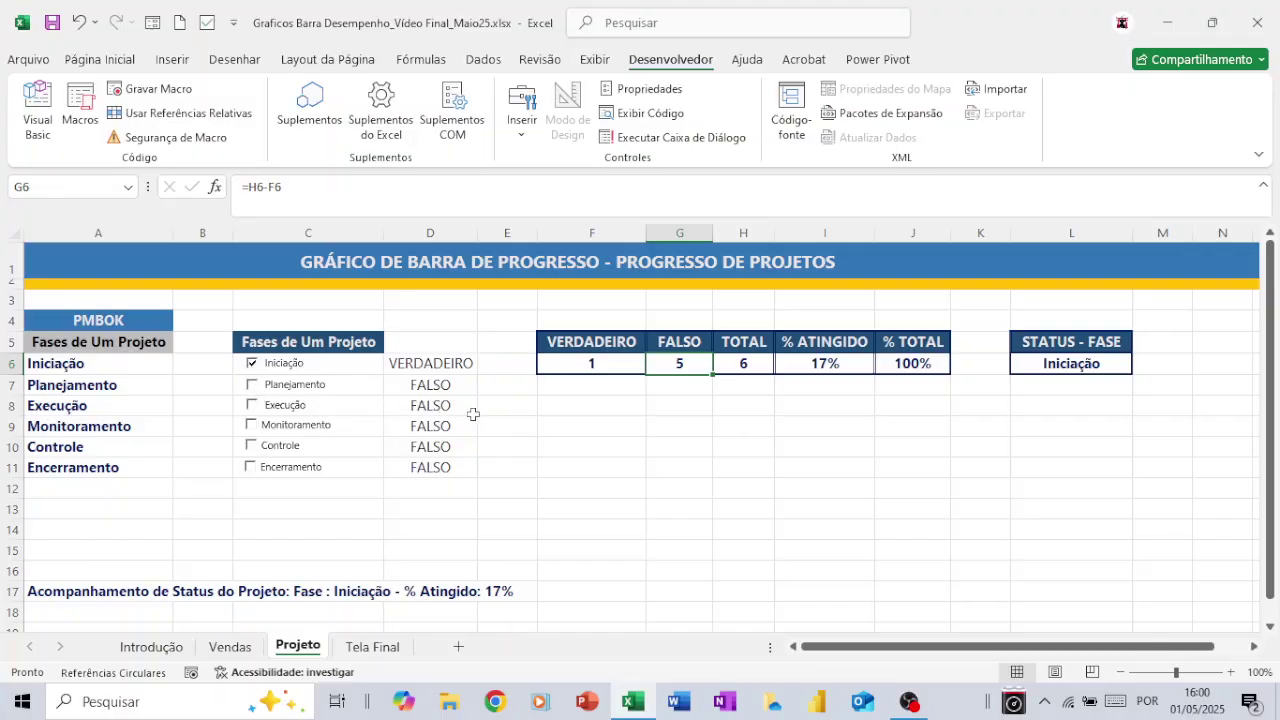
pyautogui.click(251, 366)
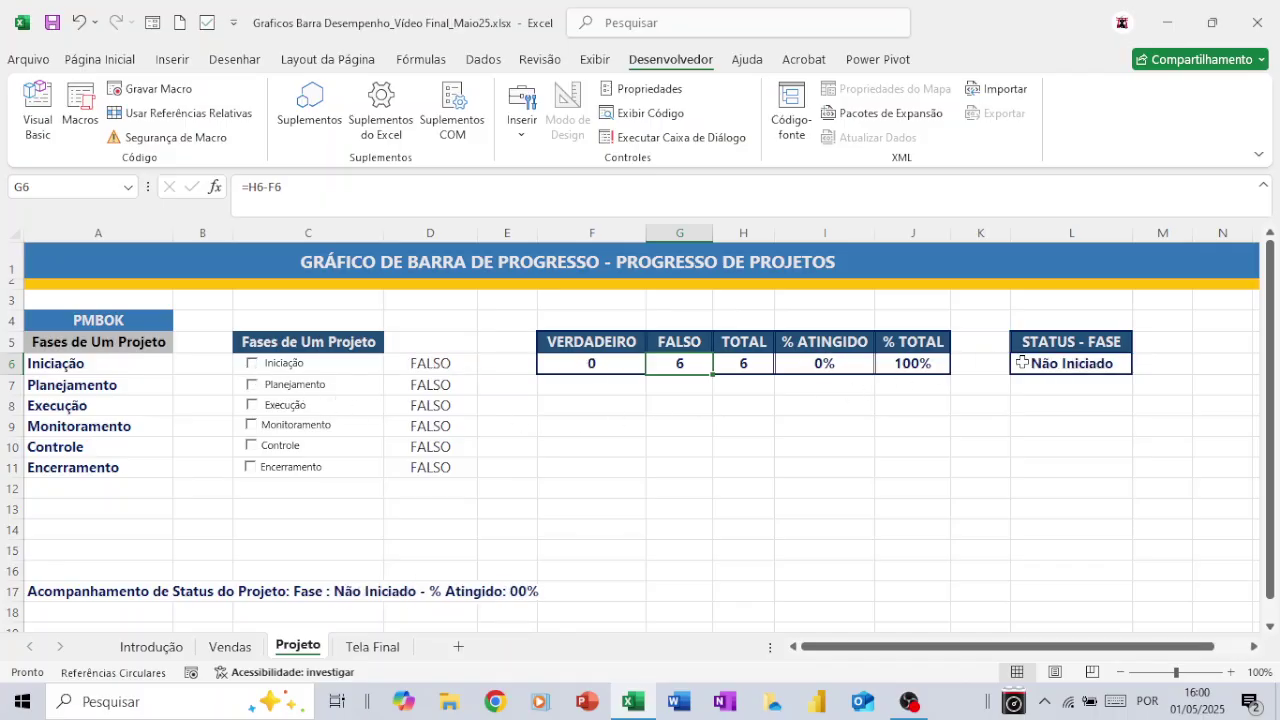
# Step: Examine the nested SE formula behind the STATUS - FASE cell L6 without changing it
pyautogui.click(1022, 363)
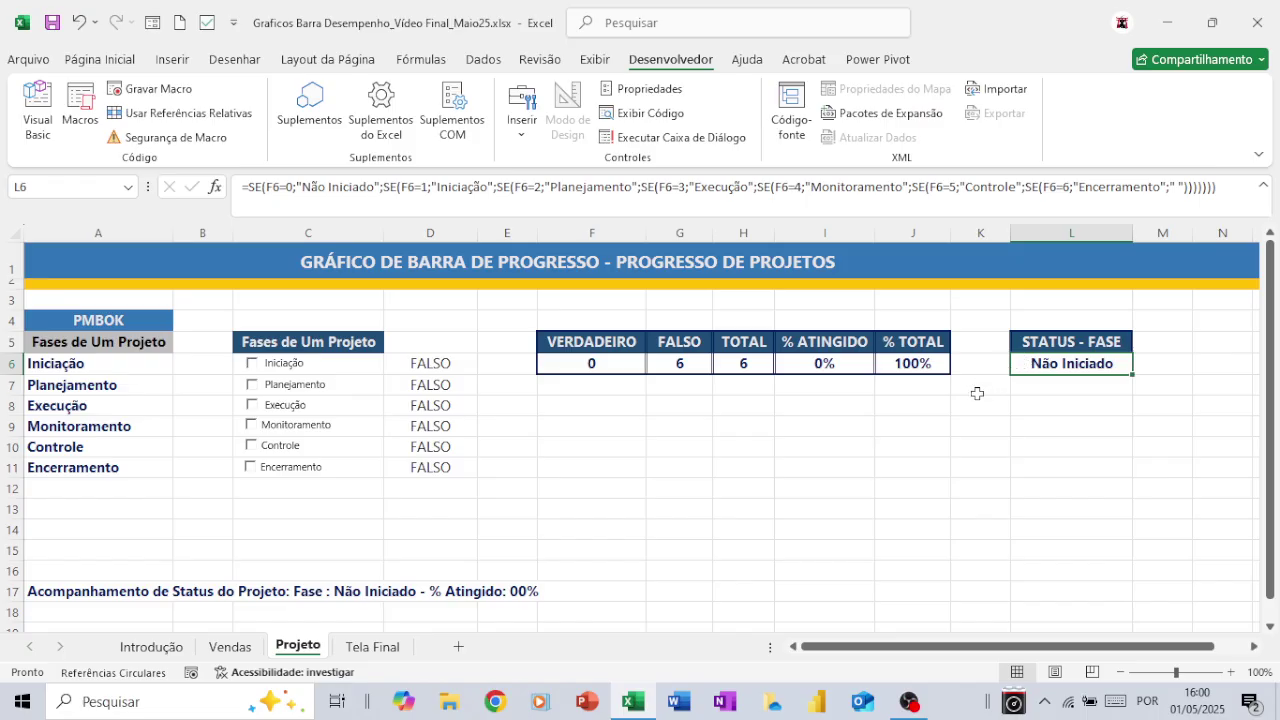
pyautogui.doubleClick(1026, 364)
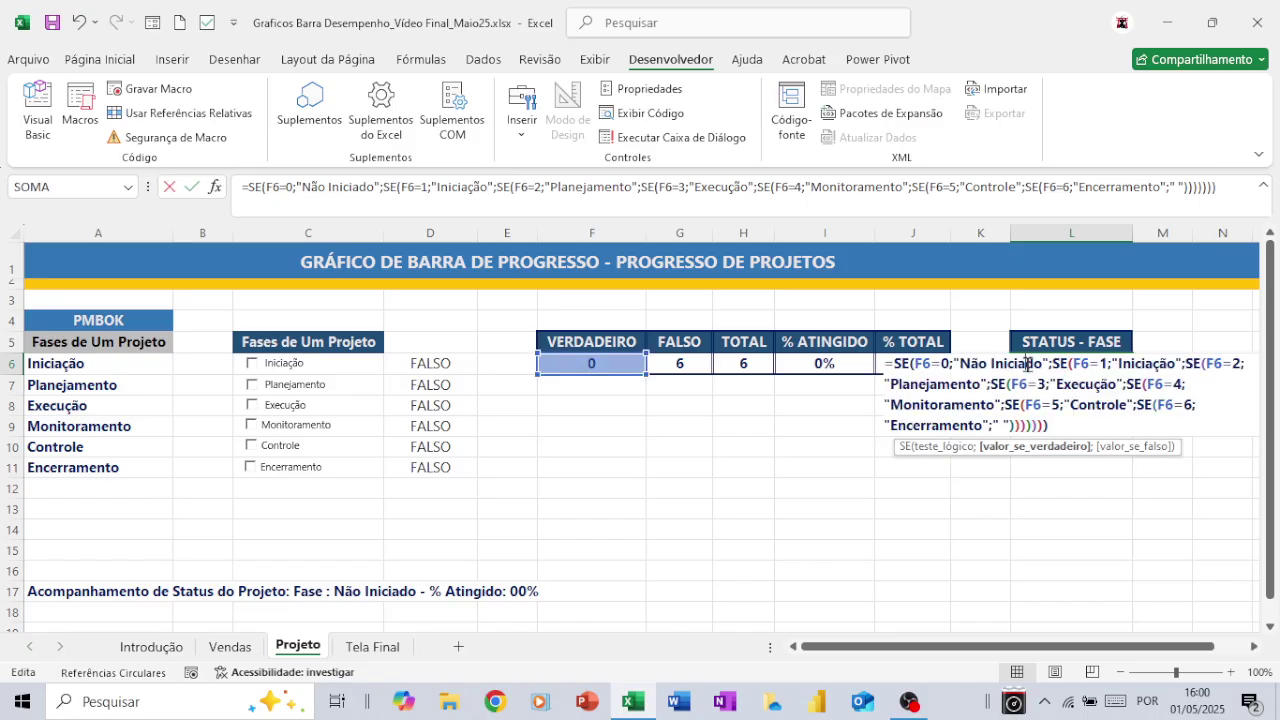
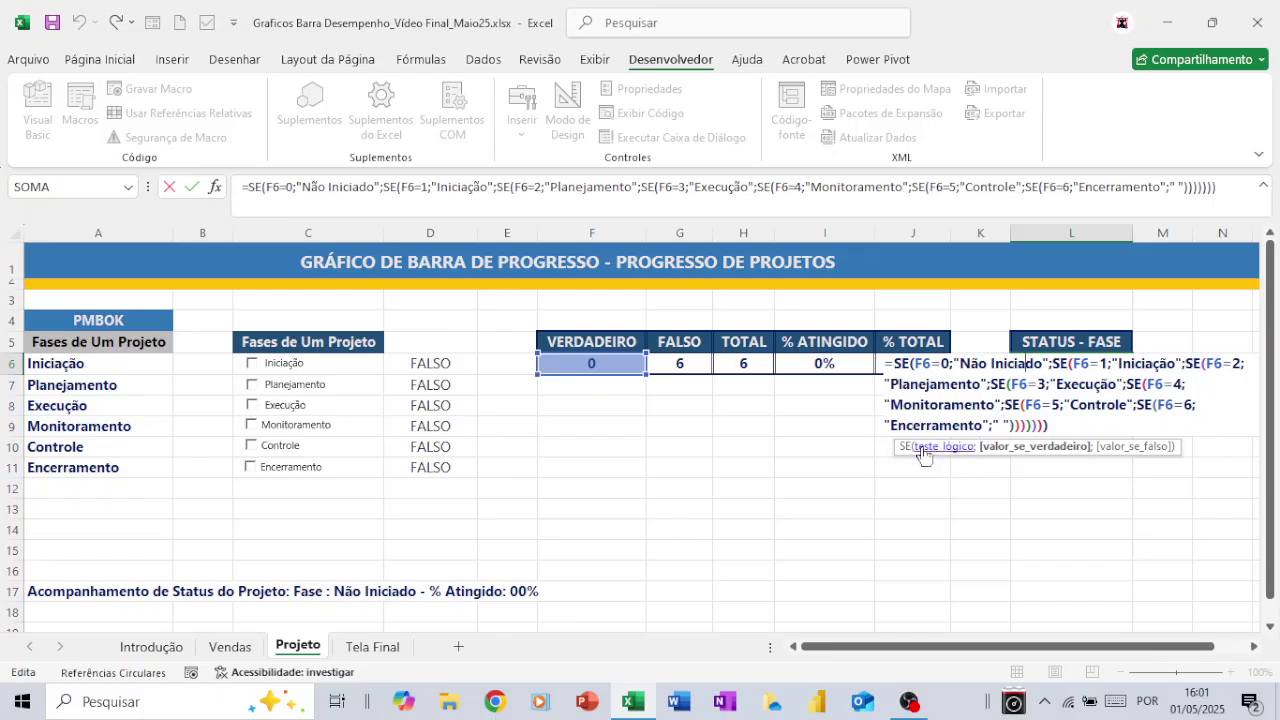
pyautogui.hotkey('ctrl', 'Return')
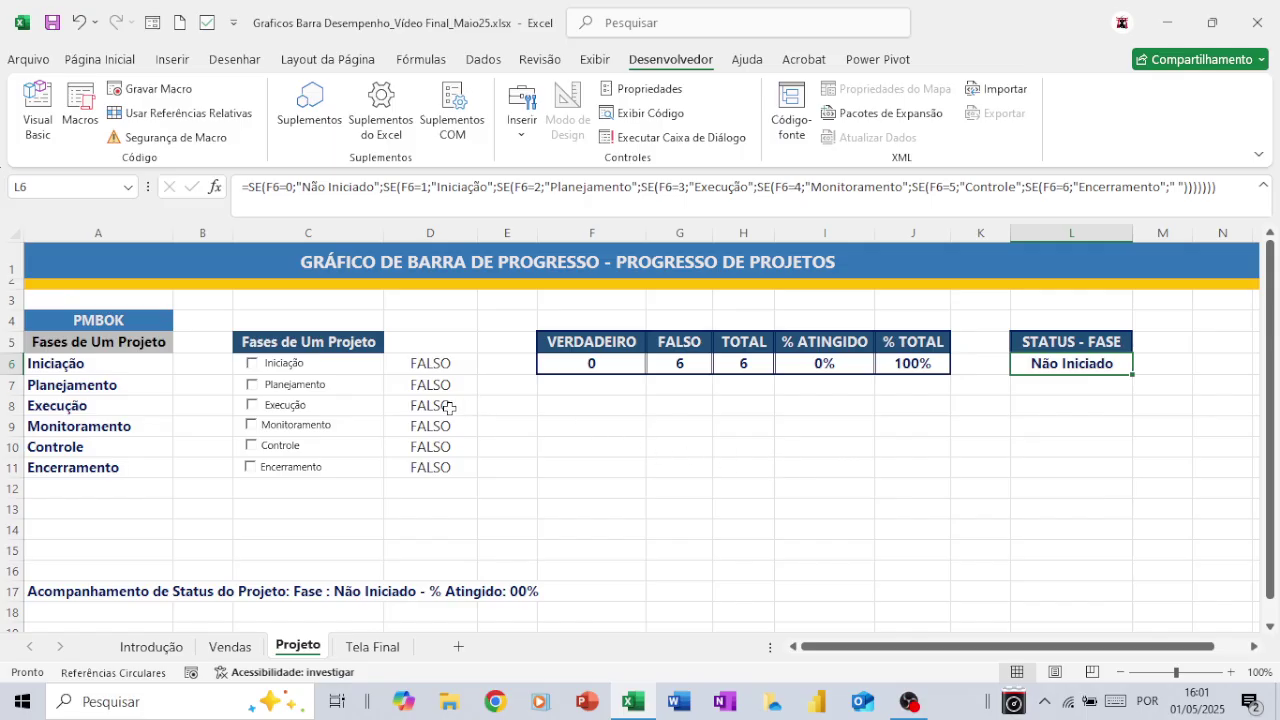
# Step: Check the Iniciação phase and insert a 2D clustered bar chart from the % ATINGIDO and % TOTAL data in I5:J6
pyautogui.click(251, 365)
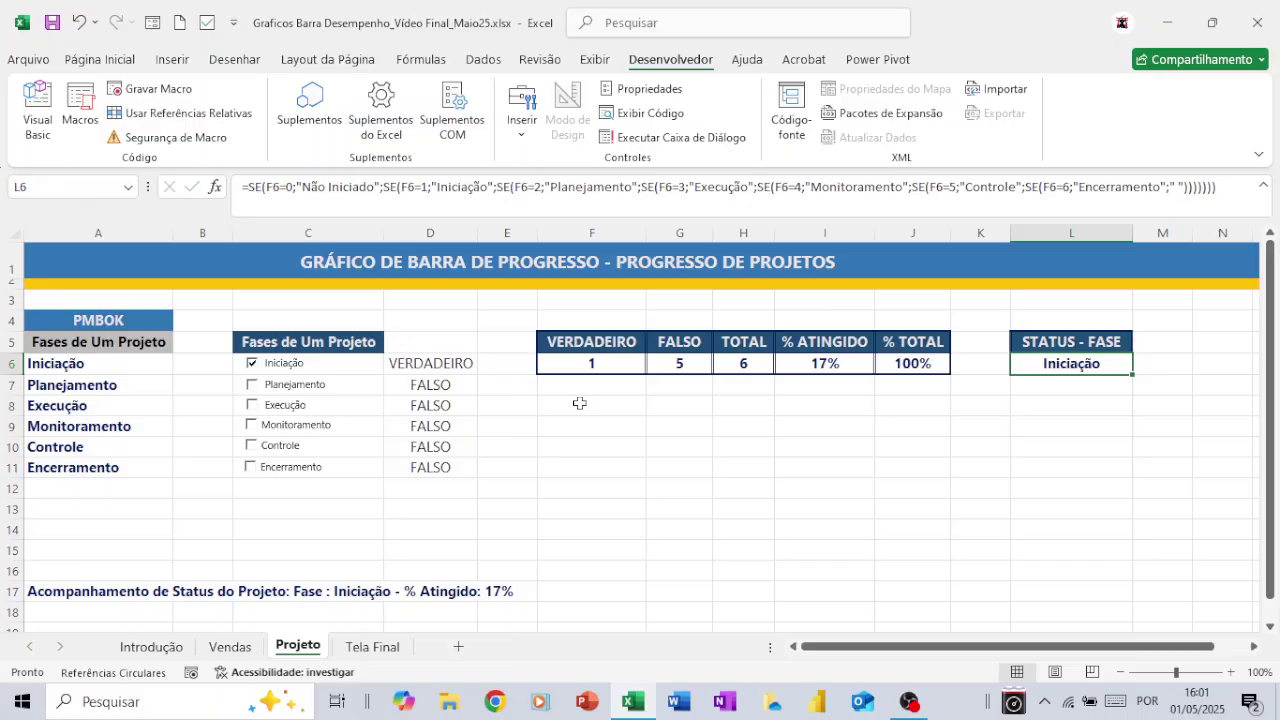
pyautogui.moveTo(814, 341); pyautogui.dragTo(890, 361)
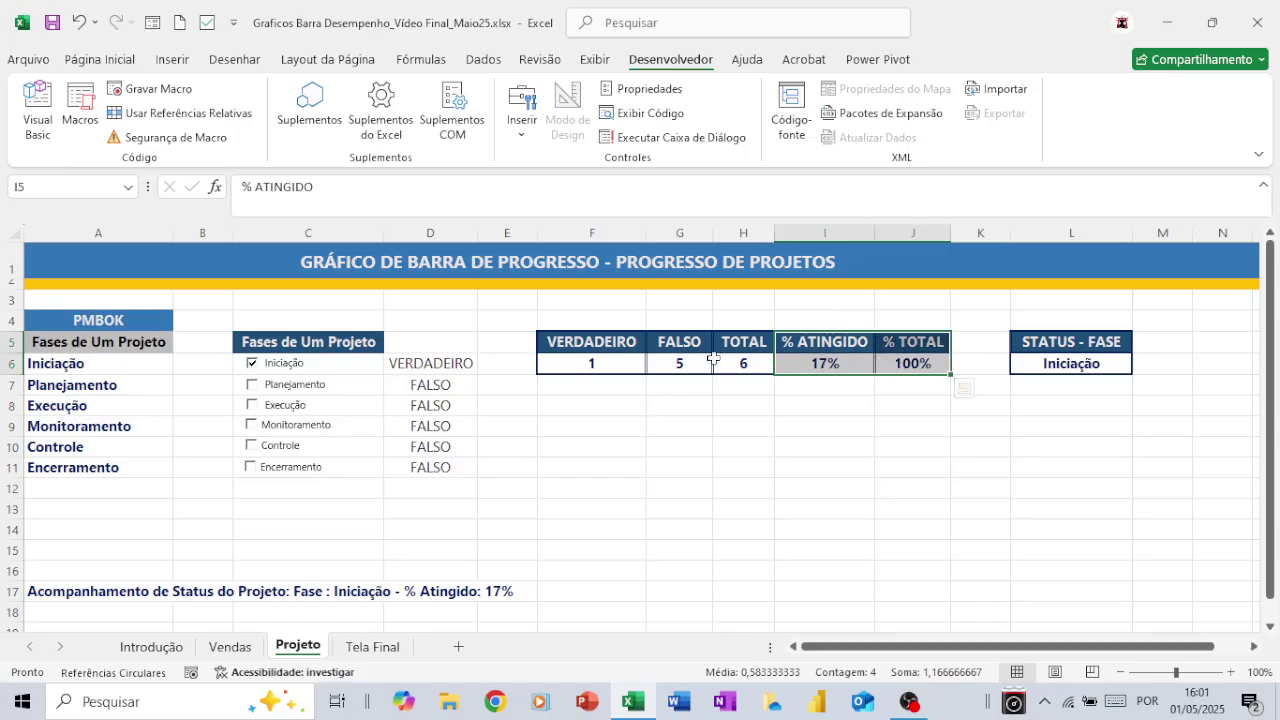
pyautogui.click(172, 60)
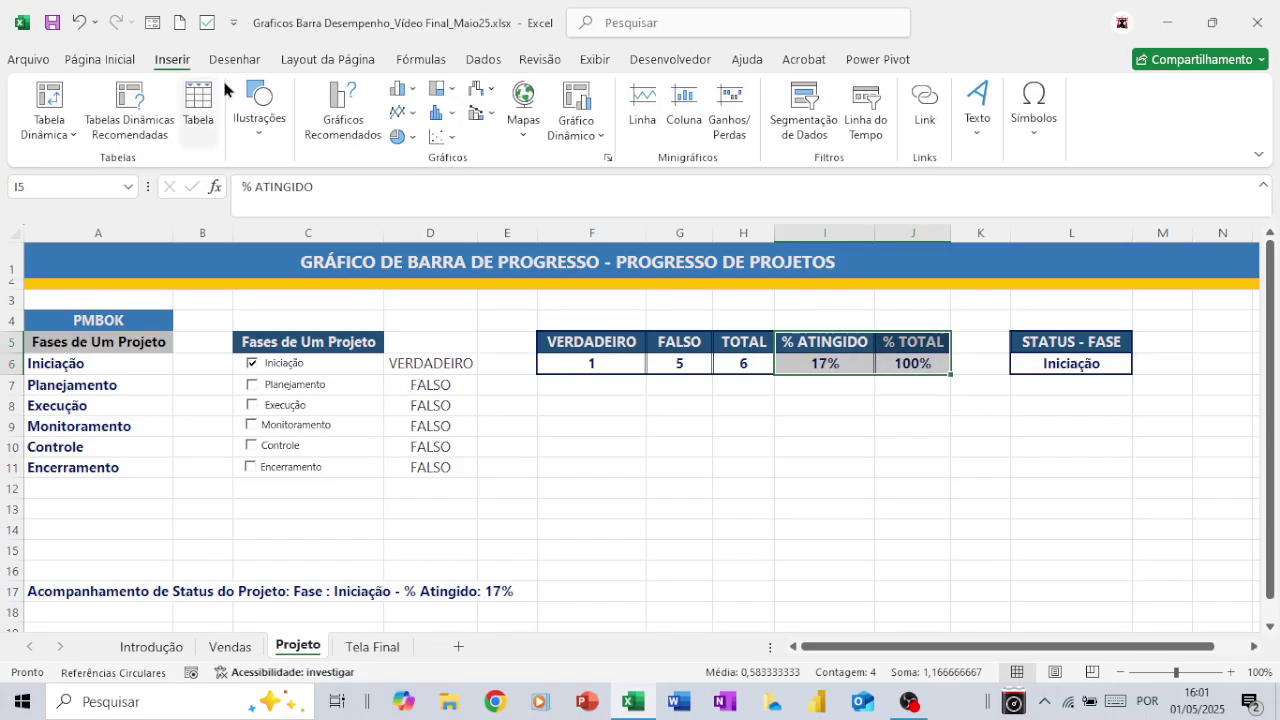
pyautogui.click(404, 90)
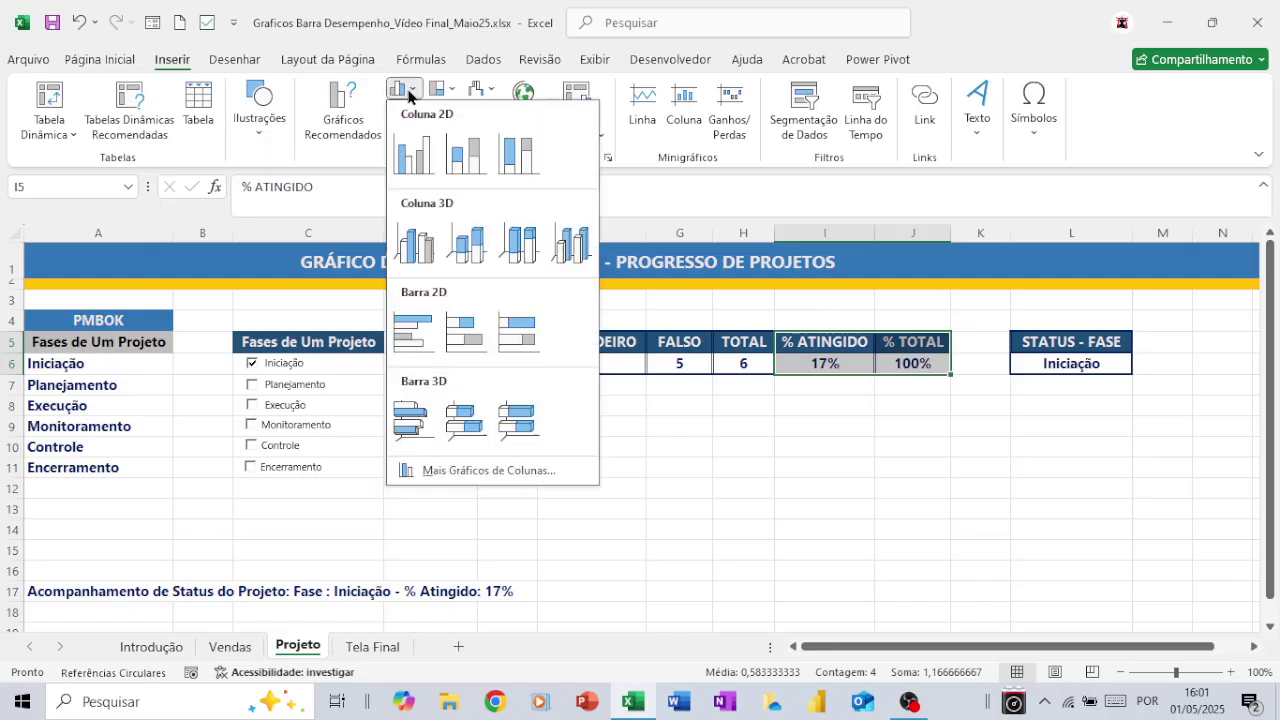
pyautogui.click(418, 328)
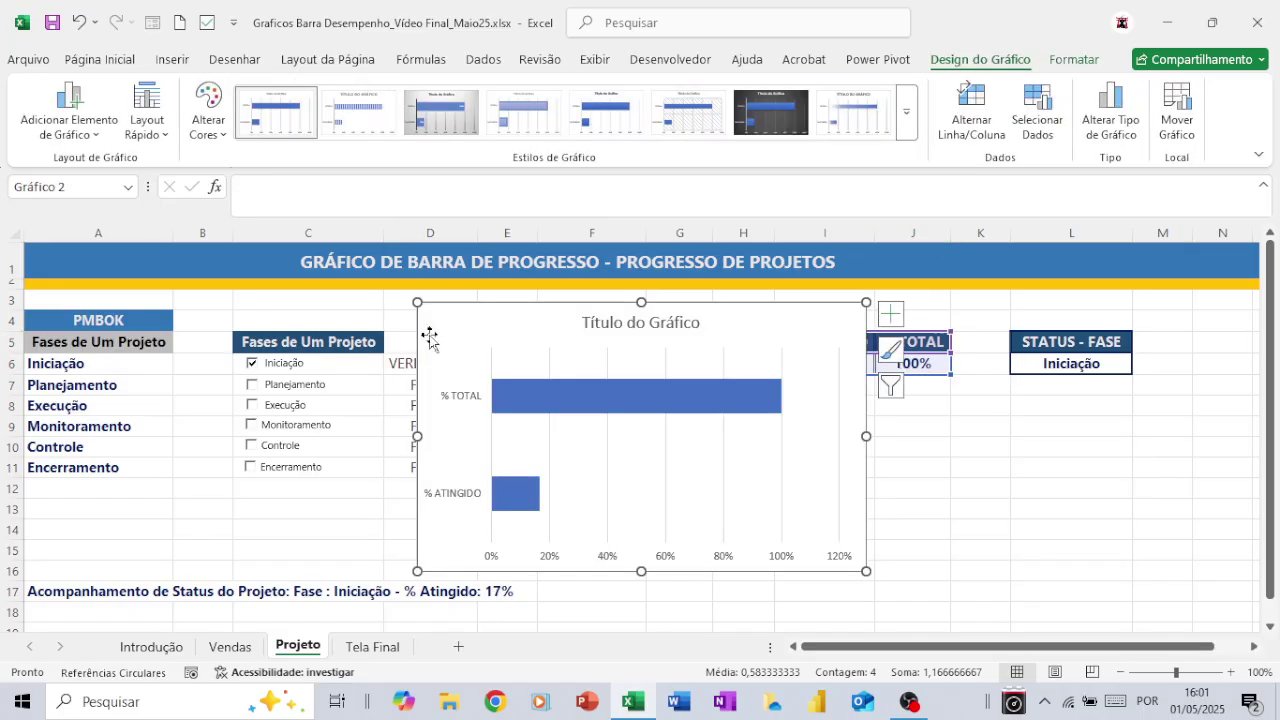
# Step: Place the bar chart below the percentage table and resize it to about 5.17 cm high and 18.52 cm wide
pyautogui.moveTo(540, 306); pyautogui.dragTo(670, 346)
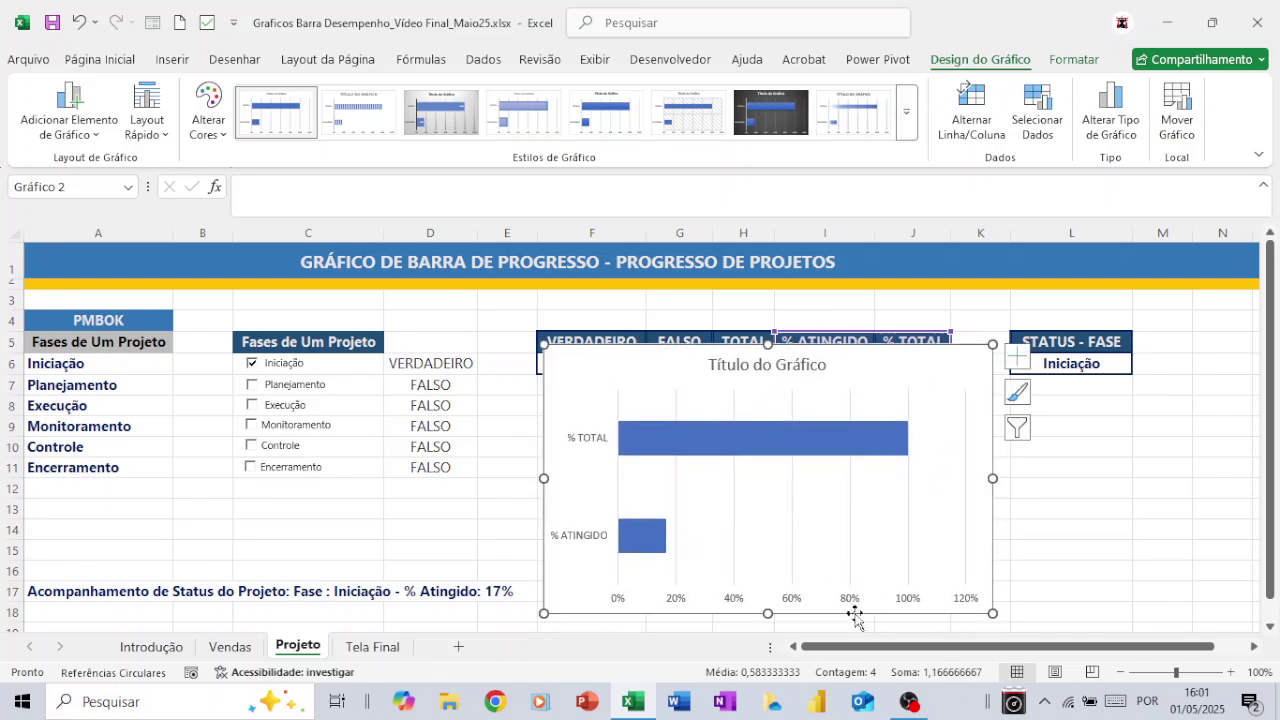
pyautogui.moveTo(768, 614); pyautogui.dragTo(759, 521)
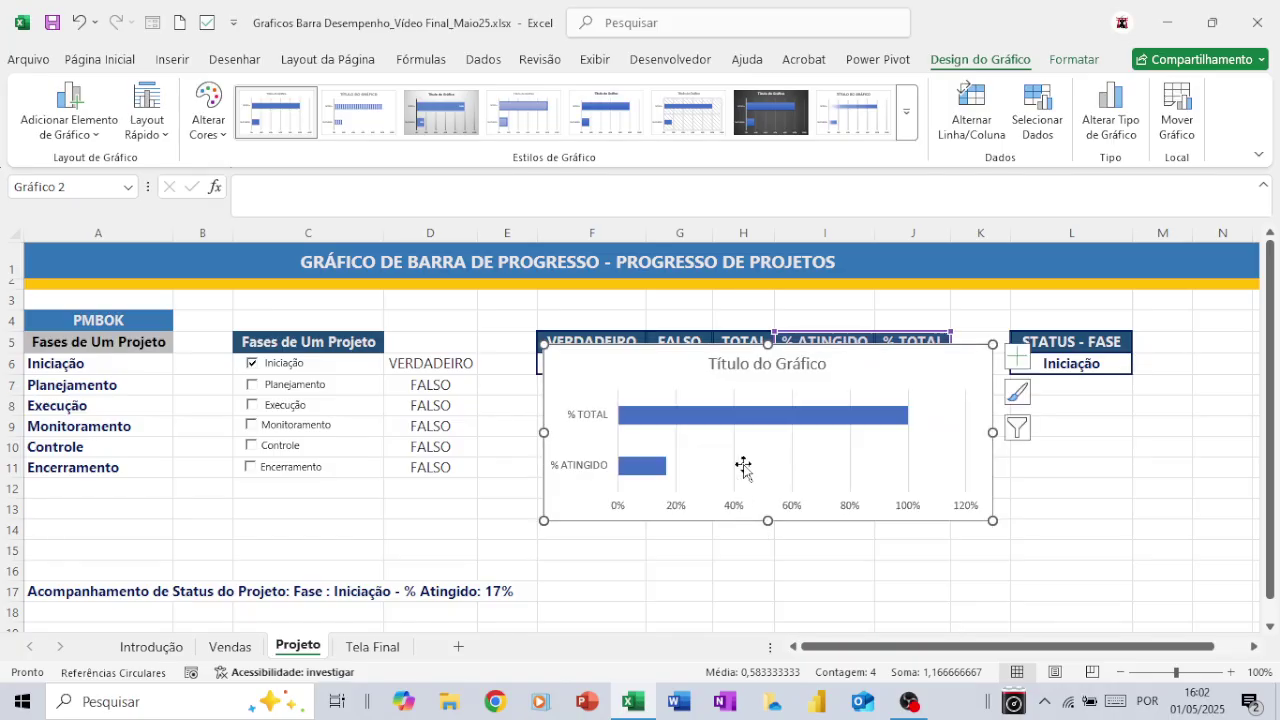
pyautogui.moveTo(743, 466)
pyautogui.mouseDown()
pyautogui.moveTo(749, 490)
pyautogui.moveTo(758, 462)
pyautogui.mouseUp()
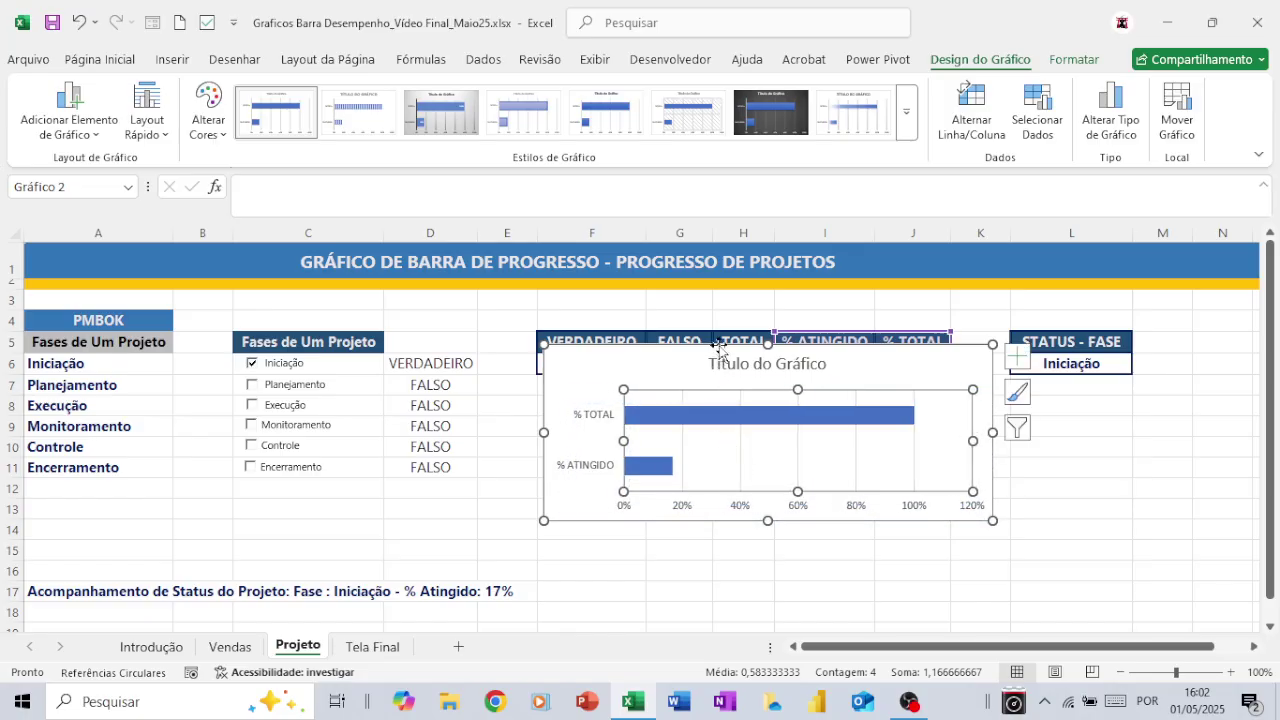
pyautogui.click(694, 369)
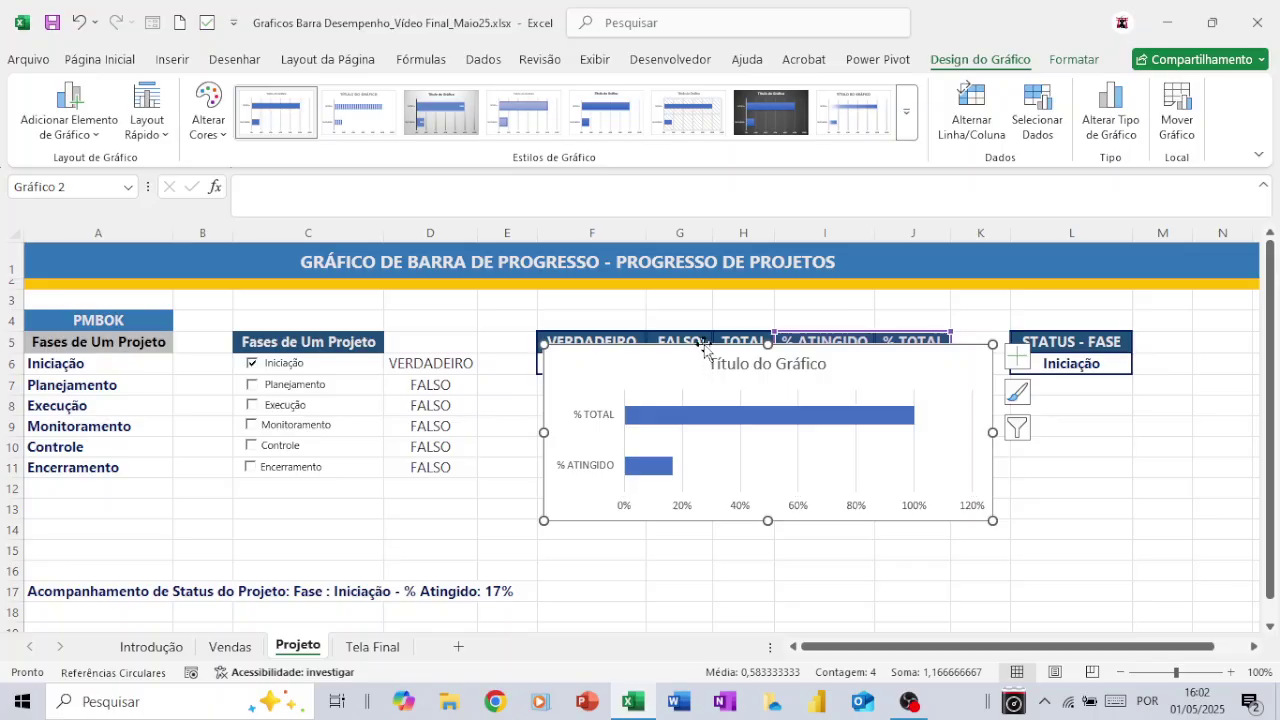
pyautogui.moveTo(703, 344); pyautogui.dragTo(698, 394)
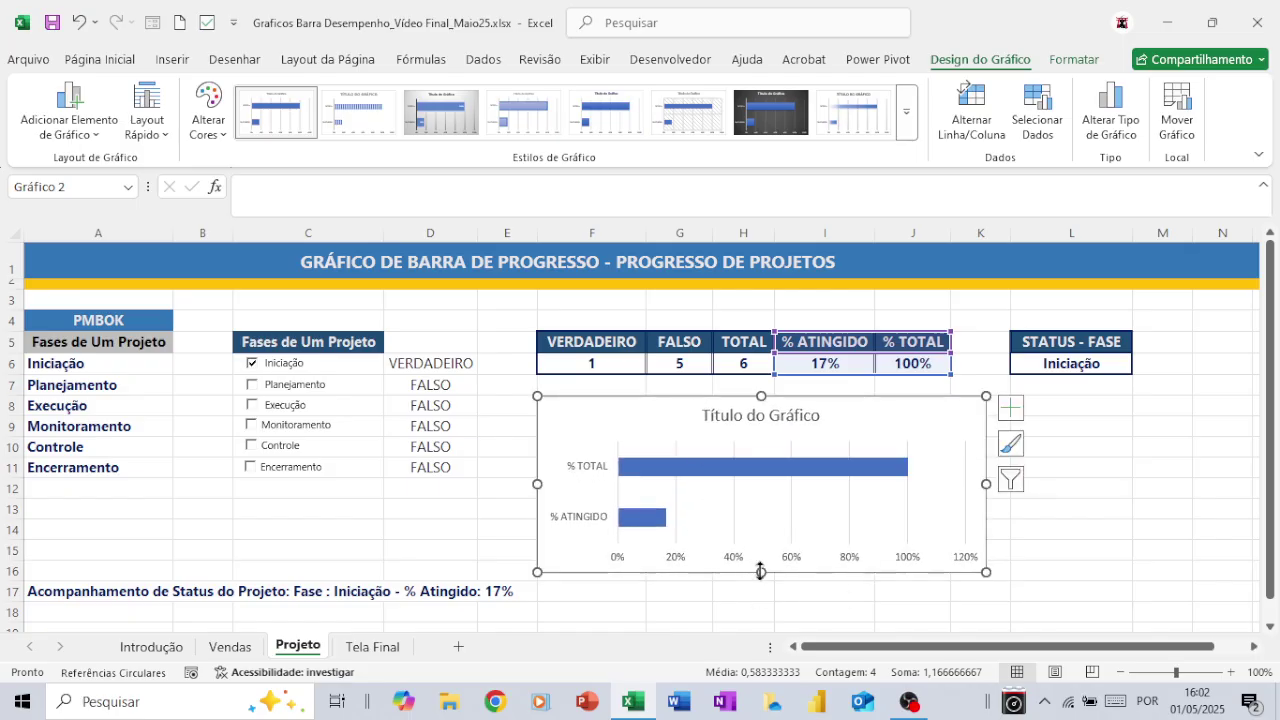
pyautogui.moveTo(761, 573); pyautogui.dragTo(762, 579)
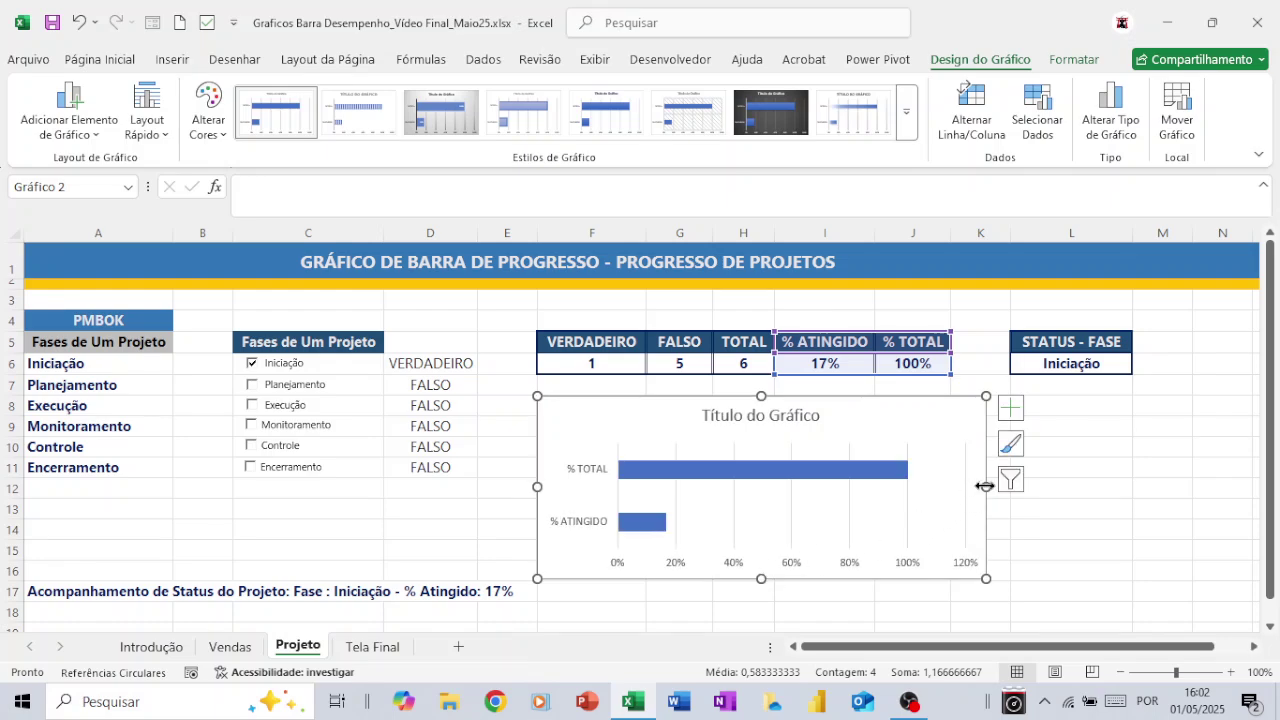
pyautogui.moveTo(986, 487); pyautogui.dragTo(1192, 464)
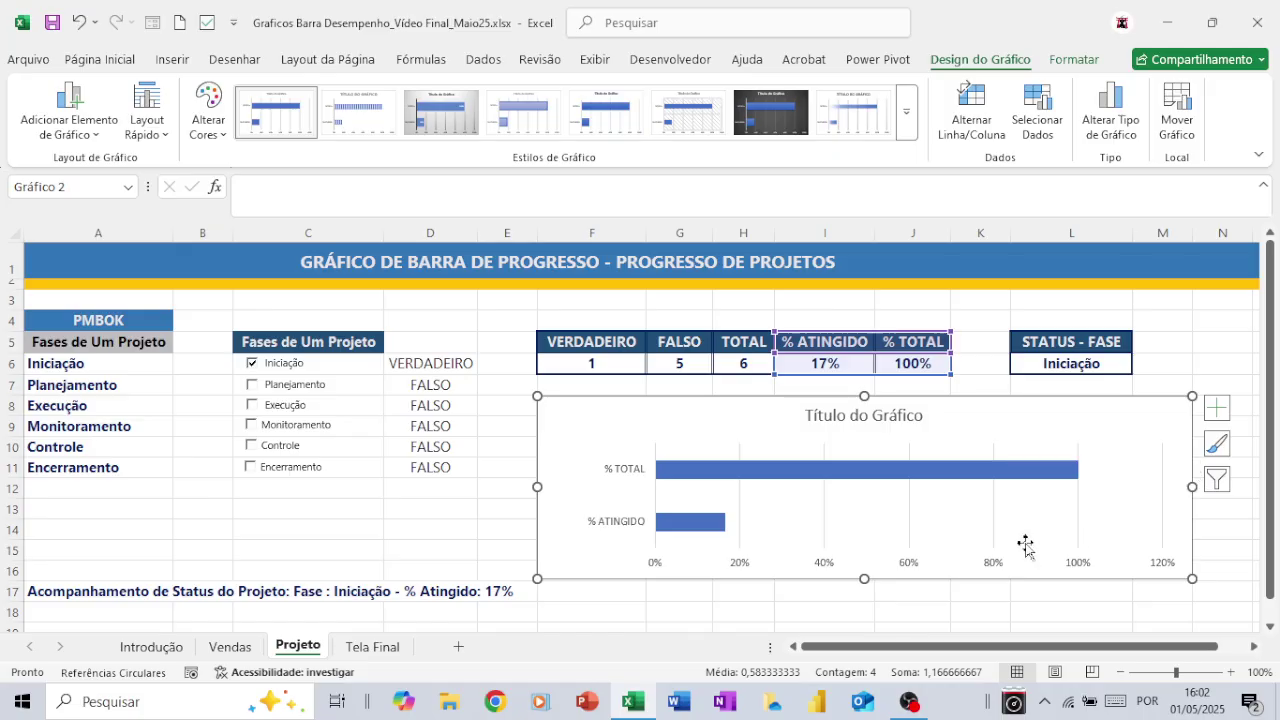
# Step: Fix the chart's horizontal axis limits at a minimum of 0,0 and a maximum of 1,0
pyautogui.rightClick(821, 564)
pyautogui.click(874, 554)
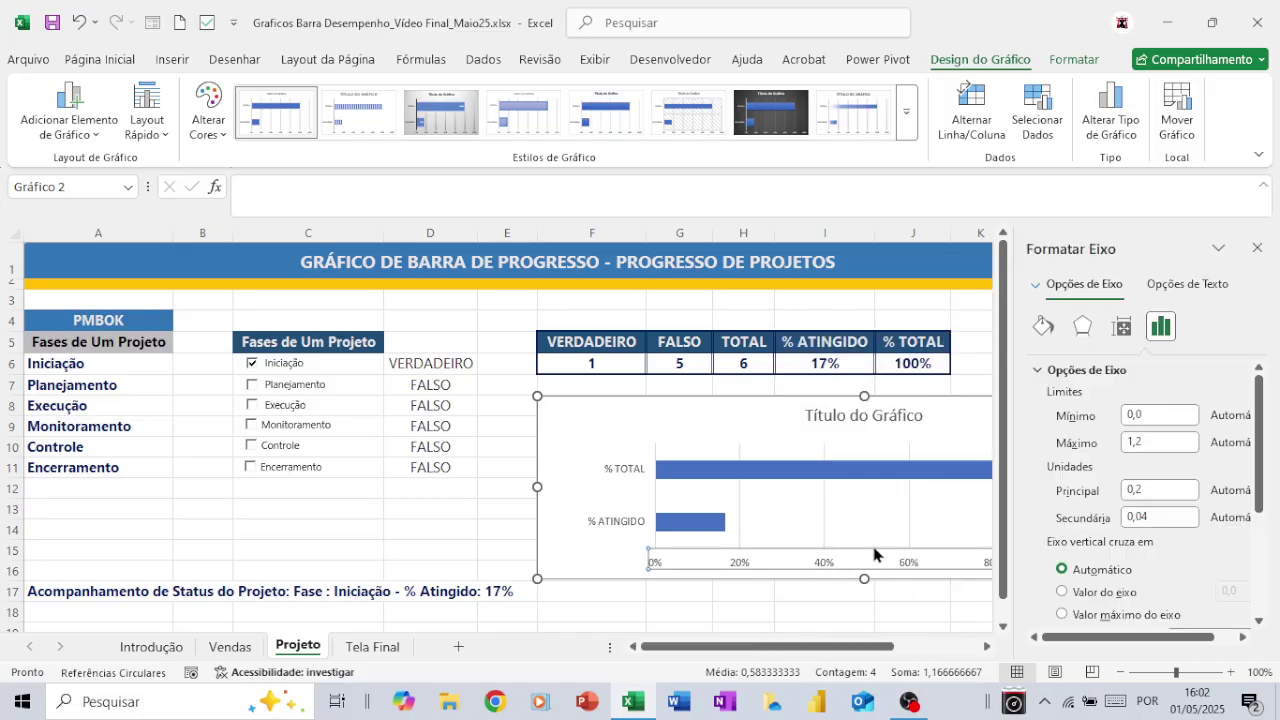
pyautogui.click(1146, 415)
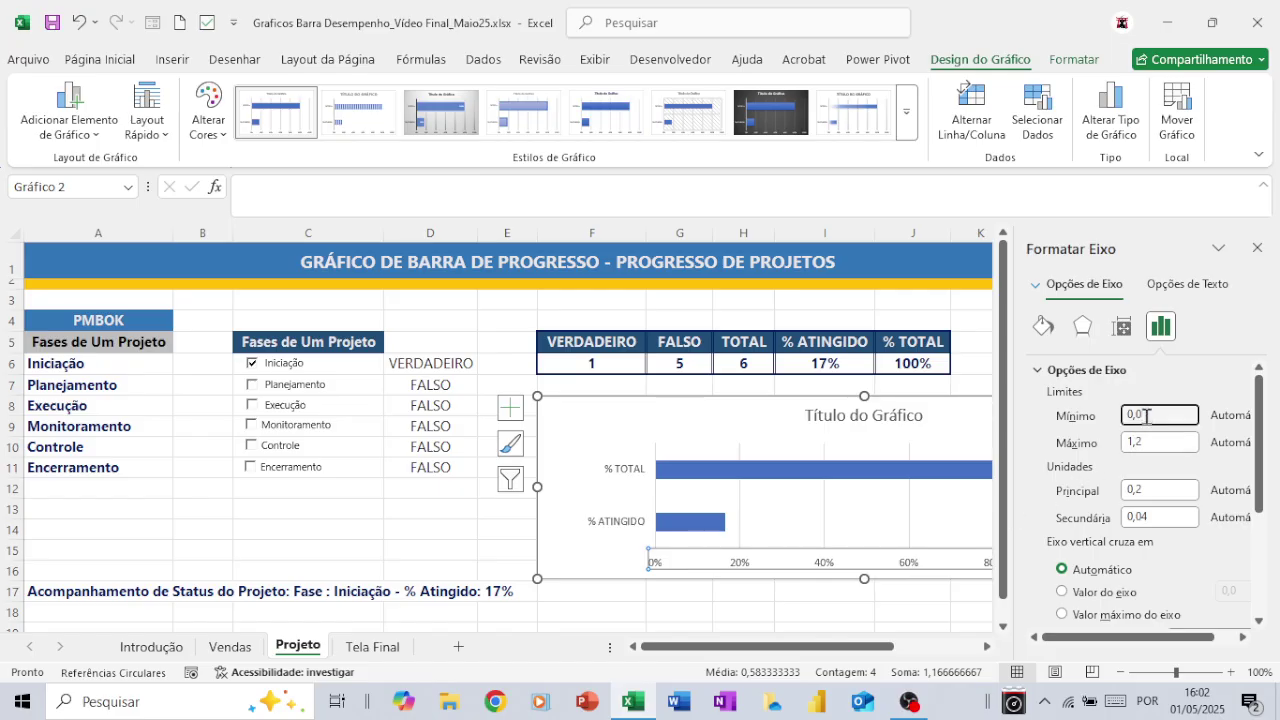
pyautogui.press('Return')
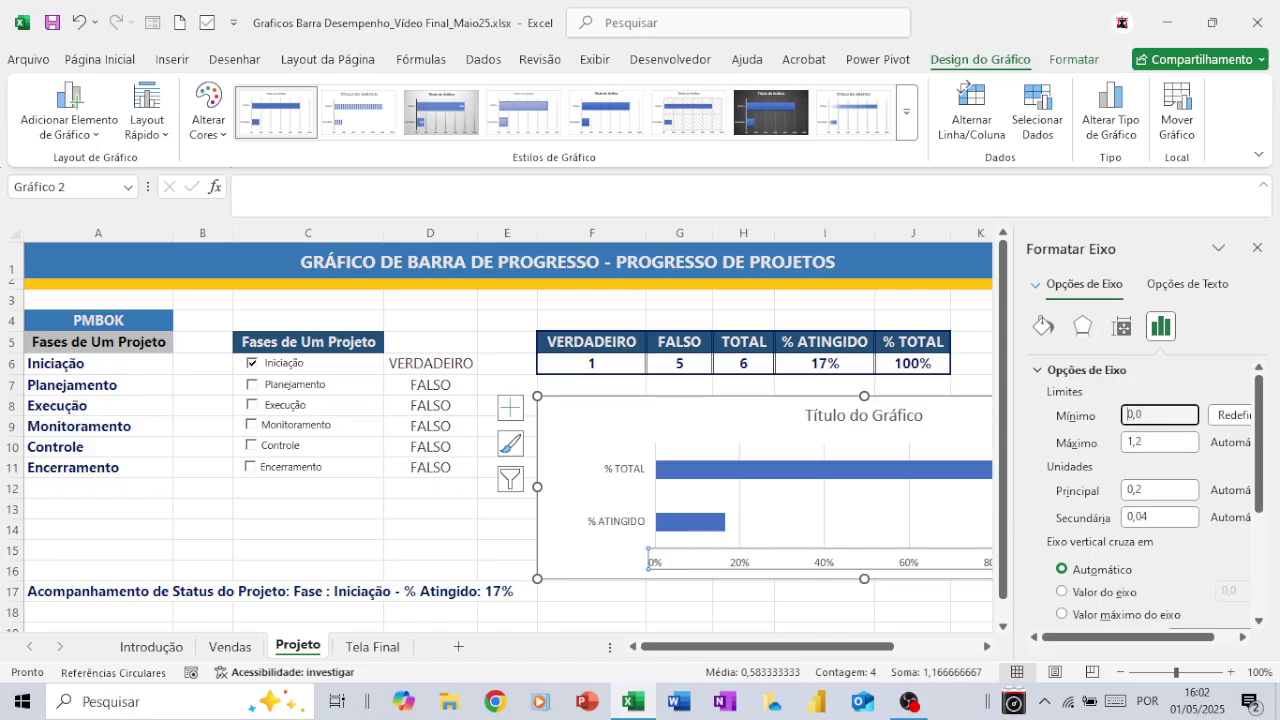
pyautogui.click(1146, 441)
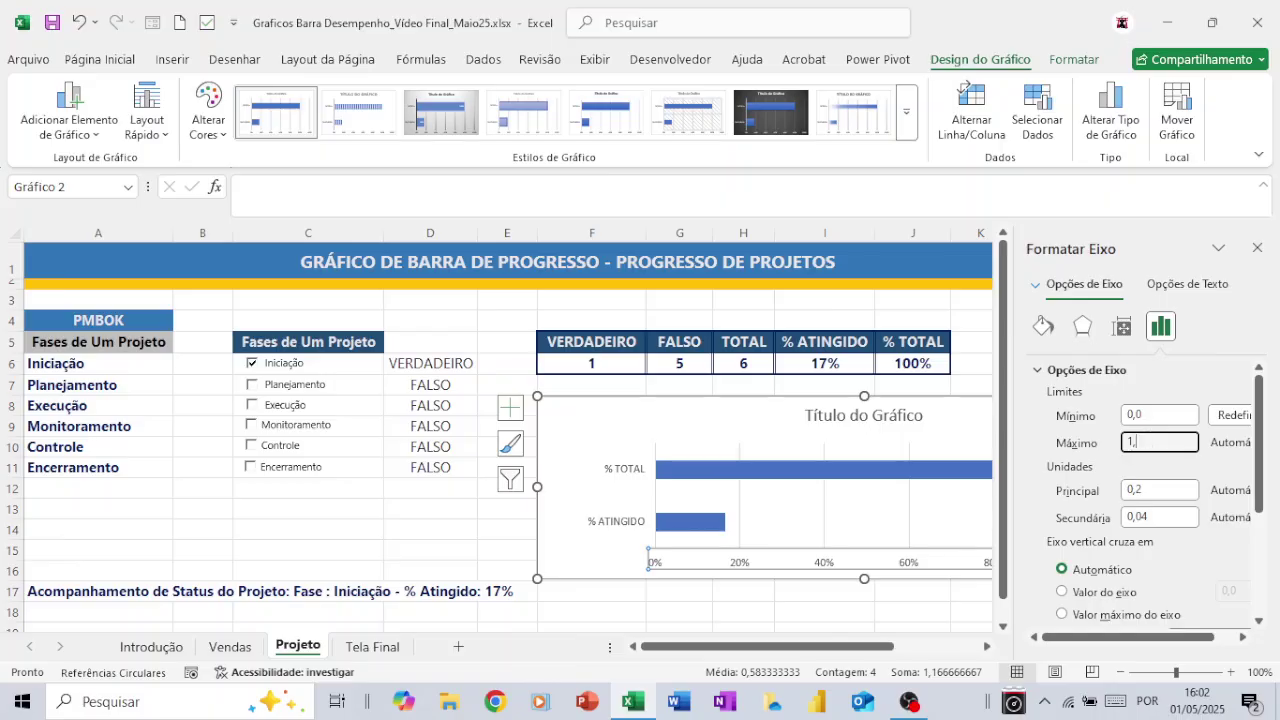
pyautogui.press('Return')
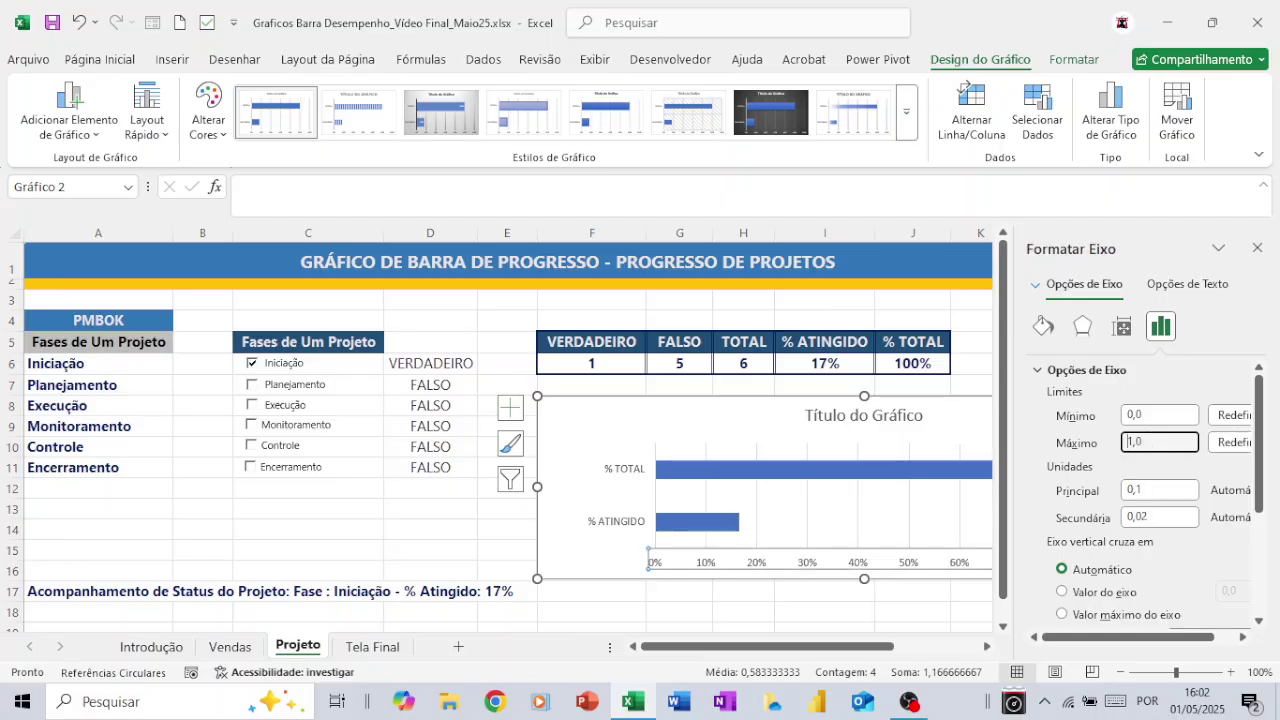
pyautogui.click(1258, 248)
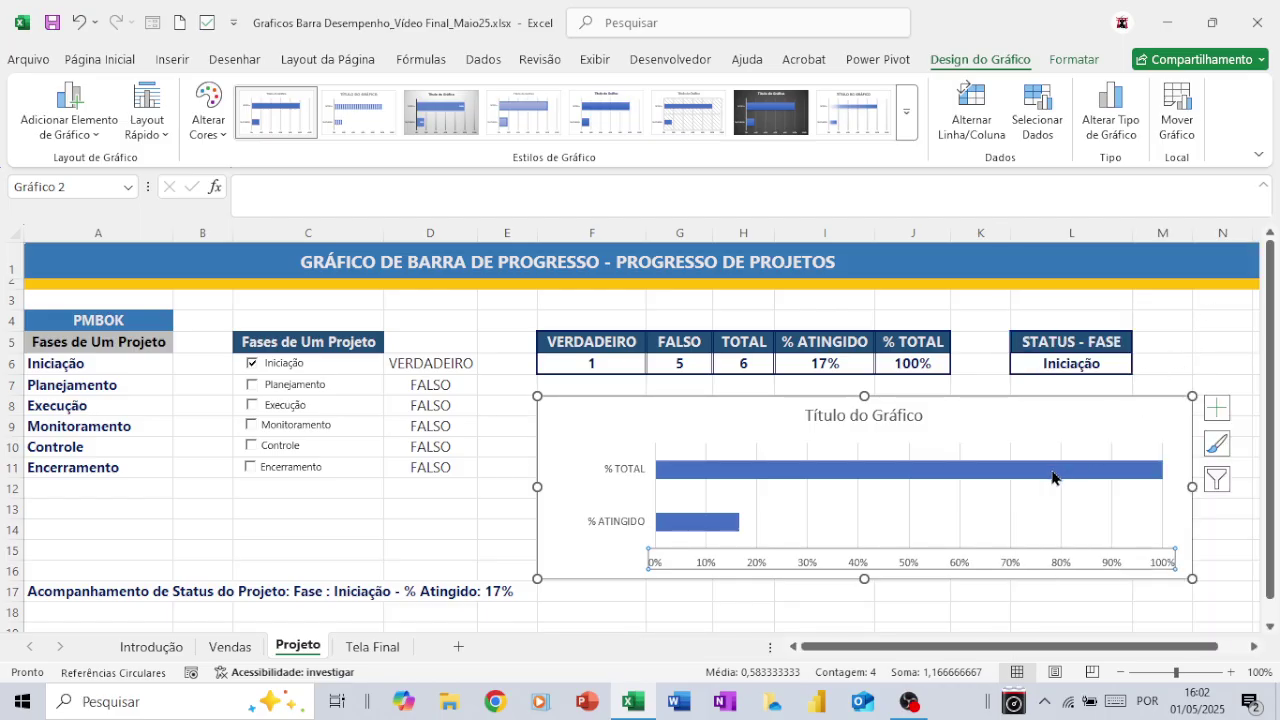
# Step: Delete the vertical gridlines and the title from the chart
pyautogui.click(807, 515)
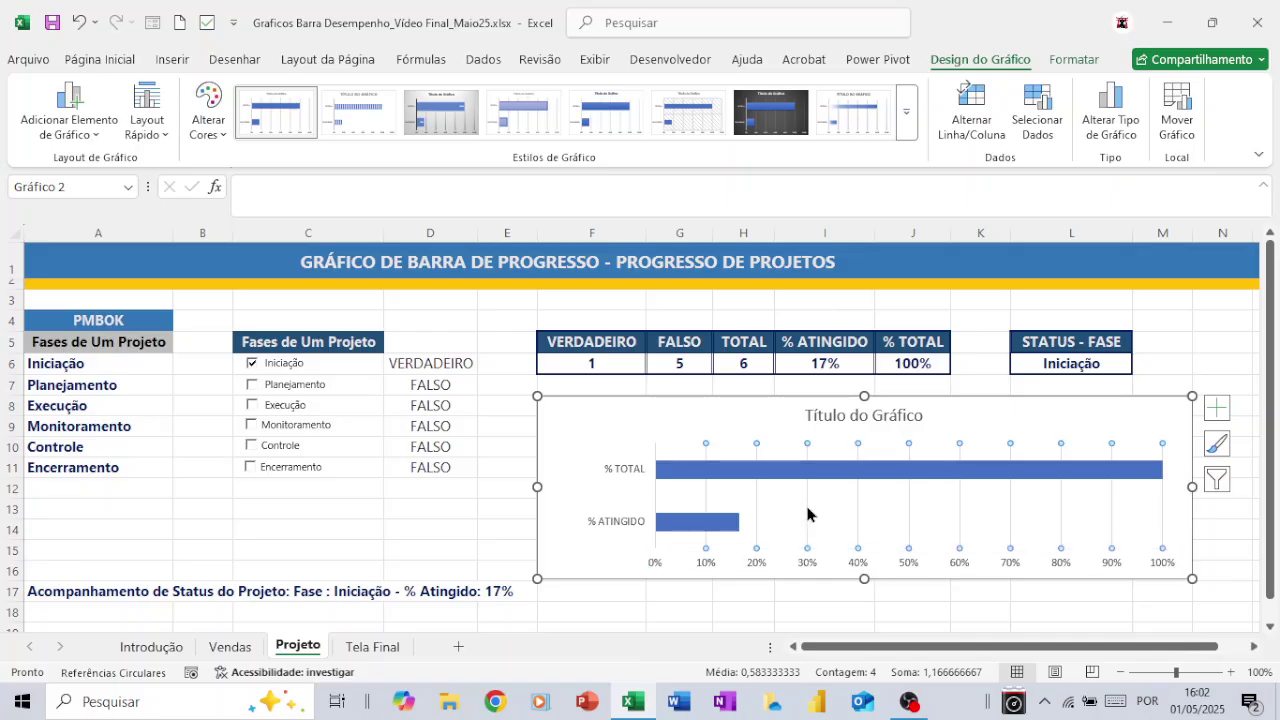
pyautogui.press('Escape')
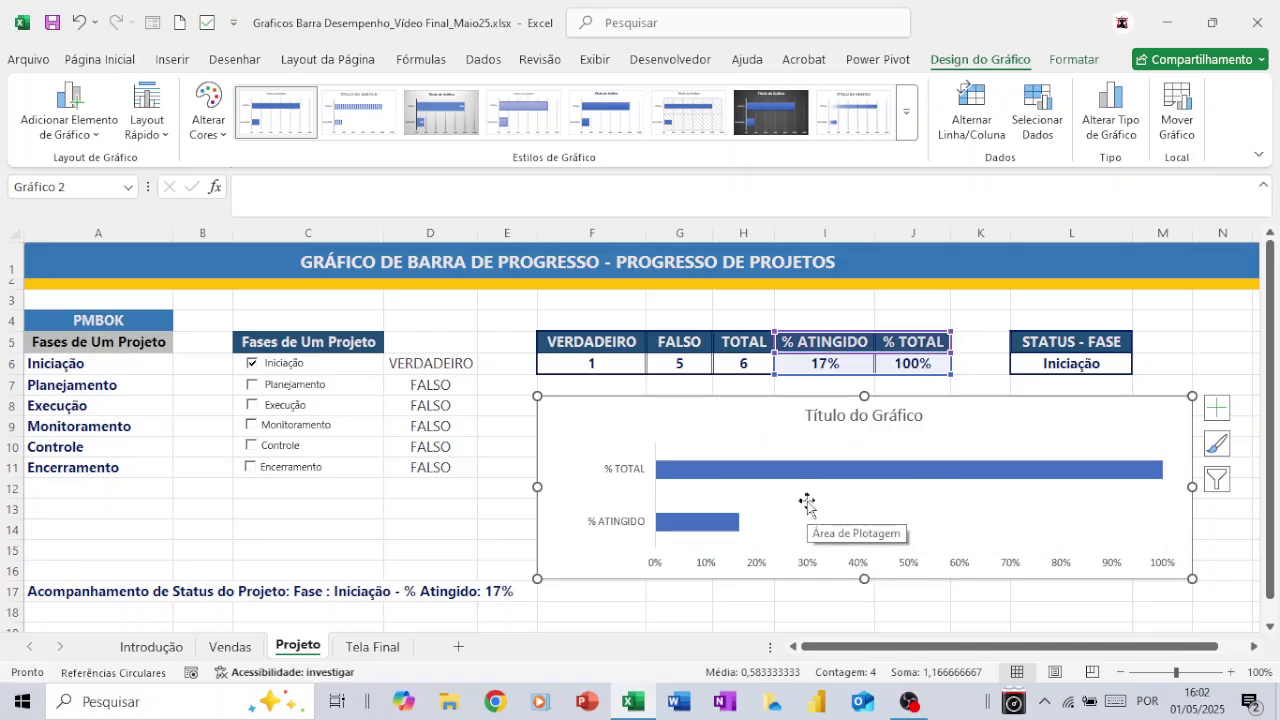
pyautogui.click(826, 423)
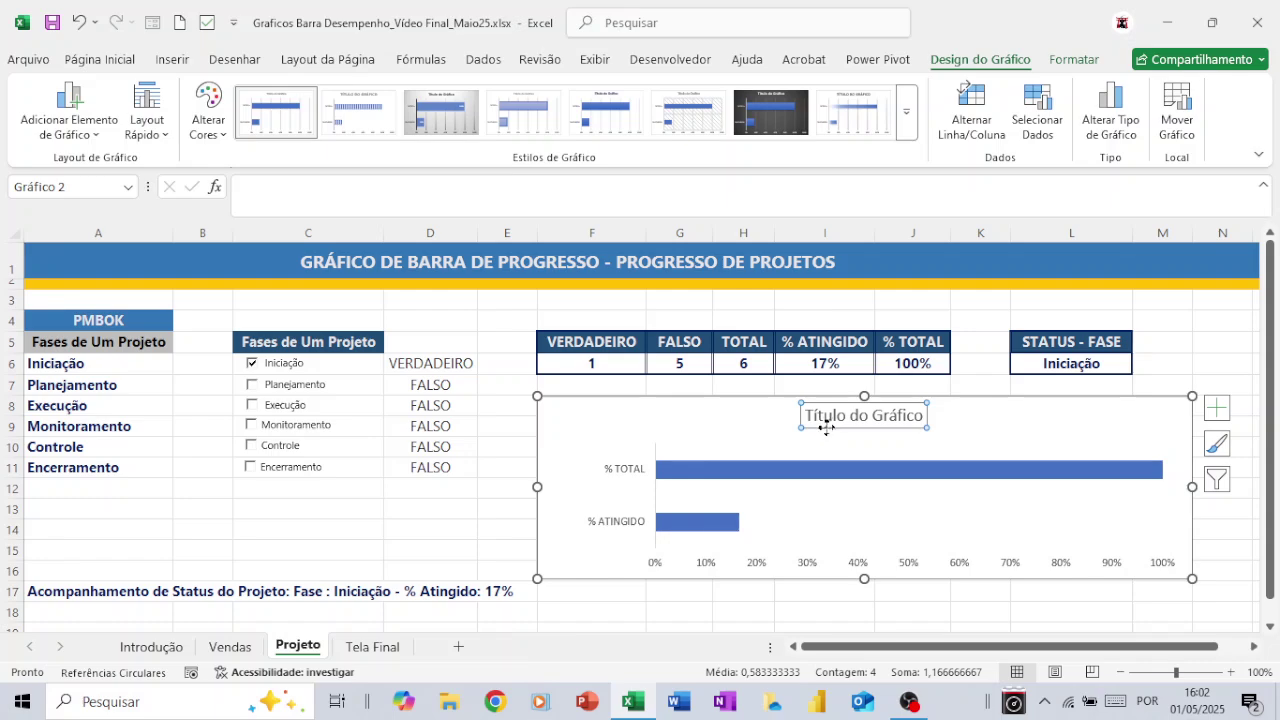
pyautogui.press('Delete')
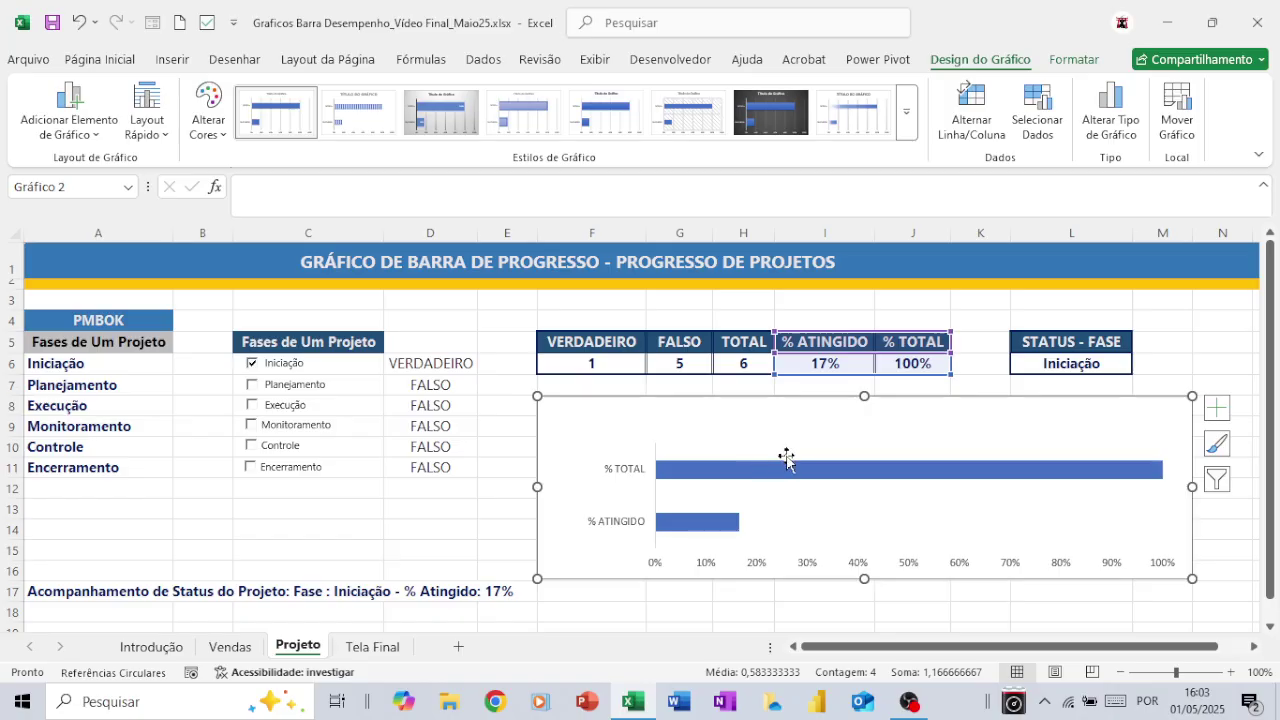
# Step: Fill only the % TOTAL bar with a light blue-gray color
pyautogui.moveTo(912, 458)
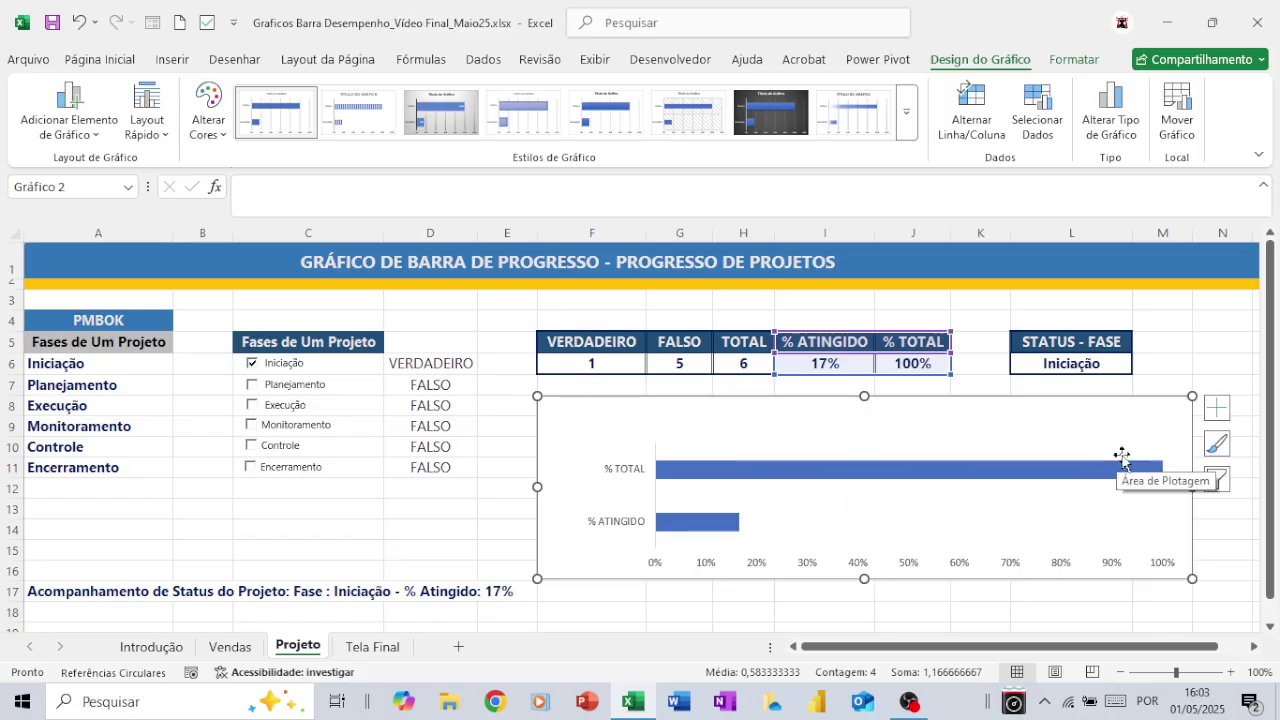
pyautogui.click(1147, 472)
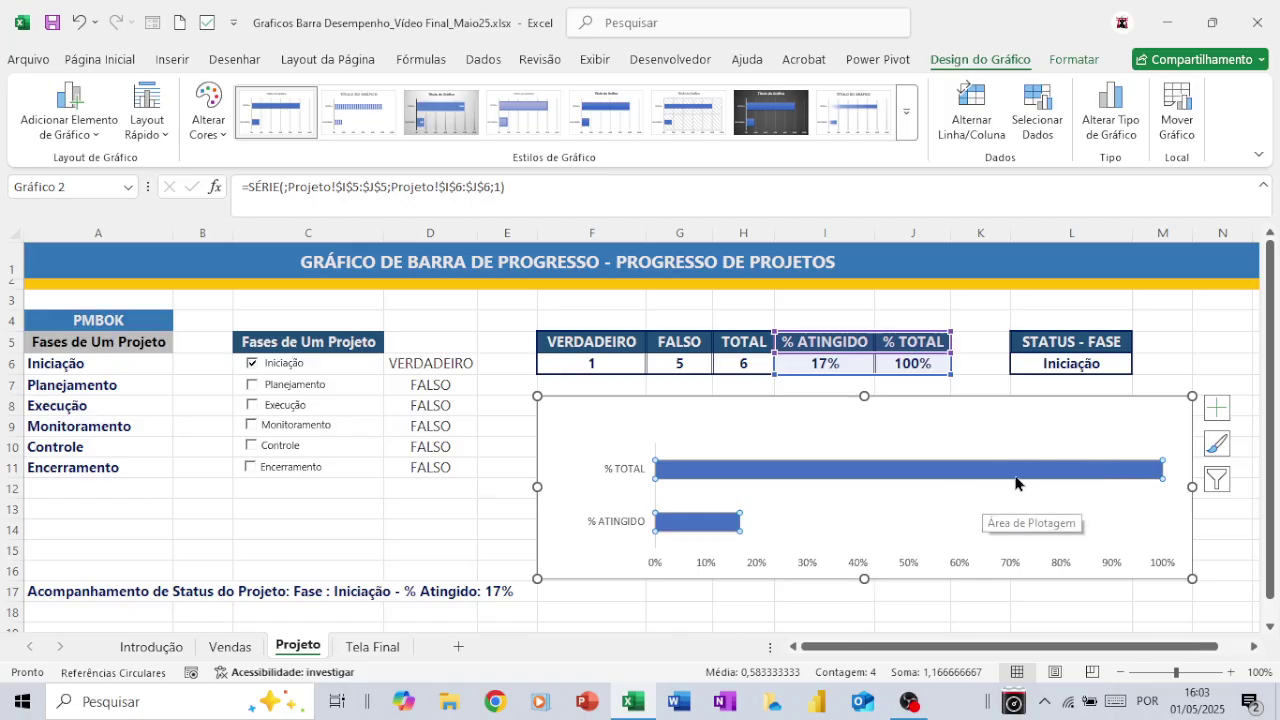
pyautogui.click(1155, 470)
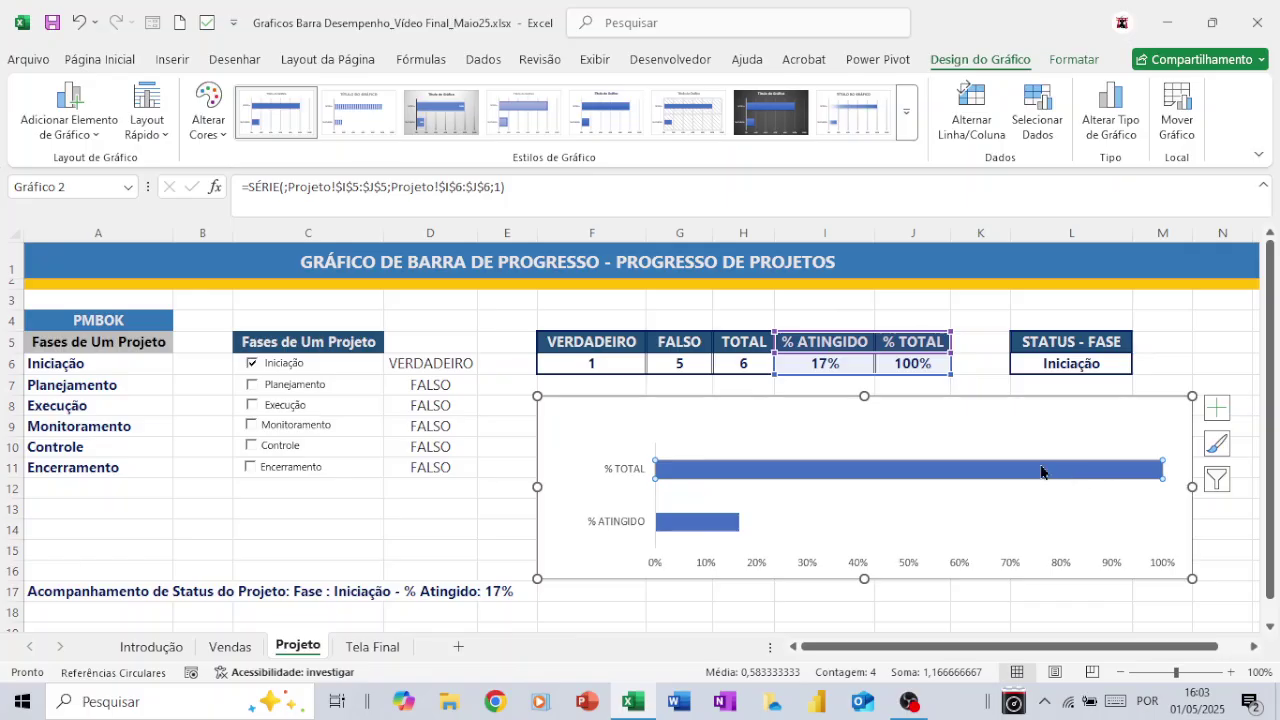
pyautogui.click(1062, 59)
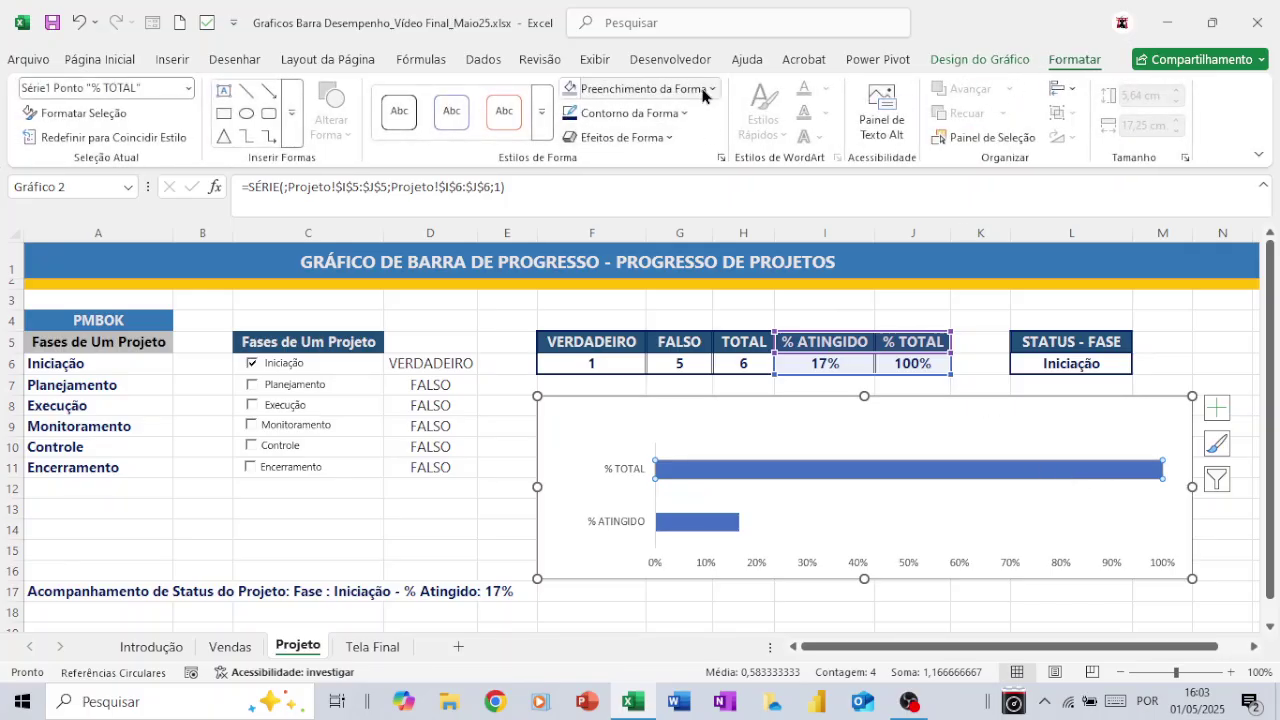
pyautogui.click(570, 94)
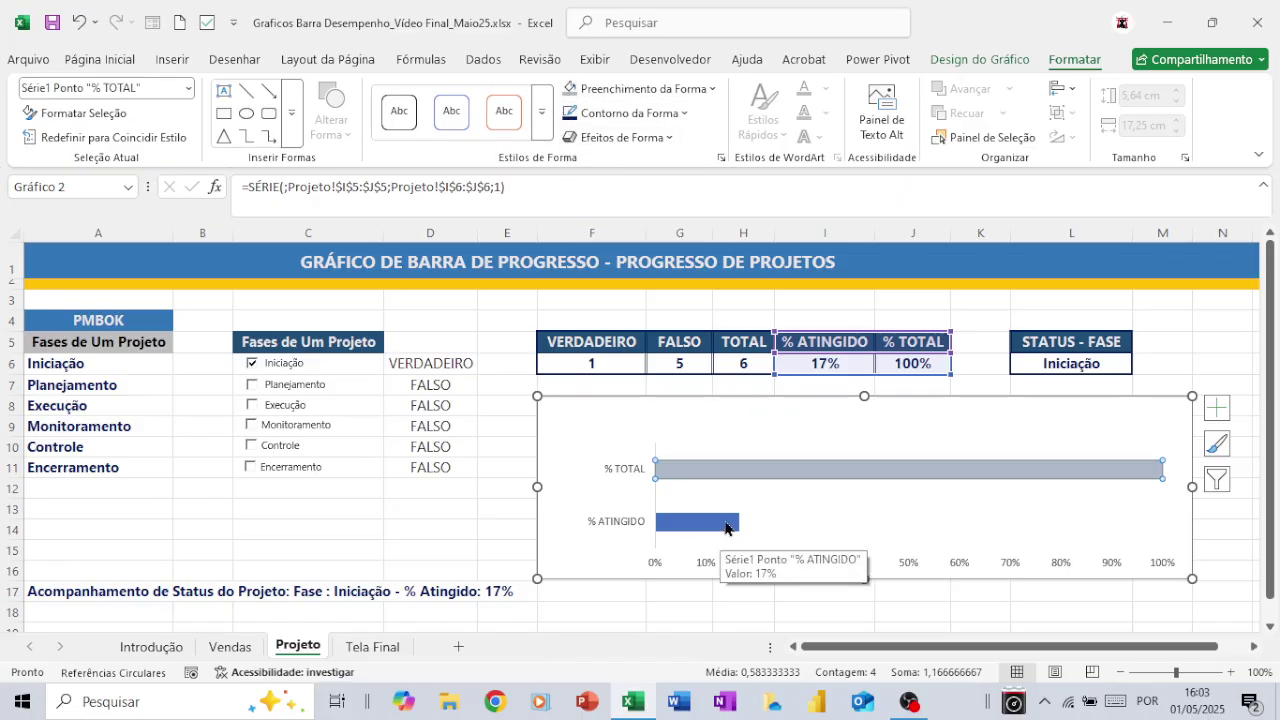
# Step: Fill only the % ATINGIDO bar with a dark gray theme color
pyautogui.click(722, 527)
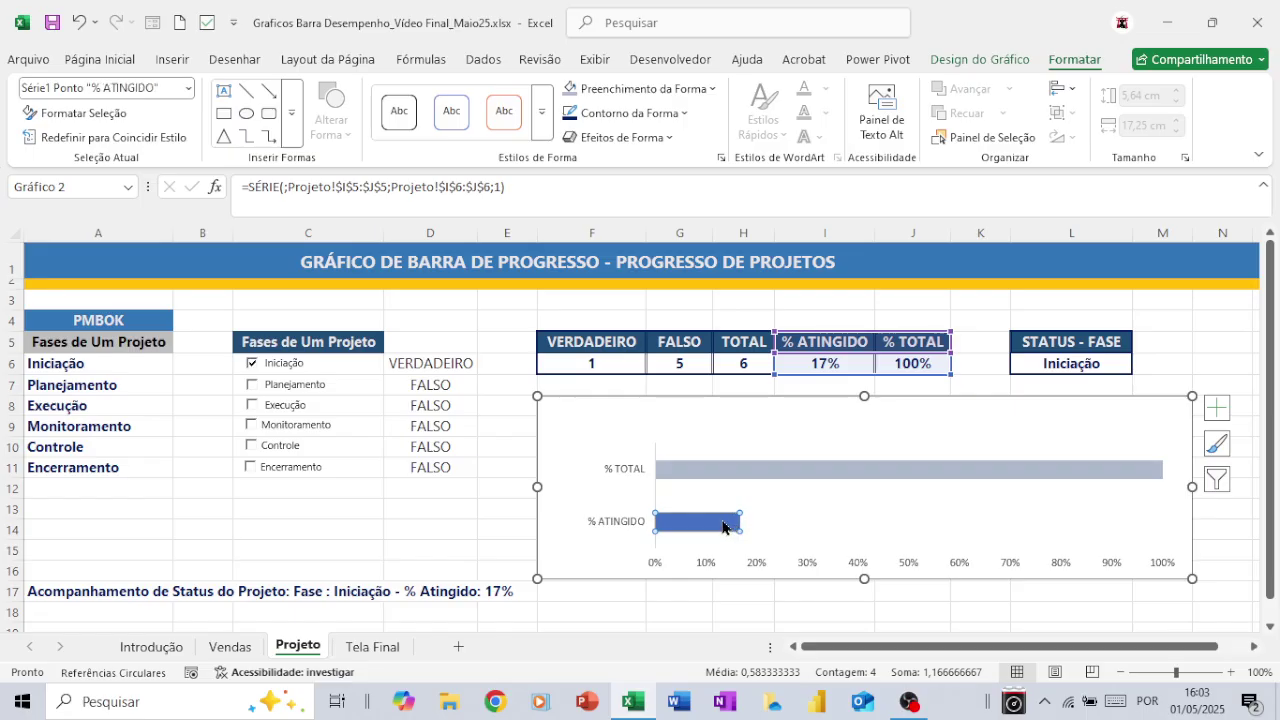
pyautogui.click(700, 89)
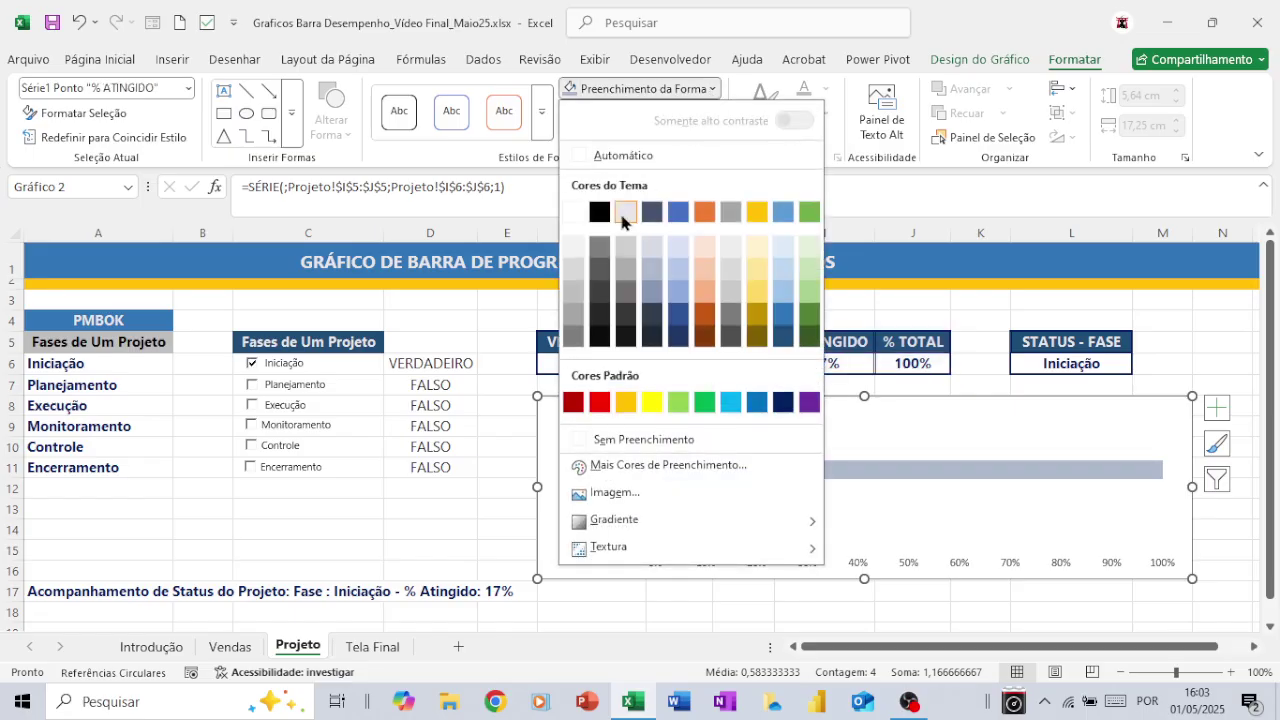
pyautogui.click(602, 292)
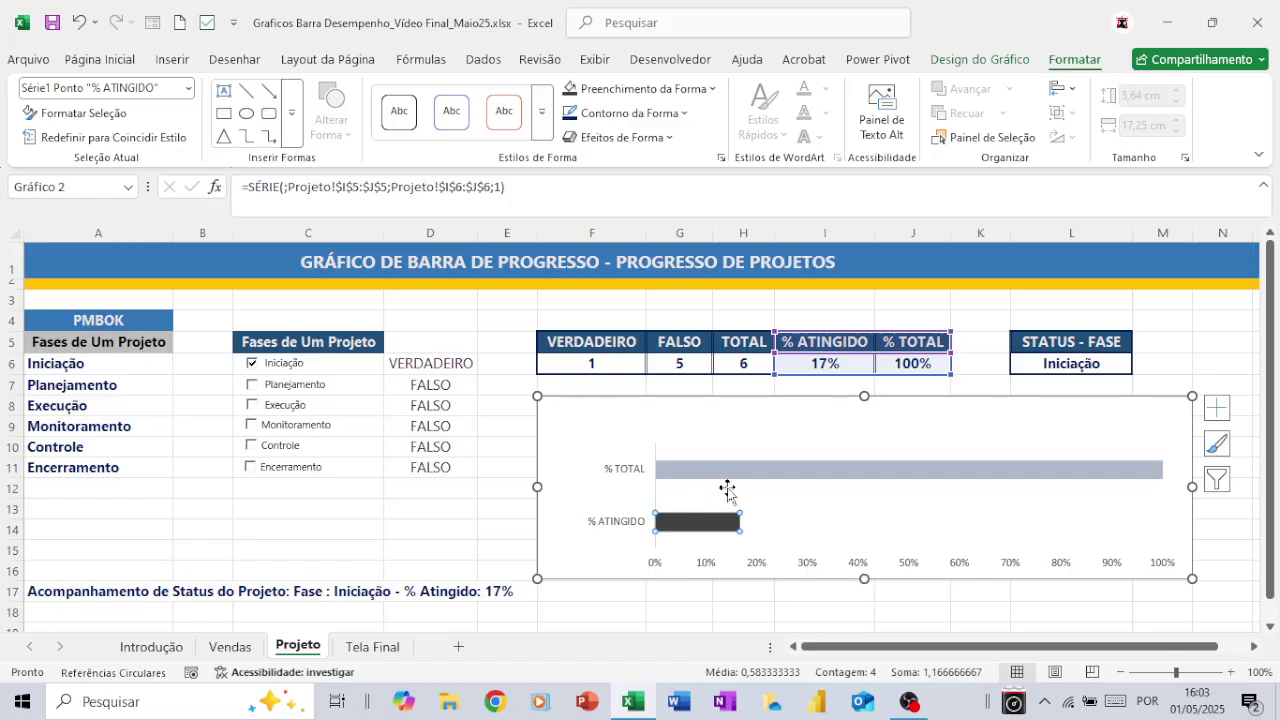
pyautogui.click(731, 398)
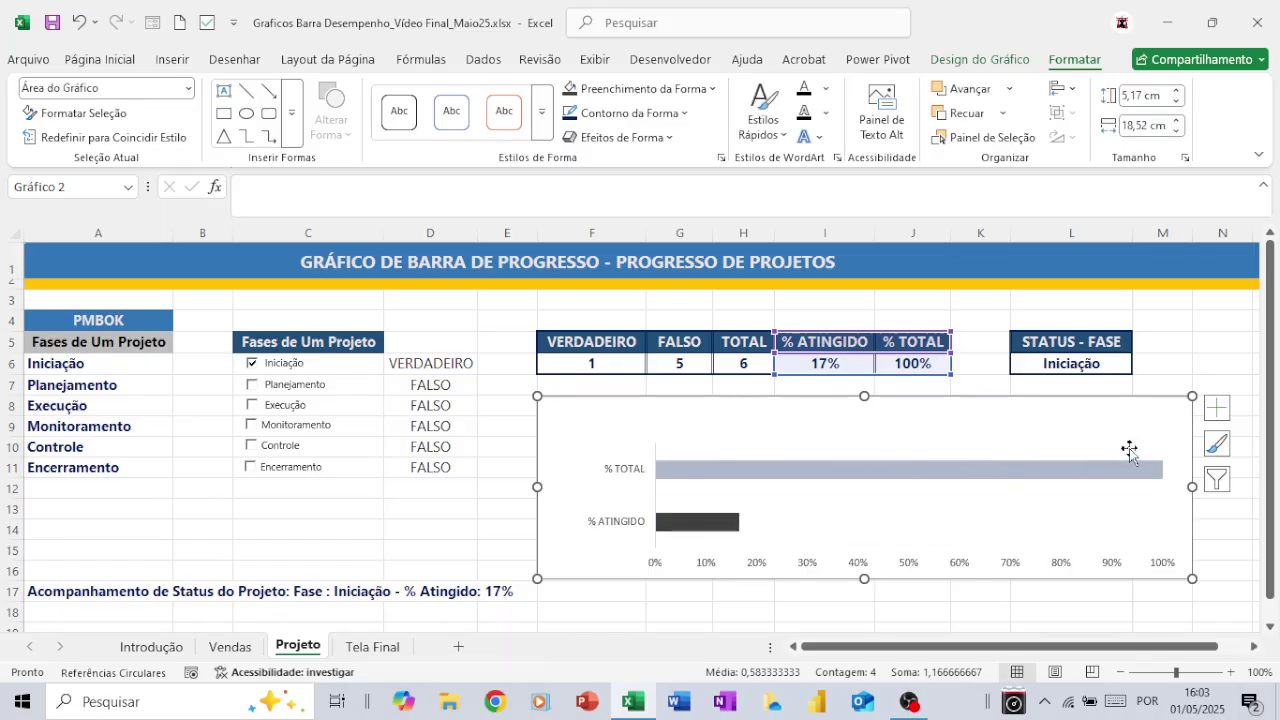
# Step: Switch the chart's rows and columns in its data source and order the % ATINGIDO series after % TOTAL
pyautogui.click(1155, 470)
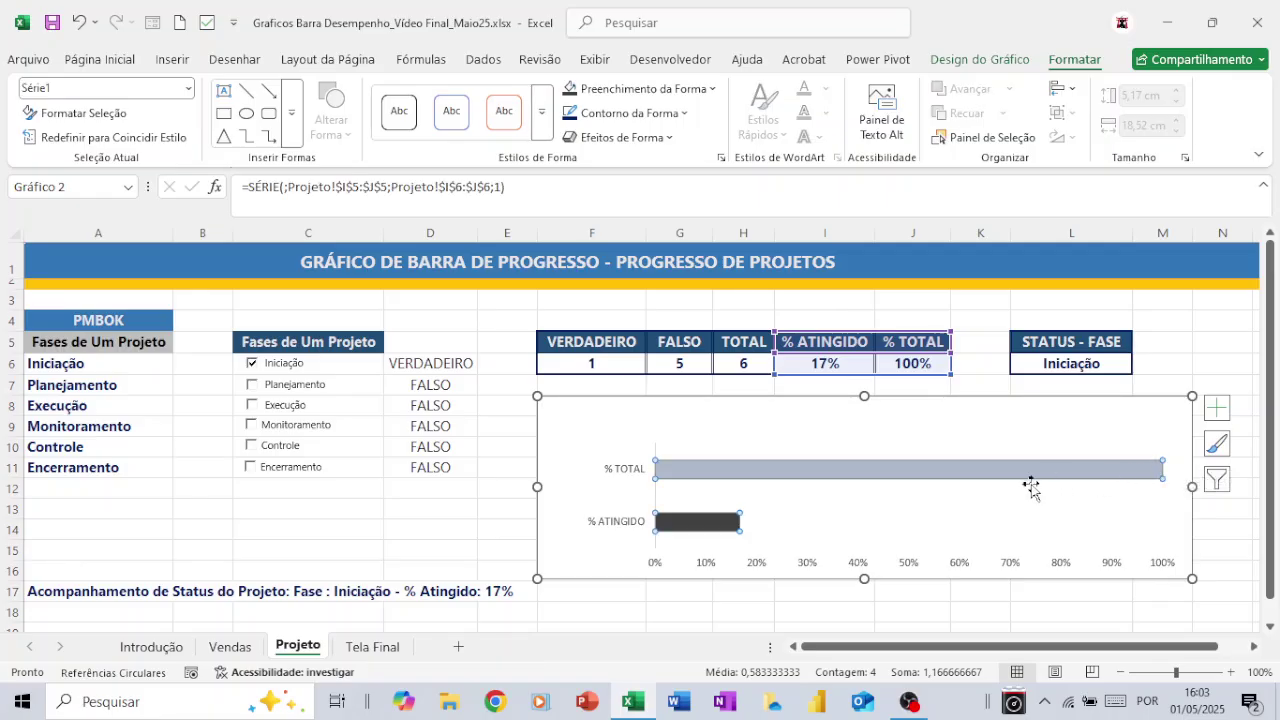
pyautogui.rightClick(776, 497)
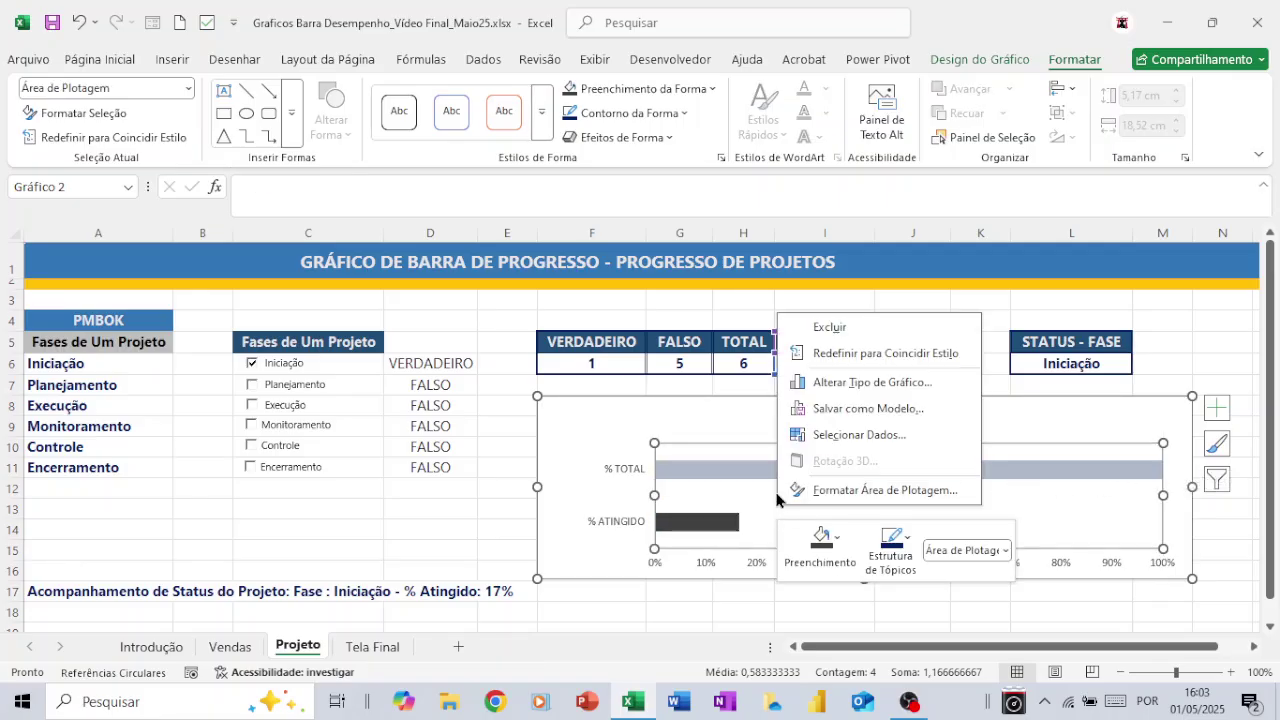
pyautogui.click(831, 436)
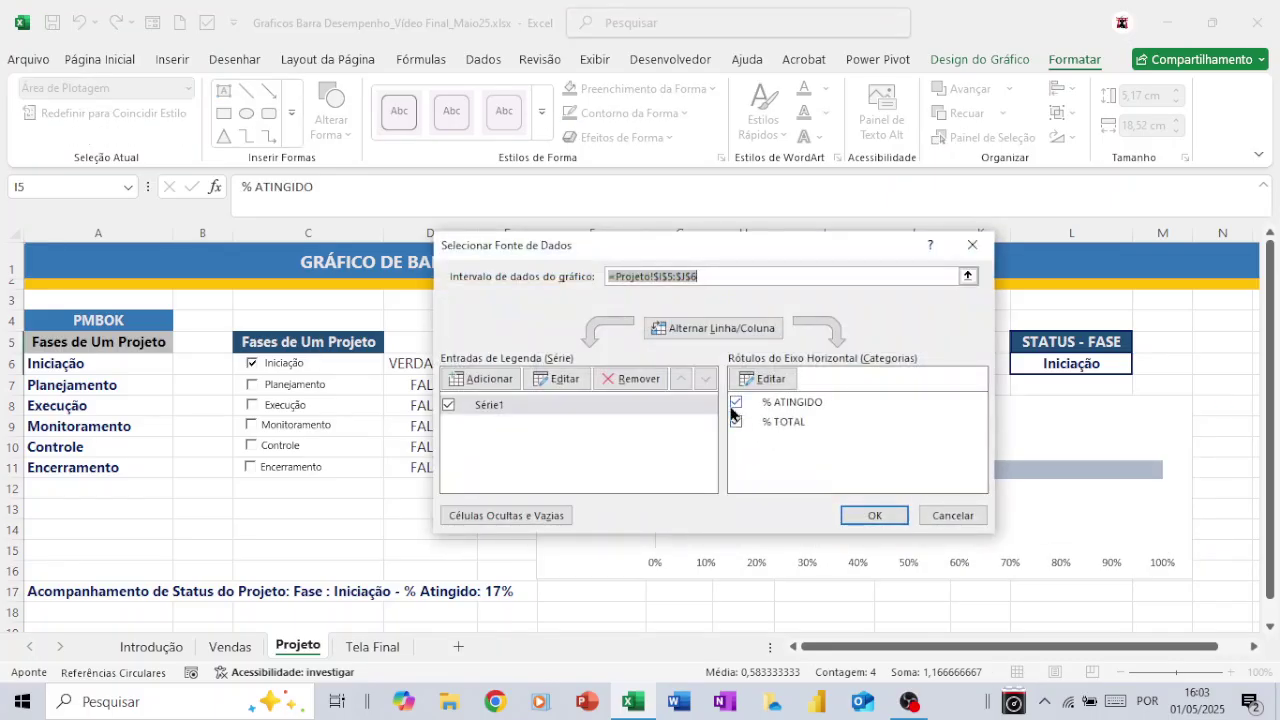
pyautogui.click(707, 330)
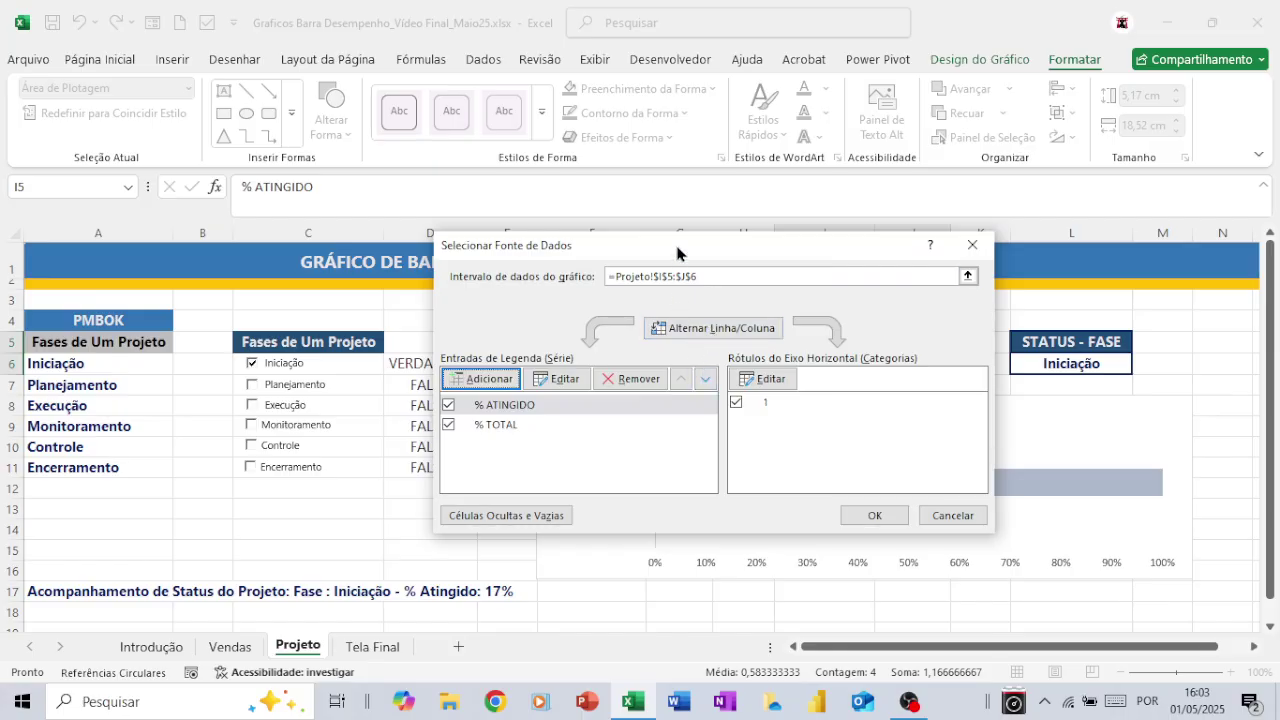
pyautogui.moveTo(678, 253); pyautogui.dragTo(299, 279)
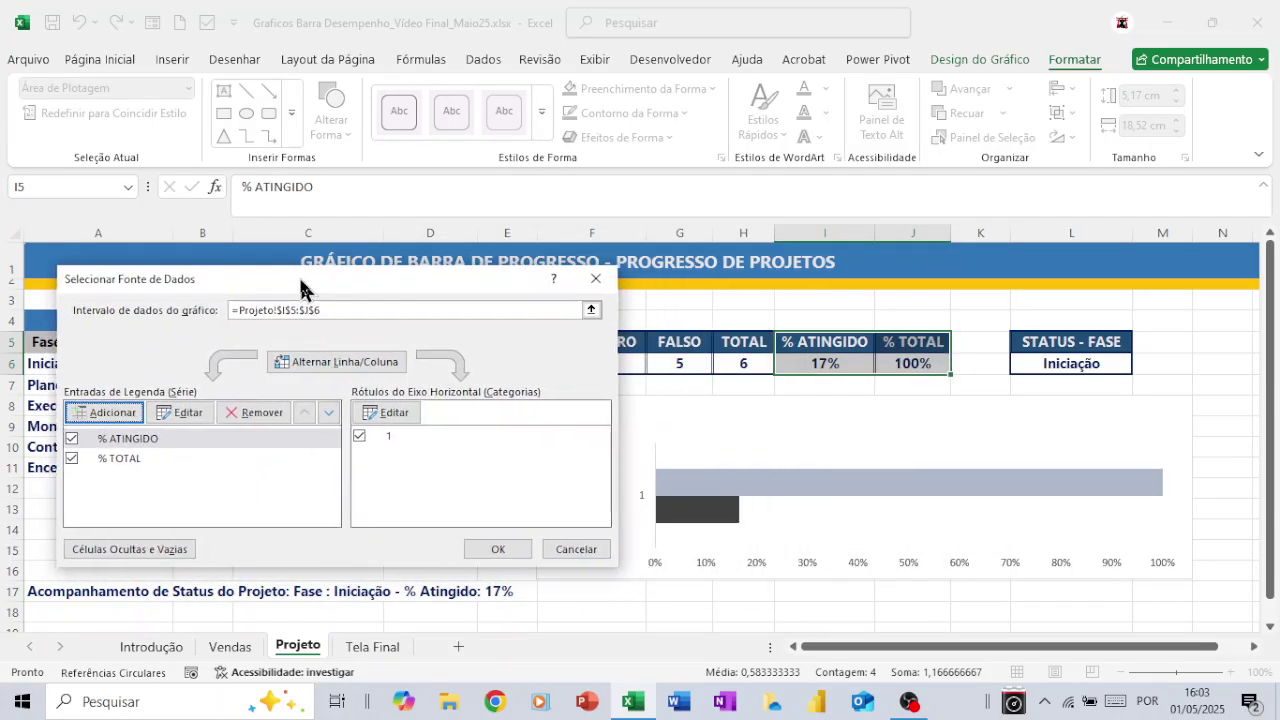
pyautogui.click(328, 412)
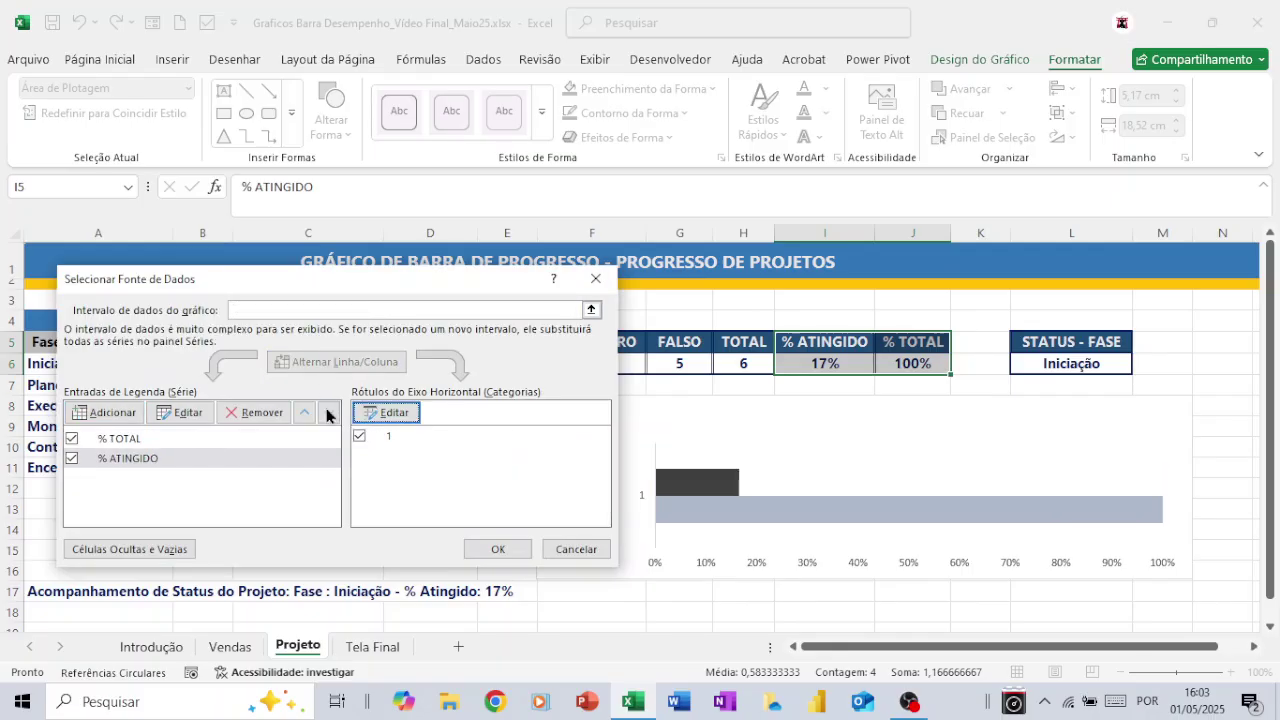
pyautogui.click(480, 540)
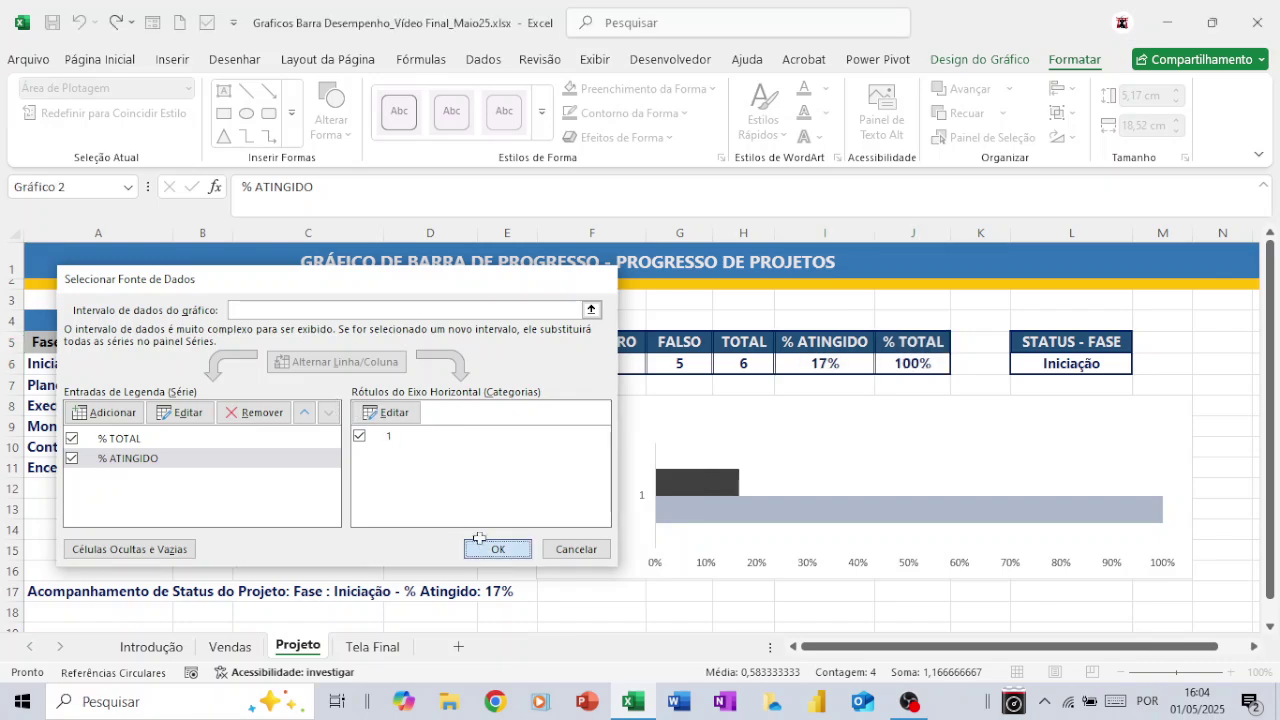
# Step: Delete the vertical category axis from the chart
pyautogui.click(640, 495)
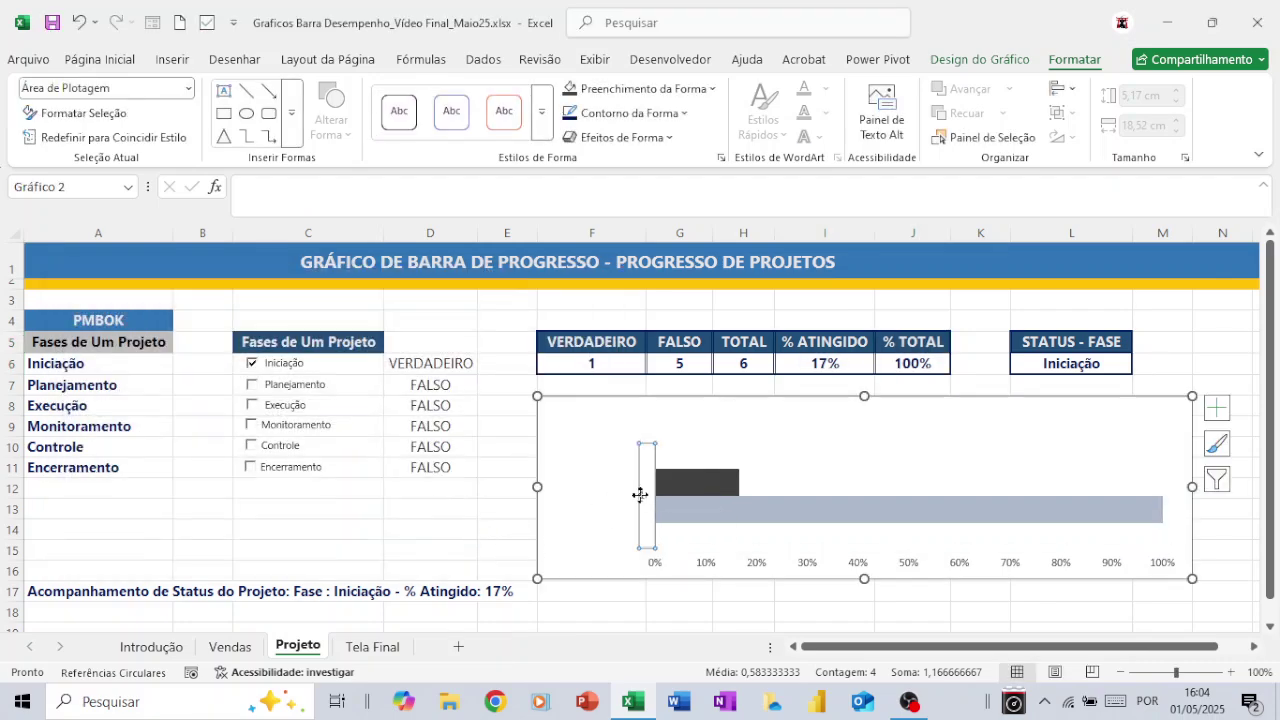
pyautogui.press('Delete')
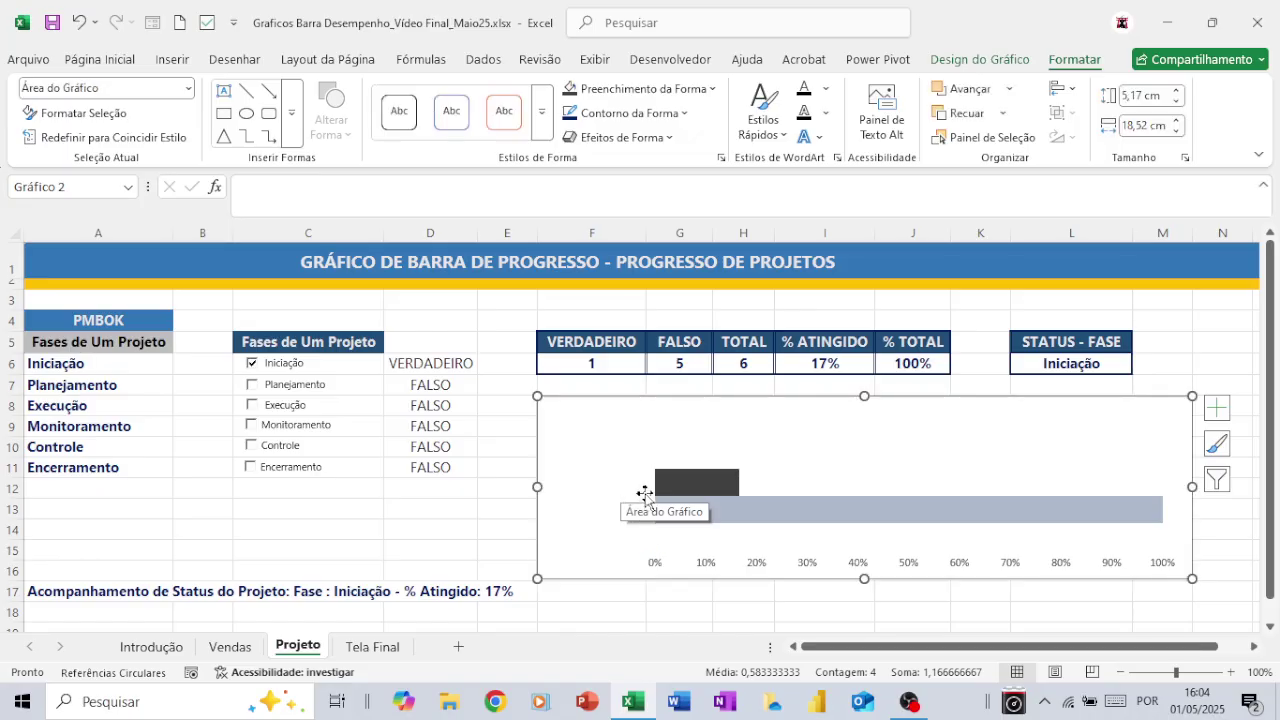
# Step: Set the % ATINGIDO series to 100% series overlap and 110% gap width
pyautogui.rightClick(720, 486)
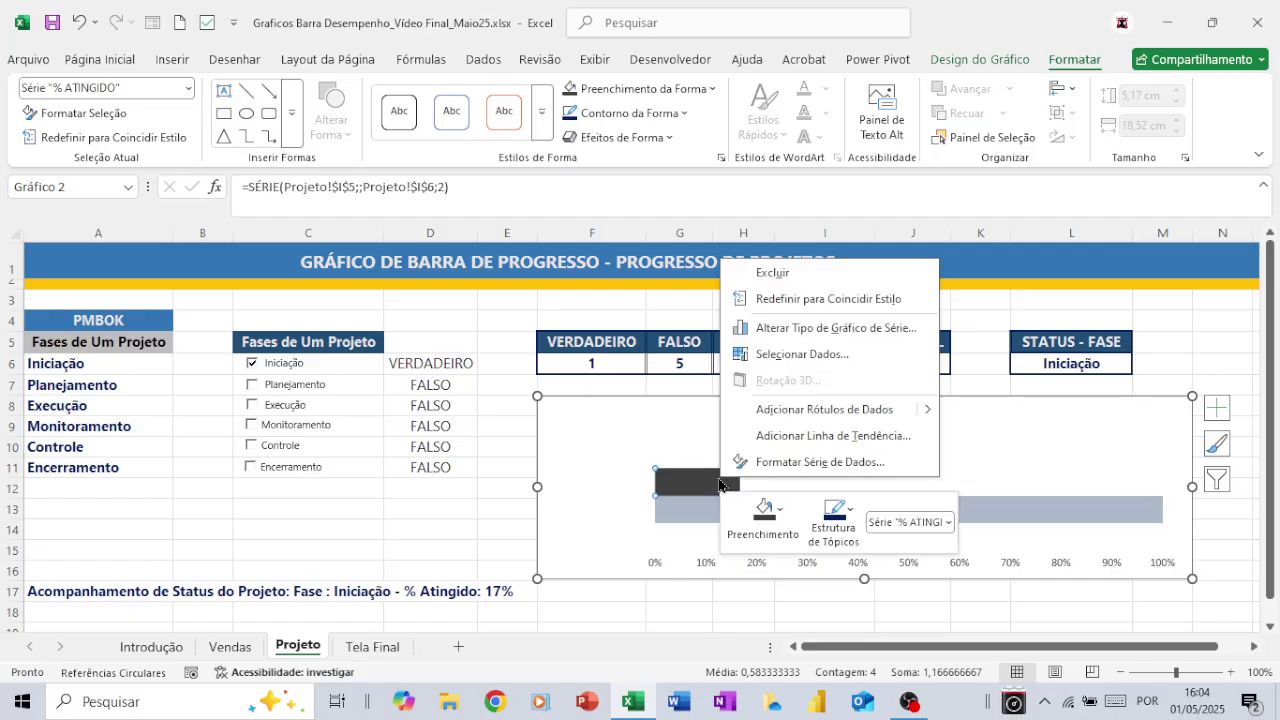
pyautogui.click(767, 463)
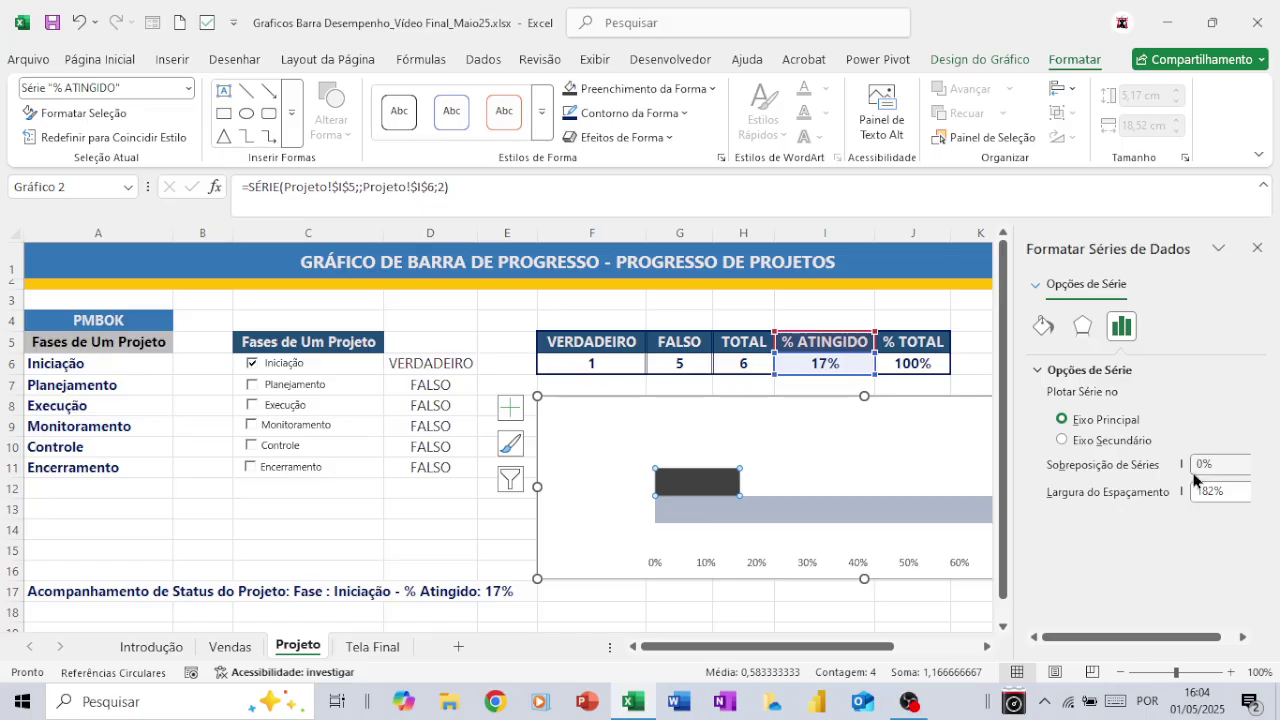
pyautogui.click(1204, 465)
pyautogui.write('100')
pyautogui.press('Return')
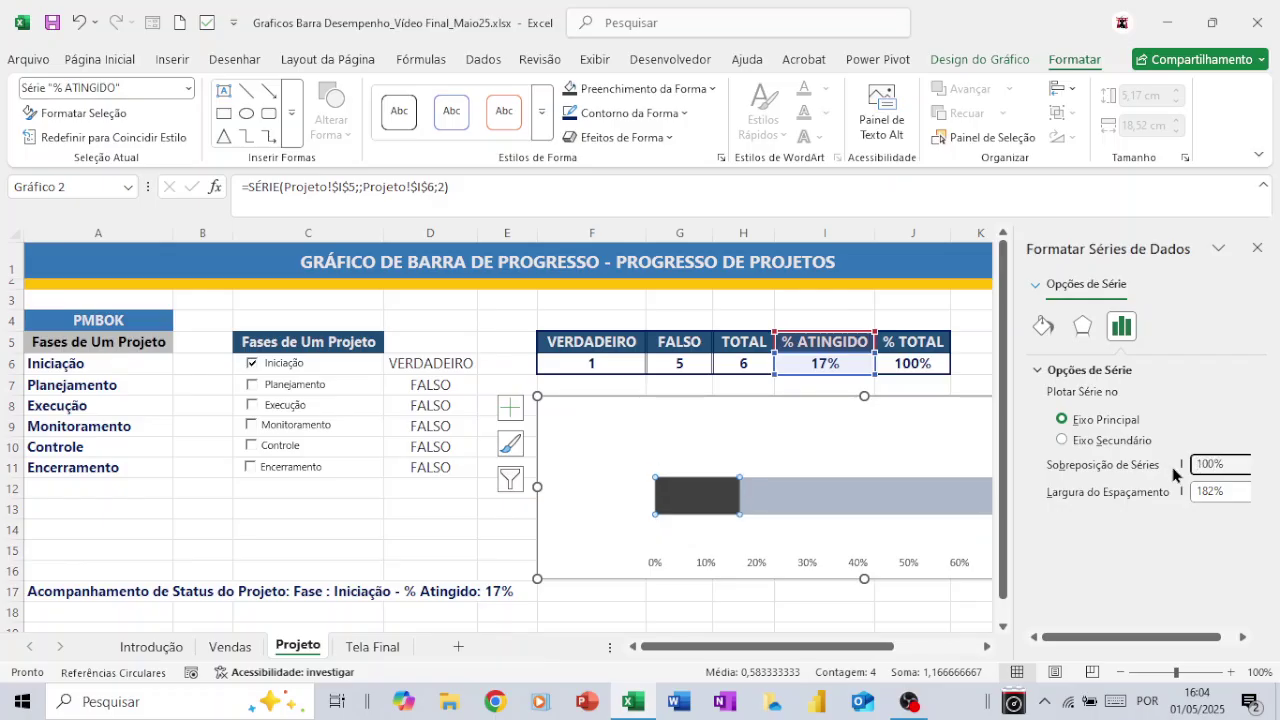
pyautogui.click(1212, 489)
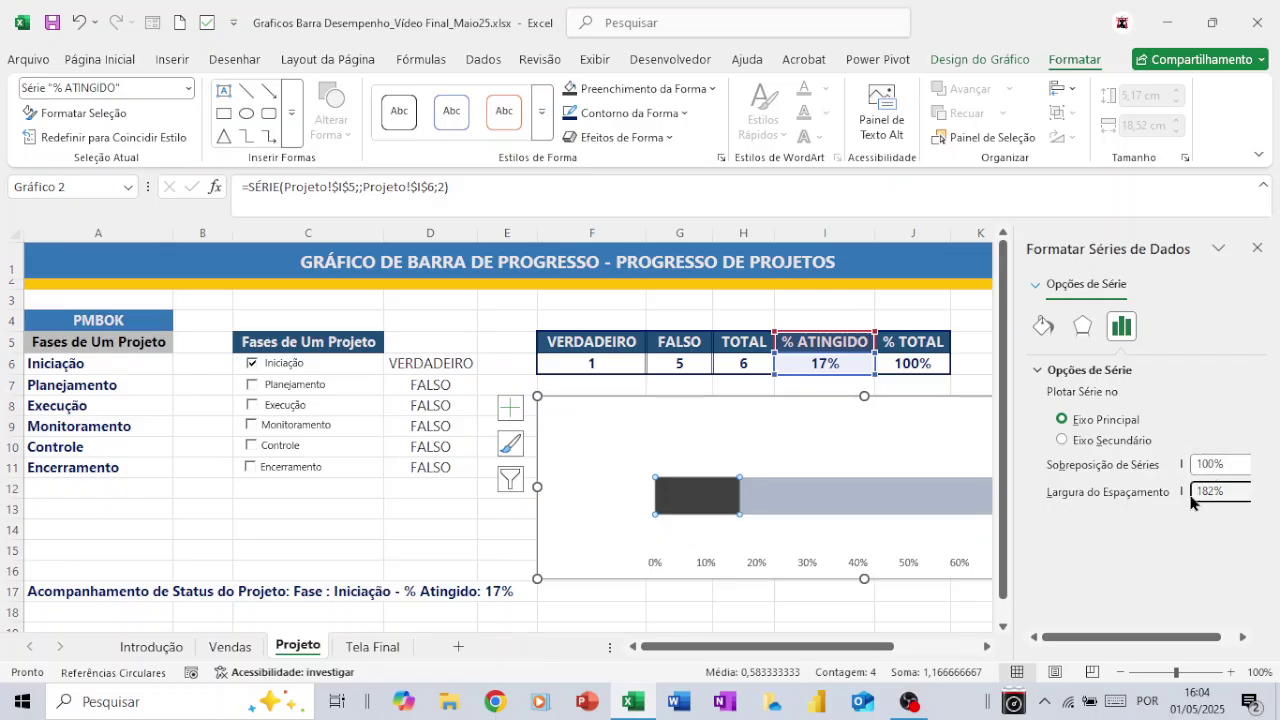
pyautogui.press('BackSpace')
pyautogui.press('Return')
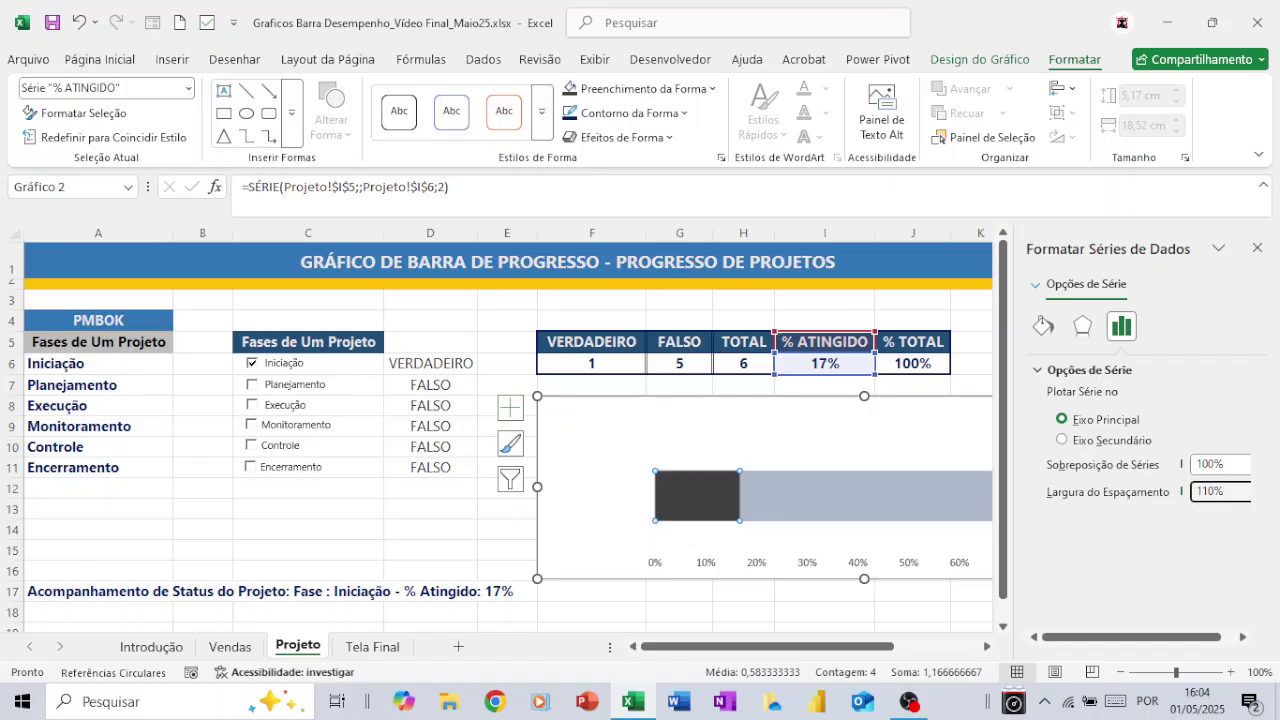
pyautogui.click(1257, 247)
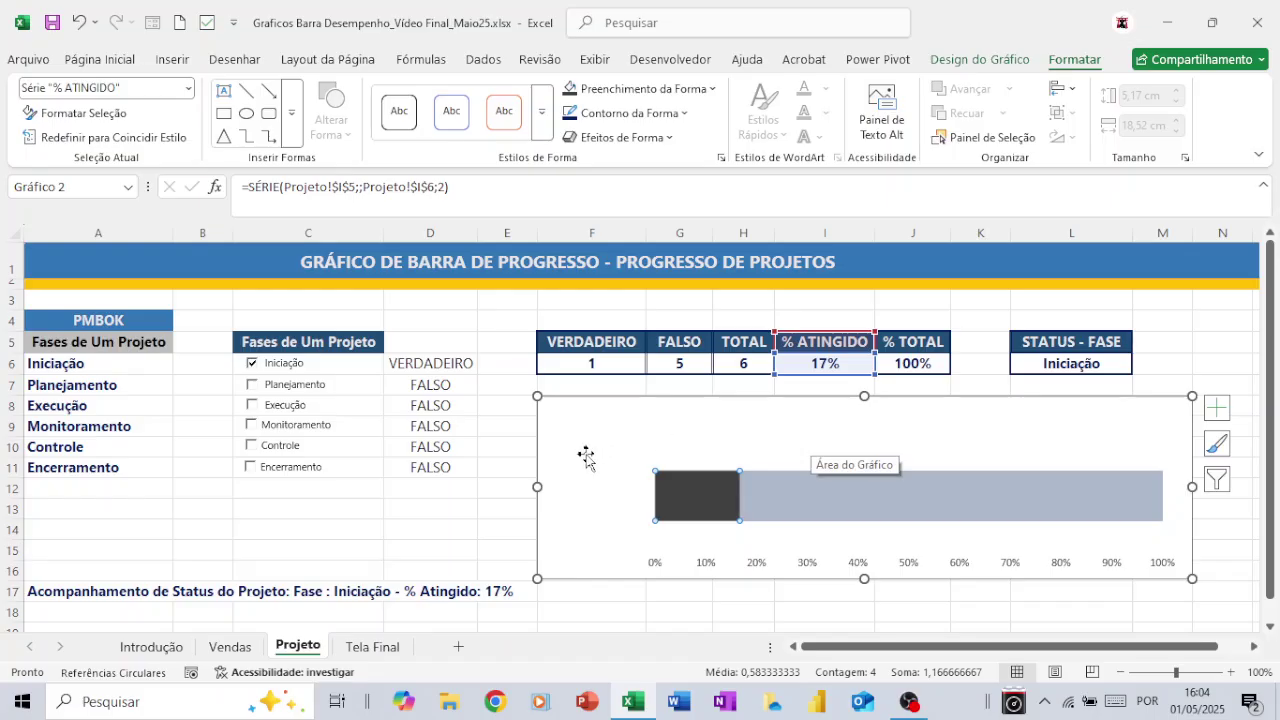
# Step: Delete the horizontal percentage axis from the chart
pyautogui.click(697, 567)
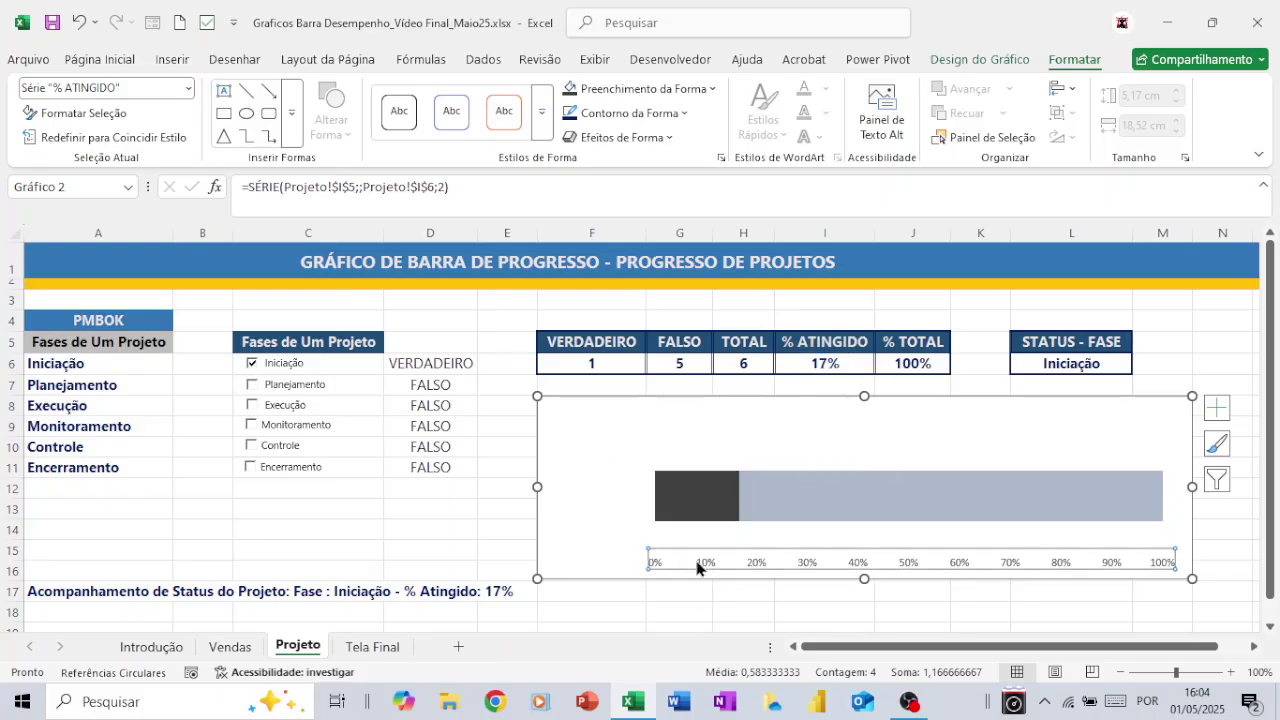
pyautogui.press('Delete')
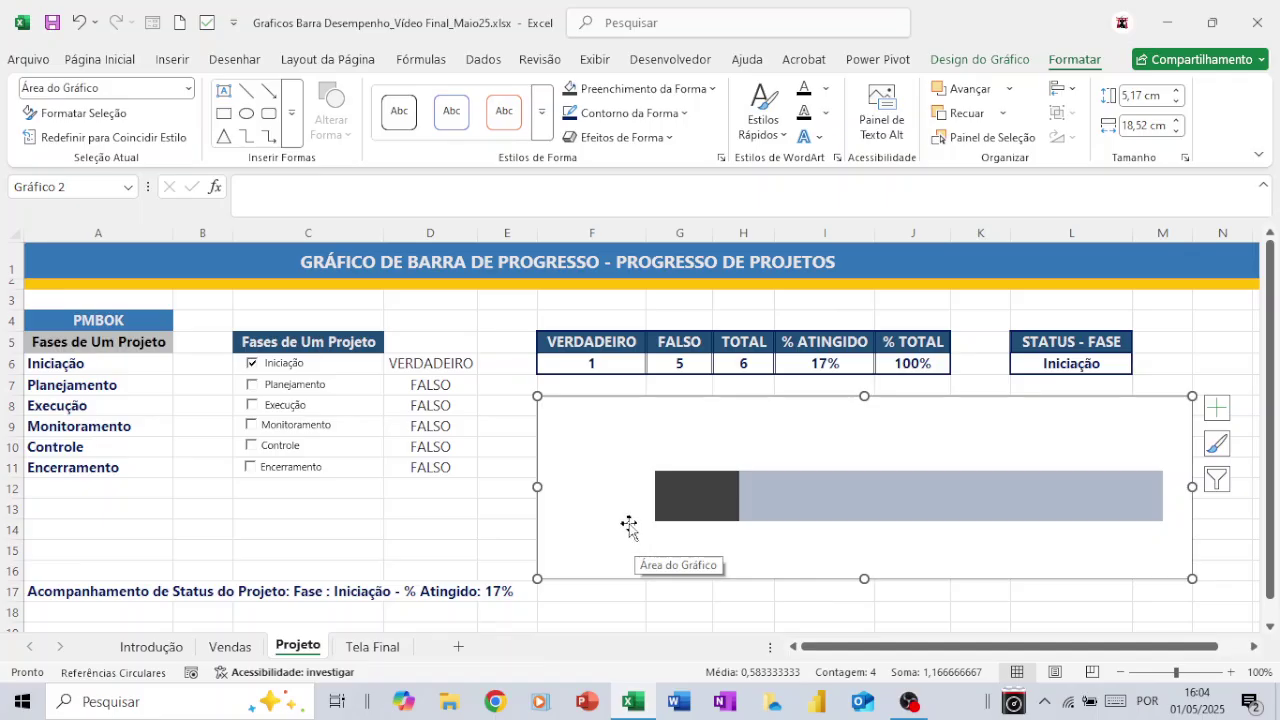
# Step: Examine the formula in A17 that builds the project status text, leaving the cell as it is
pyautogui.doubleClick(57, 590)
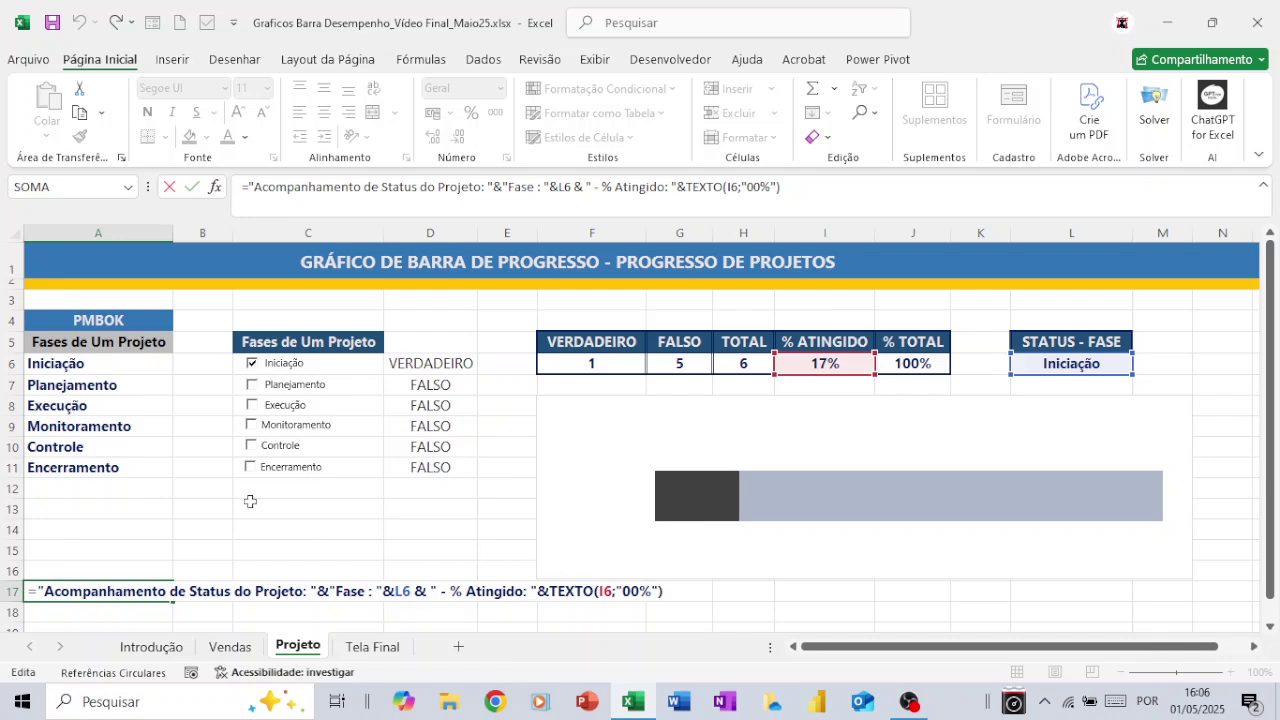
pyautogui.hotkey('ctrl', 'Return')
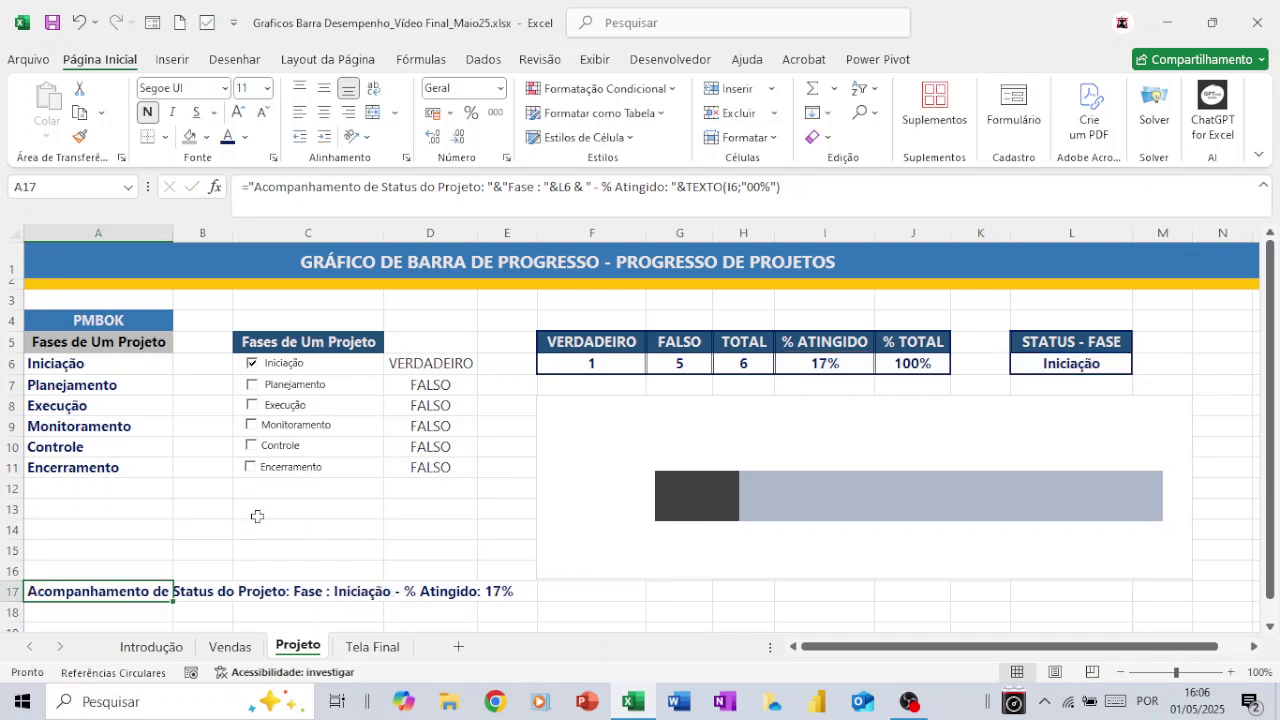
pyautogui.click(258, 524)
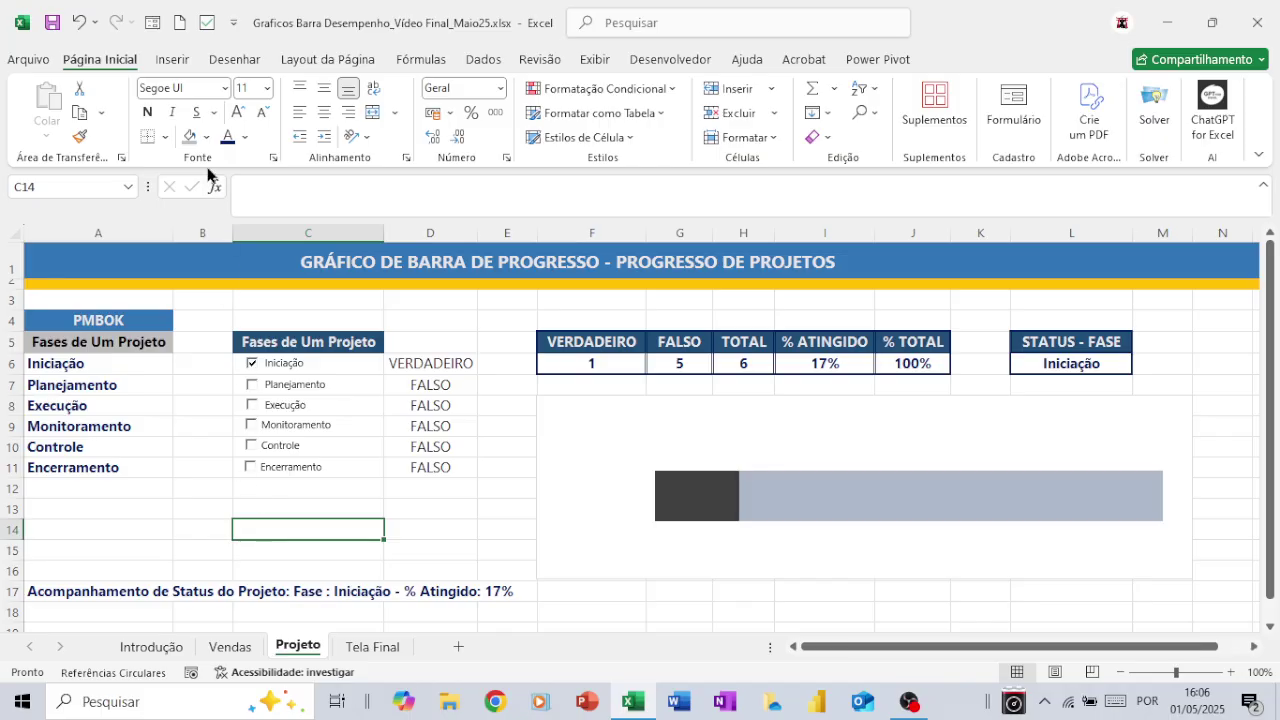
# Step: Insert a text box below the phase checkboxes and link its content to cell A17 with =A17
pyautogui.click(172, 59)
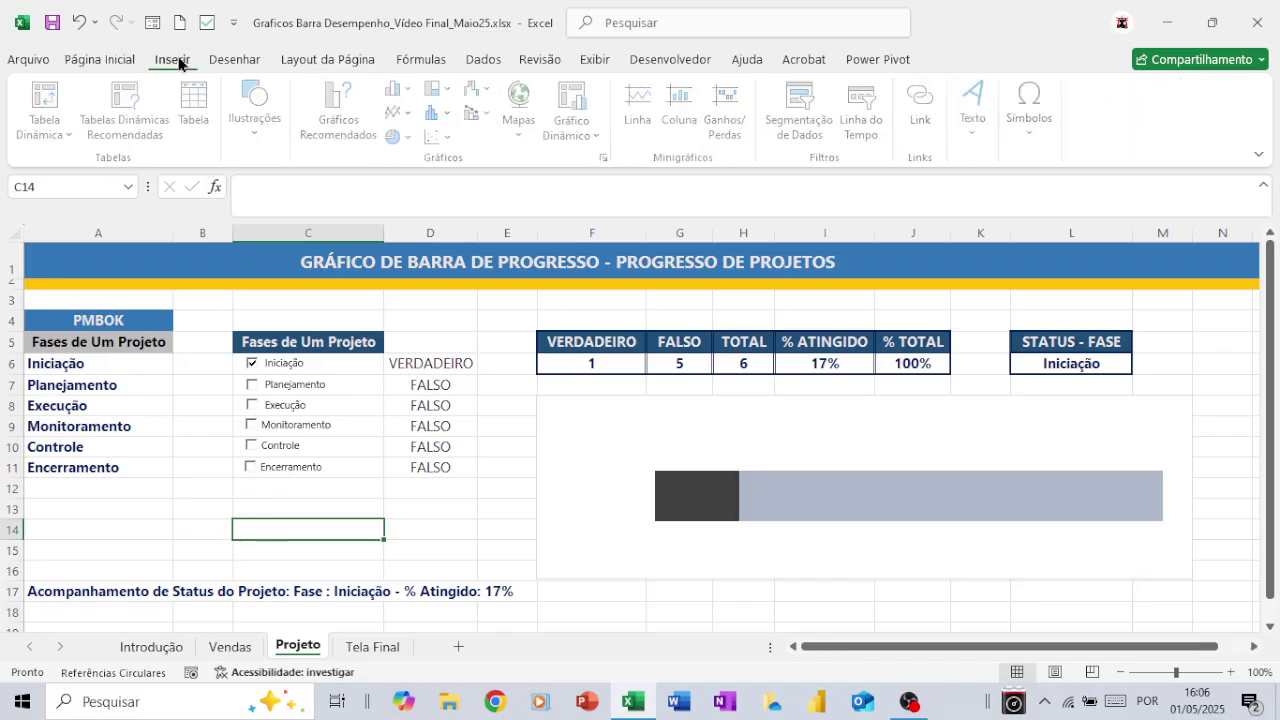
pyautogui.click(260, 126)
pyautogui.click(293, 212)
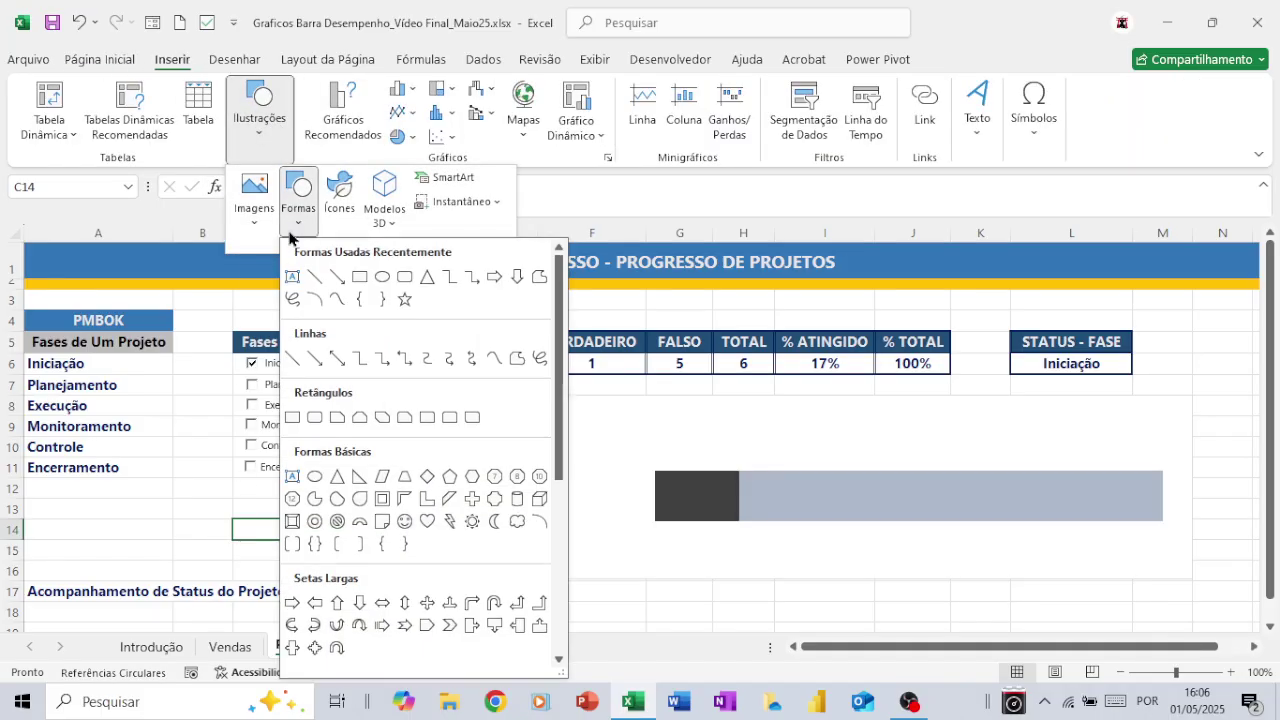
pyautogui.click(292, 276)
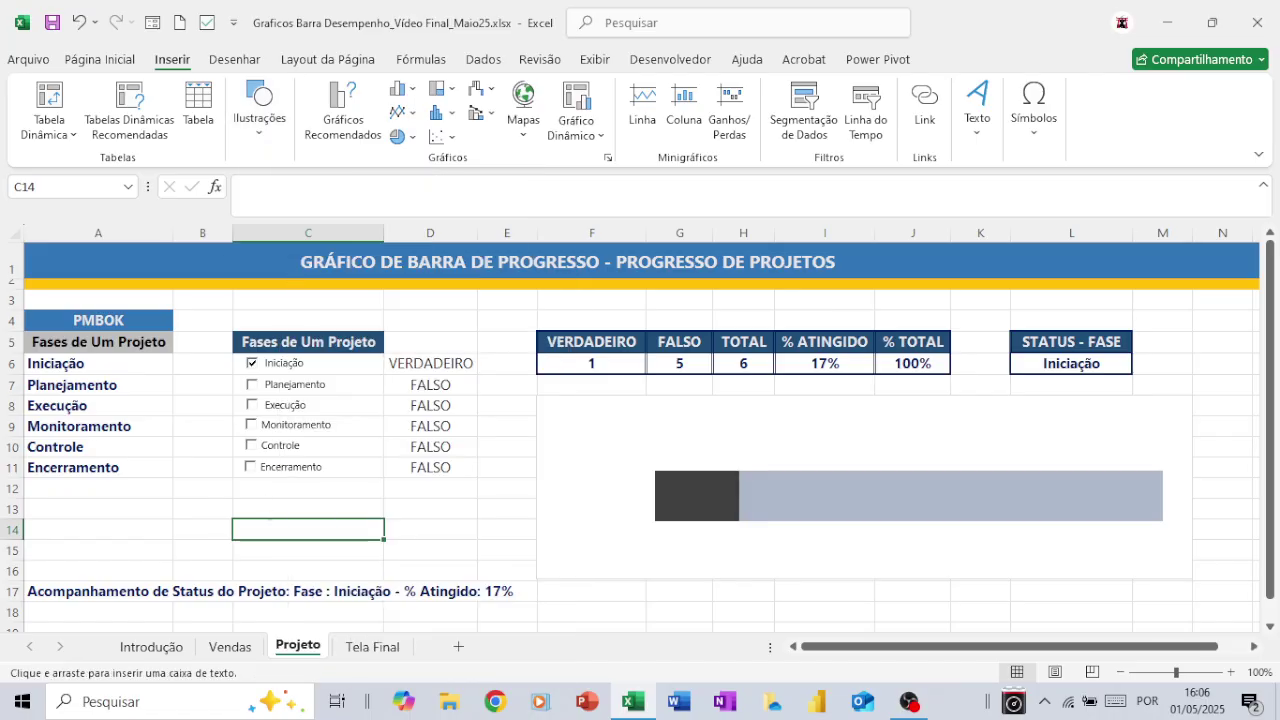
pyautogui.click(278, 530)
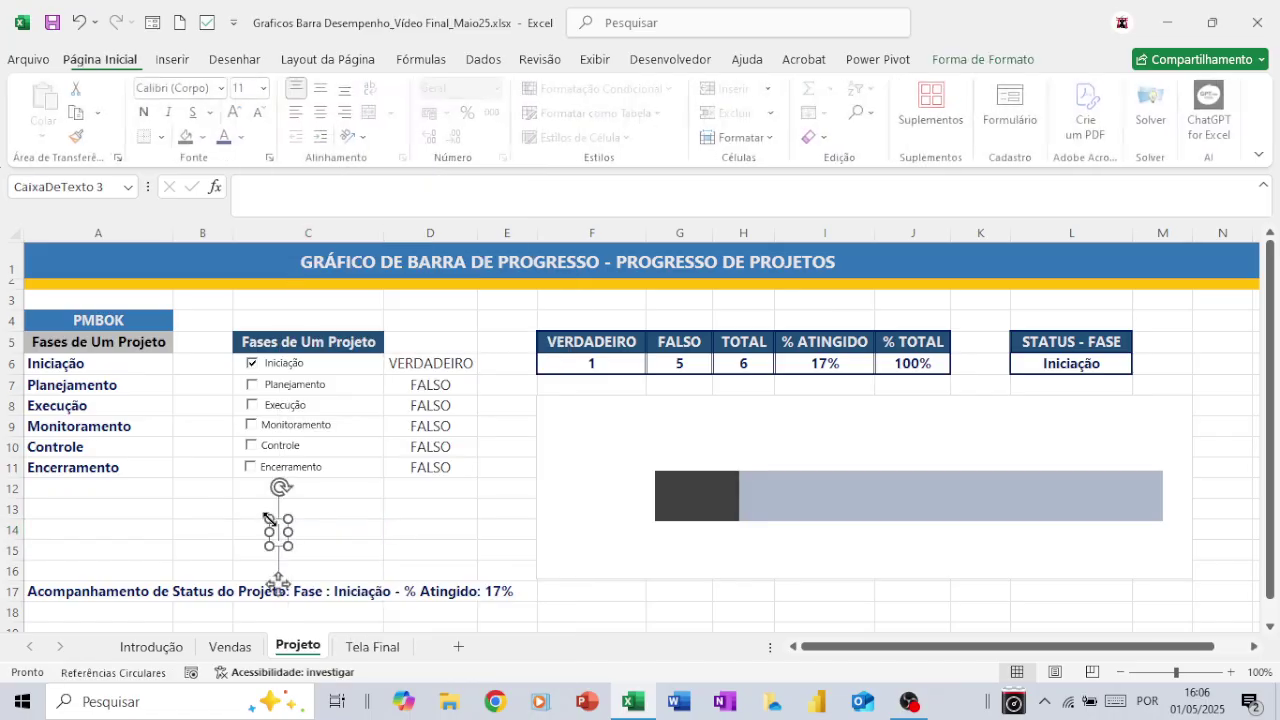
pyautogui.click(248, 192)
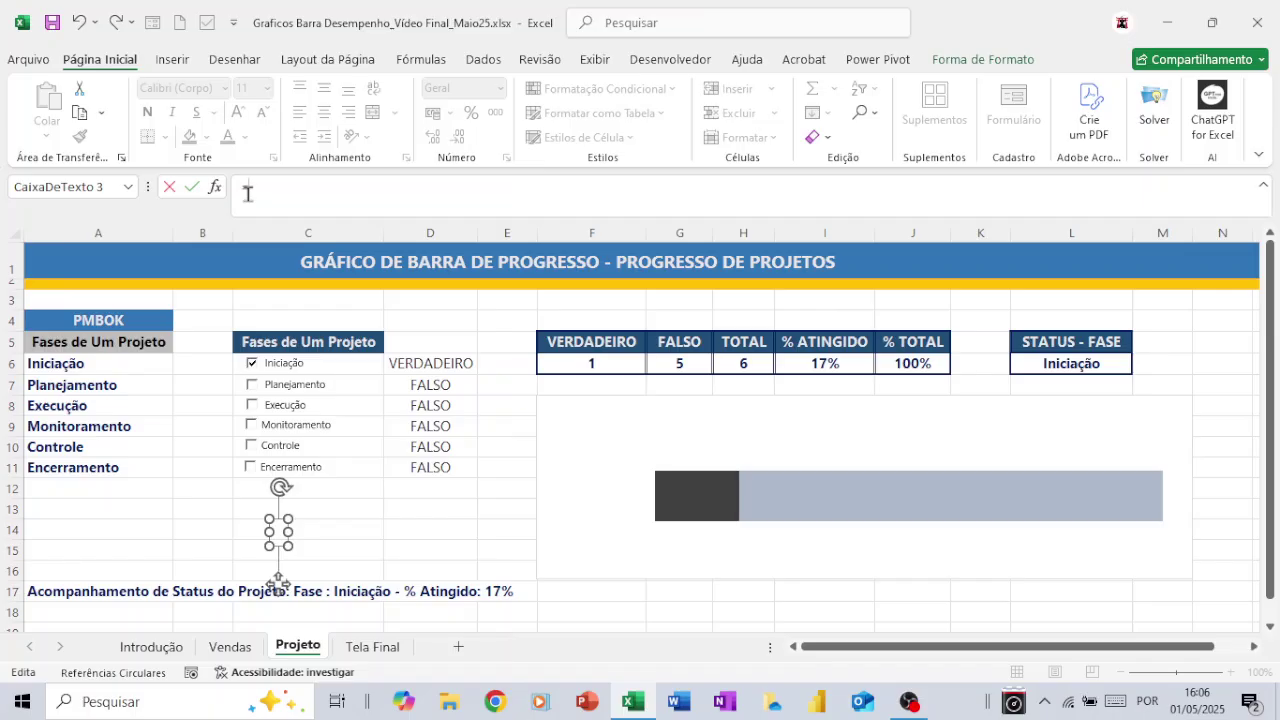
pyautogui.write('=A17')
pyautogui.press('Return')
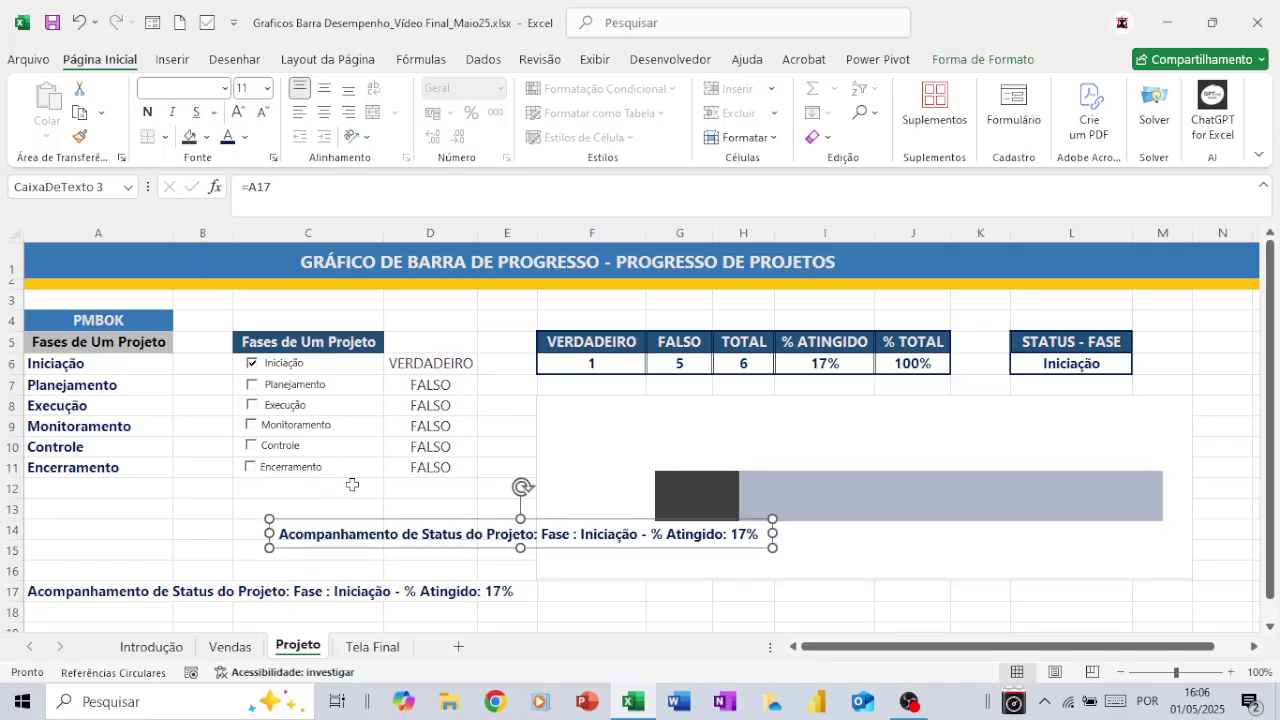
# Step: Place the linked text box above the bar in the chart and format its text as Segoe UI, size 14
pyautogui.moveTo(458, 521); pyautogui.dragTo(829, 402)
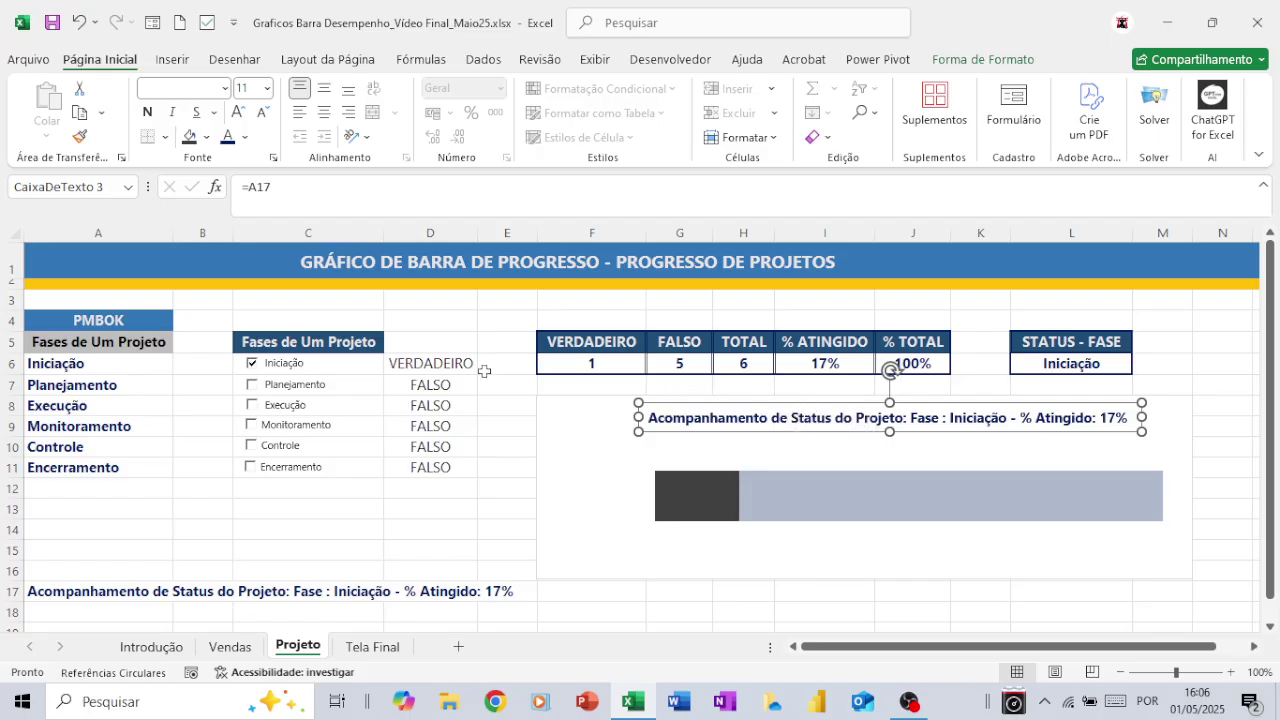
pyautogui.click(225, 88)
pyautogui.click(203, 222)
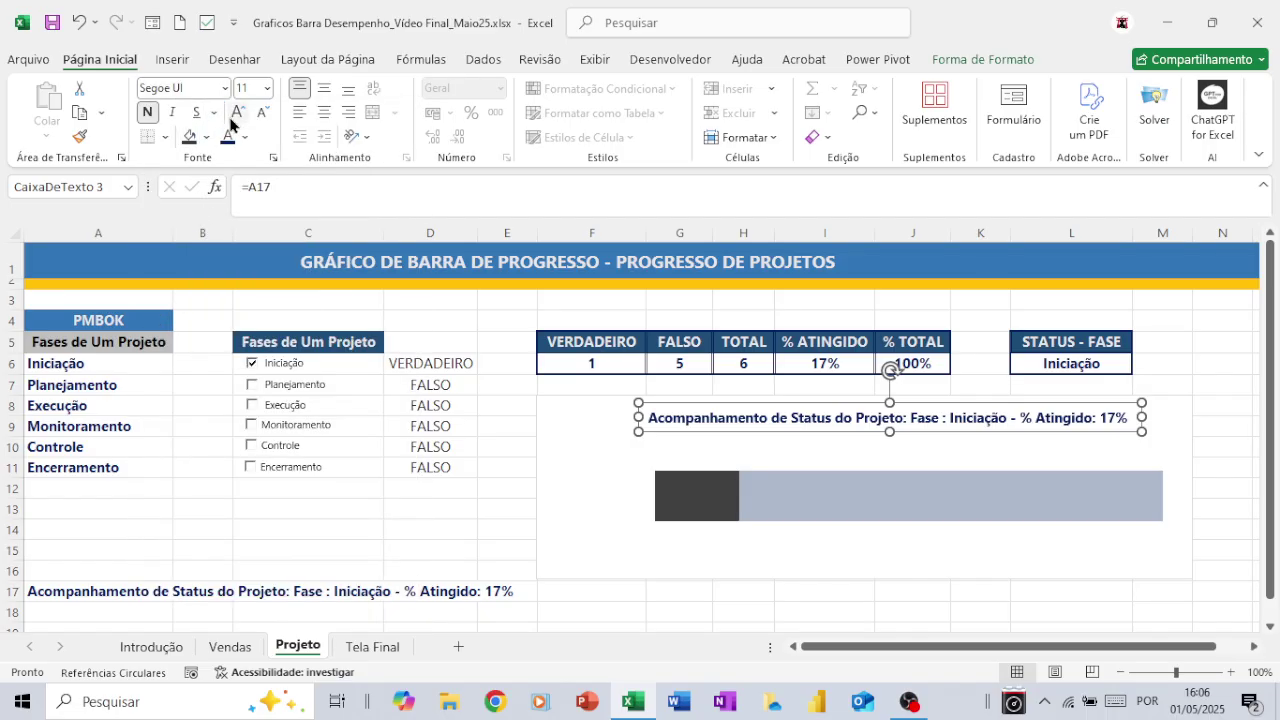
pyautogui.click(233, 114)
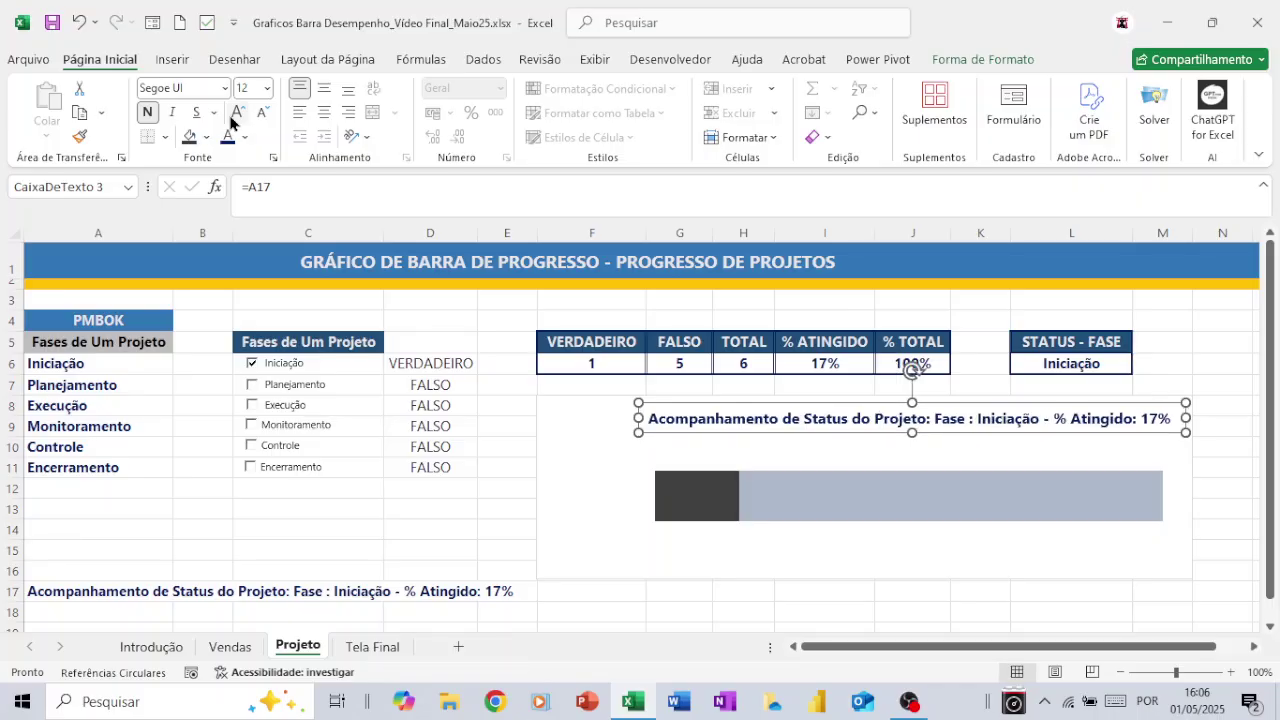
pyautogui.click(235, 113)
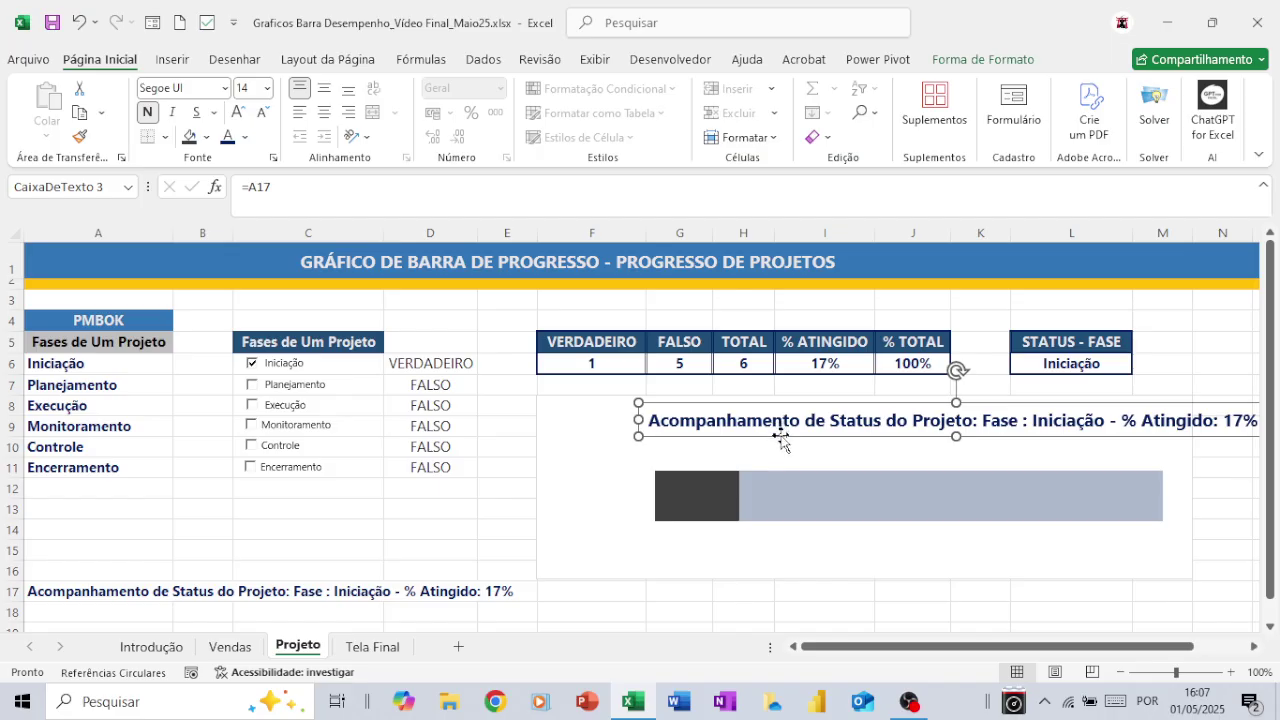
pyautogui.moveTo(779, 435); pyautogui.dragTo(687, 428)
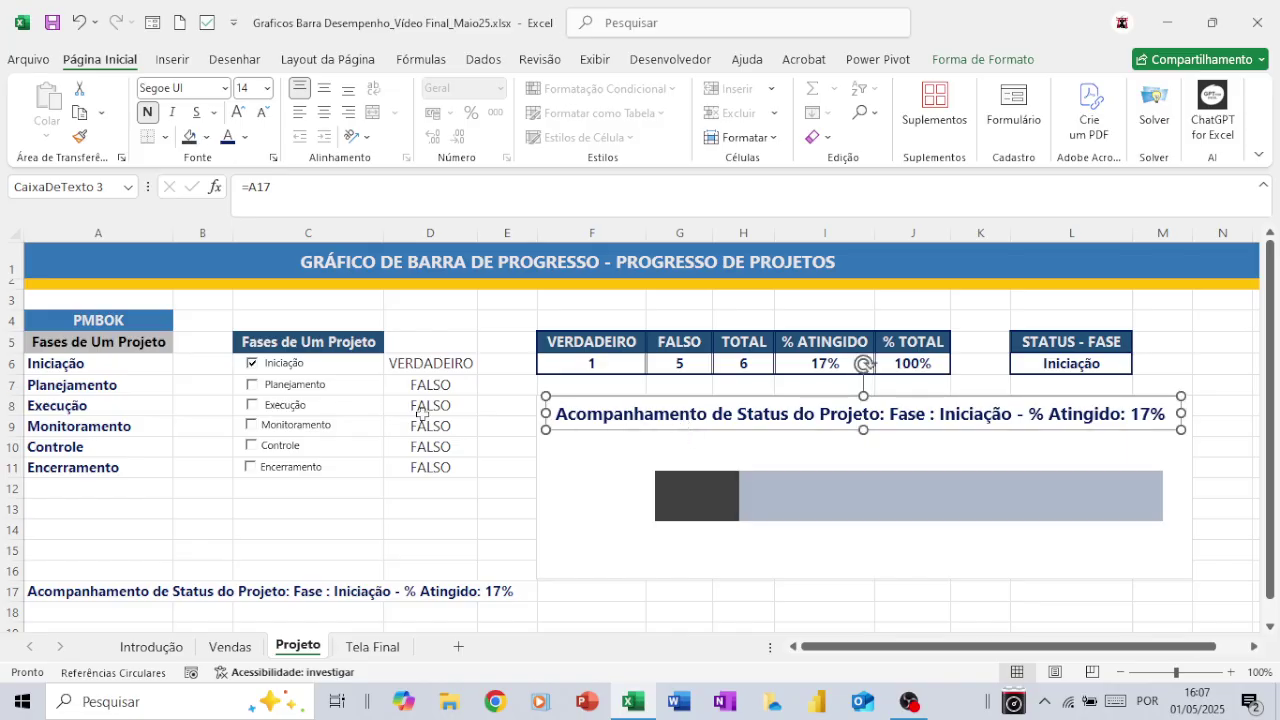
# Step: Tick the Planejamento phase and widen the chart and its text box until the longer status text fits on one line
pyautogui.click(255, 393)
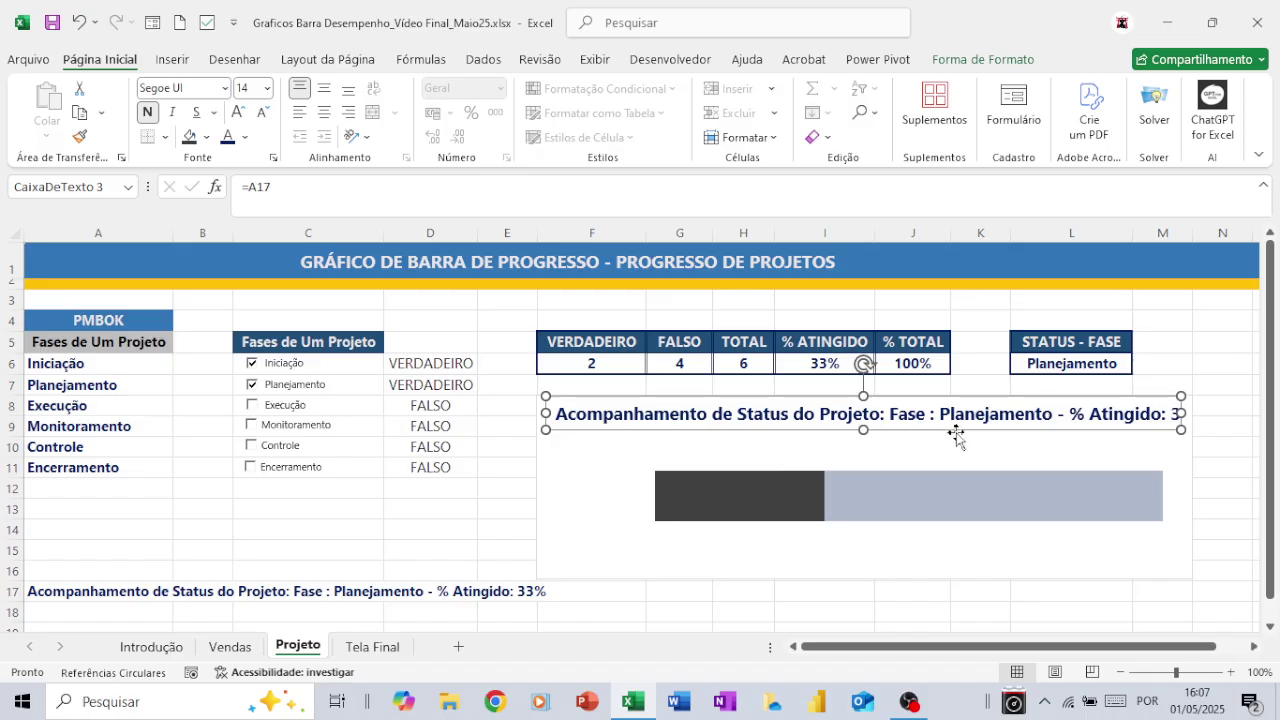
pyautogui.click(1190, 475)
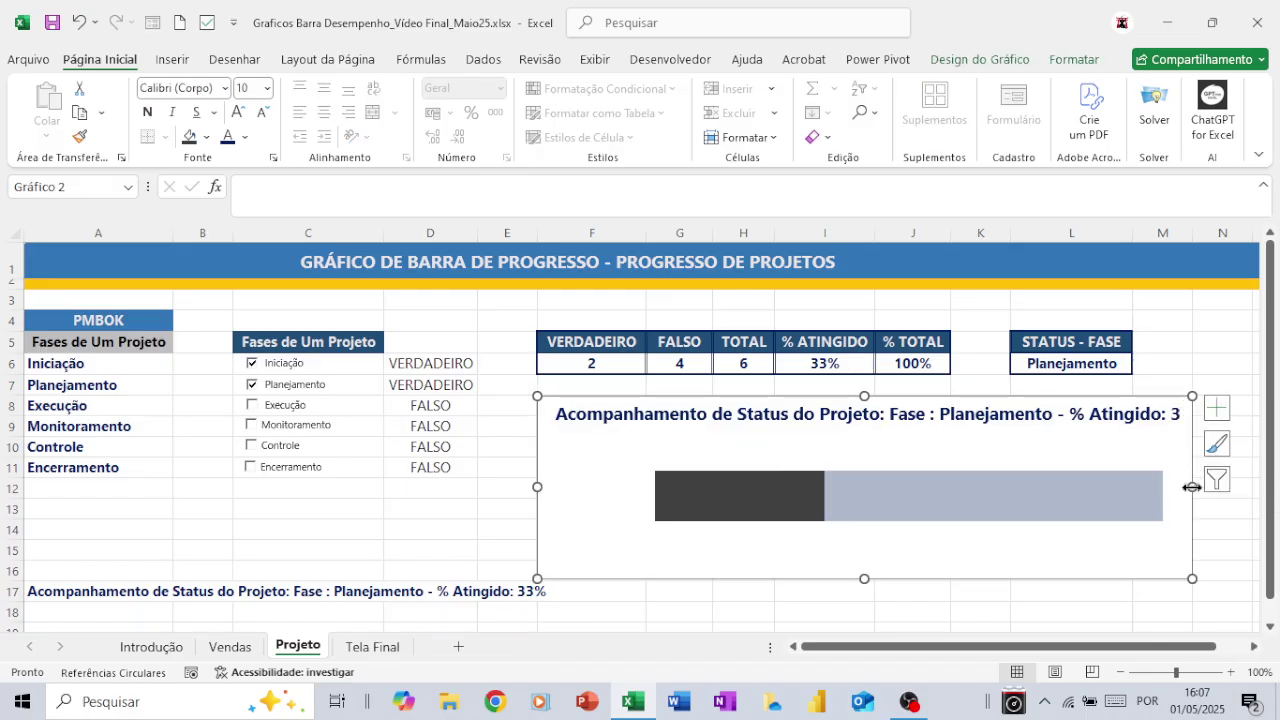
pyautogui.moveTo(1192, 487); pyautogui.dragTo(1220, 490)
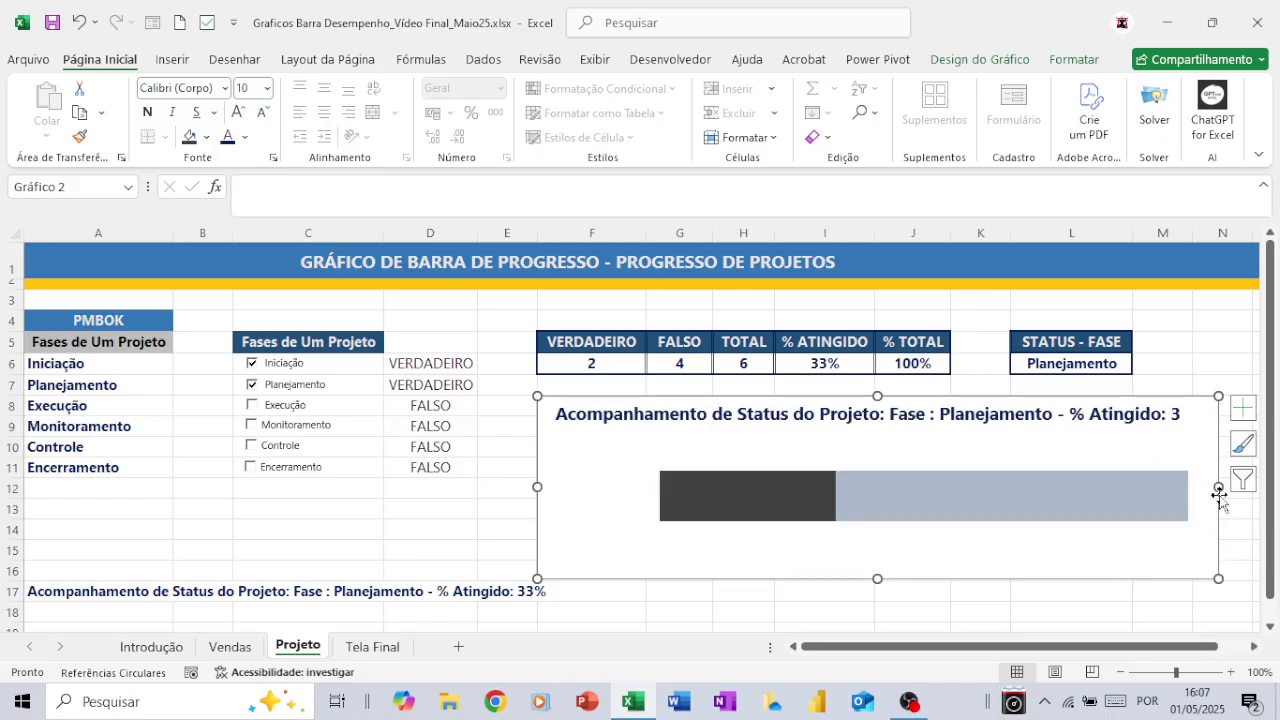
pyautogui.click(1176, 422)
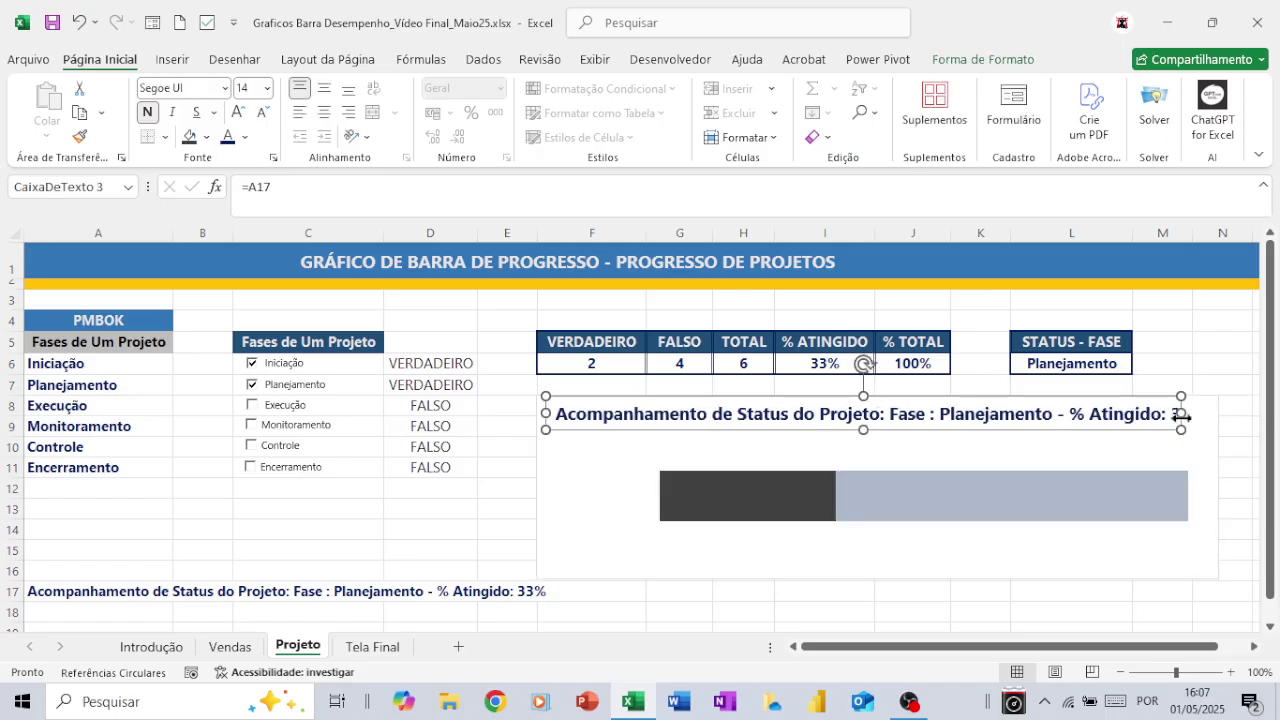
pyautogui.moveTo(1183, 414); pyautogui.dragTo(1208, 425)
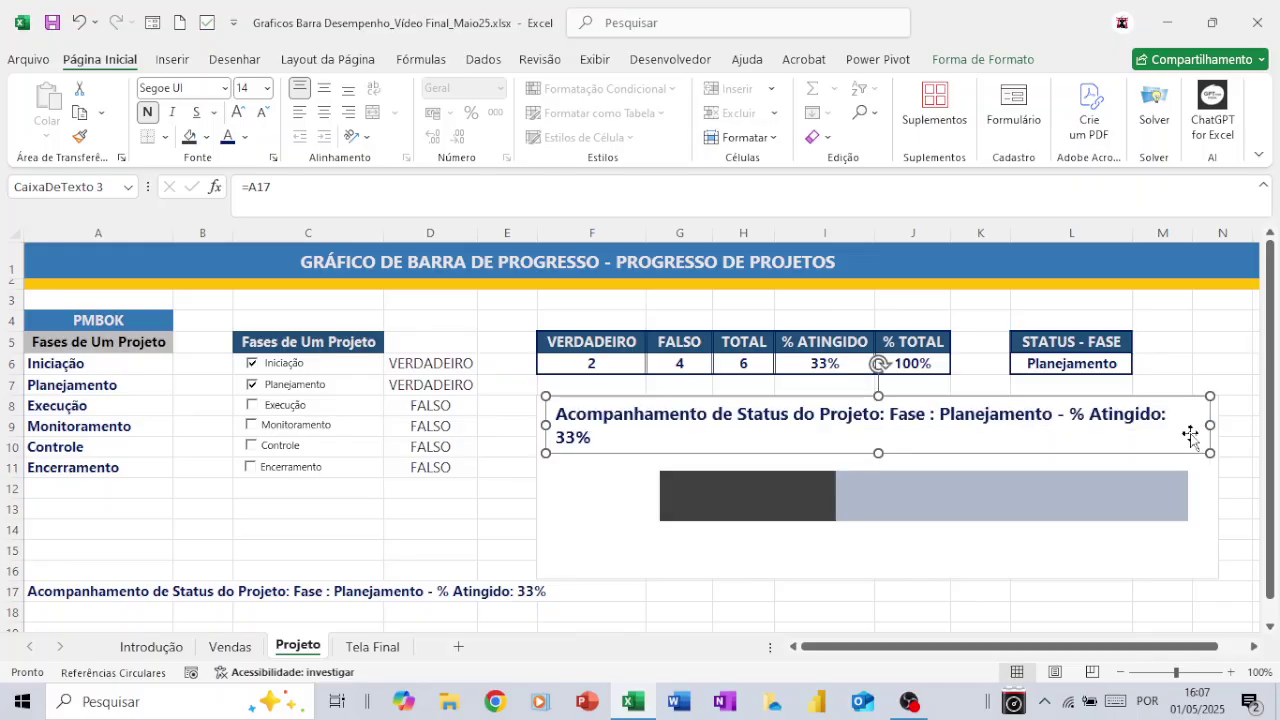
pyautogui.click(1216, 483)
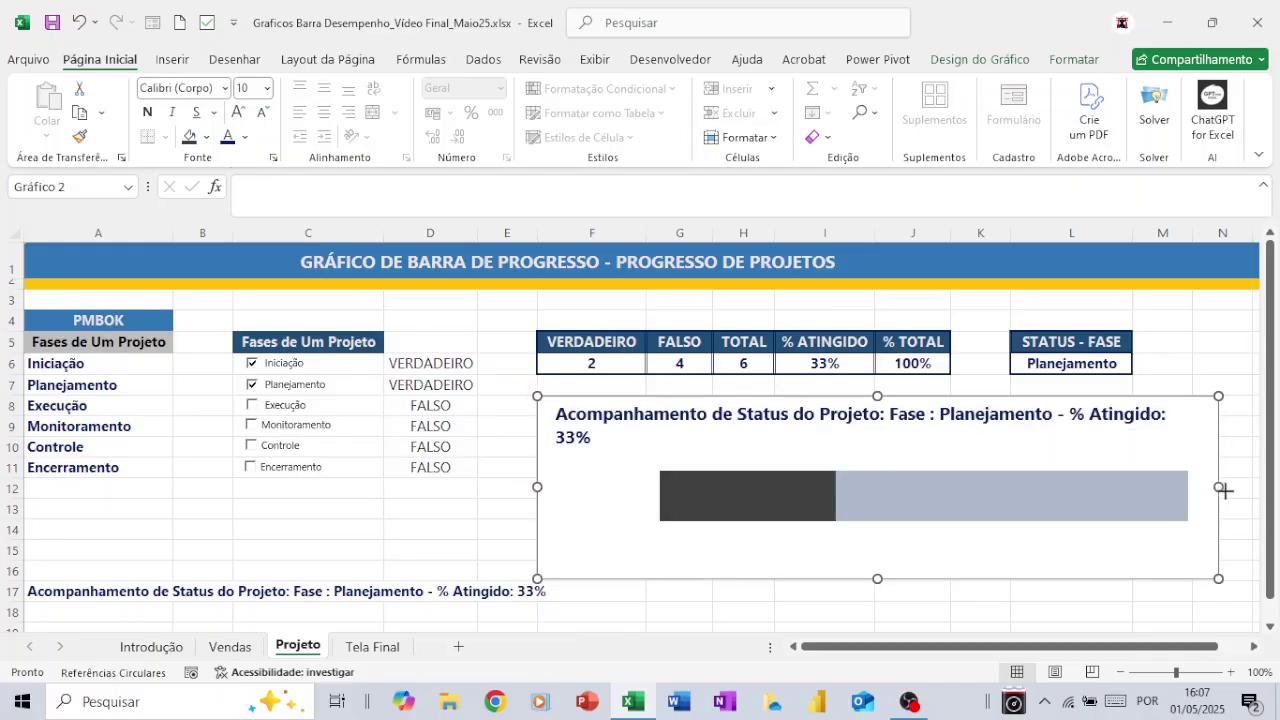
pyautogui.moveTo(1221, 485); pyautogui.dragTo(1233, 491)
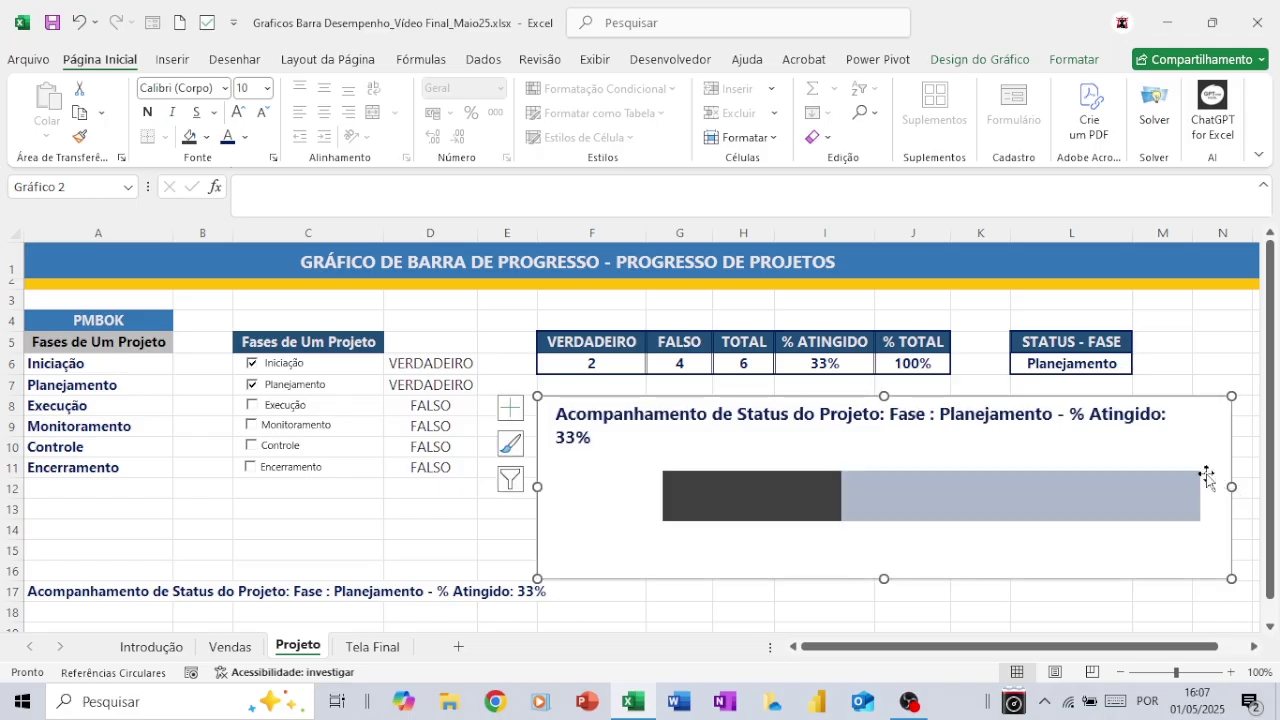
pyautogui.click(1174, 423)
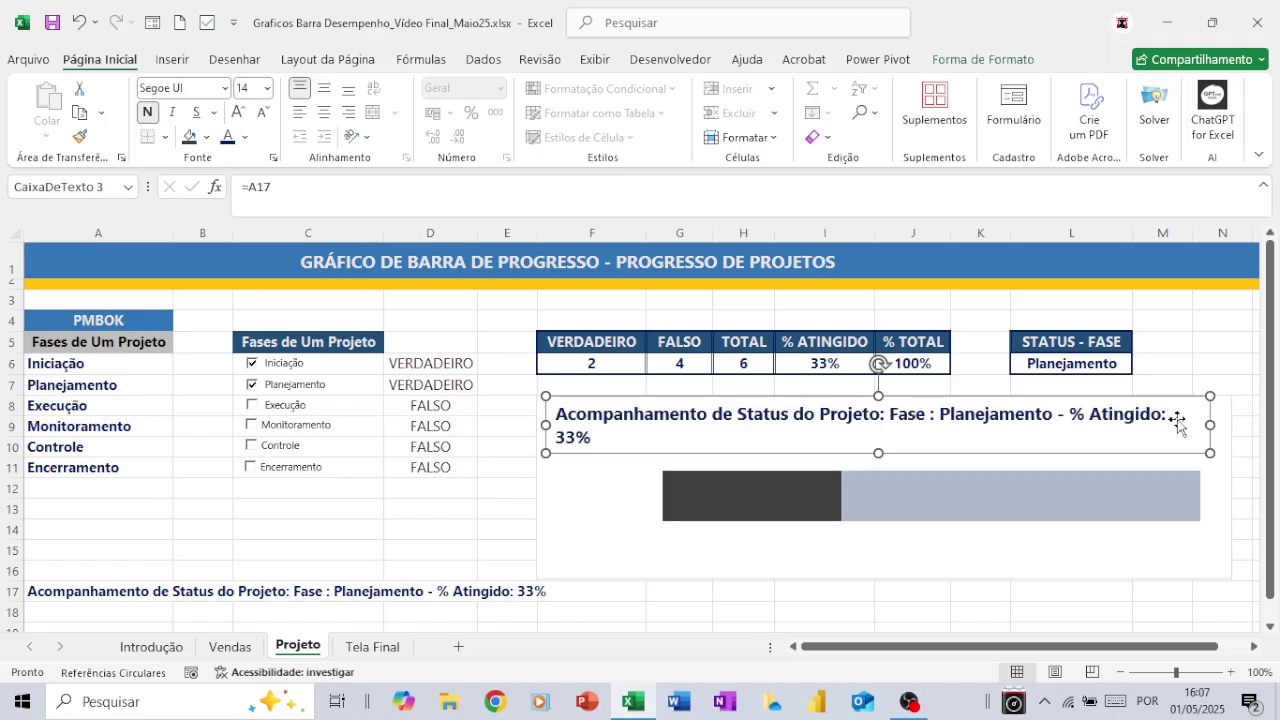
pyautogui.moveTo(1210, 425); pyautogui.dragTo(1222, 434)
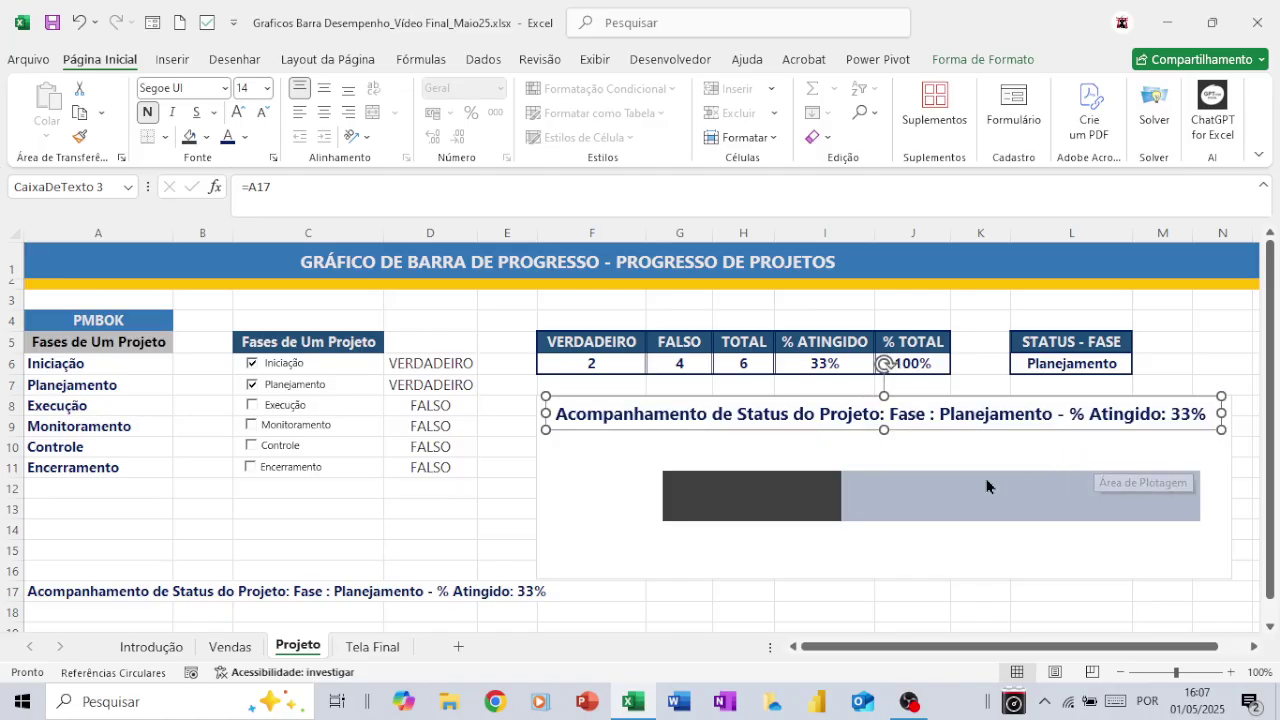
# Step: Tick the Execução and Monitoramento phases to test the progress bar and status text
pyautogui.click(252, 408)
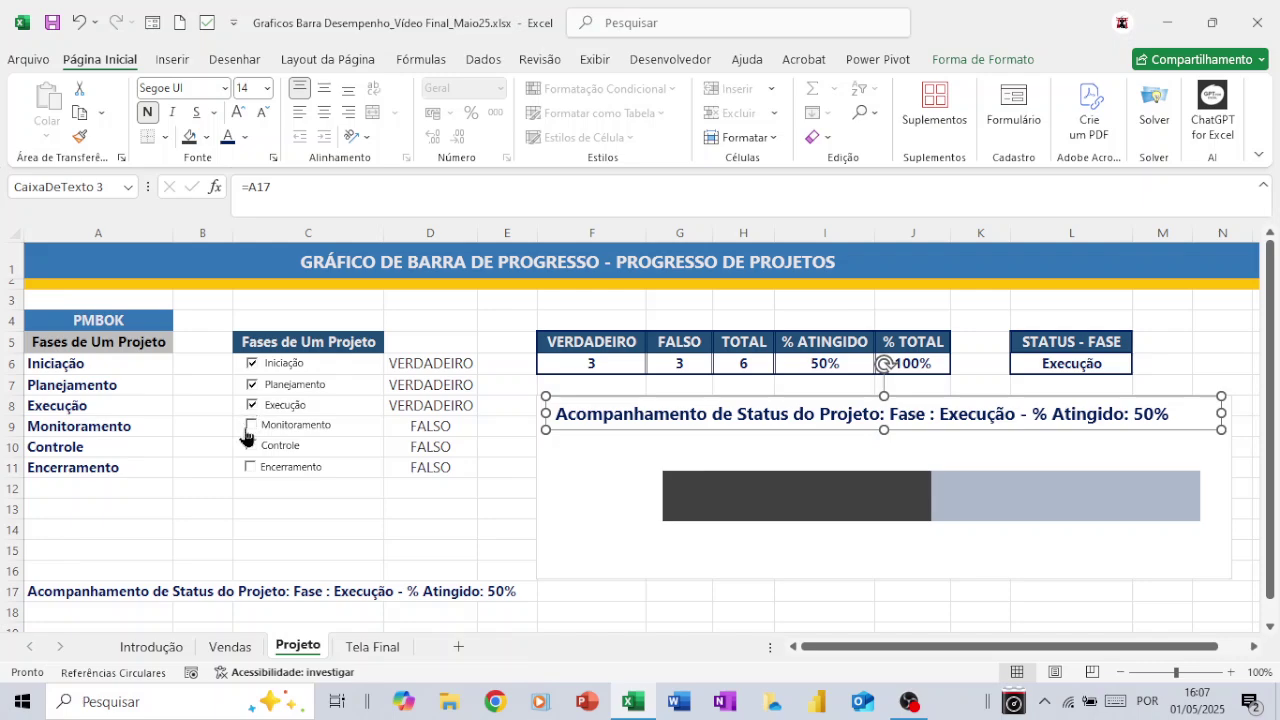
pyautogui.click(252, 428)
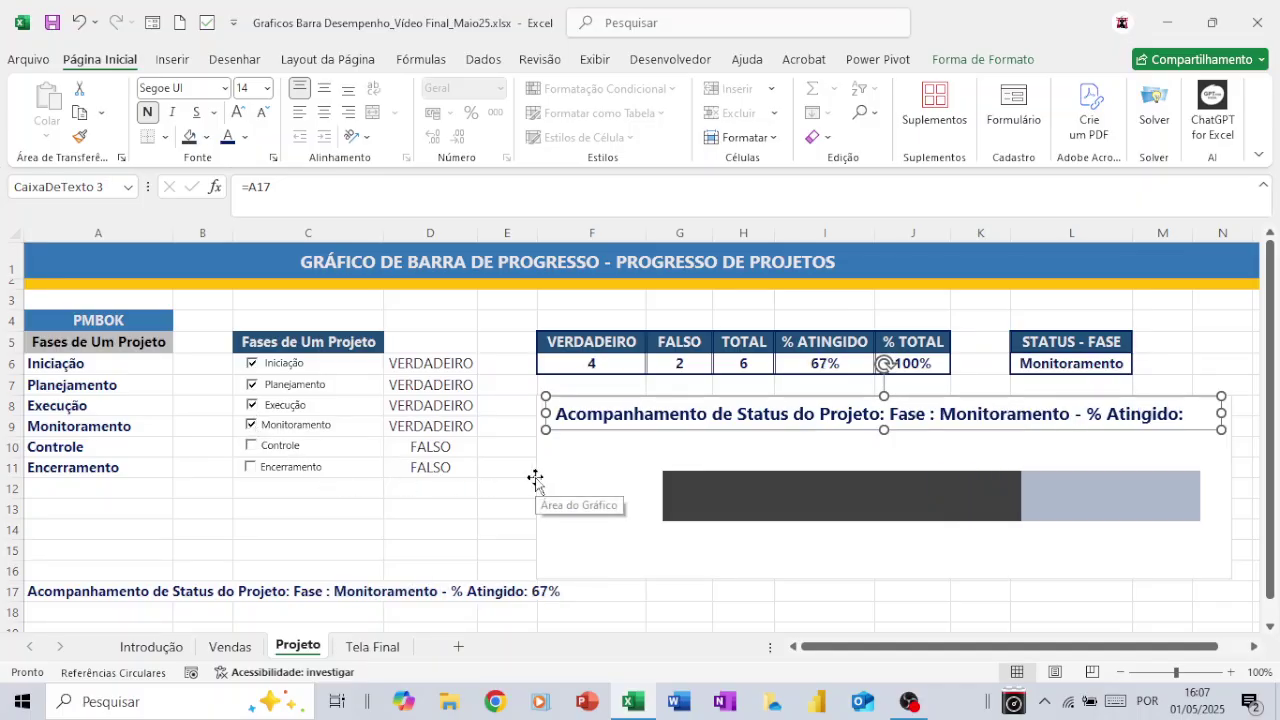
# Step: Move the chart so it starts at column E and realign the status text box over its upper part
pyautogui.moveTo(535, 480); pyautogui.dragTo(479, 476)
pyautogui.click(580, 423)
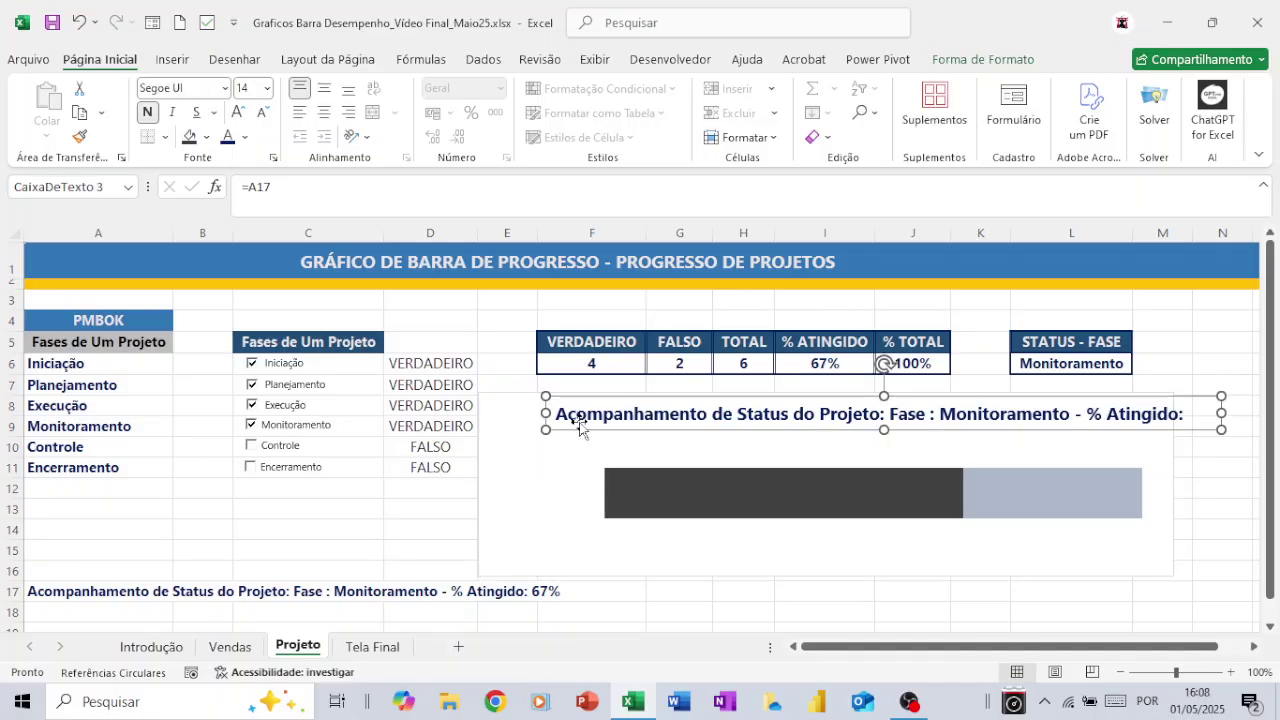
pyautogui.moveTo(580, 423); pyautogui.dragTo(509, 424)
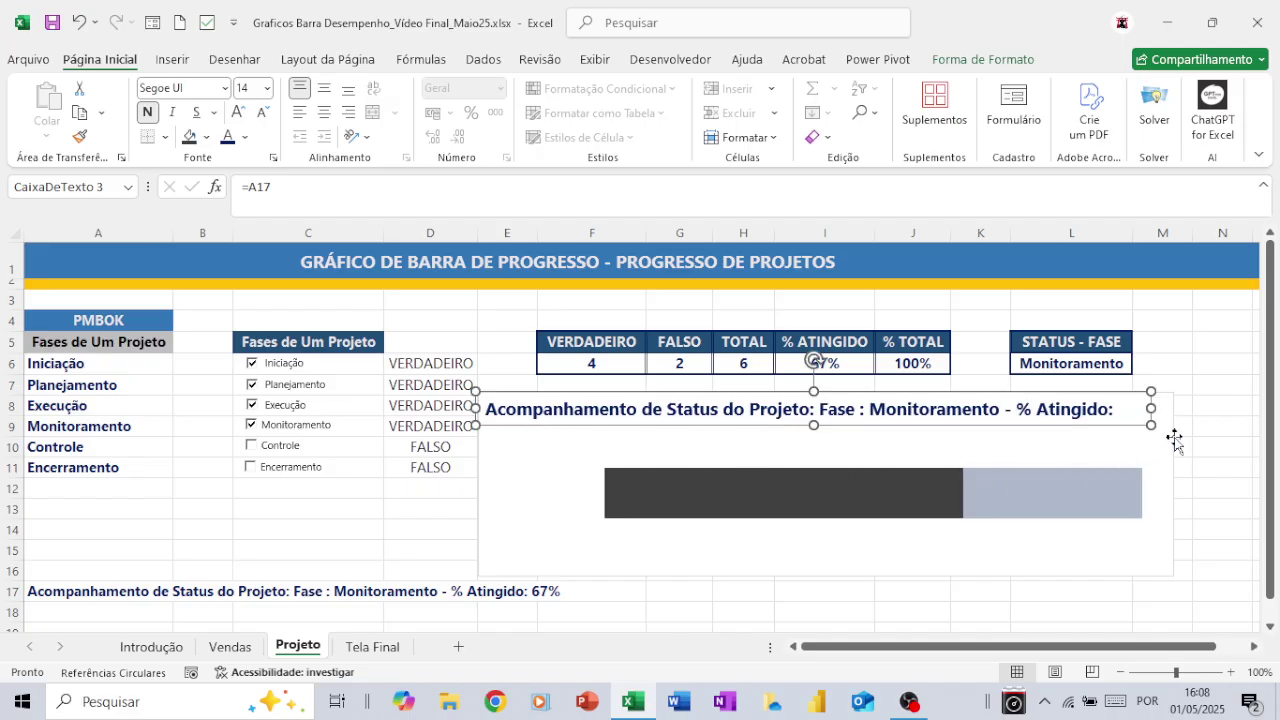
# Step: Widen the status text box to the chart's outer edge and clear its linked formula
pyautogui.moveTo(1150, 409); pyautogui.dragTo(1171, 421)
pyautogui.write('1111111111111111111111111111')
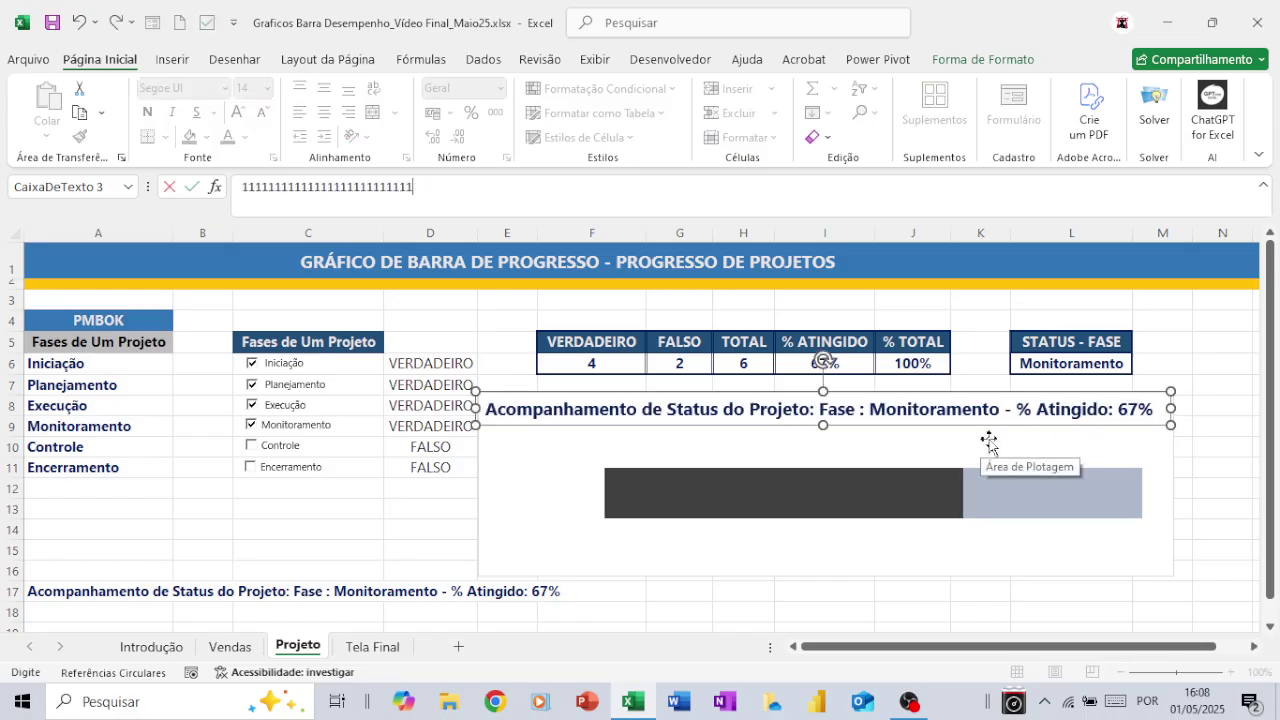
pyautogui.press('BackSpace')
pyautogui.press('BackSpace')
pyautogui.press('BackSpace')
pyautogui.press('BackSpace')
pyautogui.press('BackSpace')
pyautogui.press('BackSpace')
pyautogui.press('BackSpace')
pyautogui.press('BackSpace')
pyautogui.press('BackSpace')
pyautogui.press('BackSpace')
pyautogui.press('BackSpace')
pyautogui.press('BackSpace')
pyautogui.press('BackSpace')
pyautogui.press('BackSpace')
pyautogui.press('BackSpace')
pyautogui.press('BackSpace')
pyautogui.press('BackSpace')
pyautogui.press('BackSpace')
pyautogui.press('BackSpace')
pyautogui.press('BackSpace')
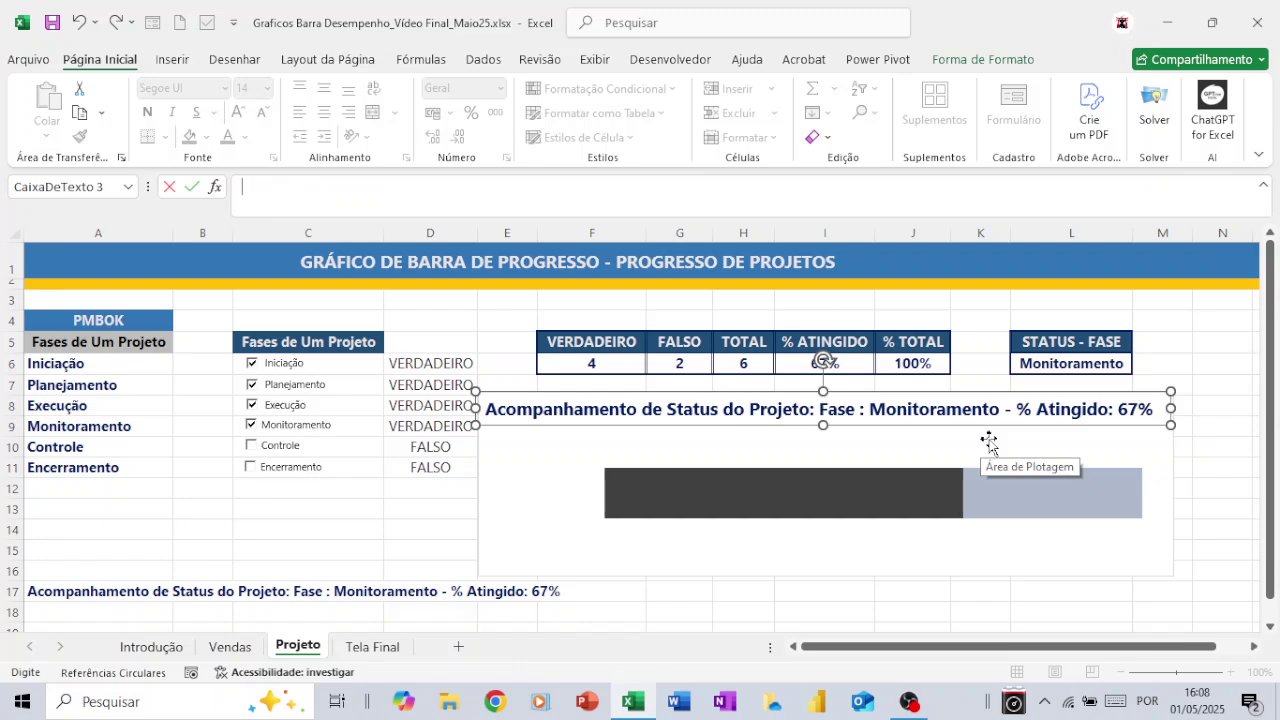
pyautogui.click(878, 431)
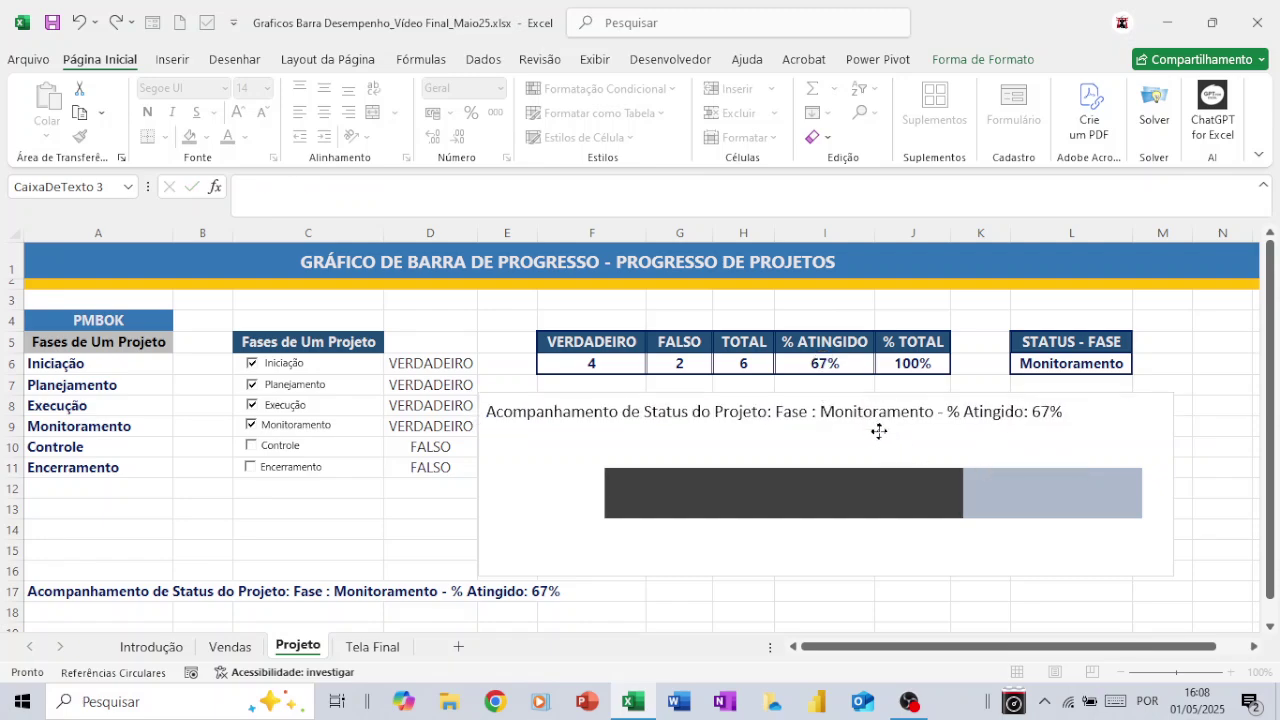
# Step: Shift the status text box slightly lower over the chart and make its text dark blue and bold
pyautogui.click(878, 431)
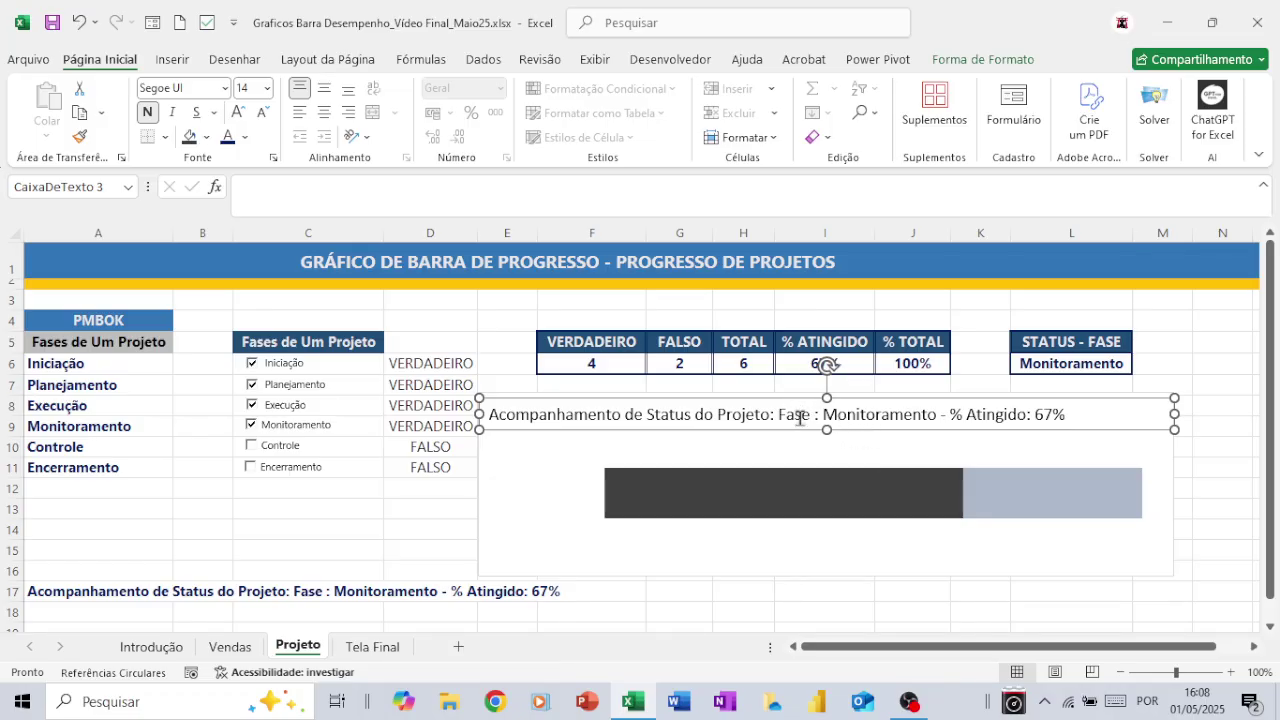
pyautogui.moveTo(803, 428); pyautogui.dragTo(810, 432)
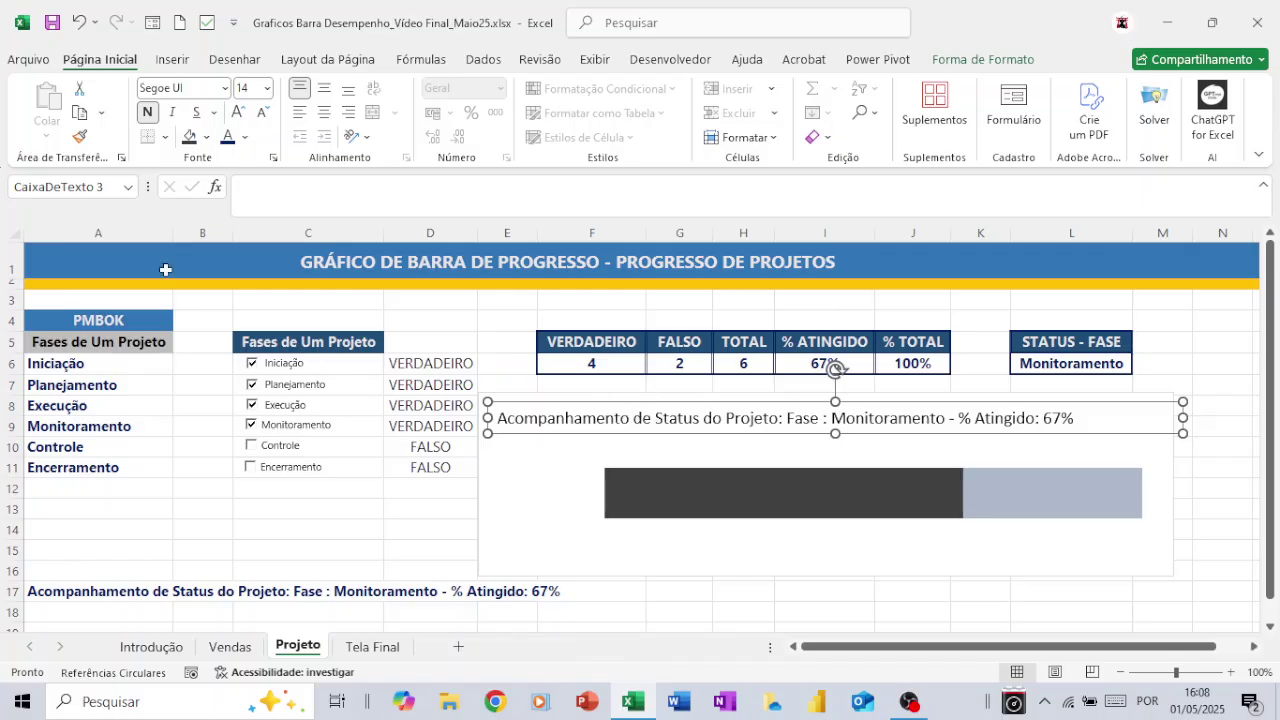
pyautogui.click(225, 142)
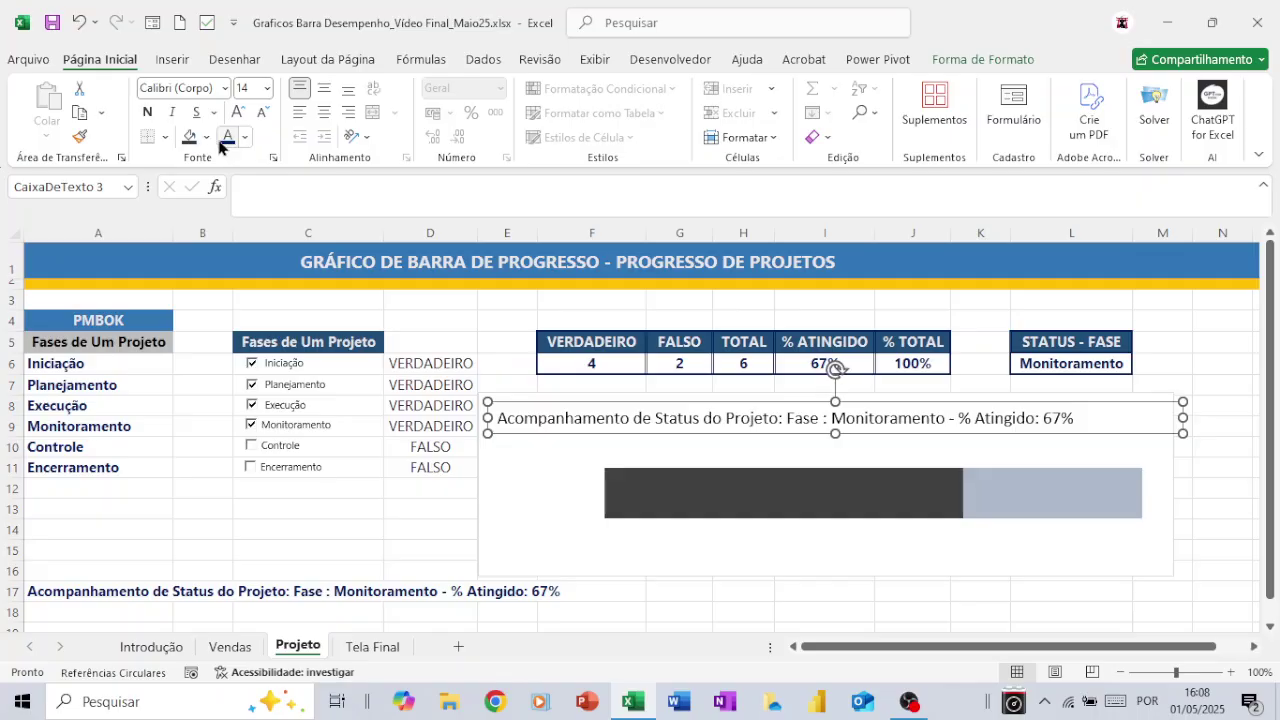
pyautogui.click(148, 113)
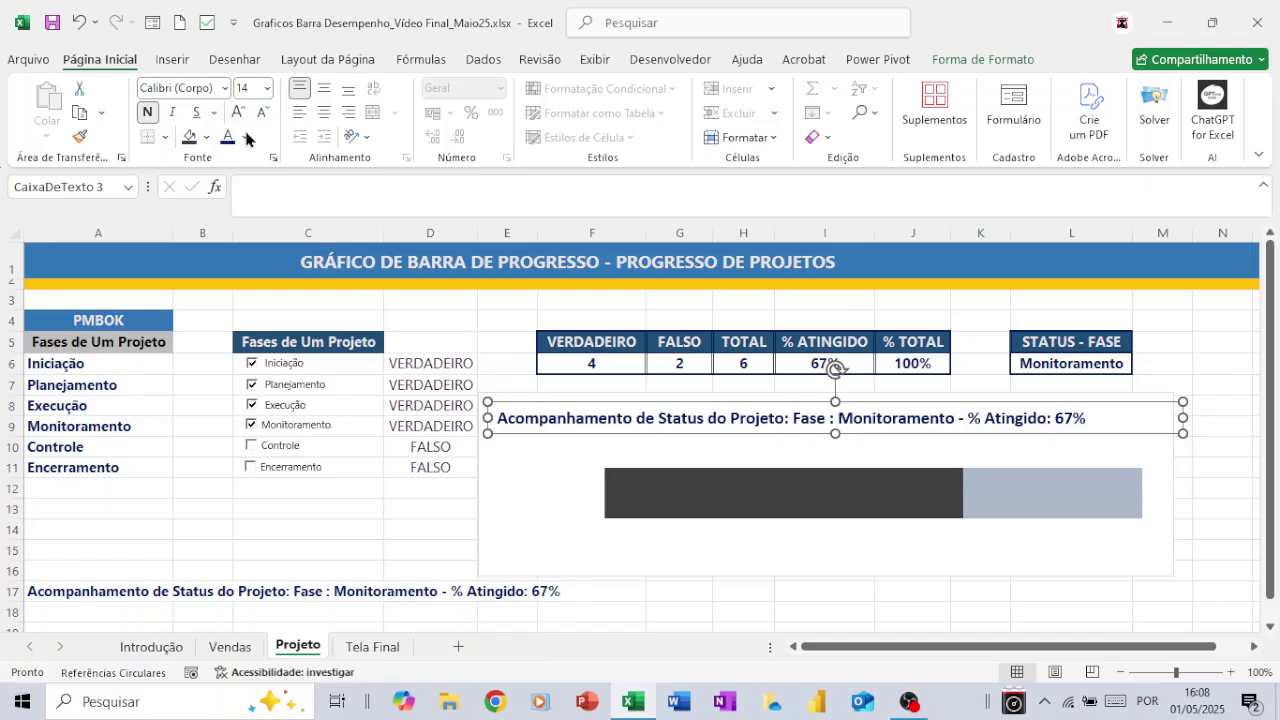
# Step: Tick the Controle and Encerramento phases and inspect the formulas in F6 and A17
pyautogui.click(252, 447)
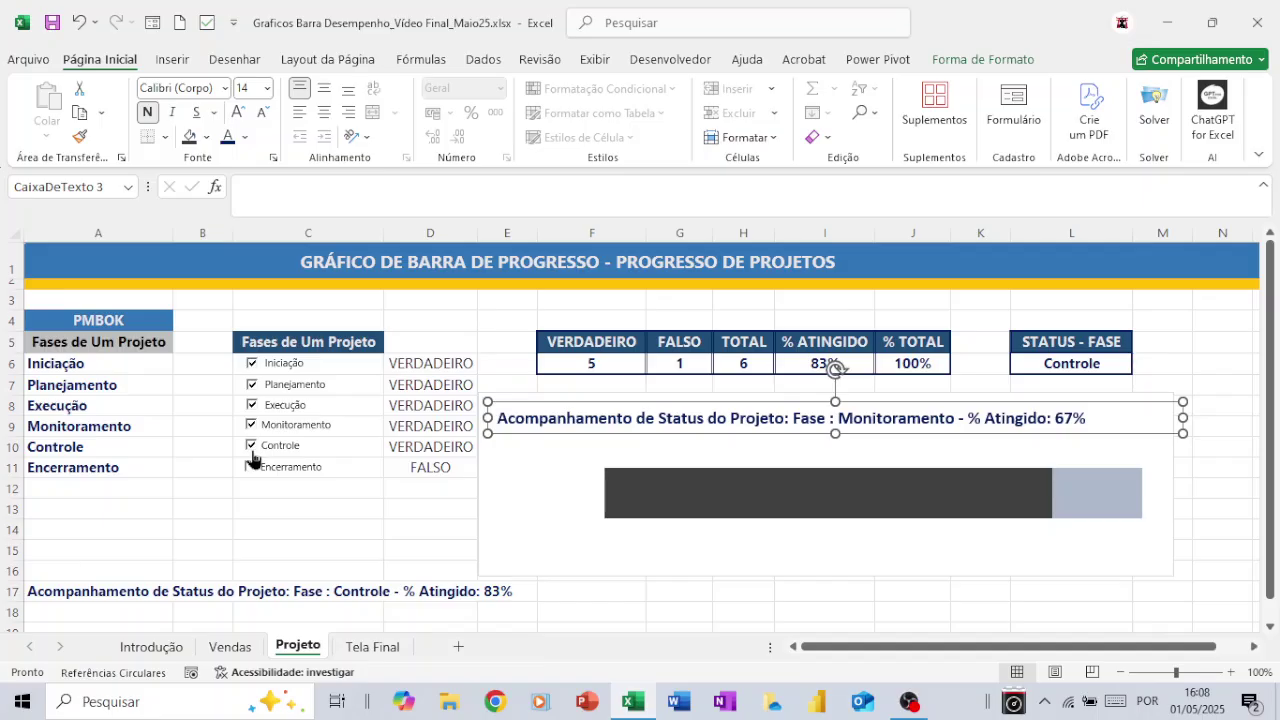
pyautogui.click(250, 468)
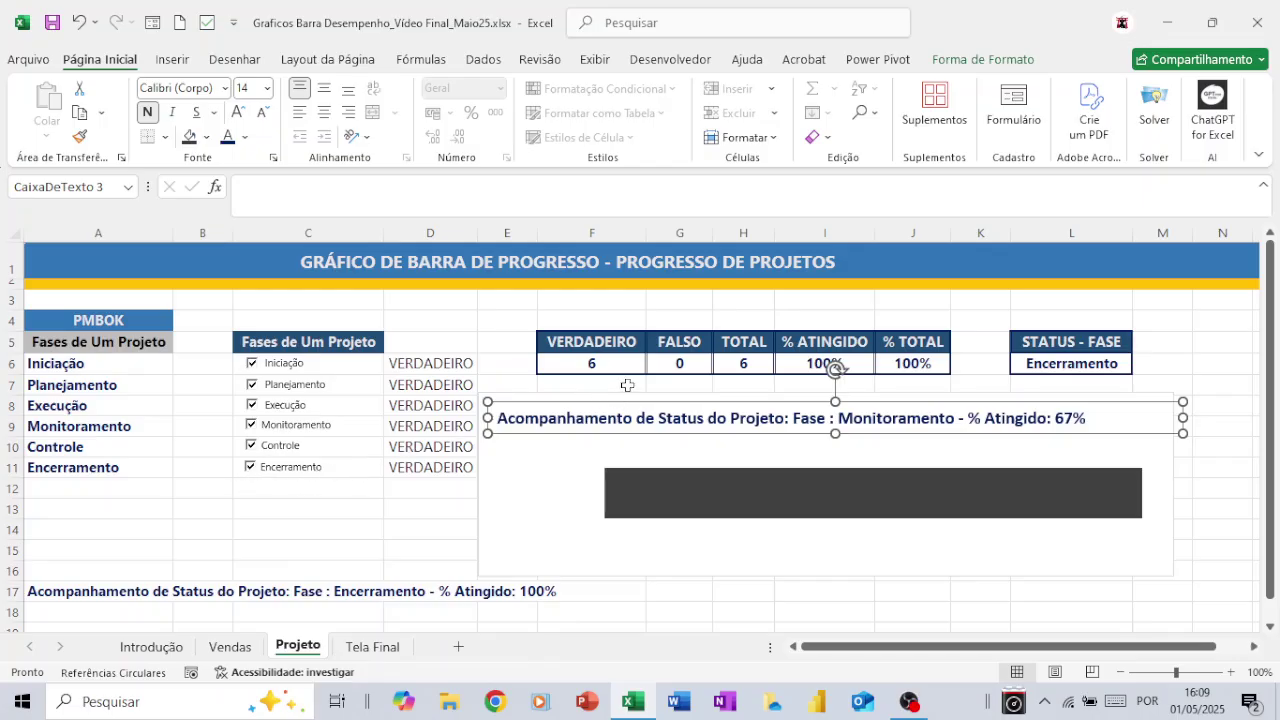
pyautogui.click(604, 363)
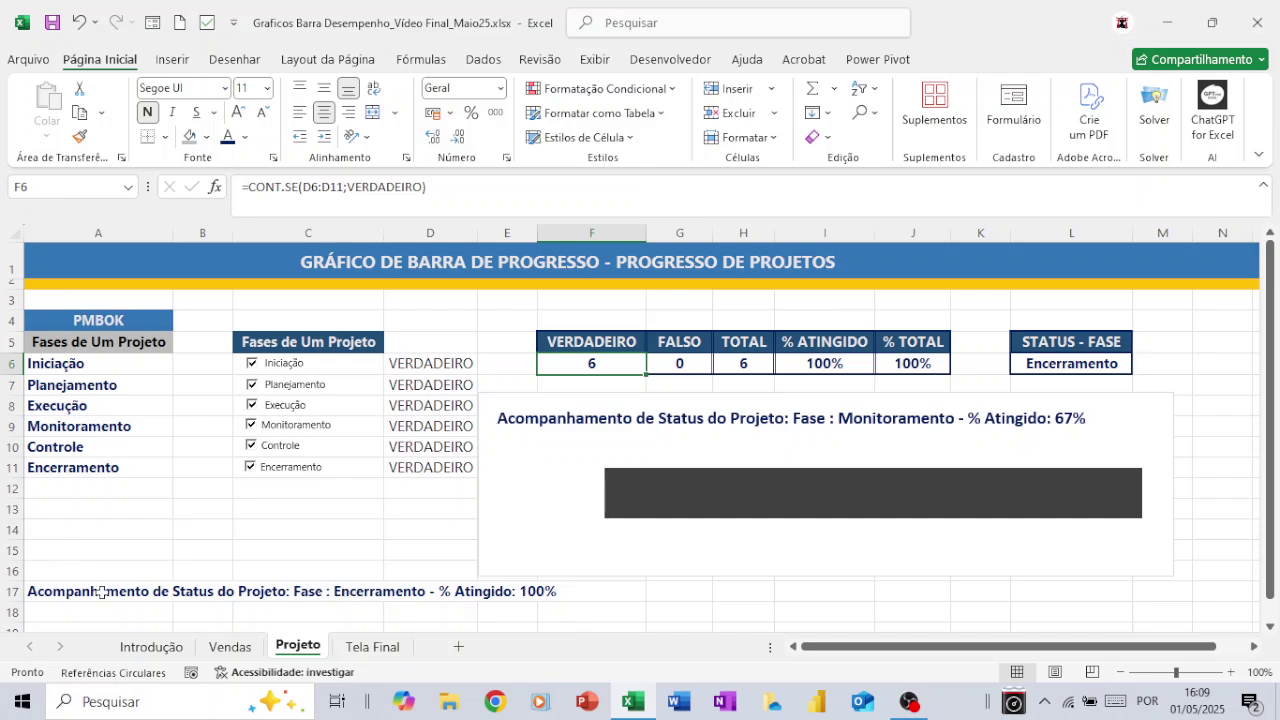
pyautogui.click(68, 591)
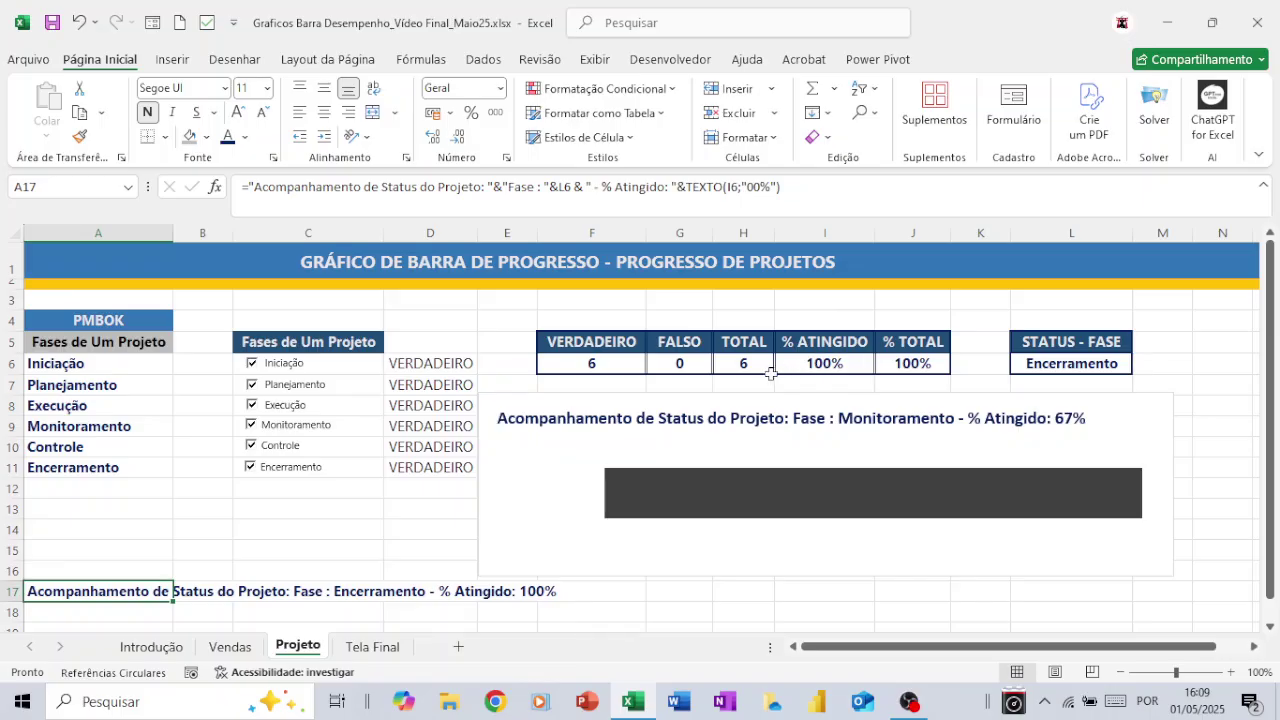
# Step: Untick the Encerramento and Controle phases
pyautogui.rightClick(428, 468)
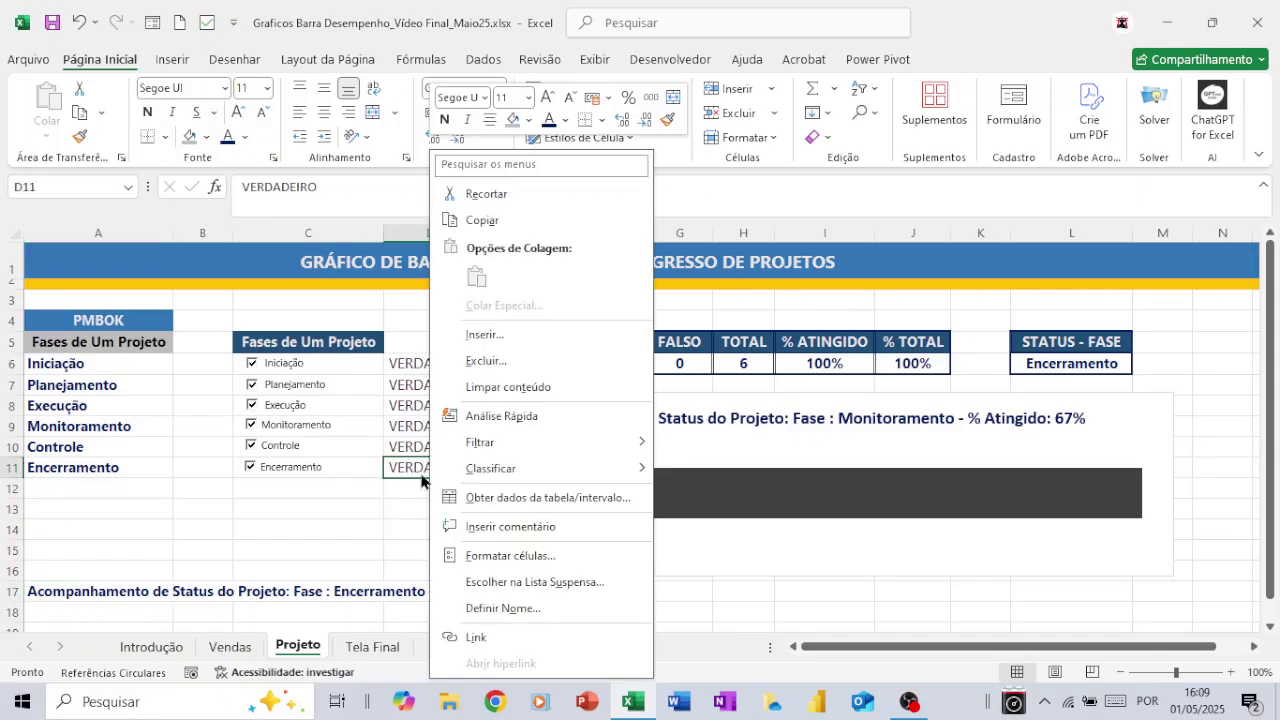
pyautogui.click(424, 478)
pyautogui.click(345, 472)
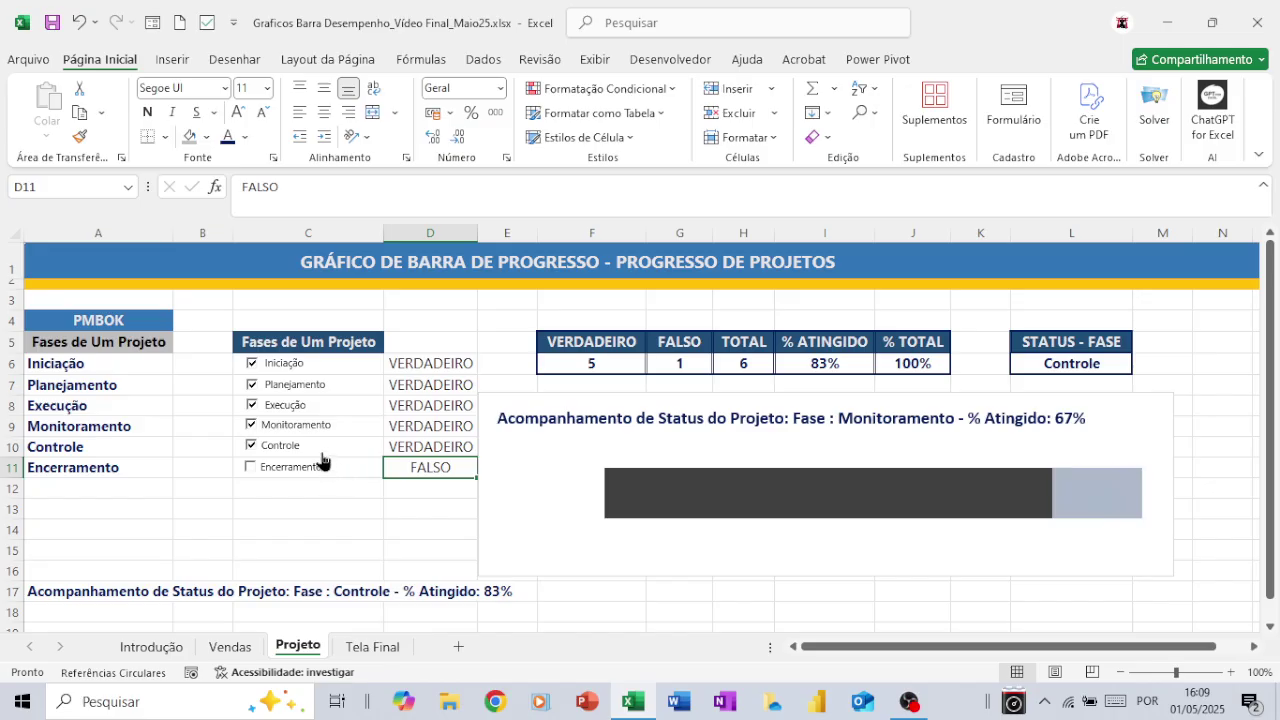
pyautogui.click(322, 455)
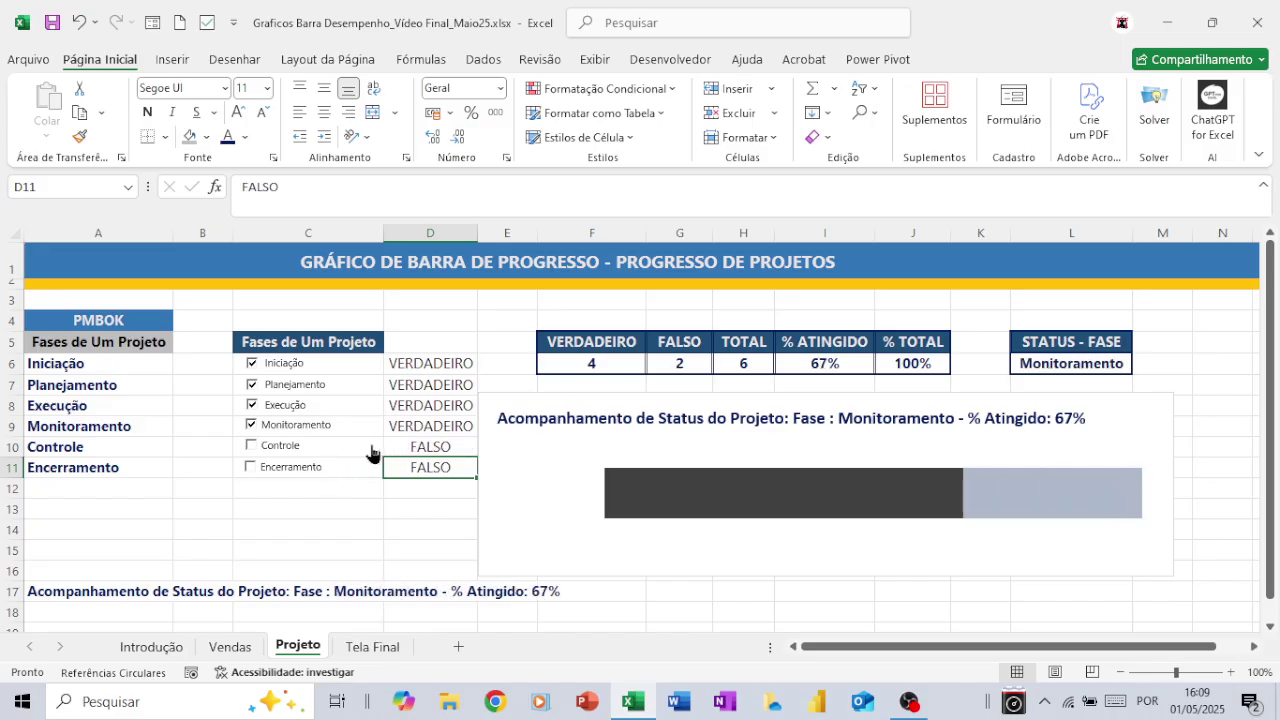
# Step: Set the Controle checkbox's value to Selecionado in its control formatting, keeping the cell link $D$10
pyautogui.rightClick(363, 449)
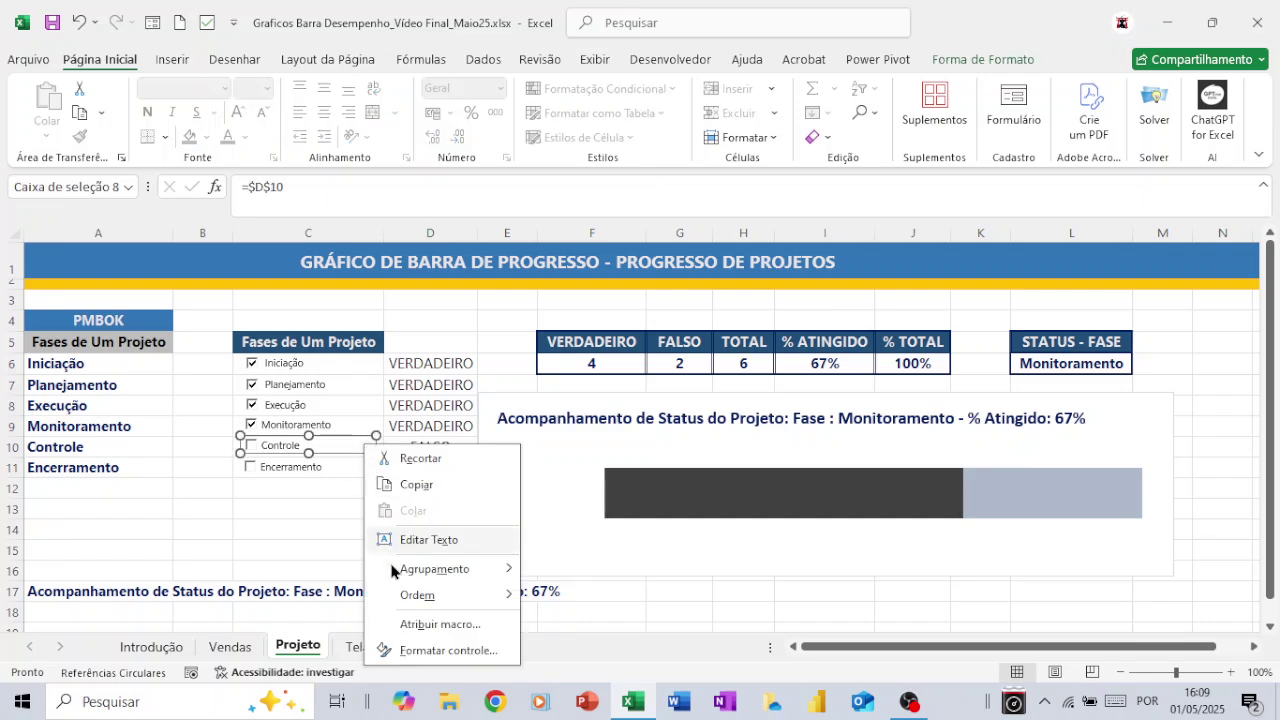
pyautogui.click(407, 650)
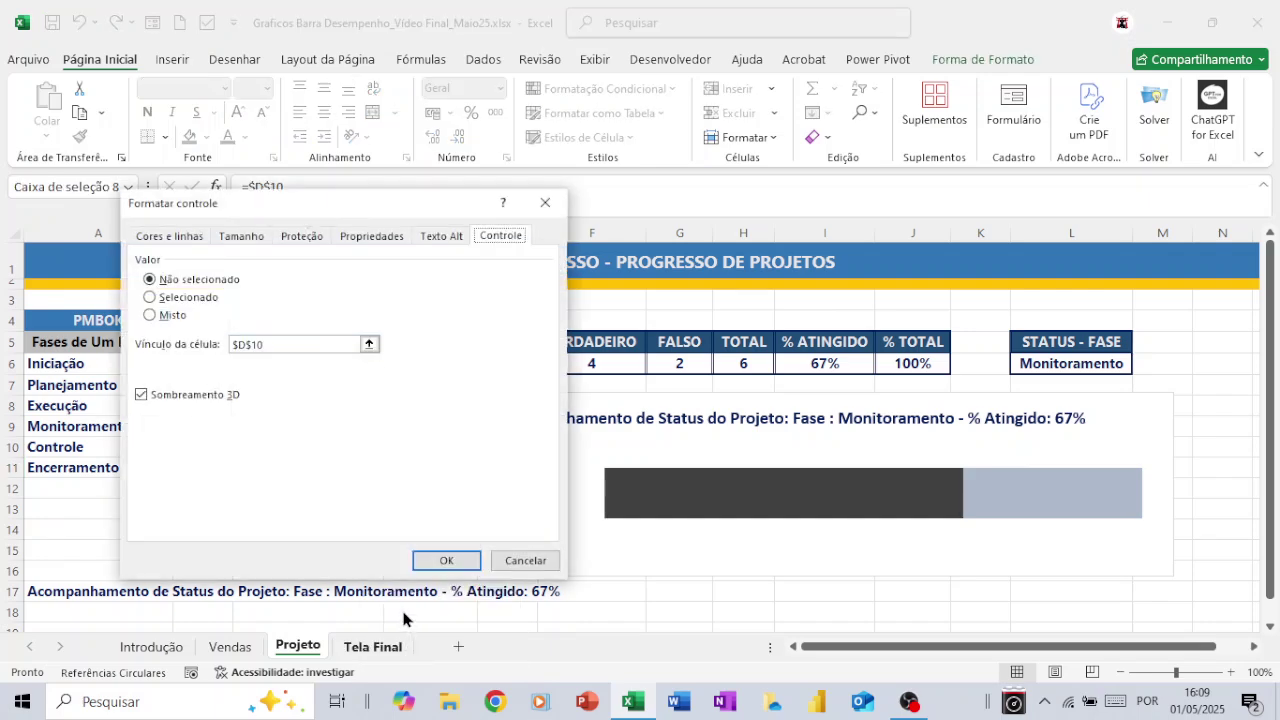
pyautogui.moveTo(292, 208); pyautogui.dragTo(644, 240)
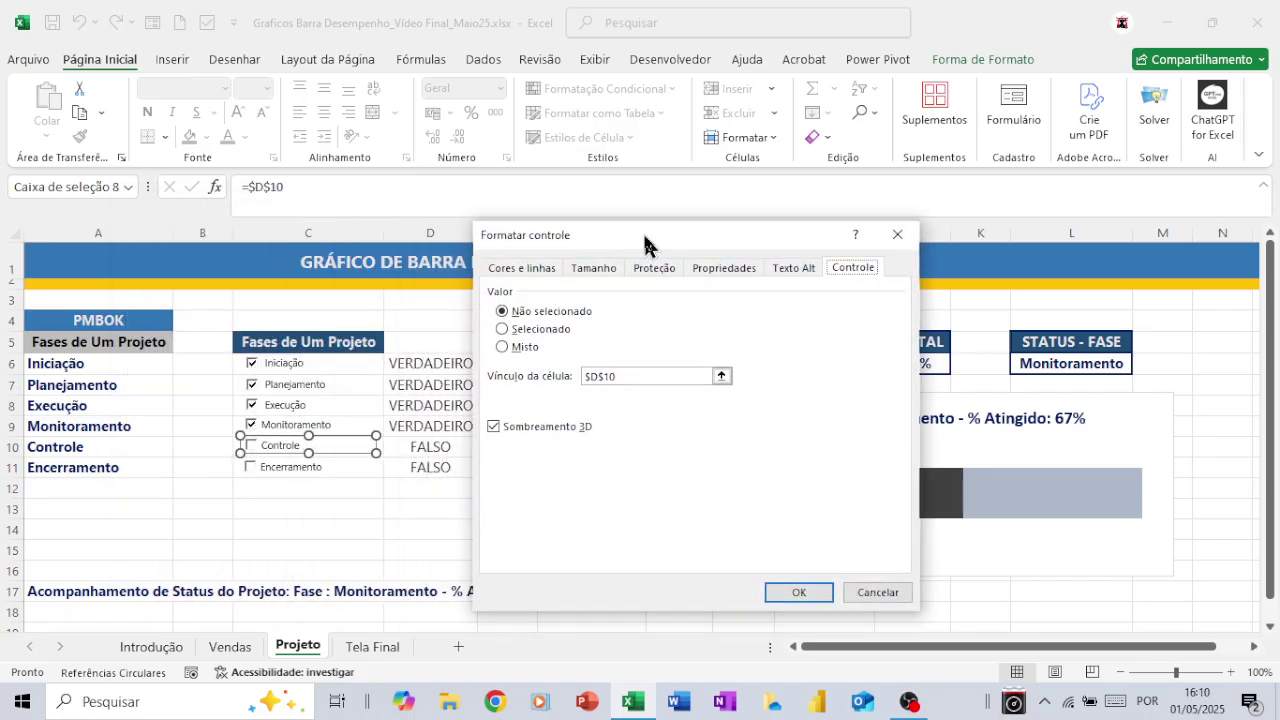
pyautogui.click(504, 330)
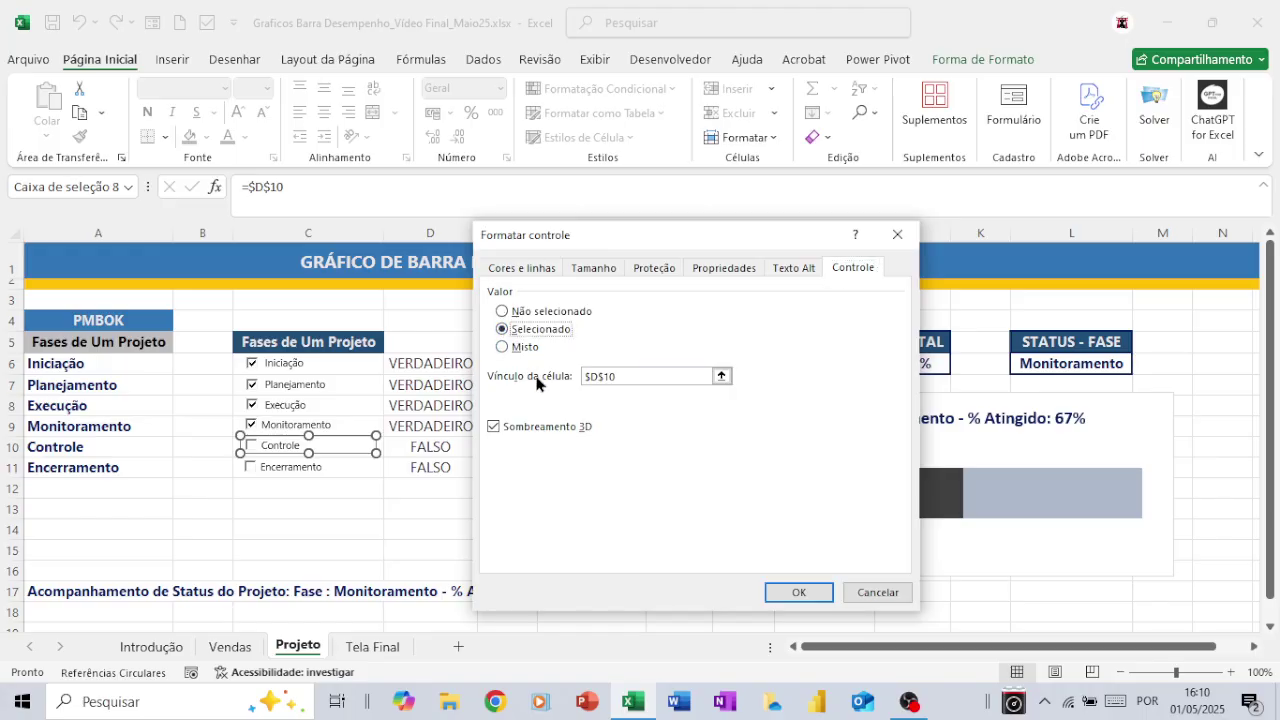
pyautogui.click(796, 592)
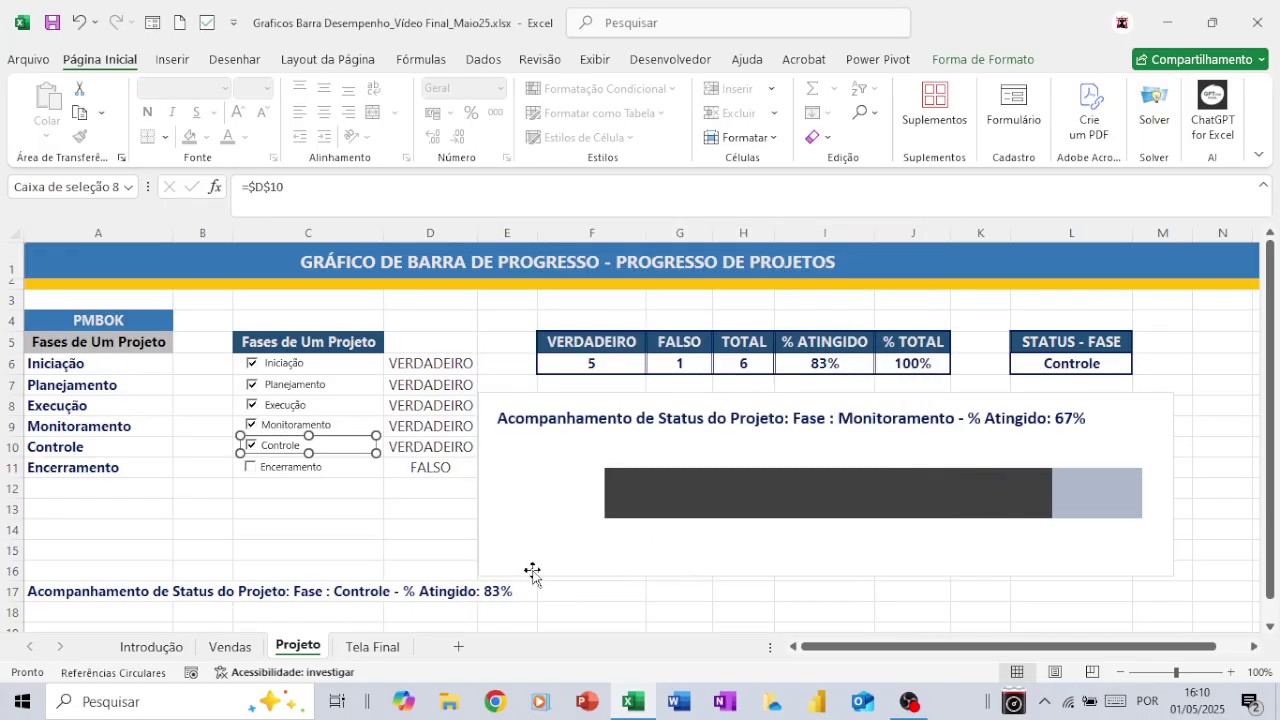
# Step: Set the Encerramento checkbox's value to Selecionado in its control formatting, keeping the cell link $D$11
pyautogui.rightClick(338, 475)
pyautogui.click(372, 458)
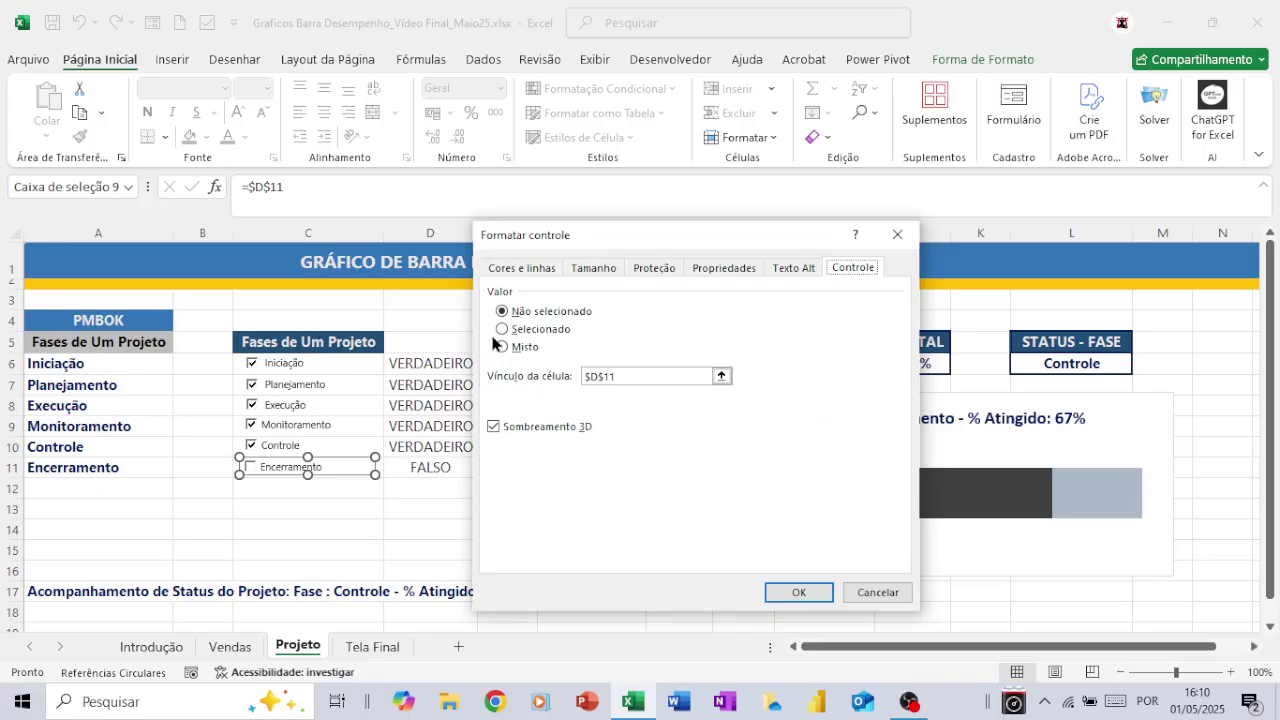
pyautogui.click(501, 330)
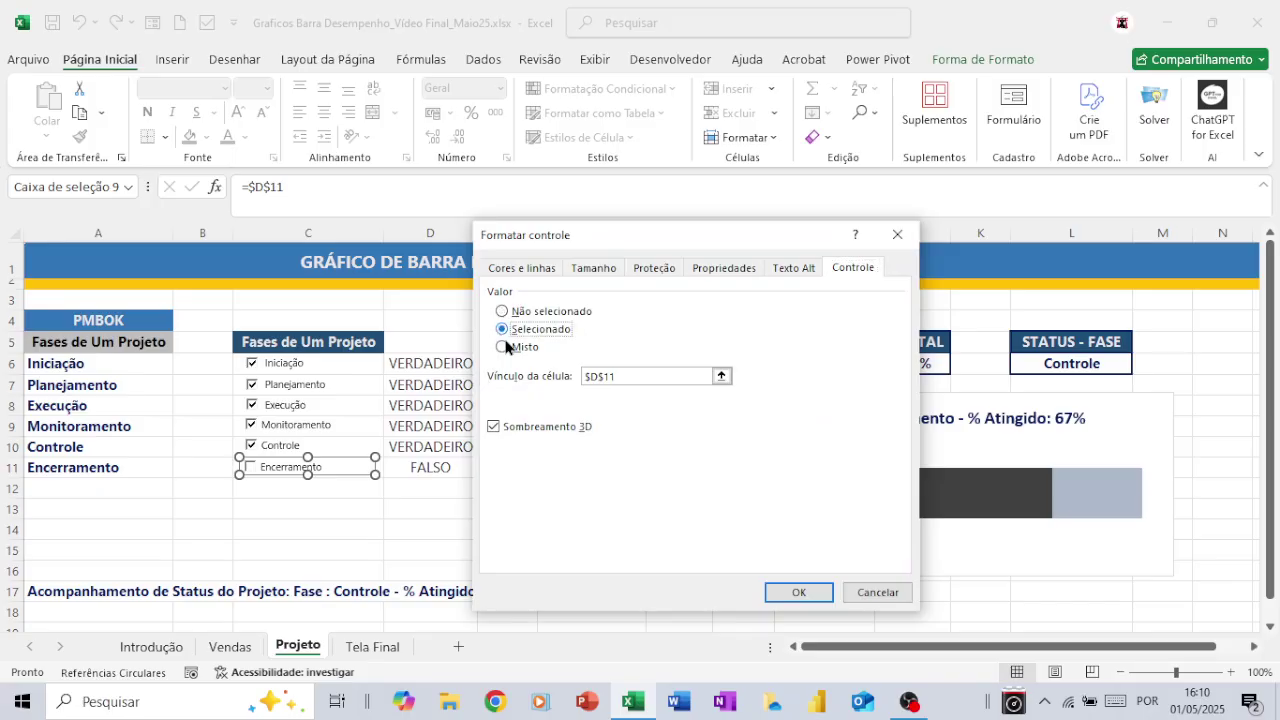
pyautogui.click(794, 592)
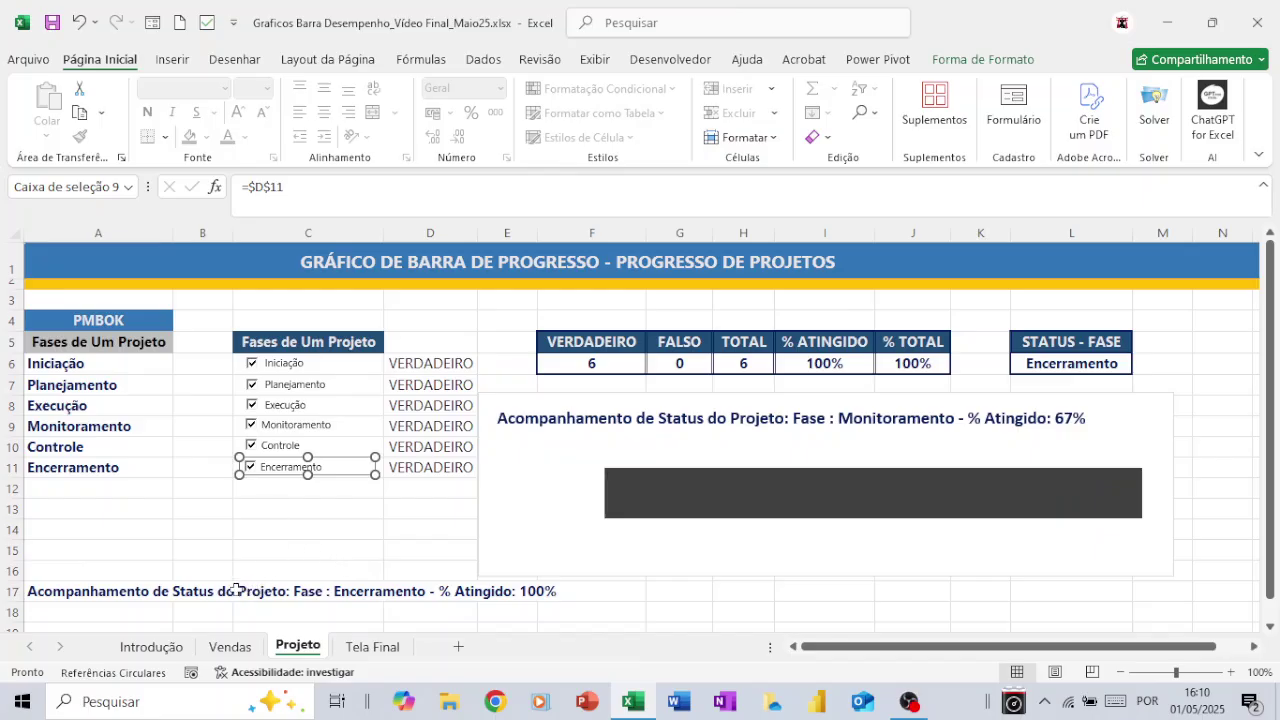
# Step: Delete the unlinked status text box above the progress bar
pyautogui.click(596, 420)
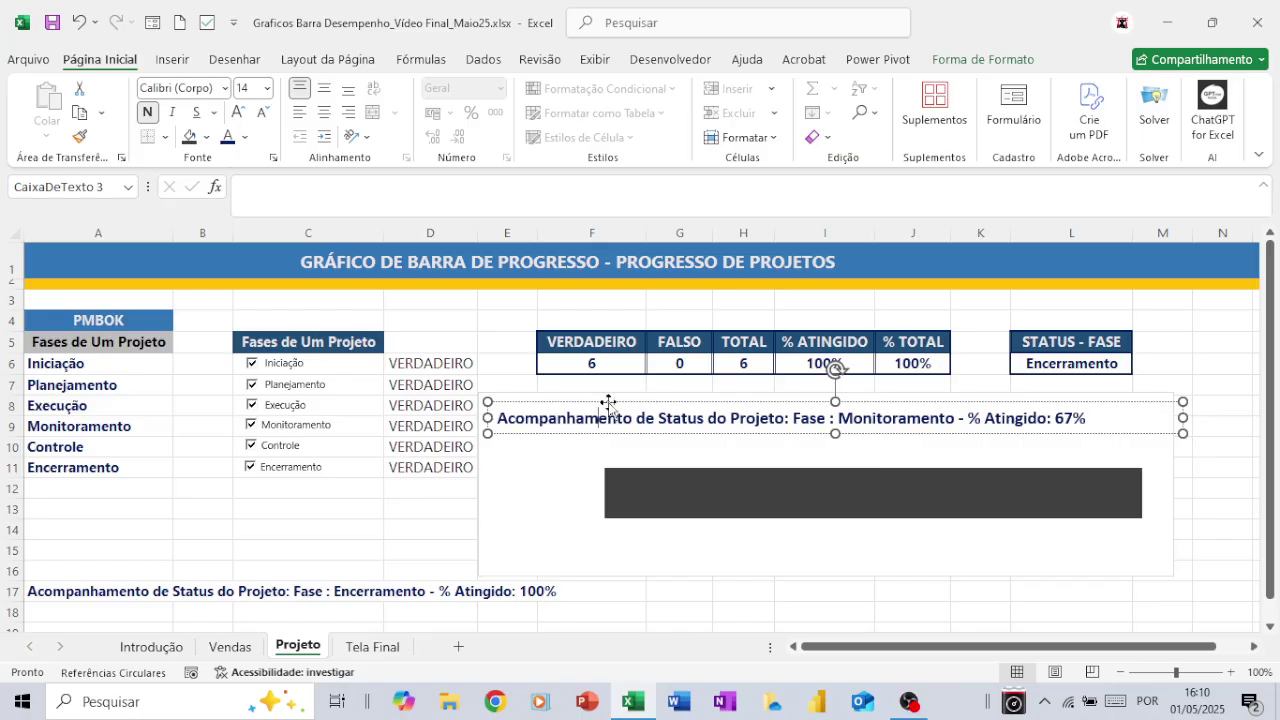
pyautogui.click(609, 402)
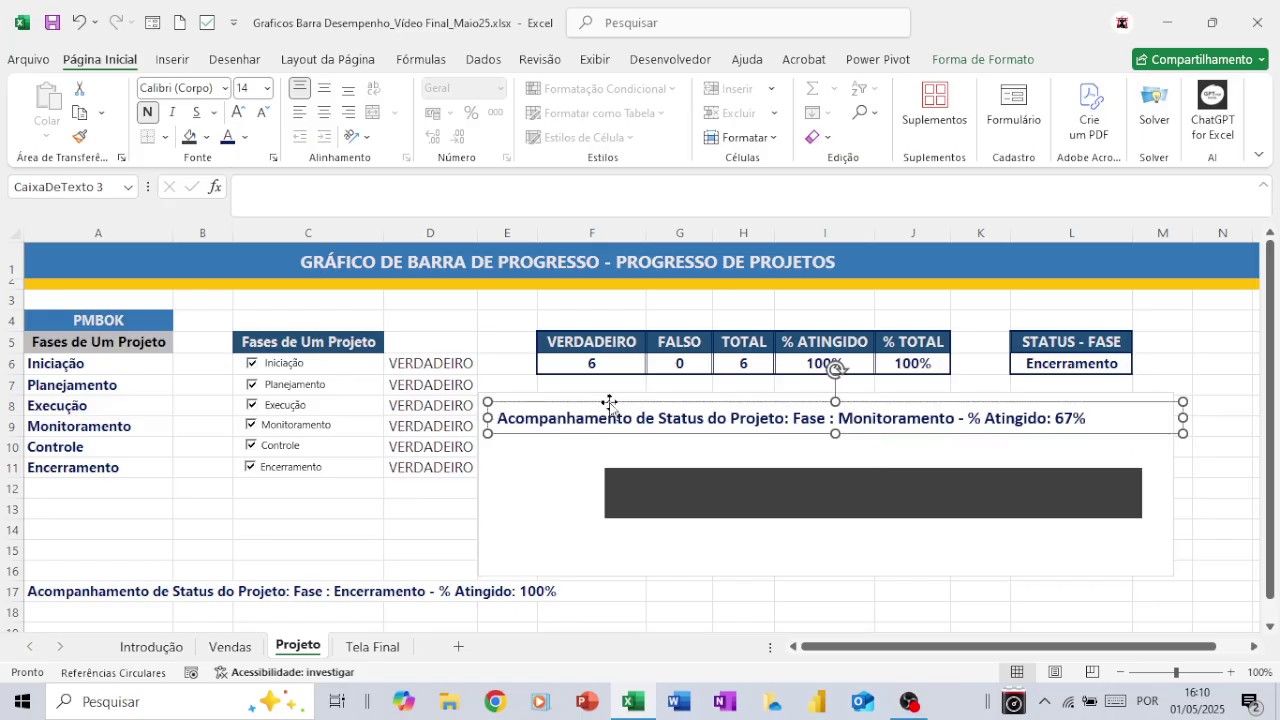
pyautogui.press('Delete')
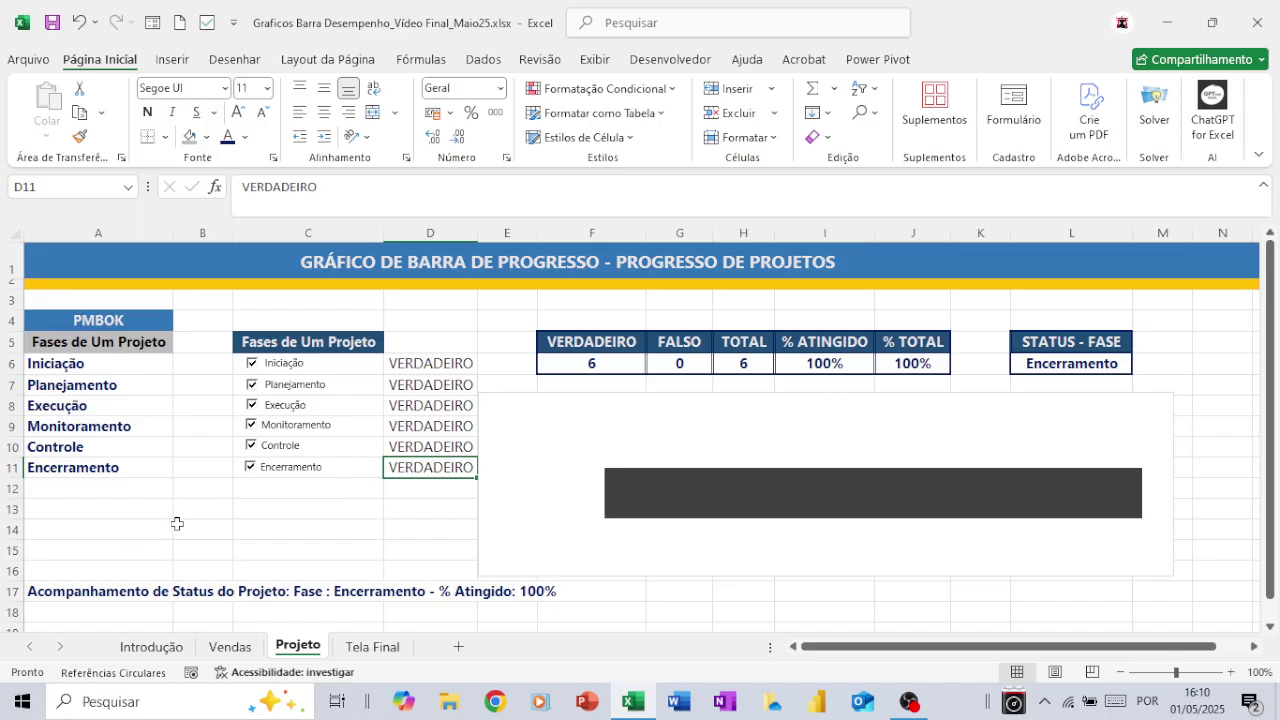
# Step: Untick the Encerramento, Controle, Monitoramento, Execução and Planejamento phases, leaving only Iniciação ticked
pyautogui.click(249, 468)
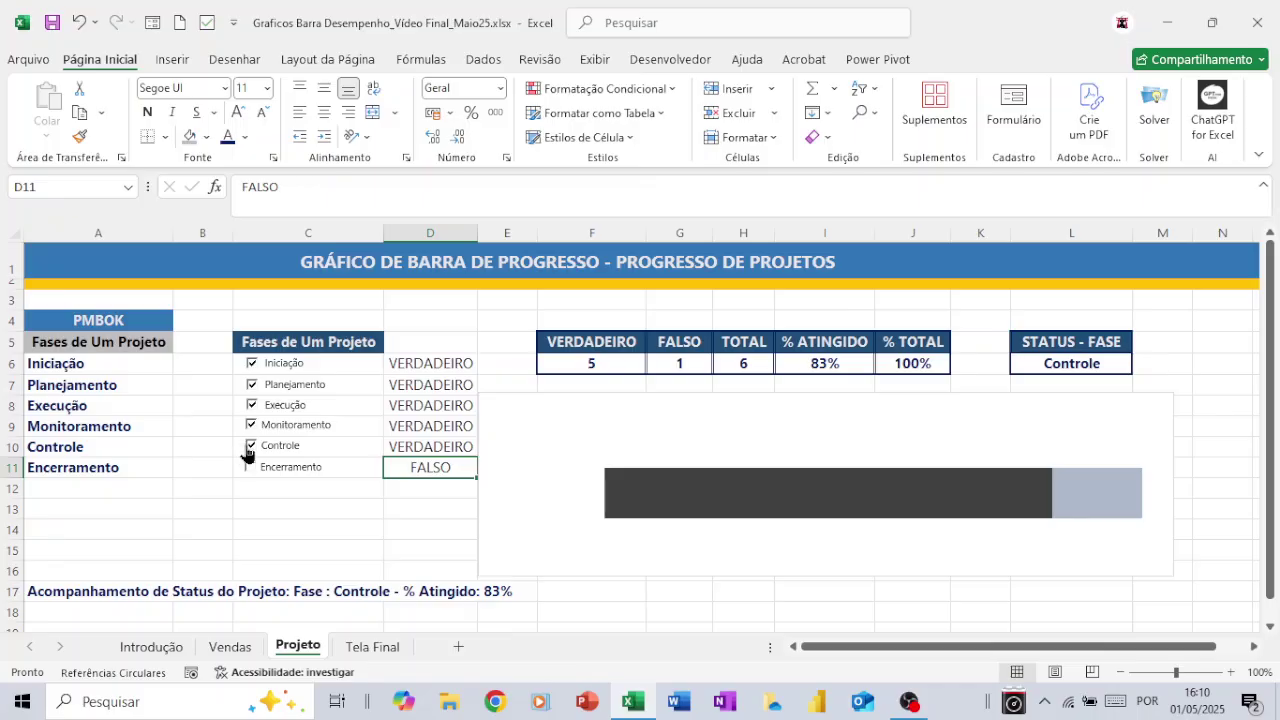
pyautogui.click(249, 447)
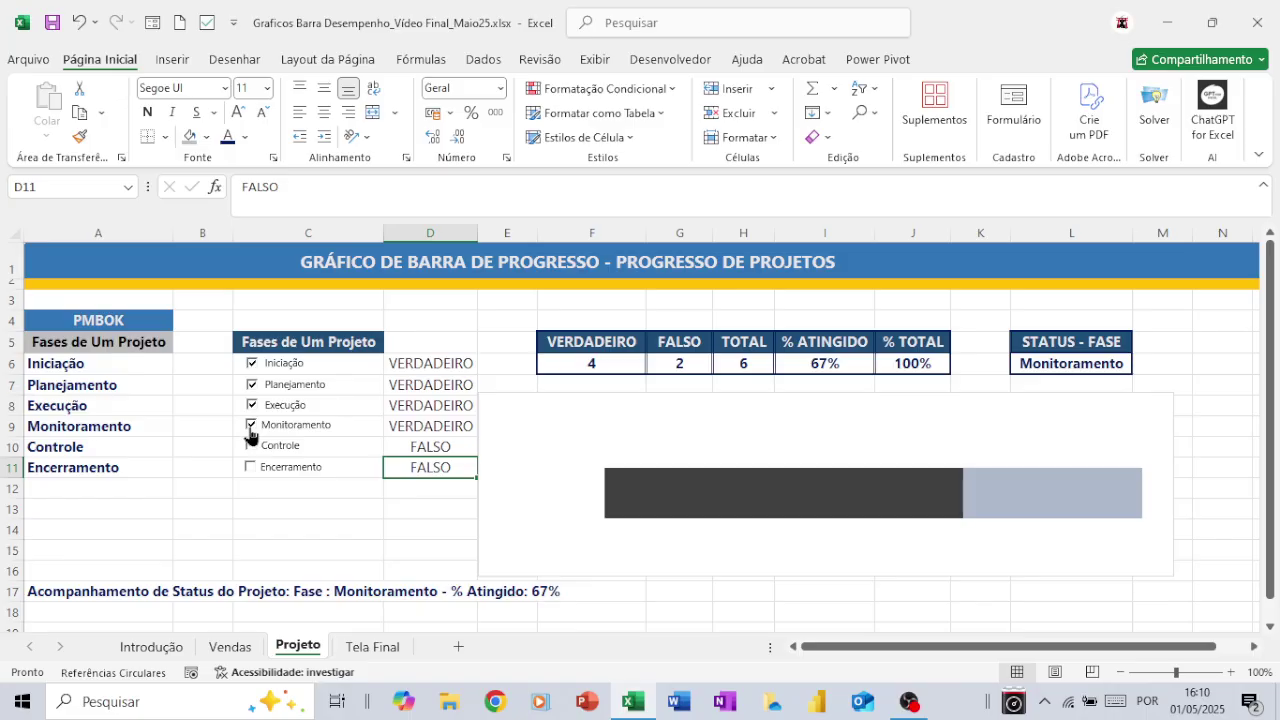
pyautogui.click(250, 428)
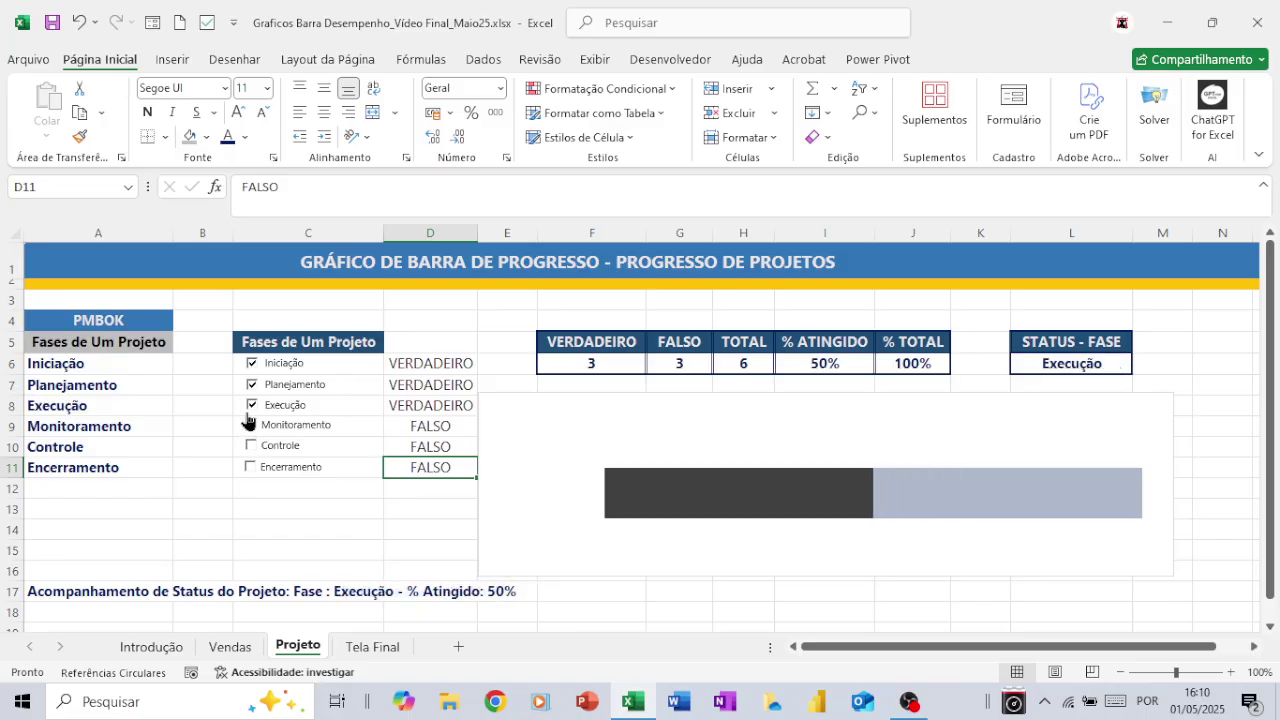
pyautogui.click(250, 408)
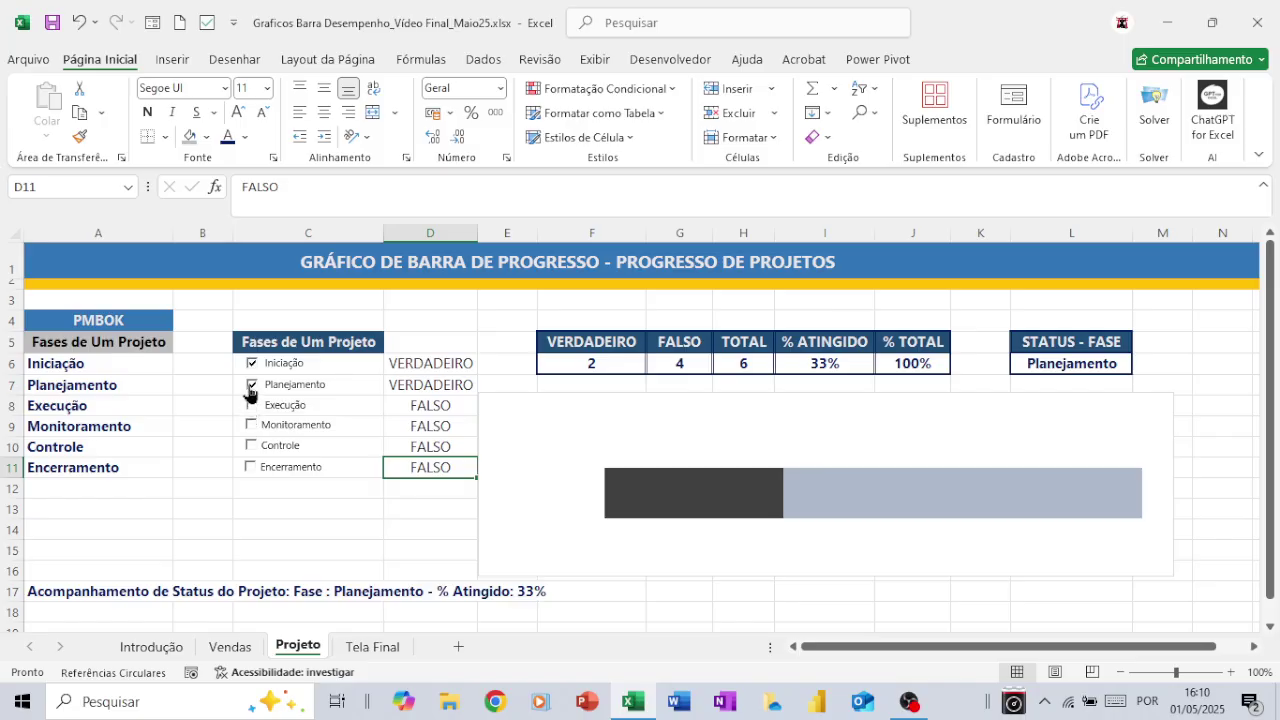
pyautogui.click(251, 388)
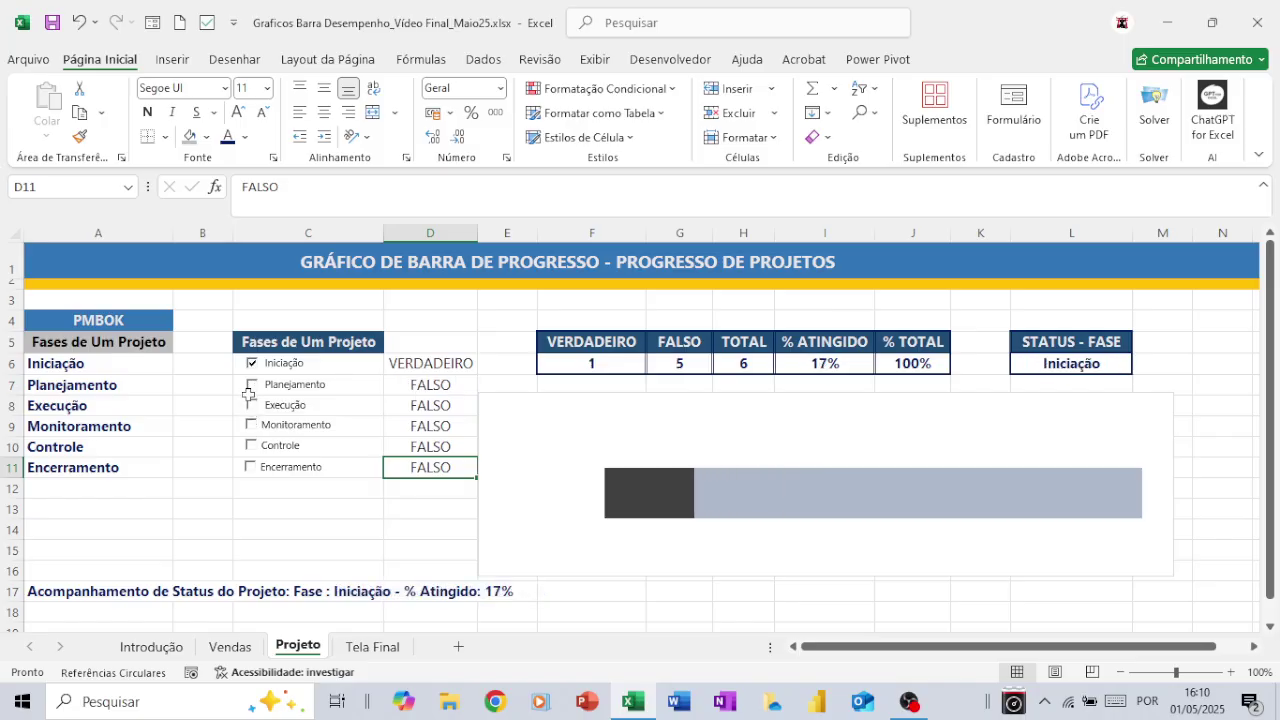
# Step: Insert a text box below the phase checkboxes and link its content to cell A17
pyautogui.click(240, 525)
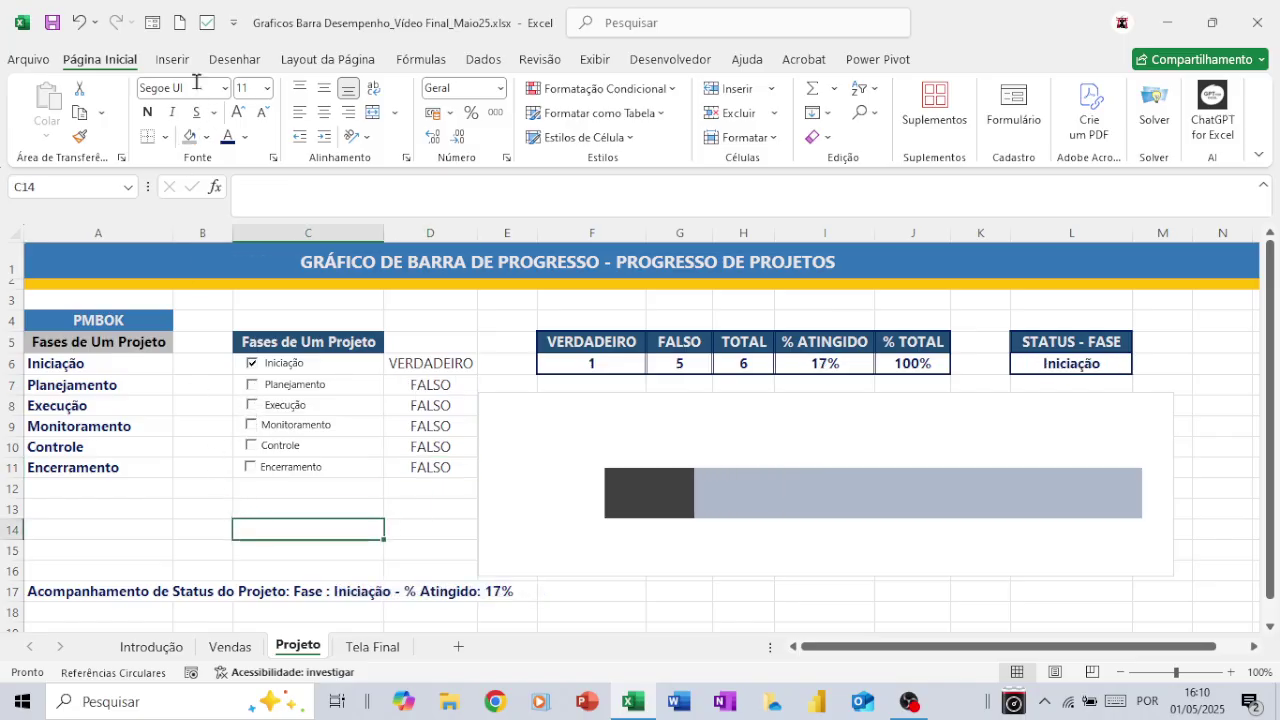
pyautogui.click(172, 59)
pyautogui.click(252, 130)
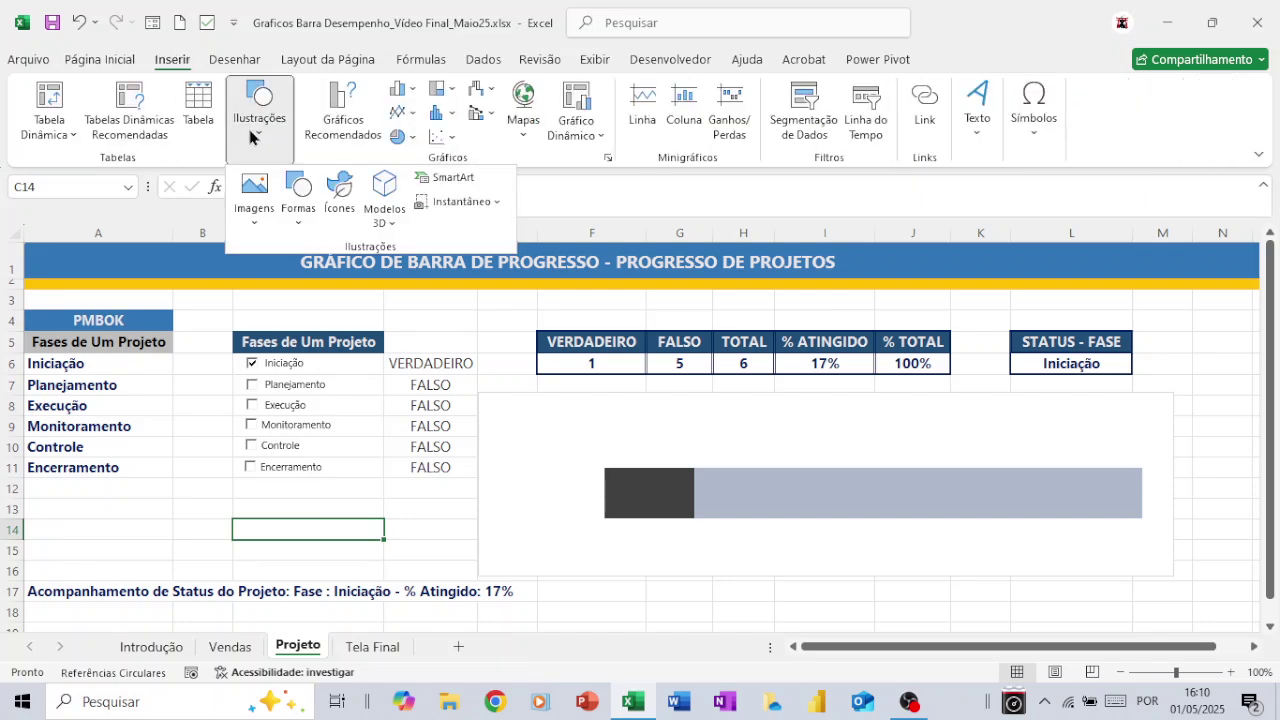
pyautogui.click(292, 212)
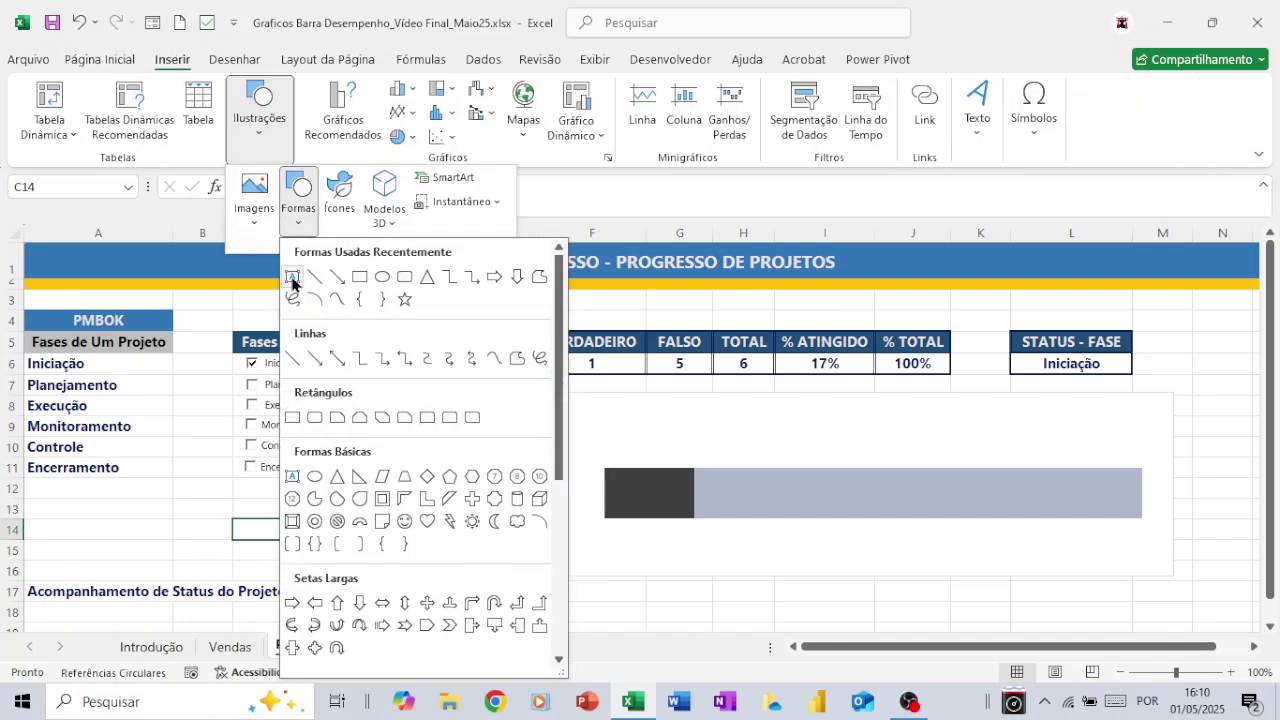
pyautogui.click(292, 280)
pyautogui.click(262, 520)
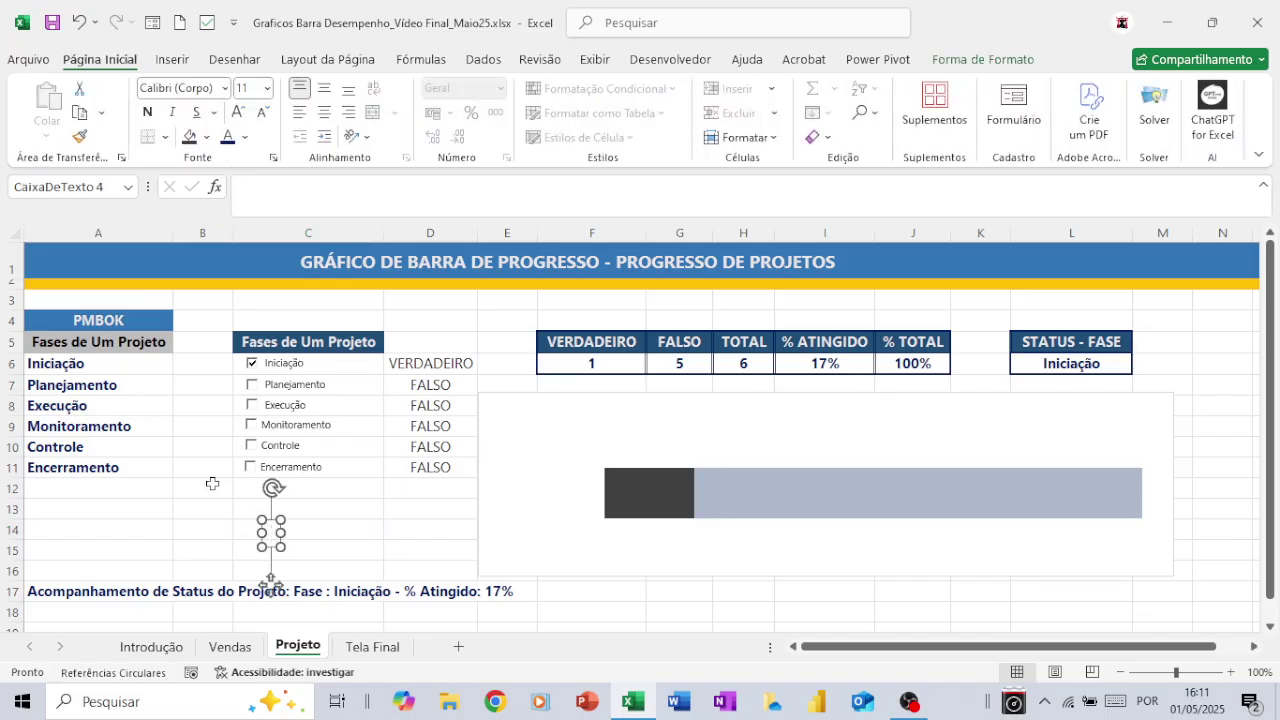
pyautogui.click(239, 185)
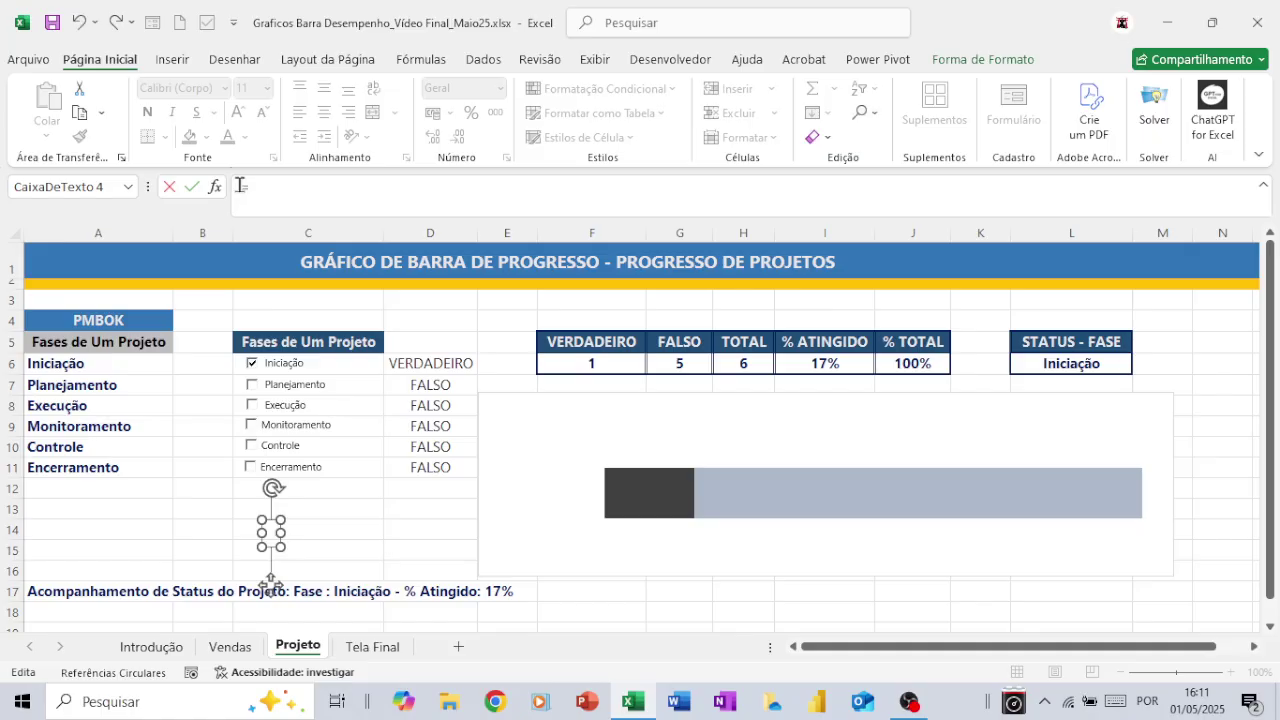
pyautogui.write('=A17')
pyautogui.press('Return')
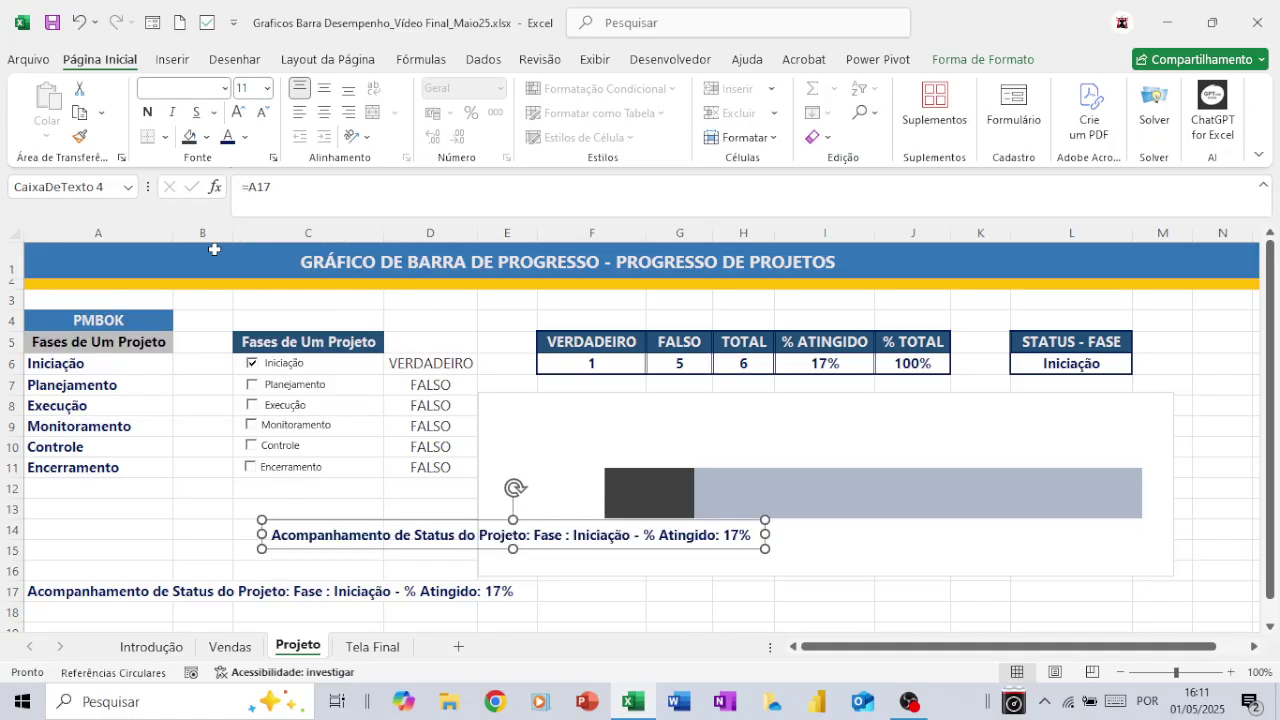
# Step: Tick the Planejamento, Execução, Monitoramento, Controle and Encerramento phases
pyautogui.click(251, 385)
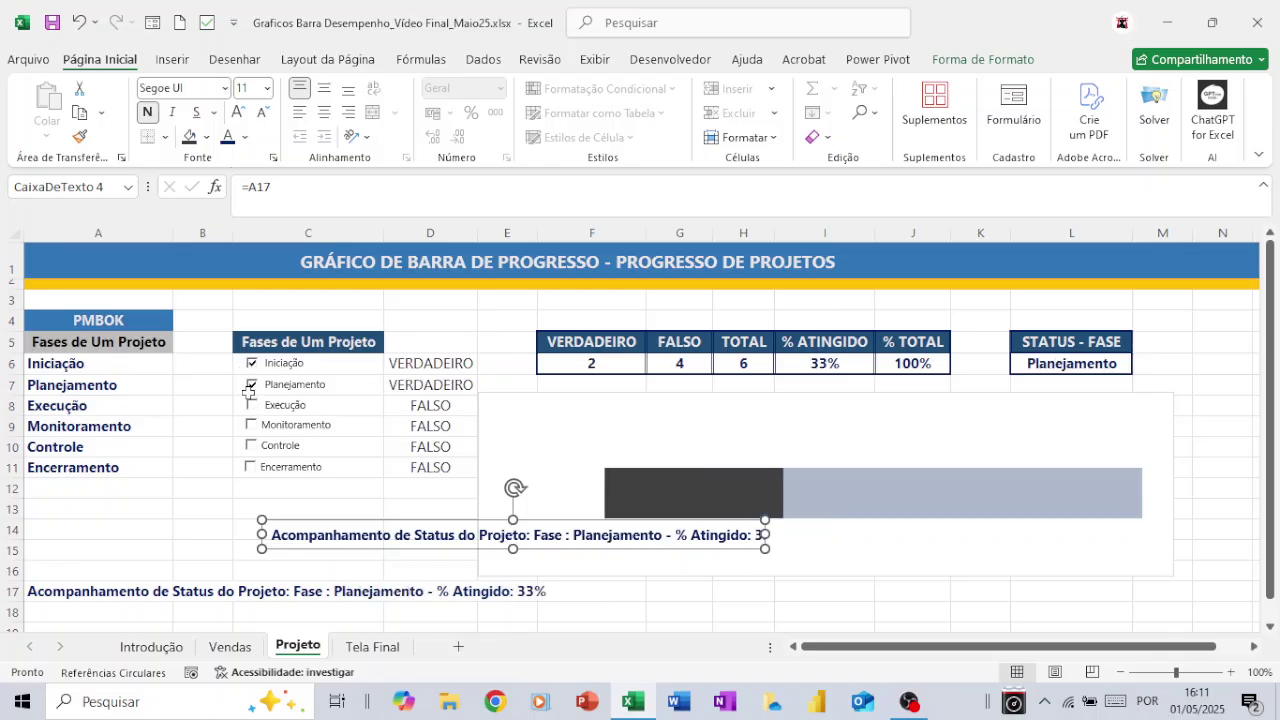
pyautogui.click(251, 406)
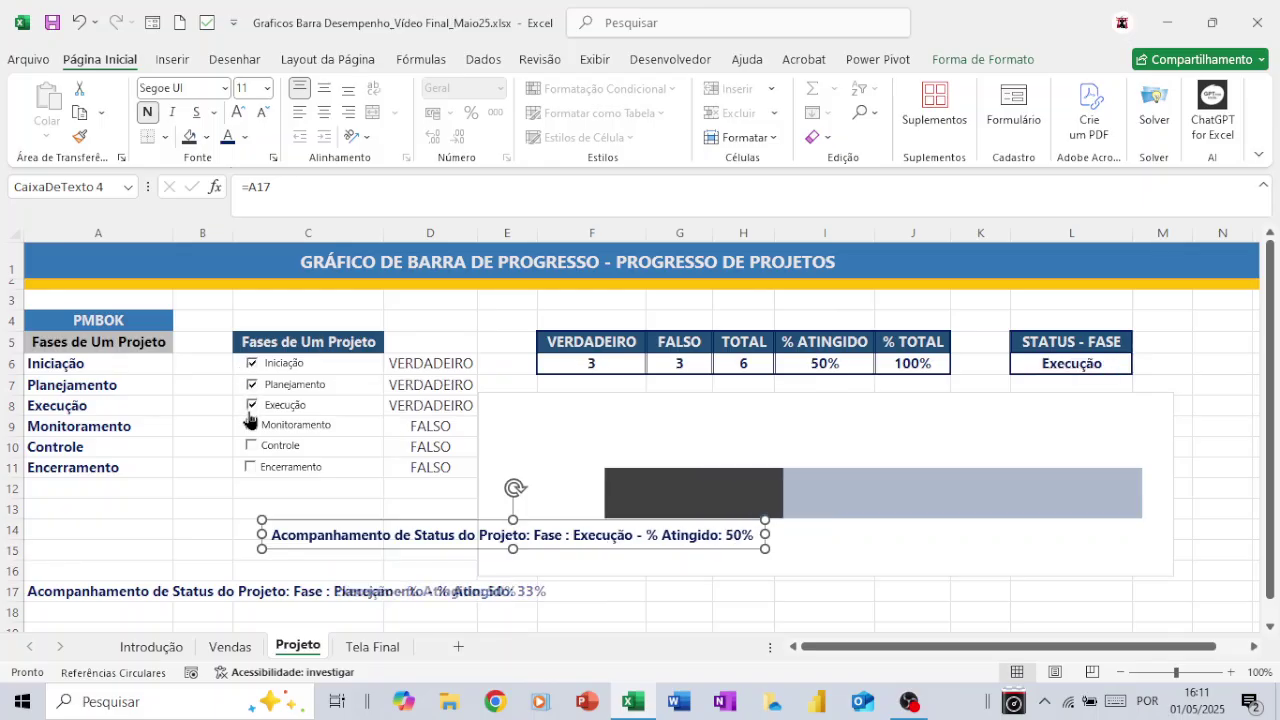
pyautogui.click(251, 426)
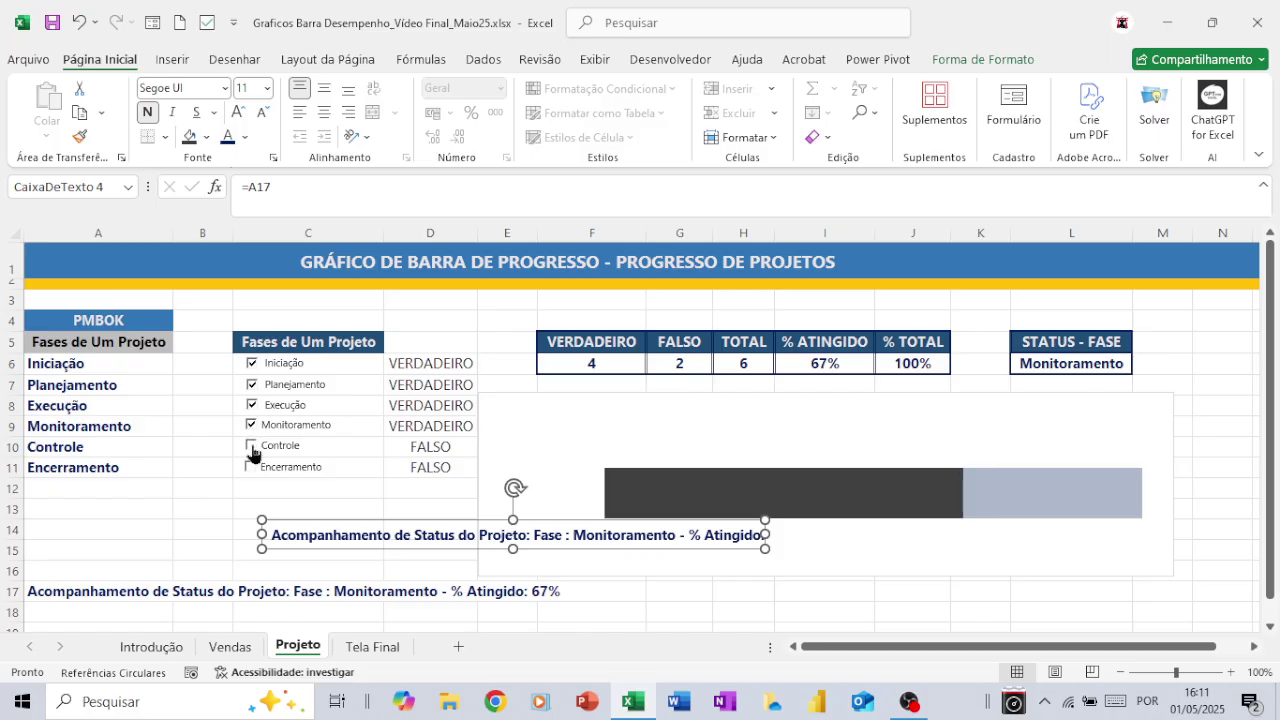
pyautogui.click(251, 447)
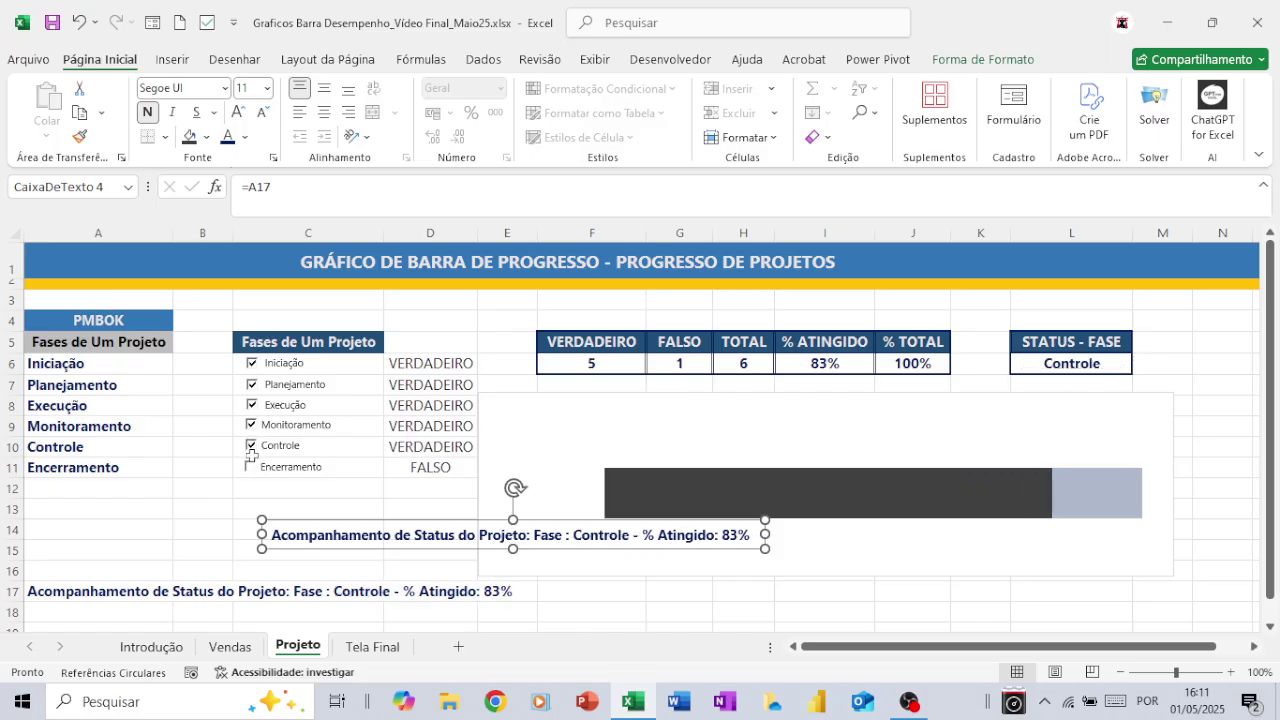
pyautogui.click(250, 467)
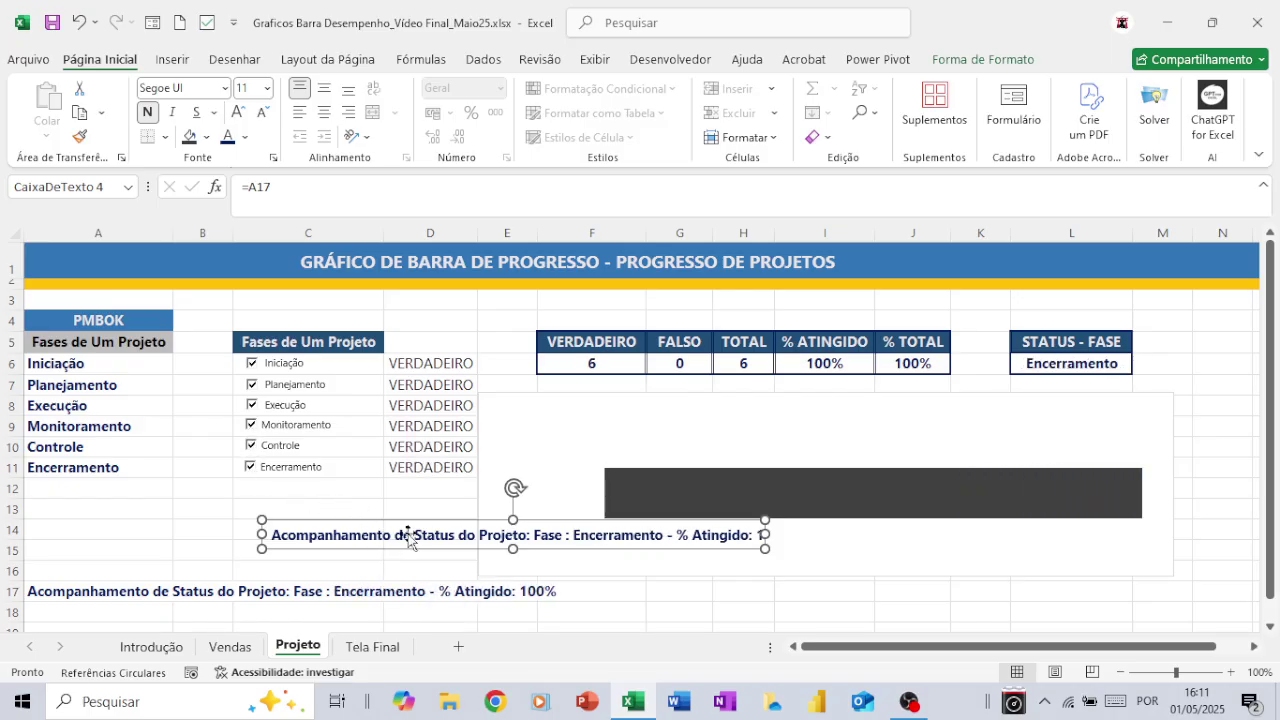
# Step: Place the linked status text box above the progress bar and increase its font size to 12
pyautogui.moveTo(437, 518); pyautogui.dragTo(747, 405)
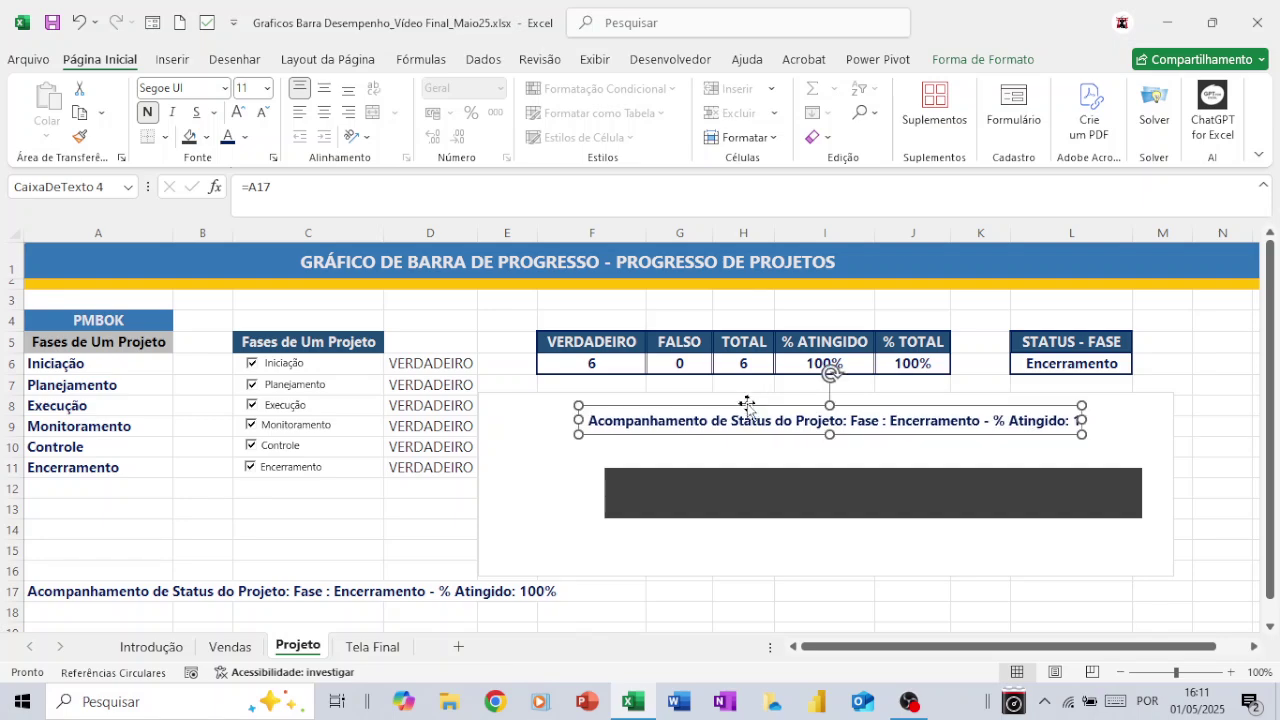
pyautogui.click(237, 114)
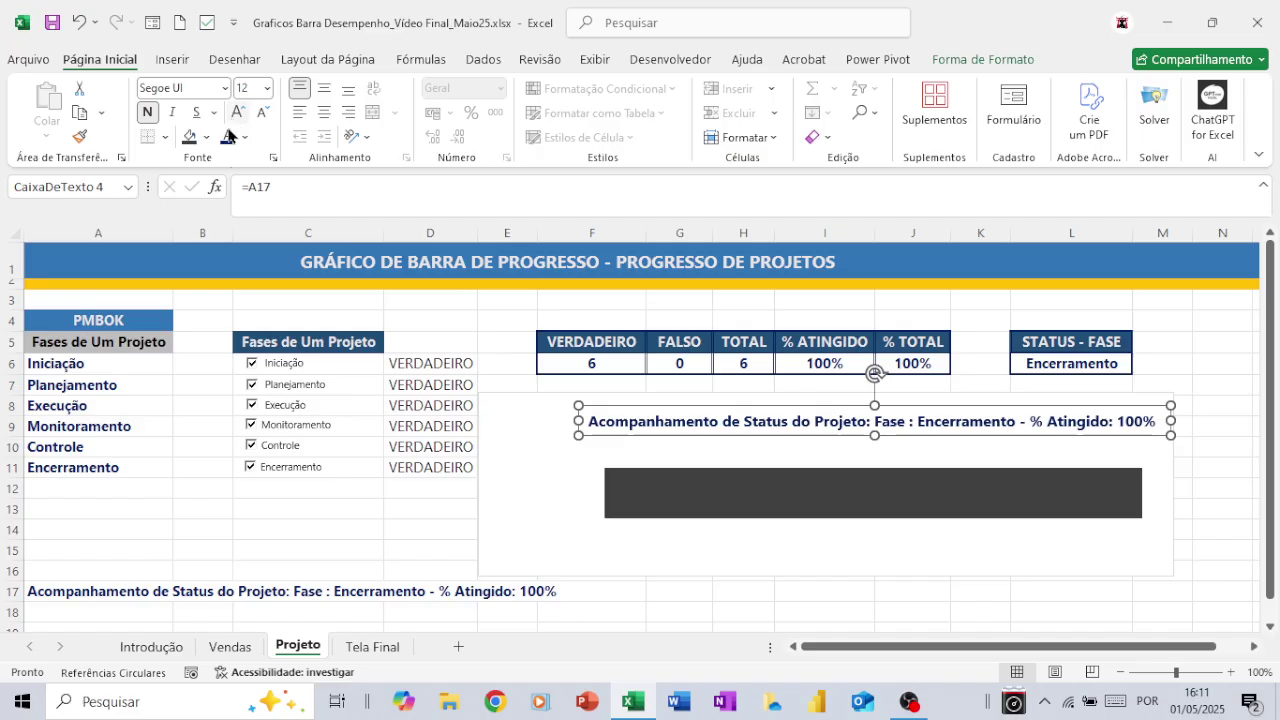
pyautogui.moveTo(733, 408); pyautogui.dragTo(680, 404)
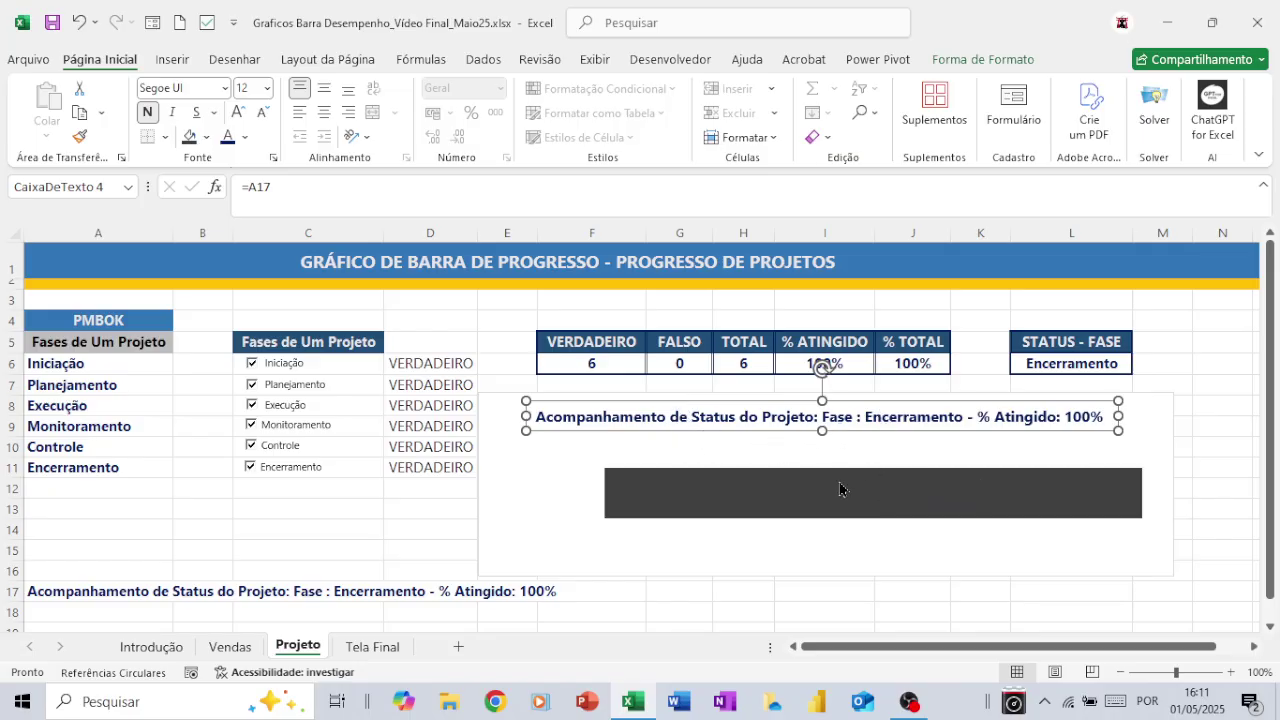
pyautogui.moveTo(840, 489)
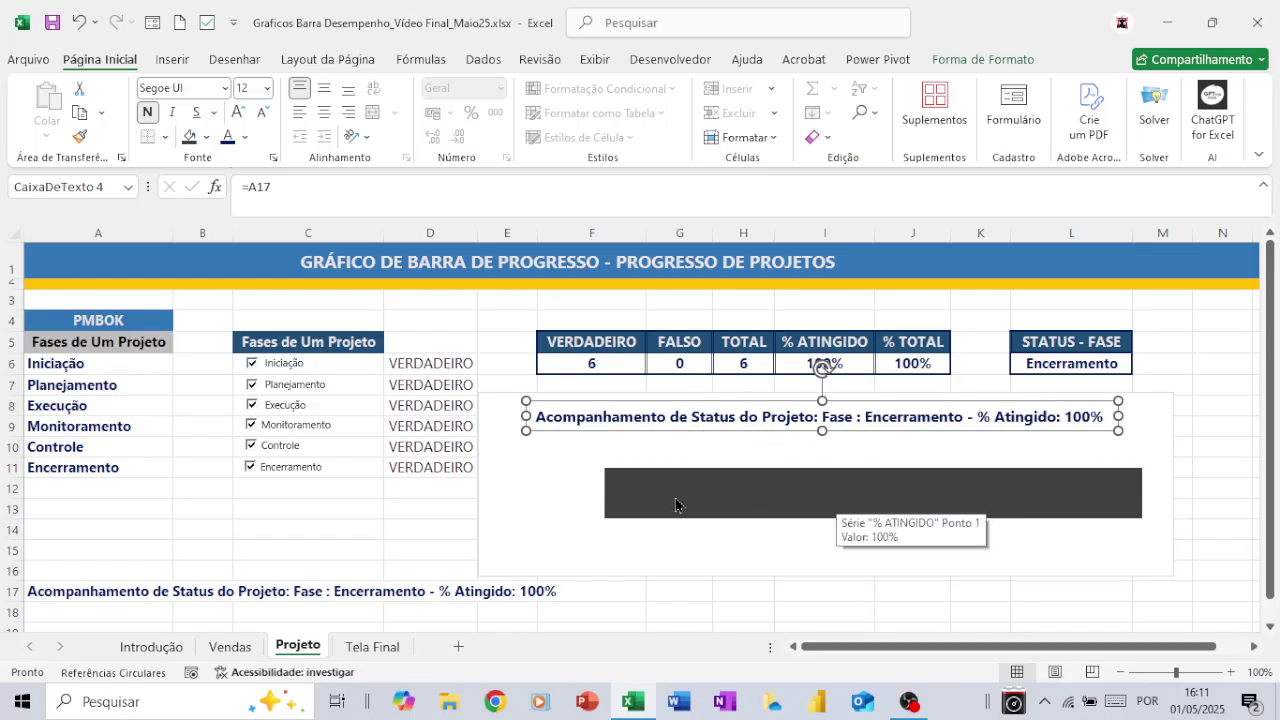
# Step: Fill the progress chart's area with light blue-grey and set its outline weight to 1½ pt
pyautogui.click(689, 394)
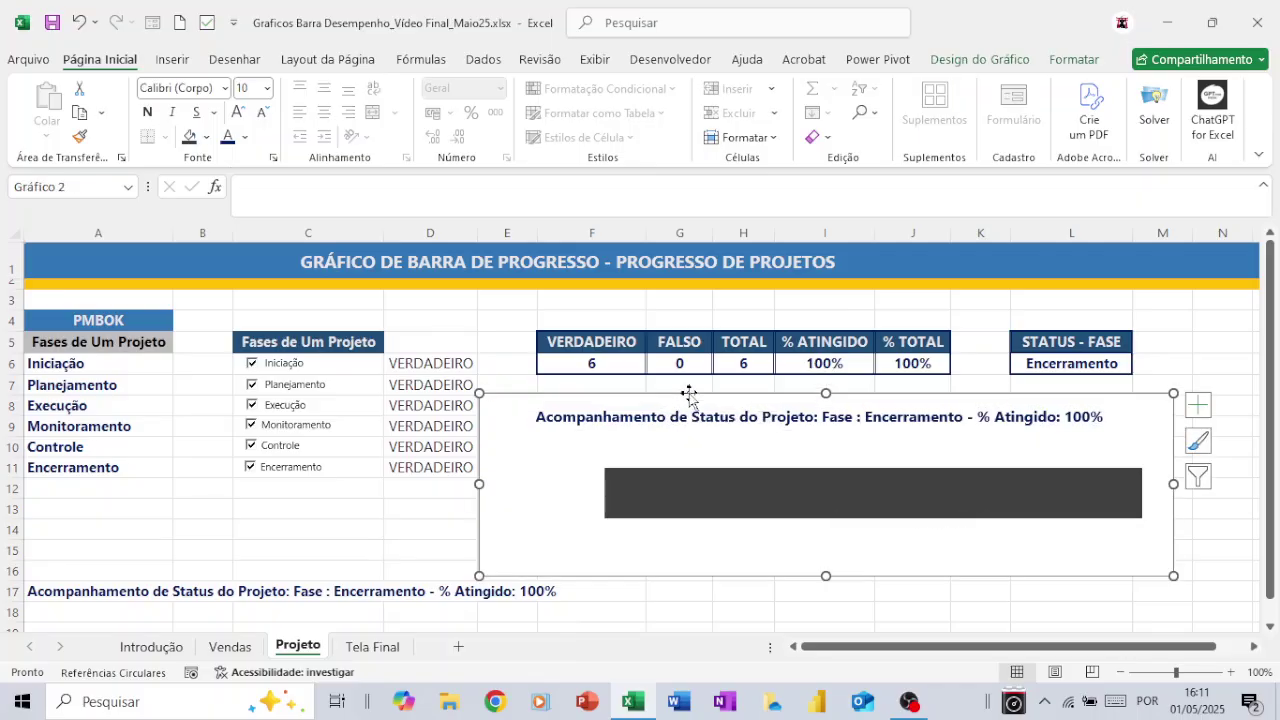
pyautogui.click(1068, 62)
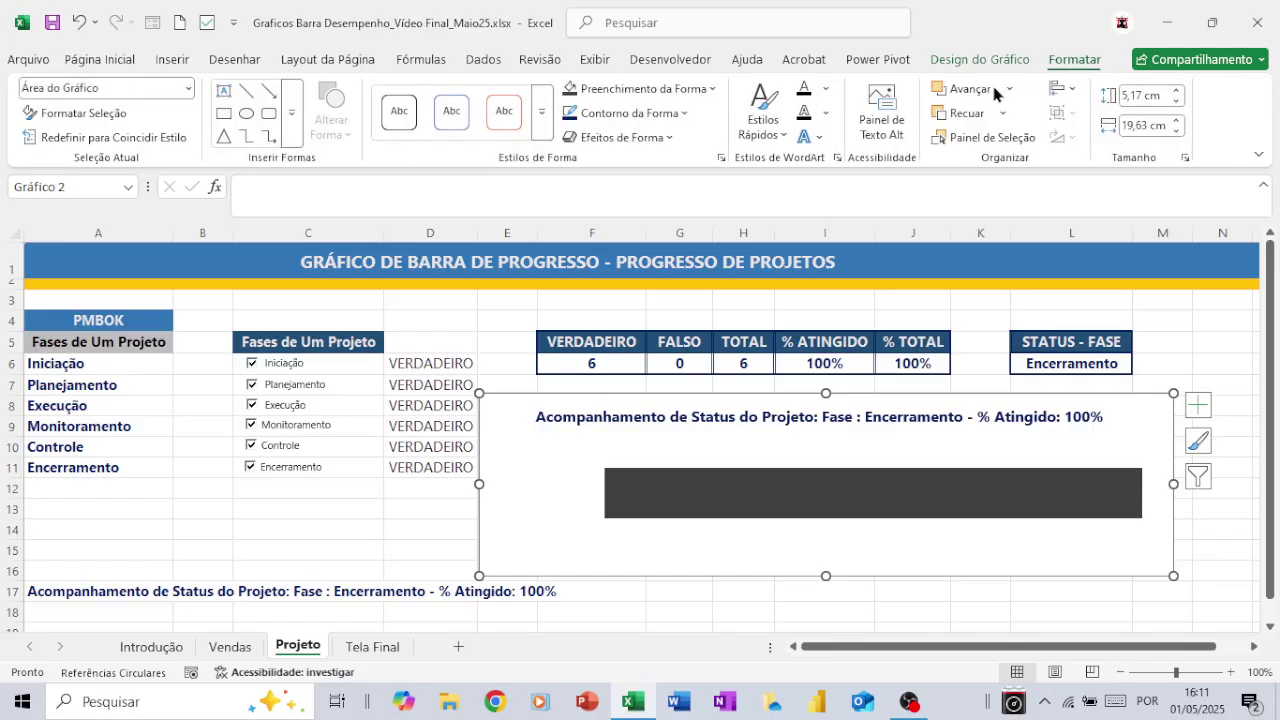
pyautogui.click(711, 90)
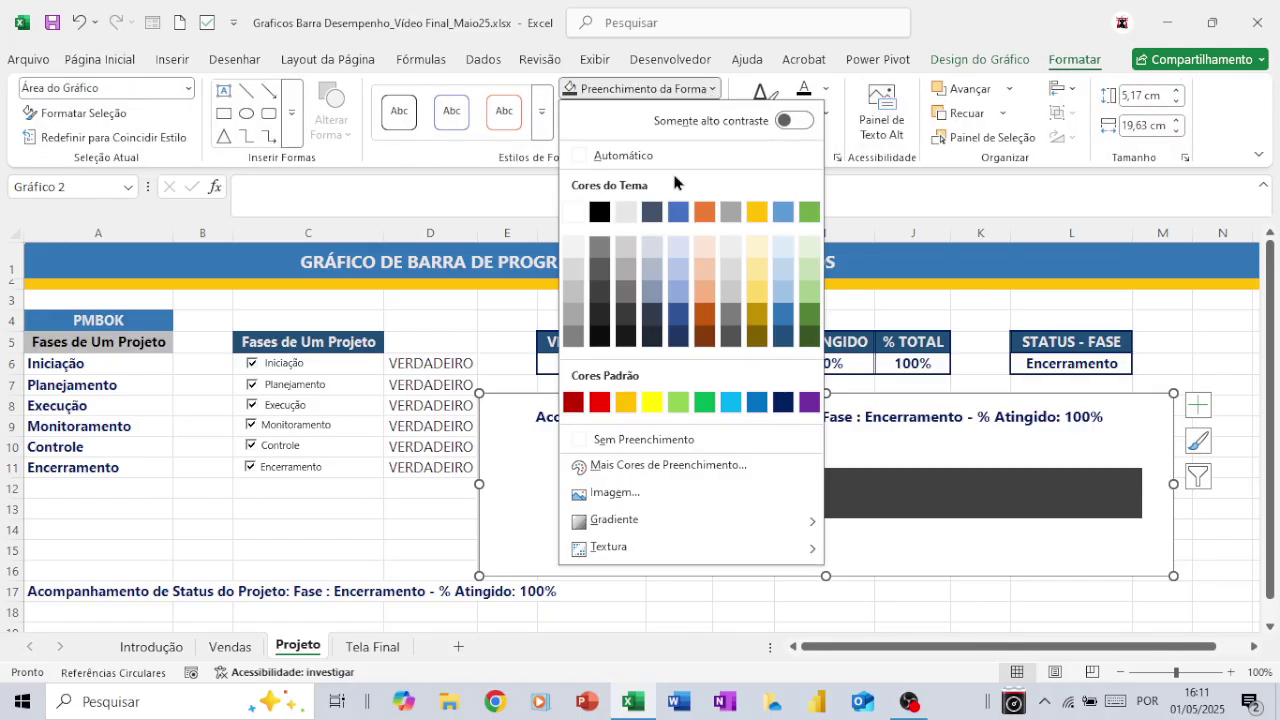
pyautogui.click(651, 270)
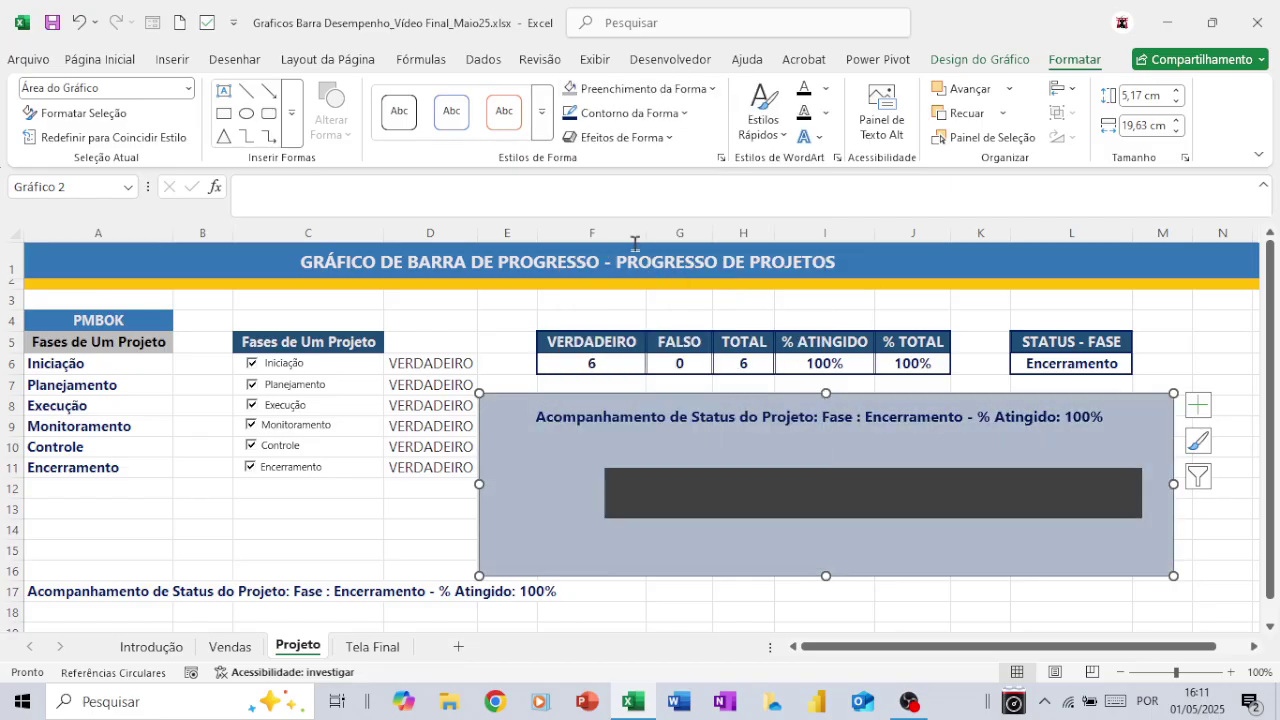
pyautogui.click(678, 115)
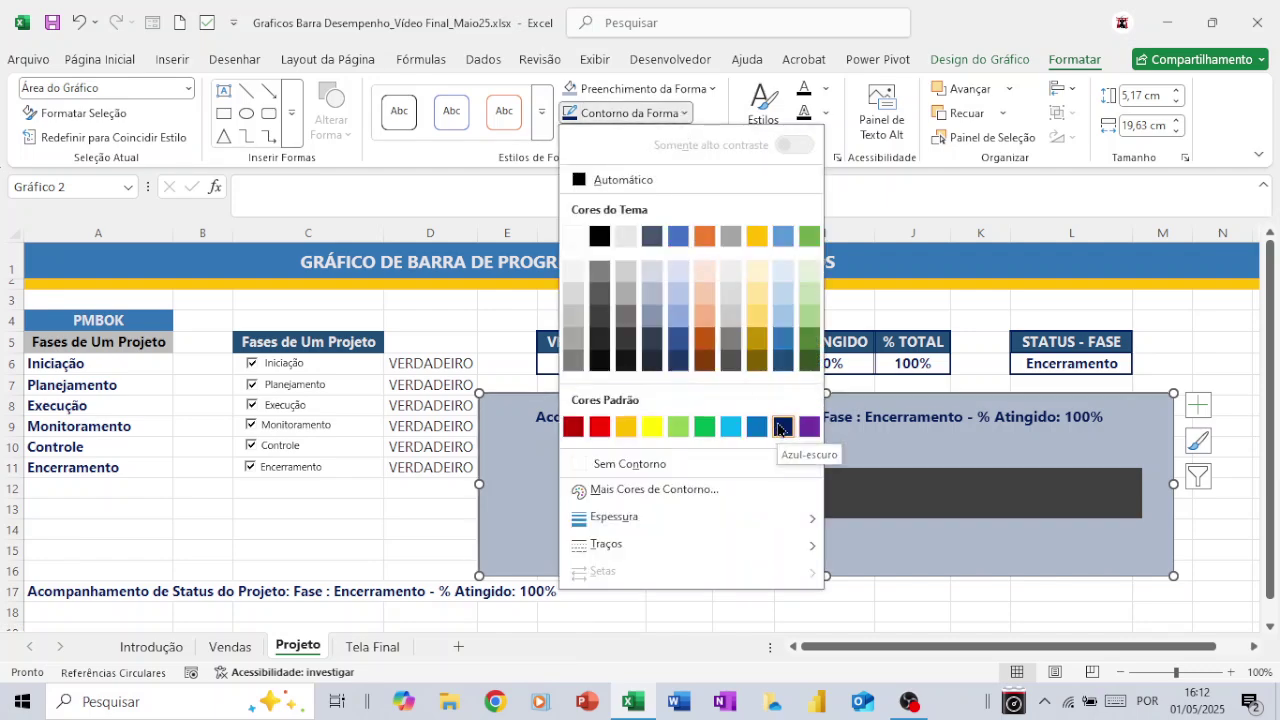
pyautogui.moveTo(680, 517)
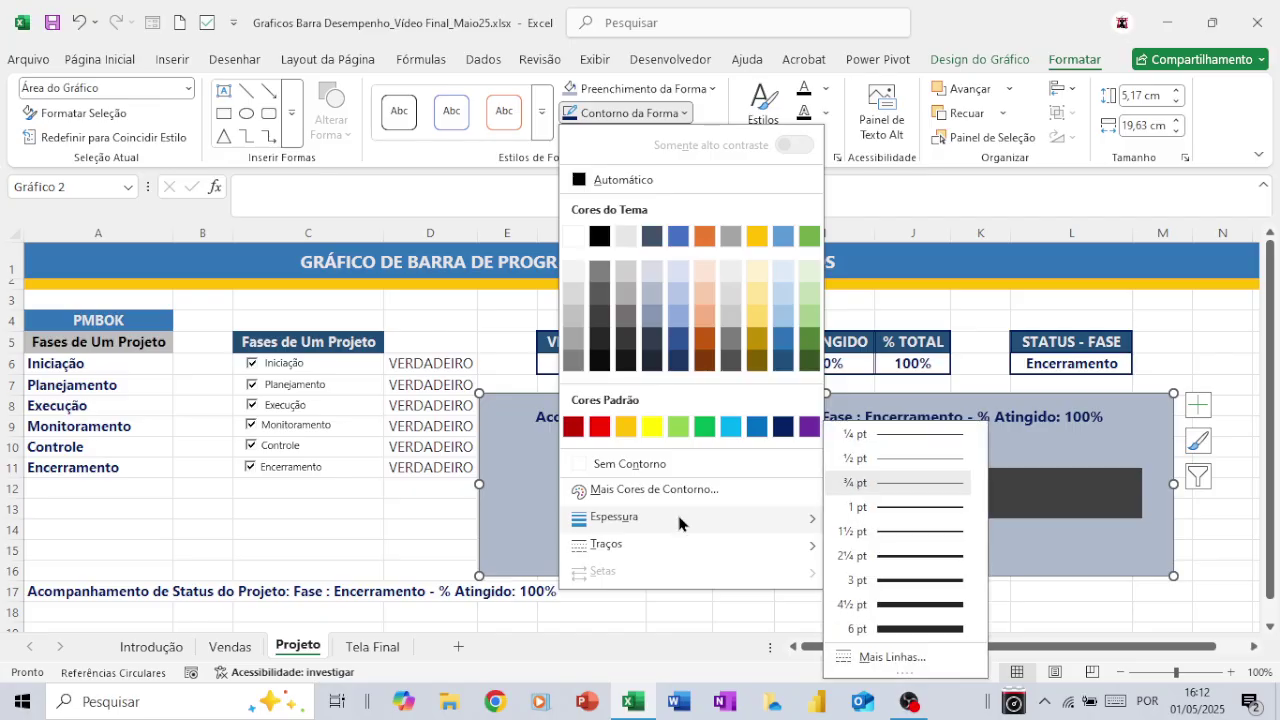
pyautogui.click(869, 529)
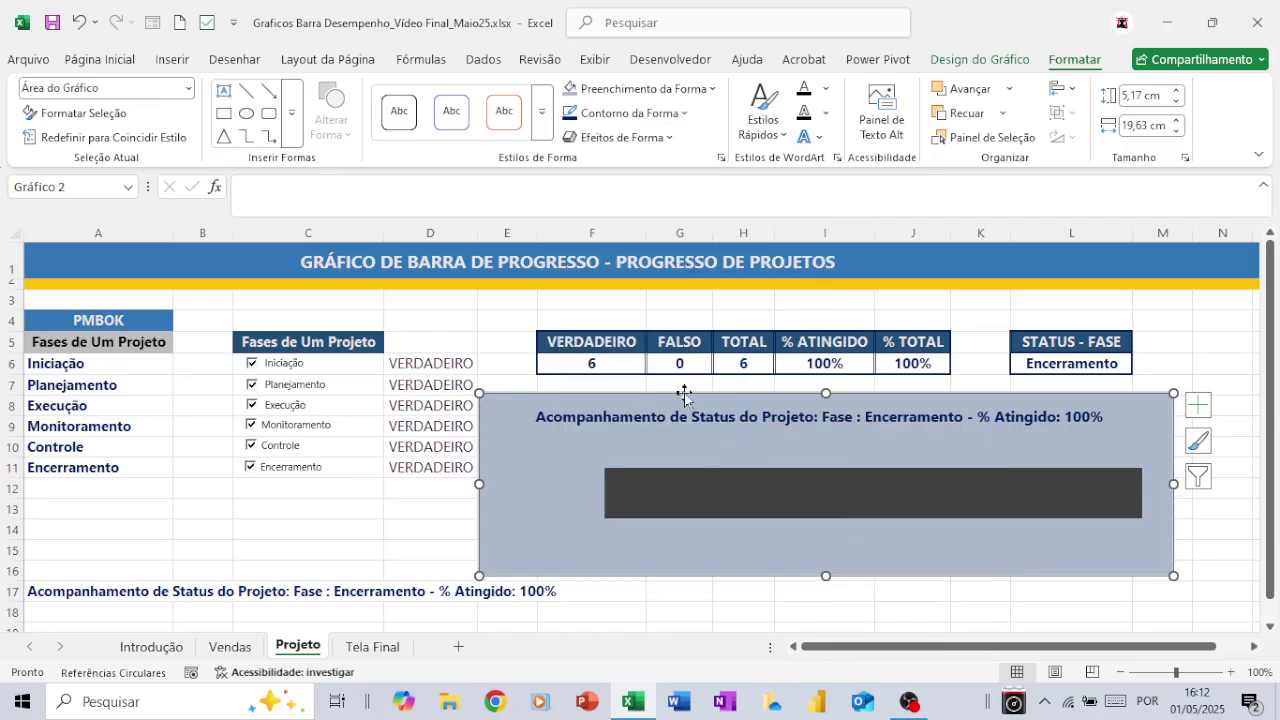
# Step: Apply the centred outer shadow effect to the progress chart's area
pyautogui.click(667, 140)
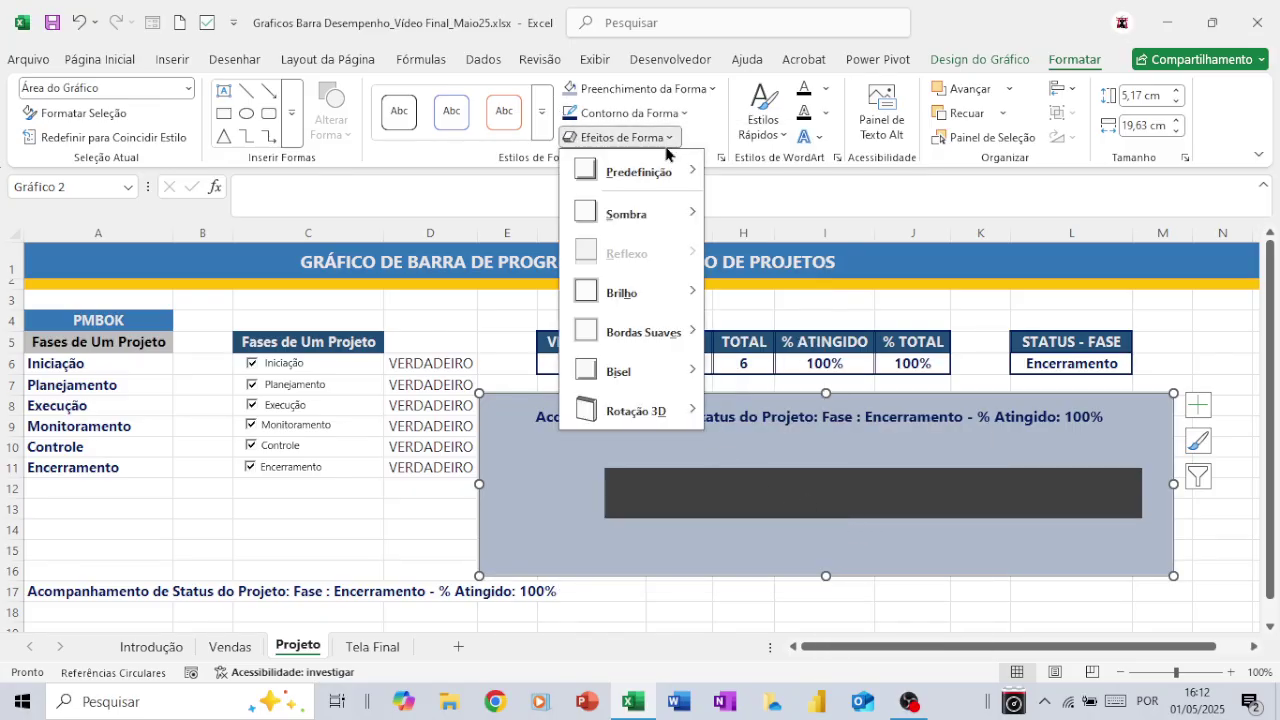
pyautogui.moveTo(643, 220)
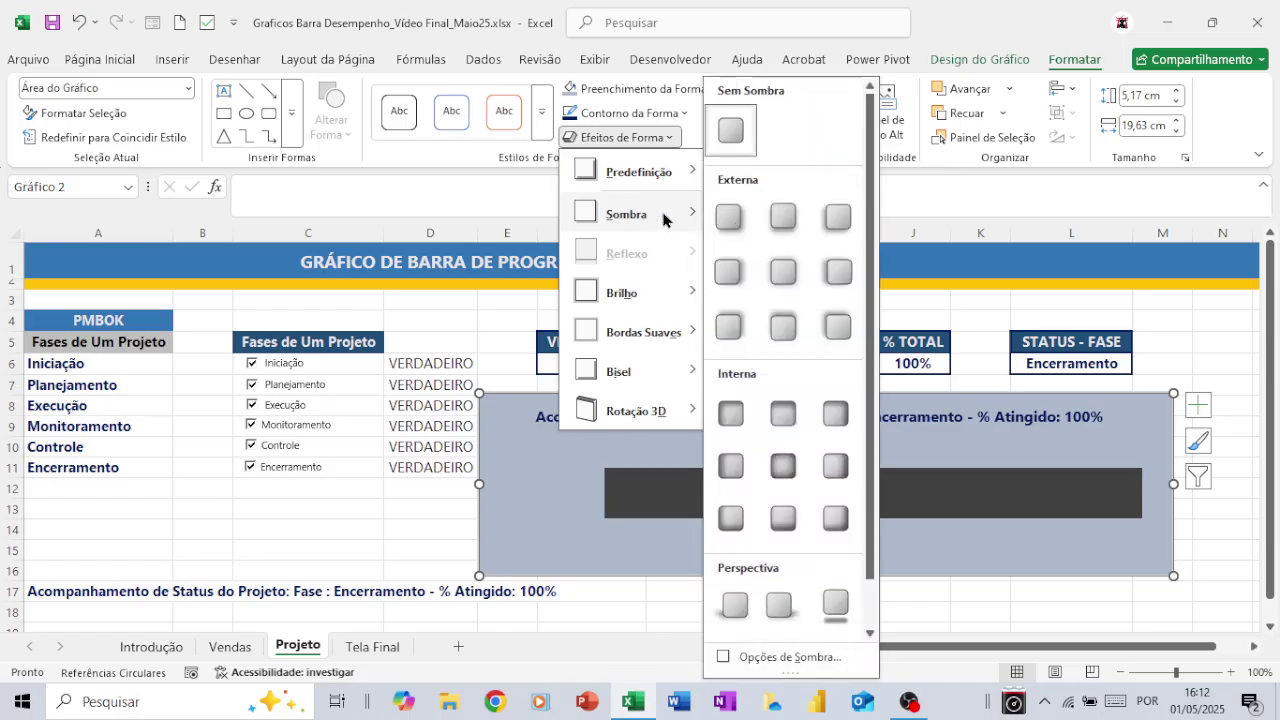
pyautogui.click(783, 271)
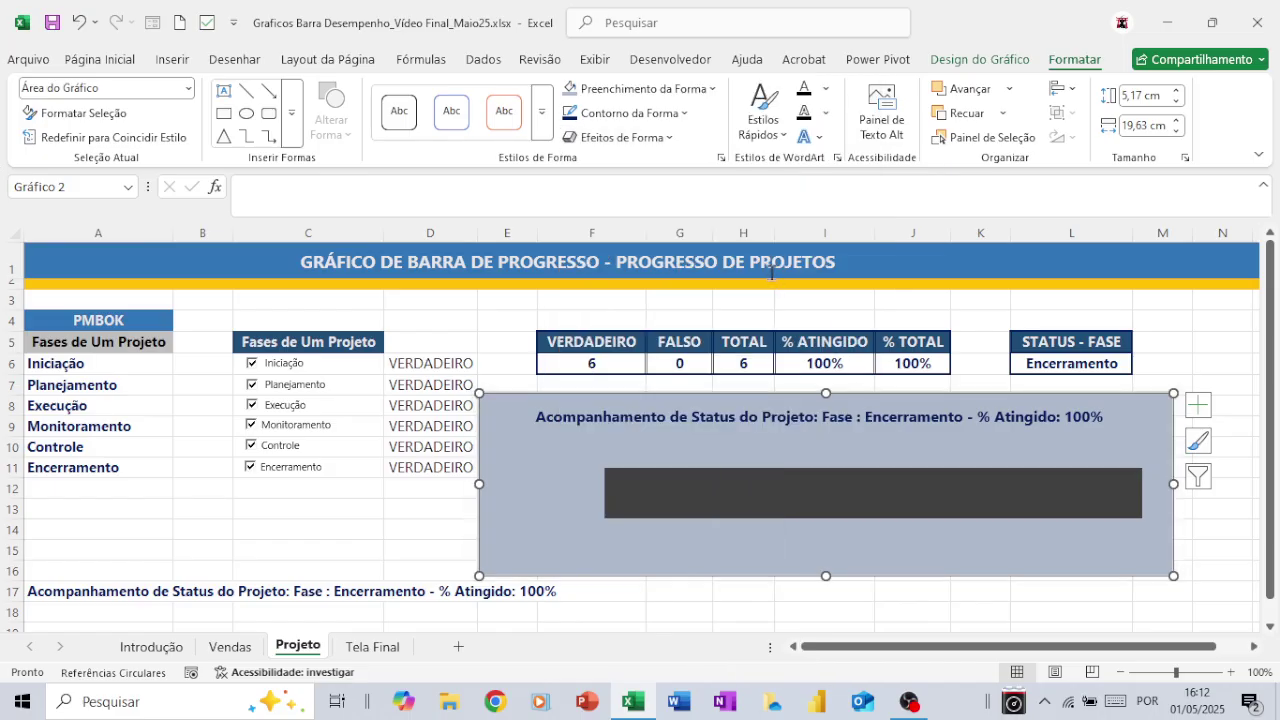
pyautogui.click(427, 490)
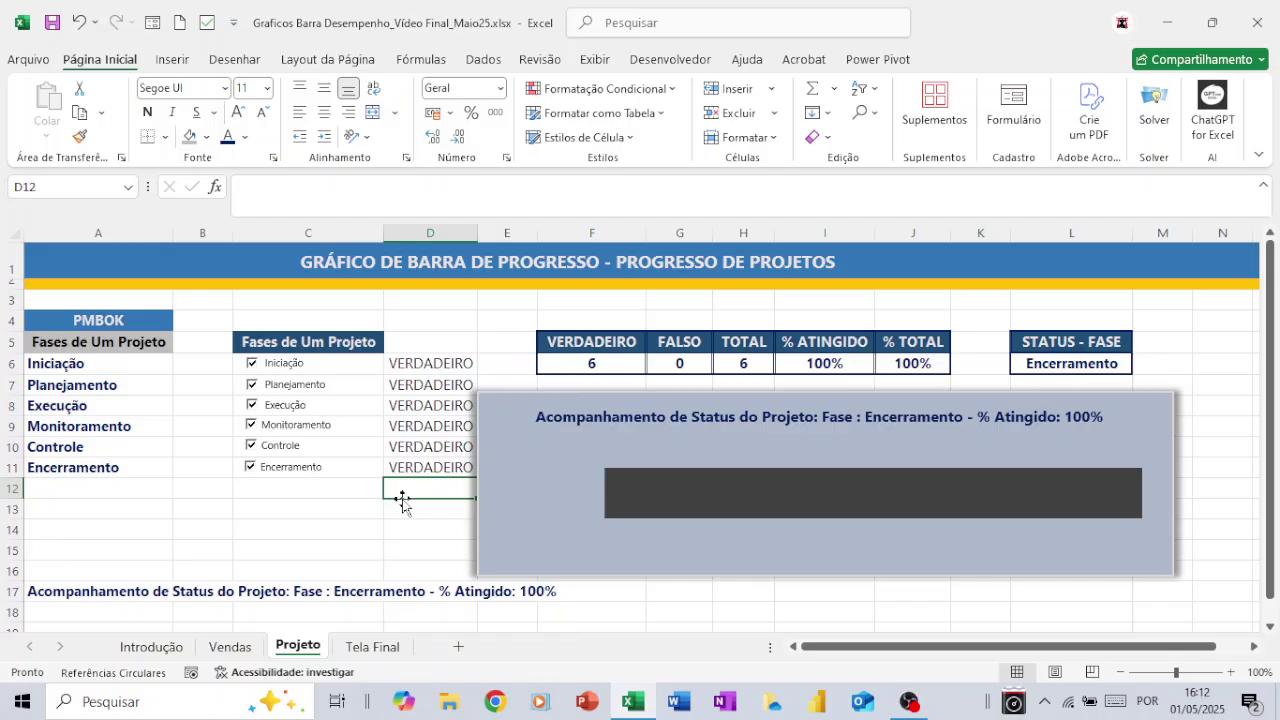
# Step: Hide the value in cell D6 with the custom number format ;;;
pyautogui.click(407, 360)
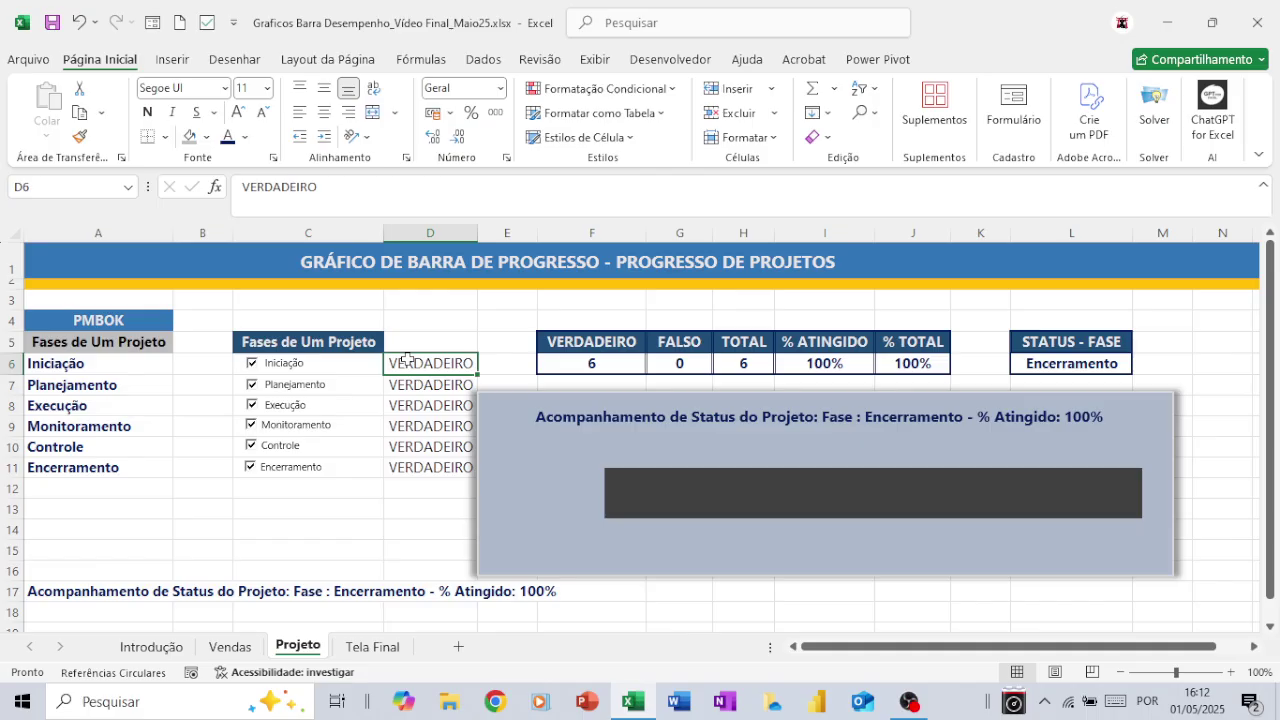
pyautogui.moveTo(407, 358)
pyautogui.mouseDown()
pyautogui.moveTo(412, 396)
pyautogui.moveTo(412, 363)
pyautogui.mouseUp()
pyautogui.click(506, 158)
pyautogui.click(484, 410)
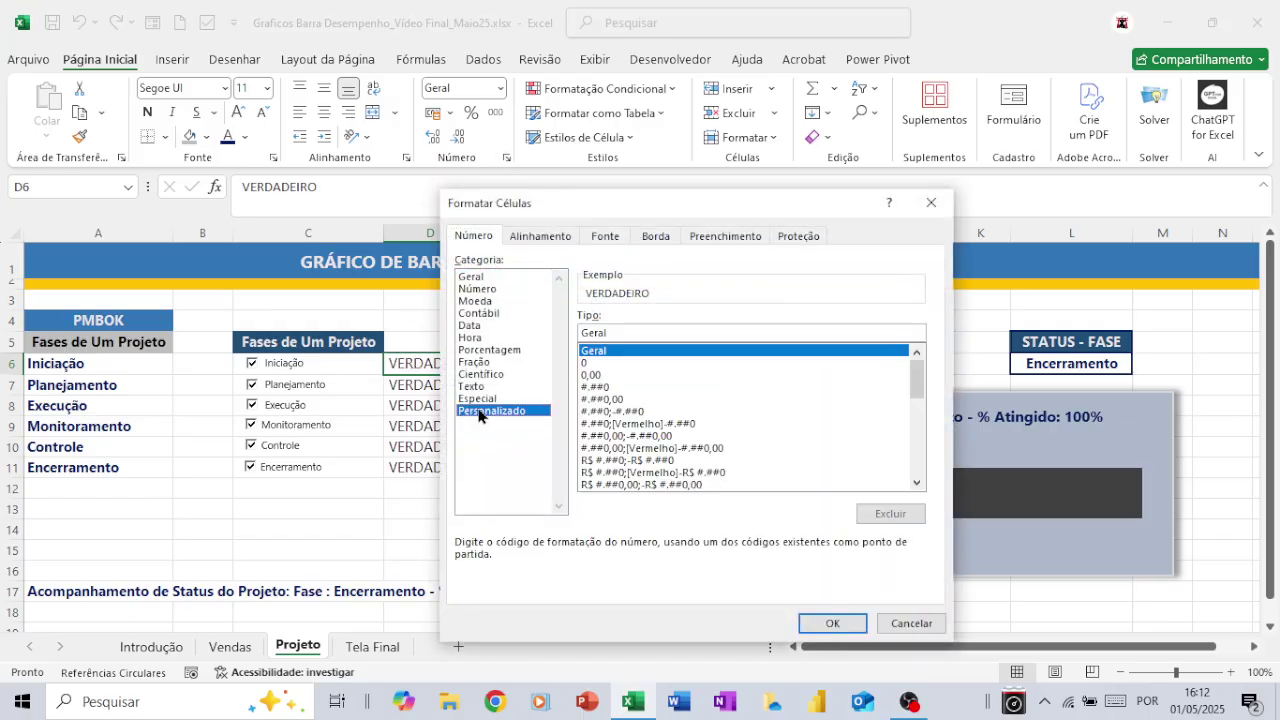
pyautogui.click(613, 332)
pyautogui.moveTo(613, 332); pyautogui.dragTo(575, 340)
pyautogui.write(';;;')
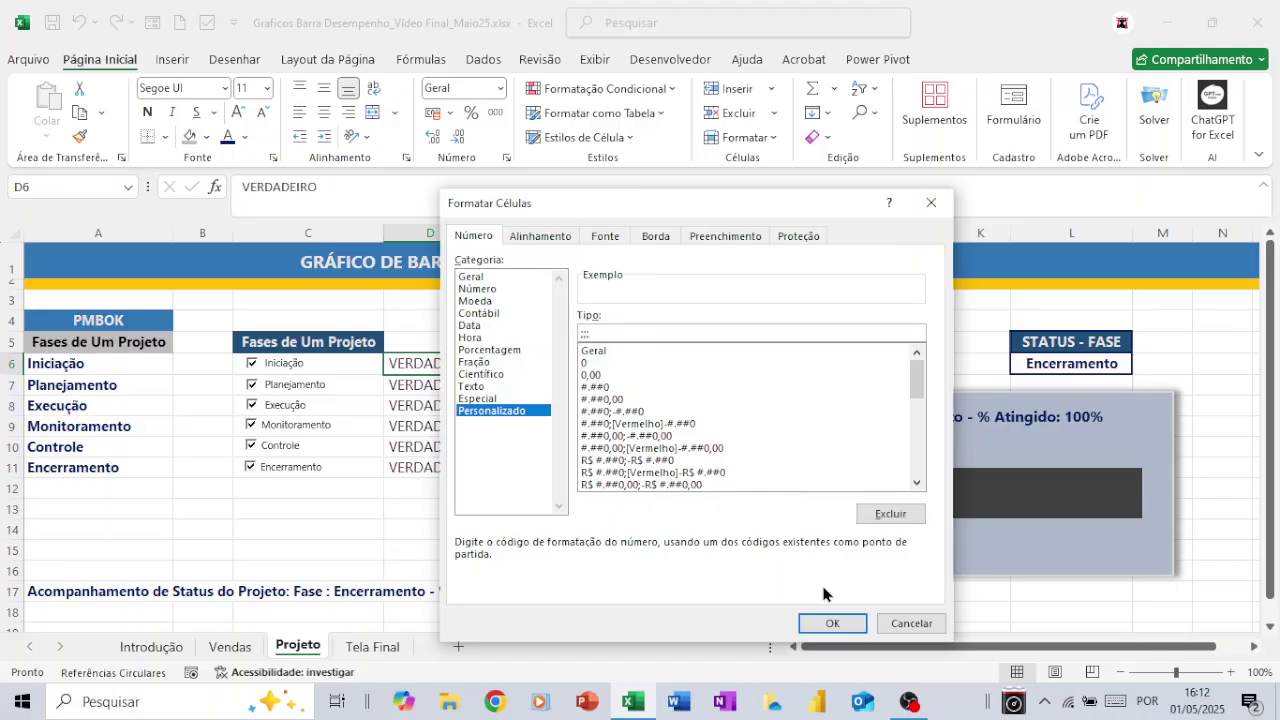
pyautogui.click(829, 623)
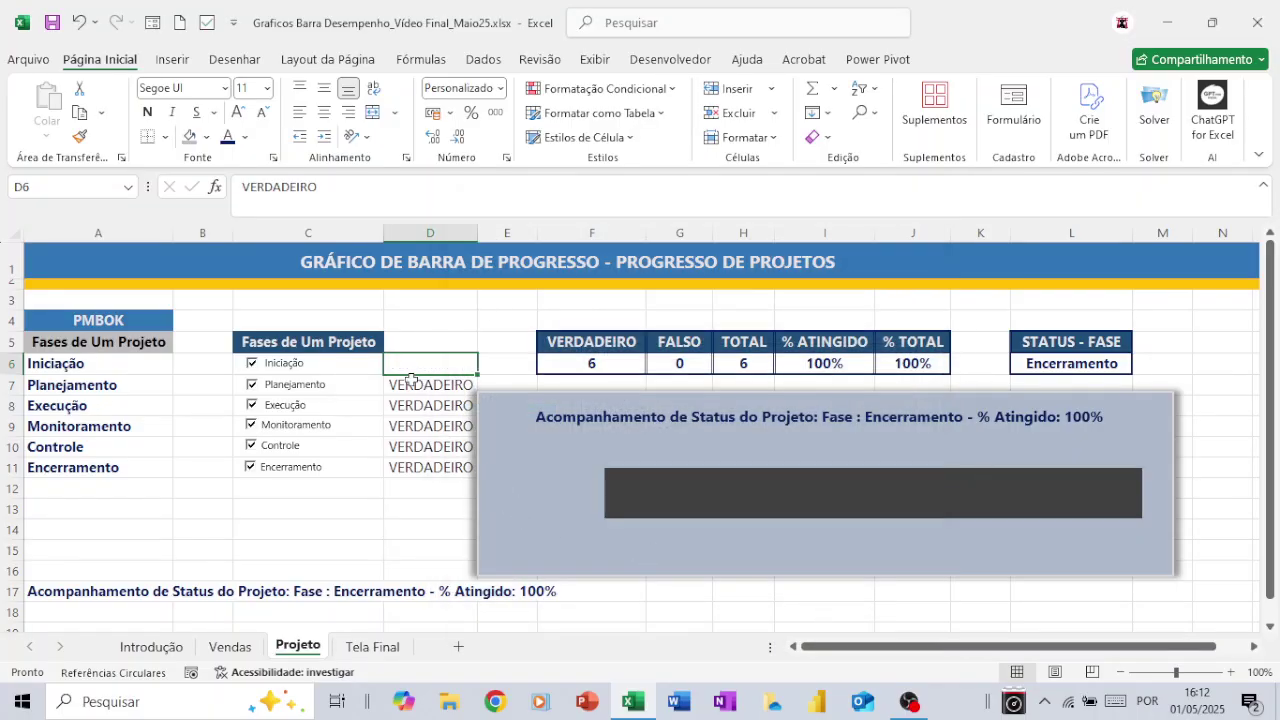
# Step: Copy the hidden-value formatting of D6 to cells D7 through D11
pyautogui.click(82, 137)
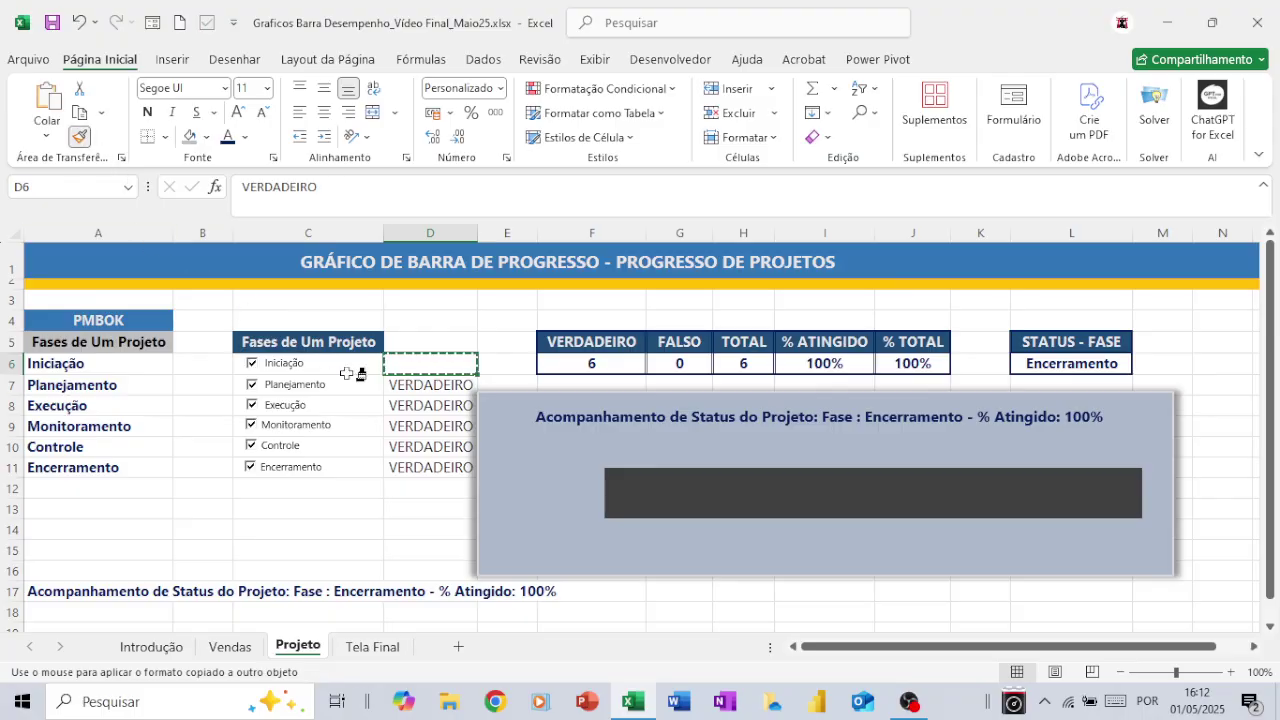
pyautogui.click(412, 384)
pyautogui.moveTo(412, 384)
pyautogui.mouseDown()
pyautogui.moveTo(416, 458)
pyautogui.moveTo(408, 450)
pyautogui.mouseUp()
pyautogui.click(400, 447)
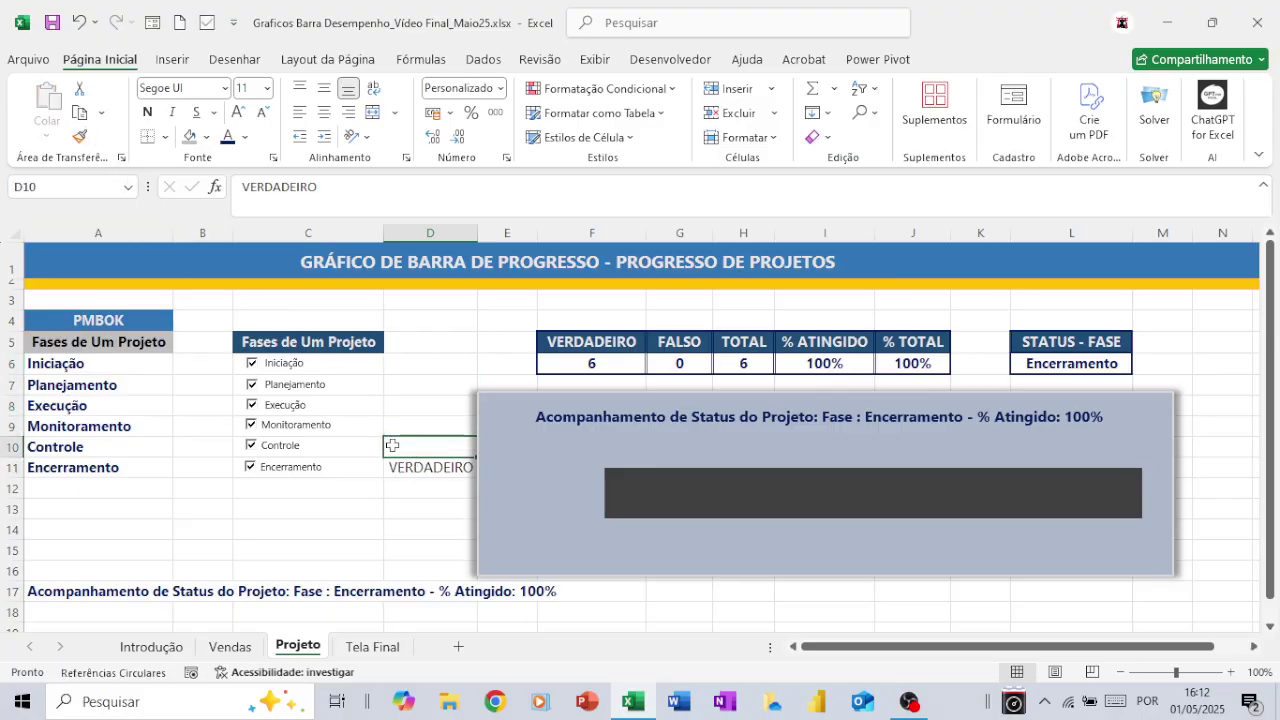
pyautogui.click(79, 141)
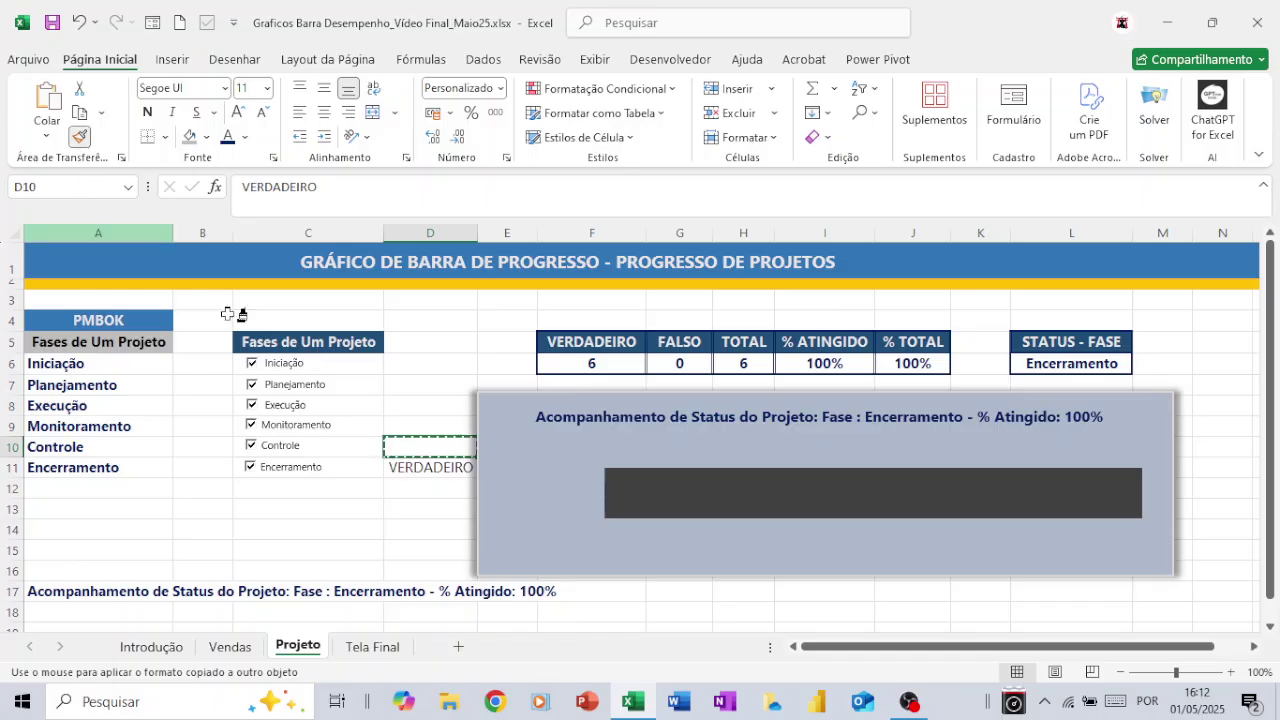
pyautogui.click(402, 462)
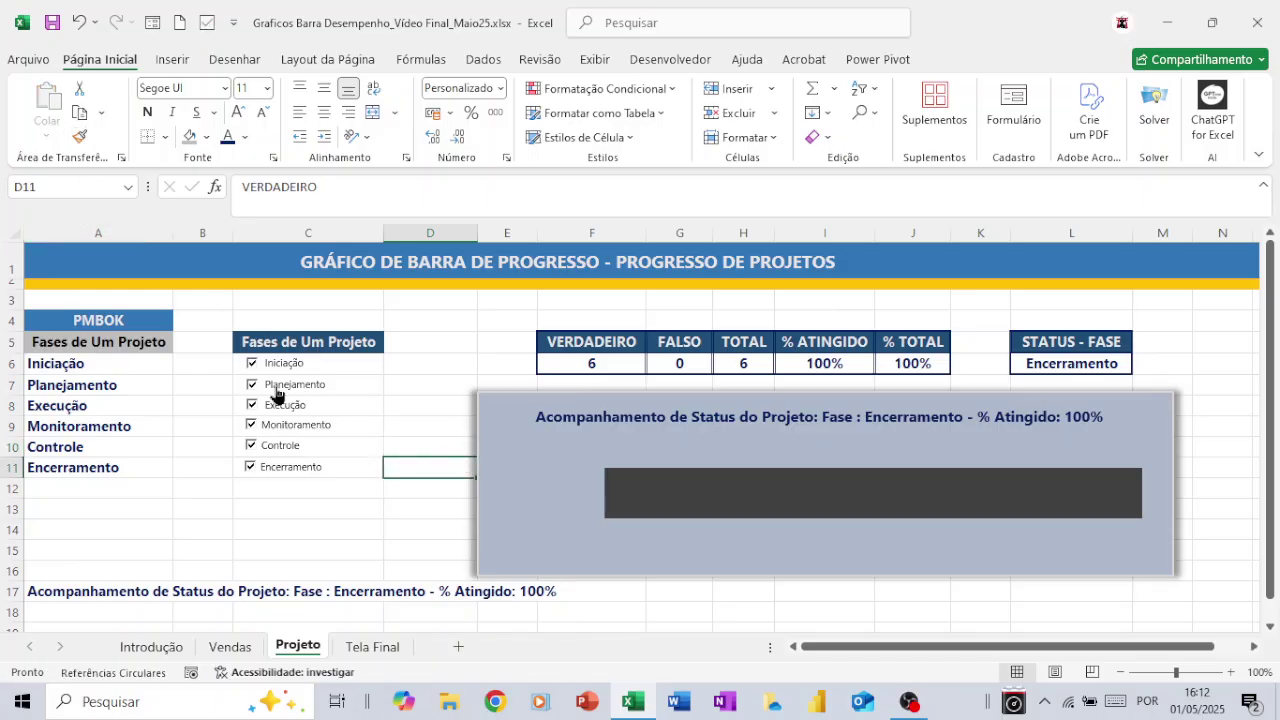
# Step: Untick the Encerramento and Controle phases, and tick both again to test the progress bar
pyautogui.click(251, 467)
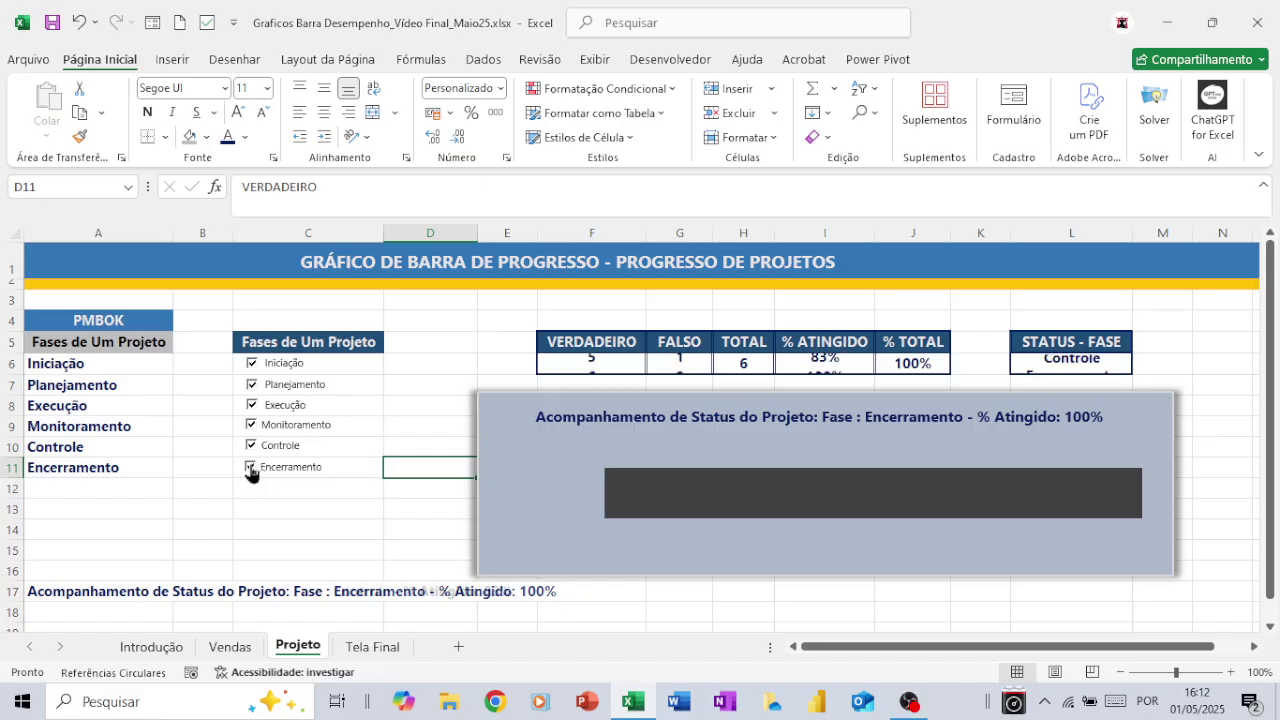
pyautogui.click(248, 452)
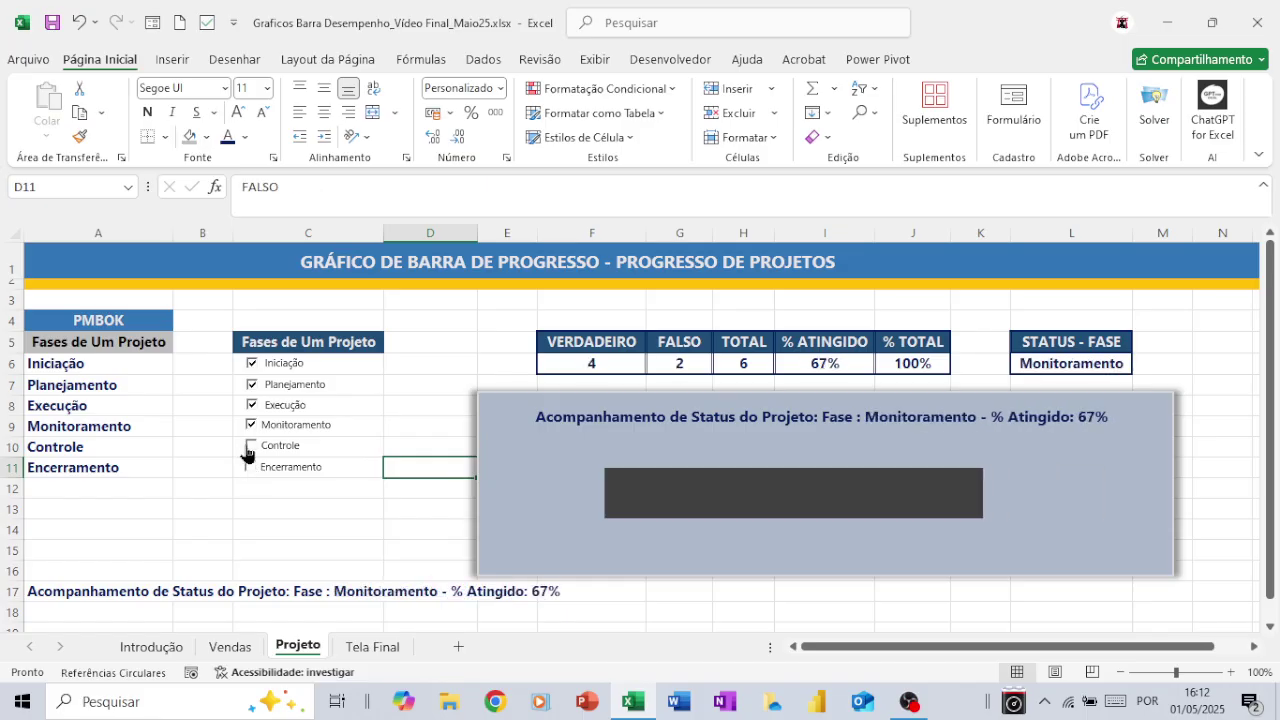
pyautogui.click(250, 447)
pyautogui.click(251, 468)
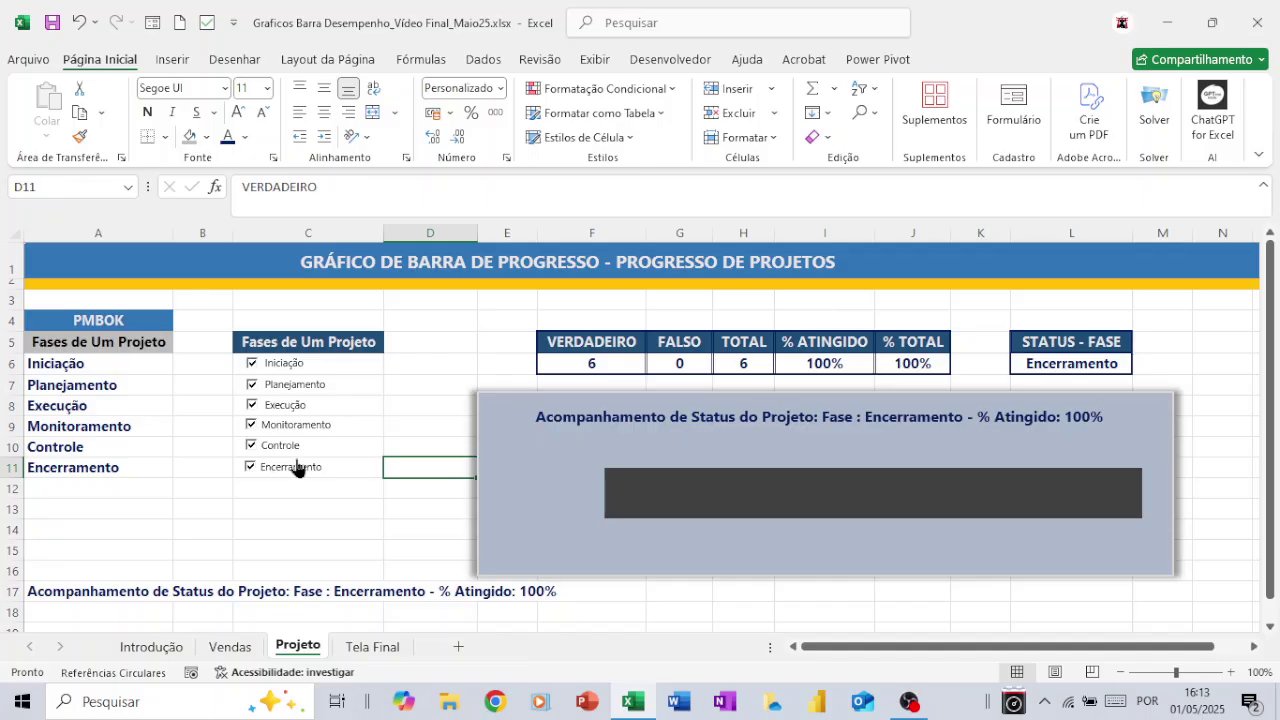
# Step: Open the Tela Final sheet
pyautogui.click(366, 648)
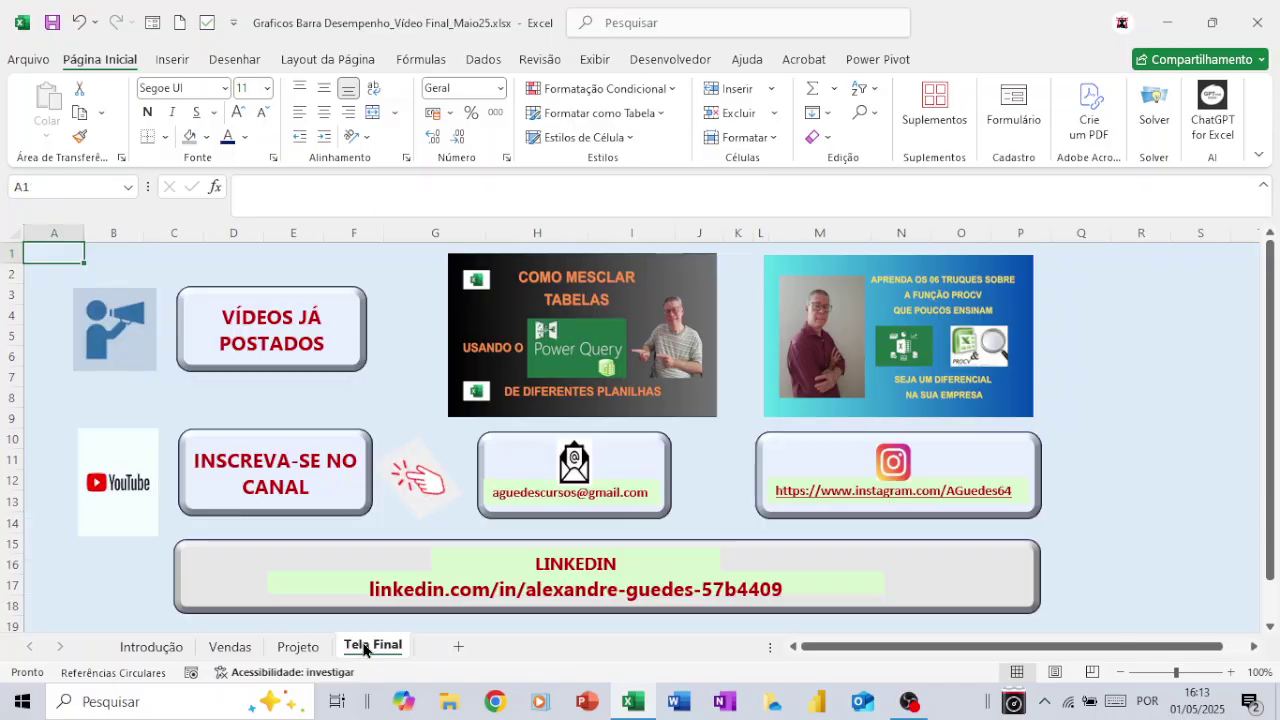